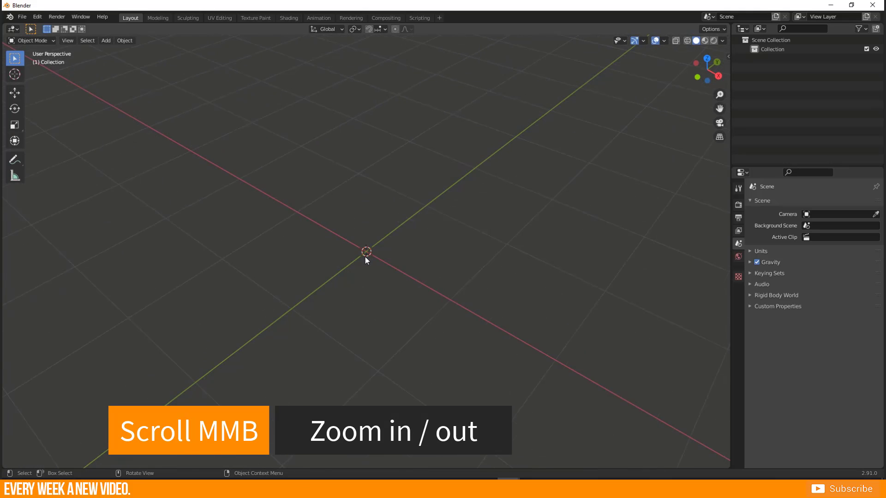
Step: Enlarge the Properties editor by shifting its border with the Outliner upward
scroll(365, 257, "up", 2)
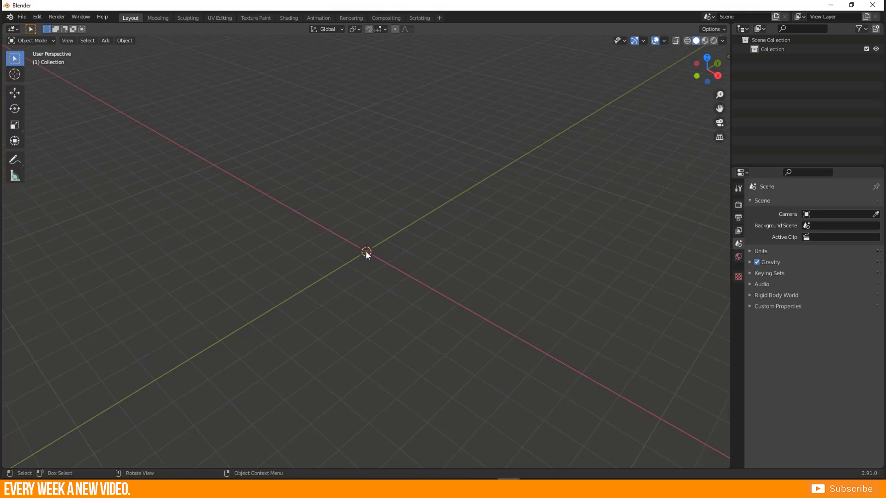
middle_click_drag(399, 245, 214, 382)
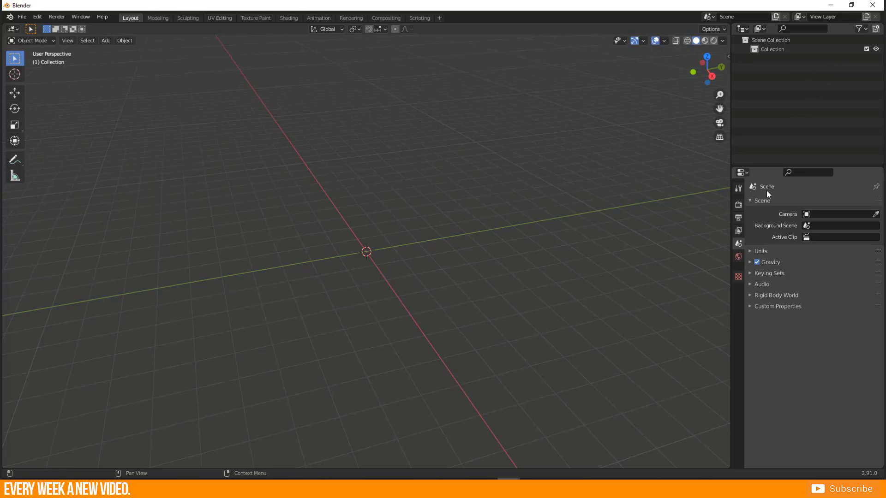
left_click_drag(768, 167, 763, 117)
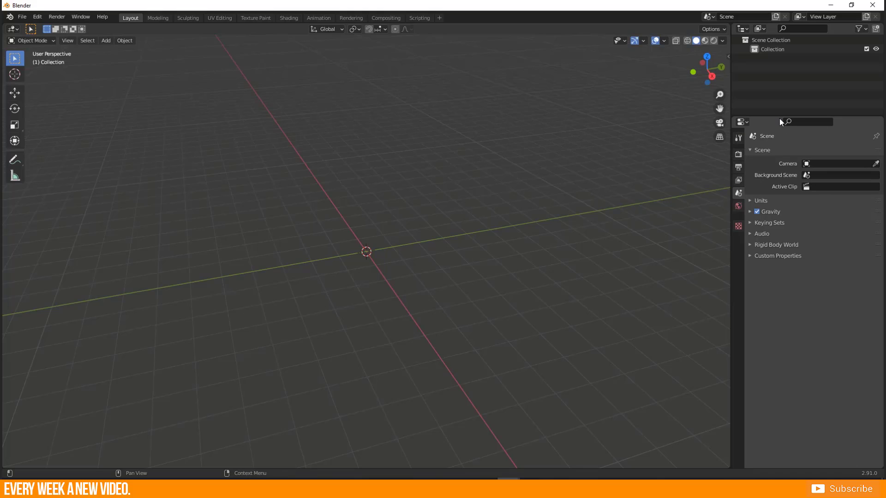
left_click_drag(776, 116, 775, 147)
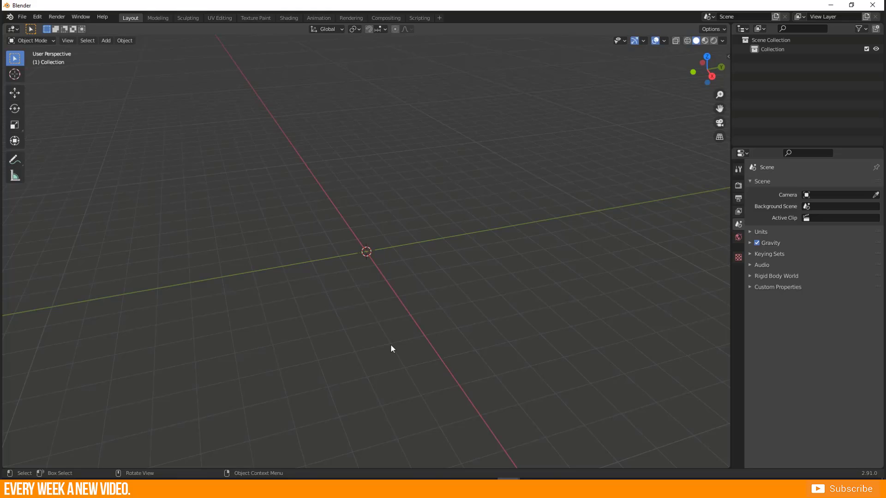
middle_click_drag(277, 270, 283, 272)
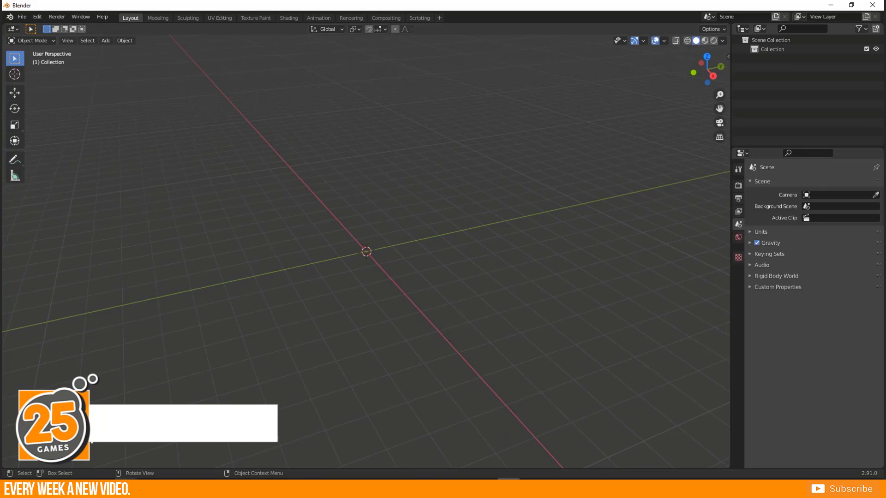
Step: Switch to the 2d image folder in File Explorer and examine the aquarium reference photos IMG_20201209_124347.jpg and IMG_20201209_124354.jpg
mouse_move(125, 488)
left_click(92, 452)
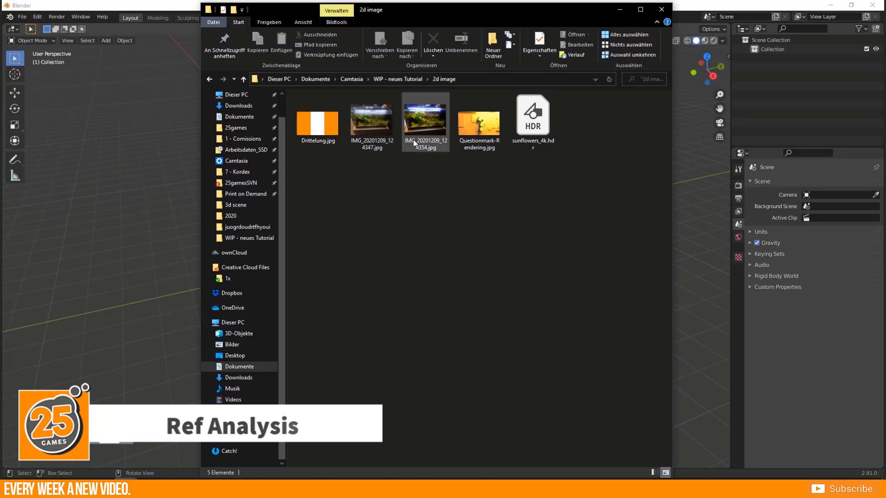
double_click(380, 114)
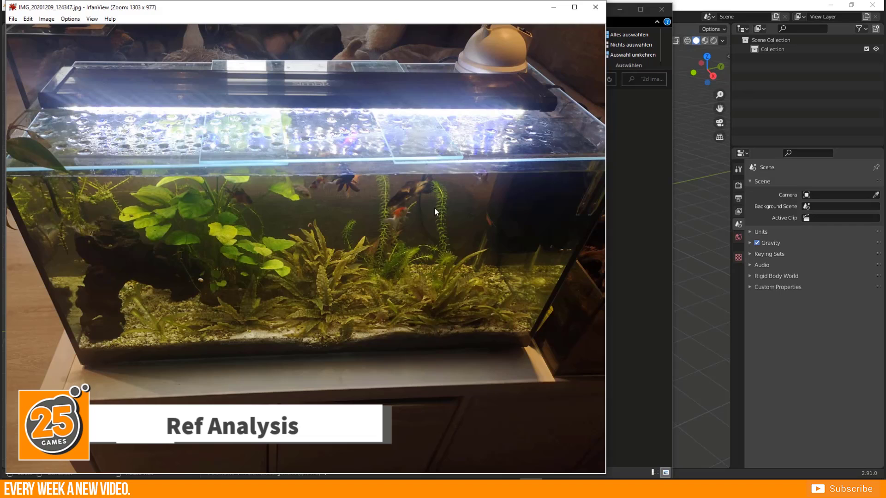
key("Right")
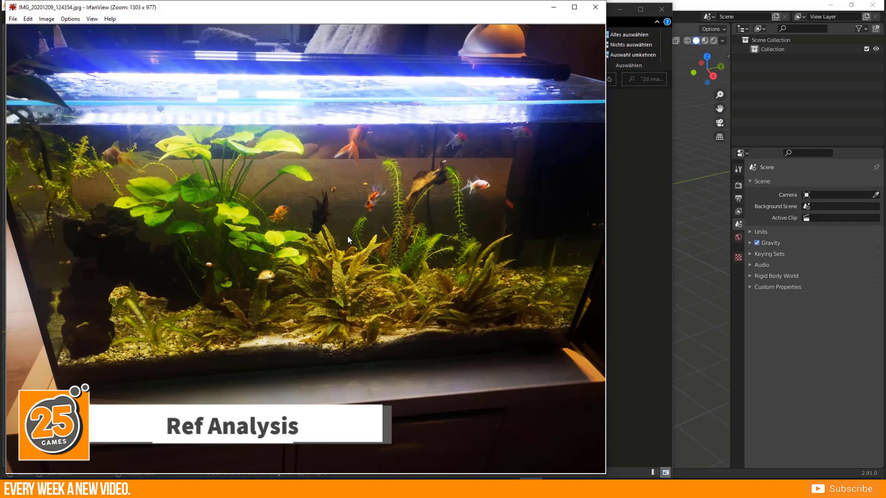
key("Left")
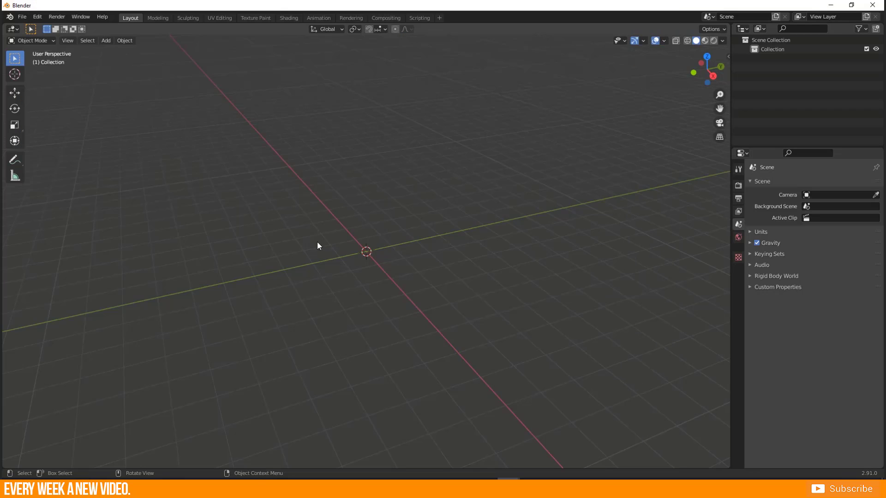
Step: Return to Blender and add a cube mesh at the centre of the empty scene
middle_click_drag(299, 247, 341, 249)
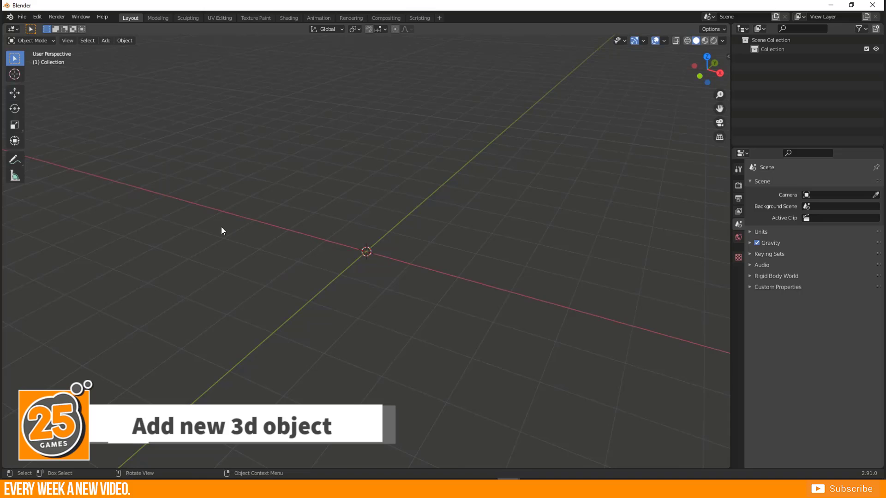
left_click(104, 41)
mouse_move(110, 48)
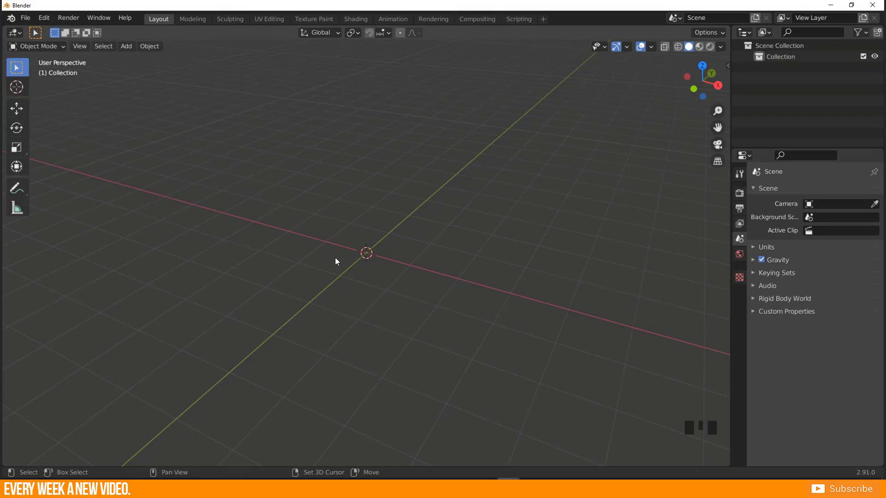
key("shift+a")
left_click(344, 265)
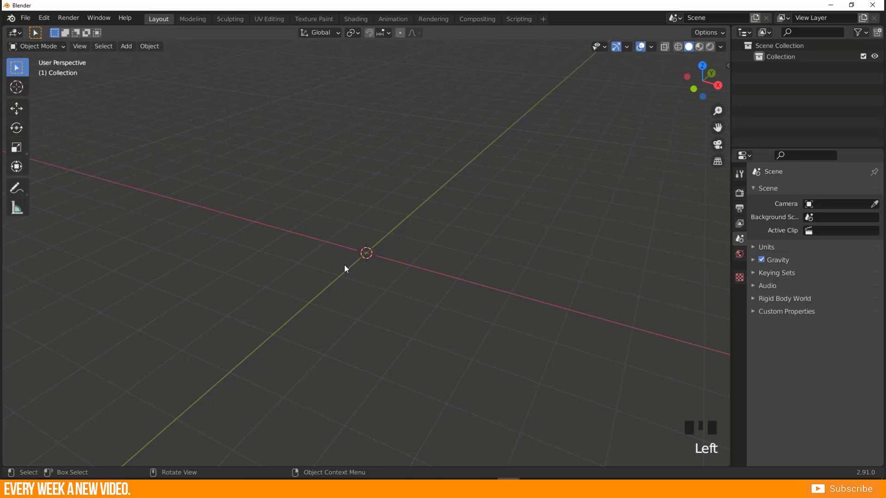
key("shift+a")
mouse_move(308, 262)
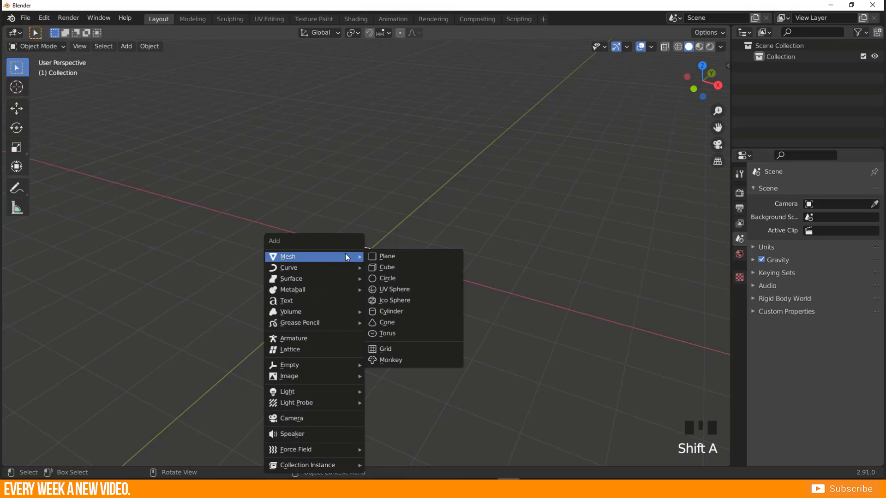
left_click(387, 269)
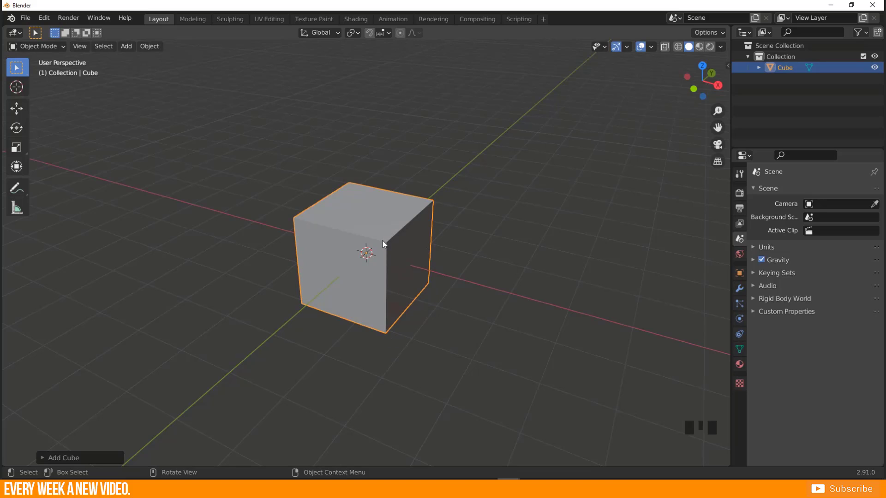
Step: Activate the Move tool and set the new cube's Z location to 1 m in its creation settings
left_click(43, 457)
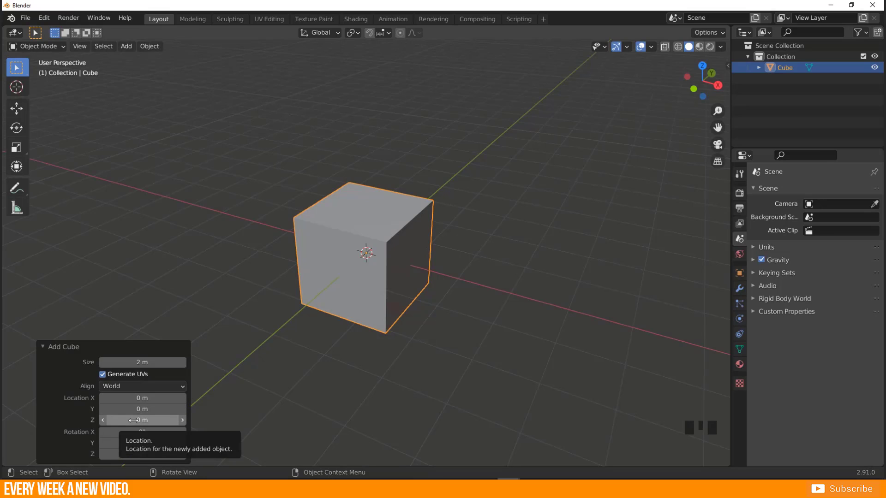
middle_click_drag(358, 259, 364, 257)
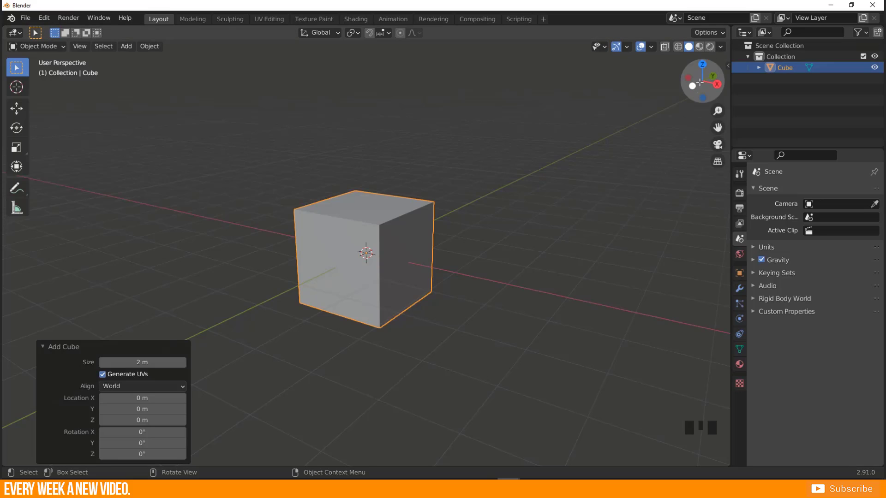
left_click(16, 112)
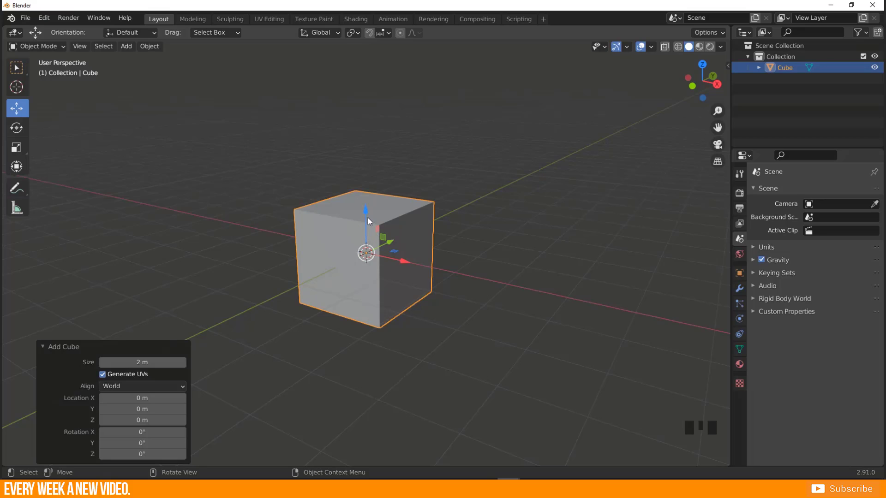
left_click(141, 420)
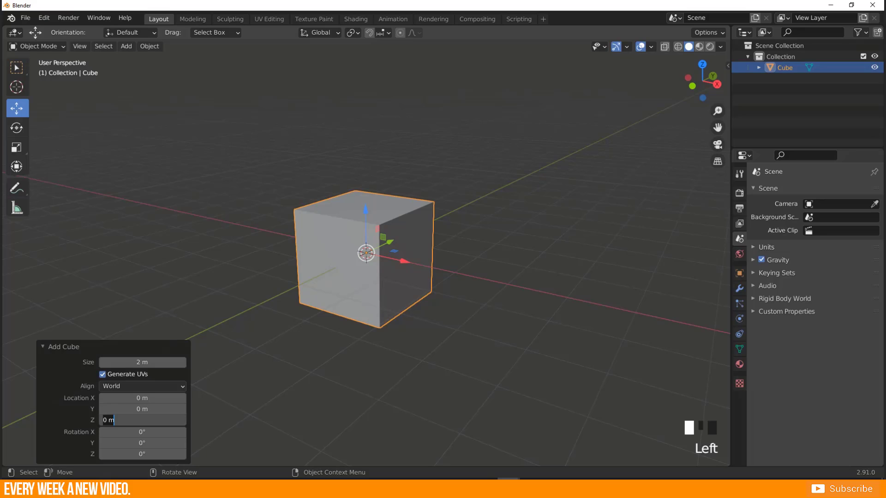
type("1")
key("Return")
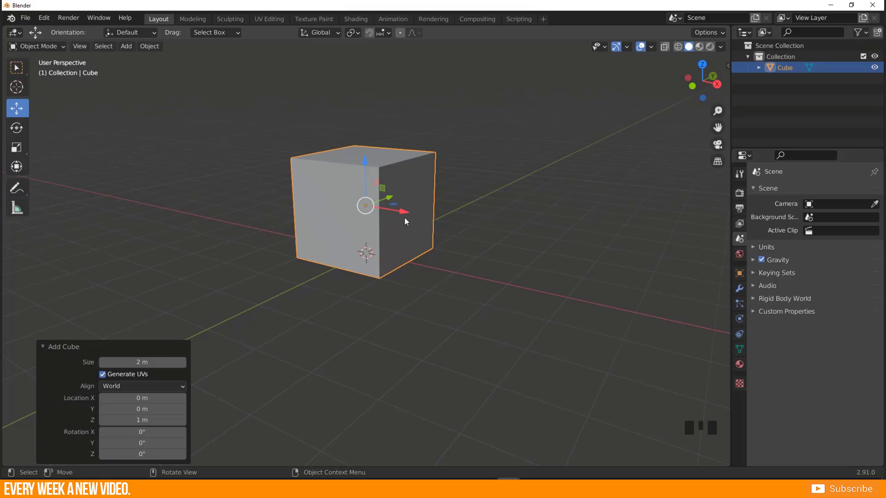
middle_click_drag(404, 222, 314, 170)
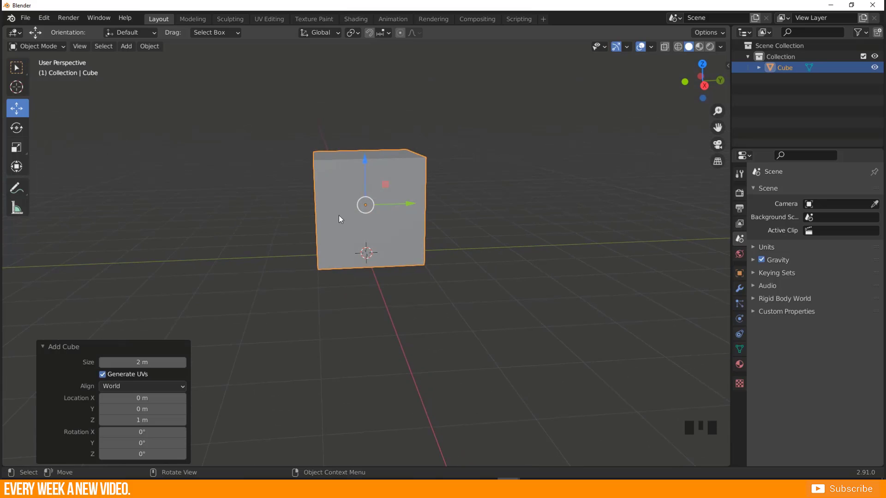
middle_click_drag(339, 219, 290, 292)
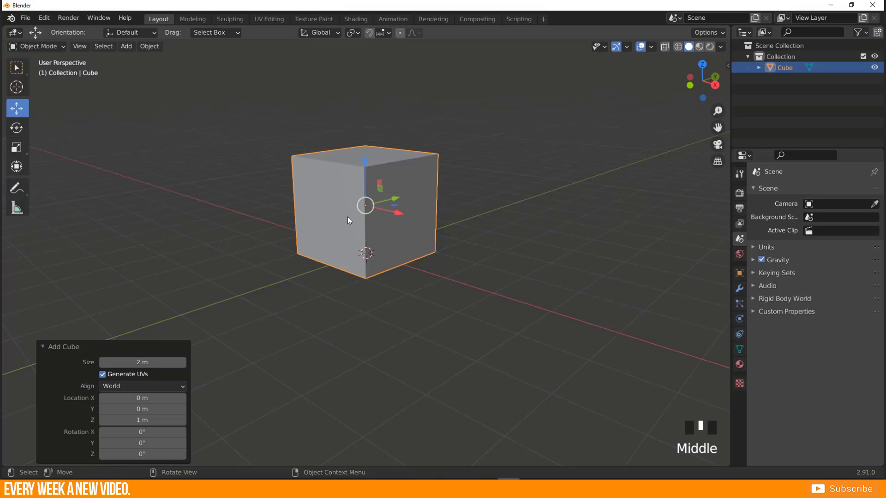
middle_click_drag(330, 229, 352, 245)
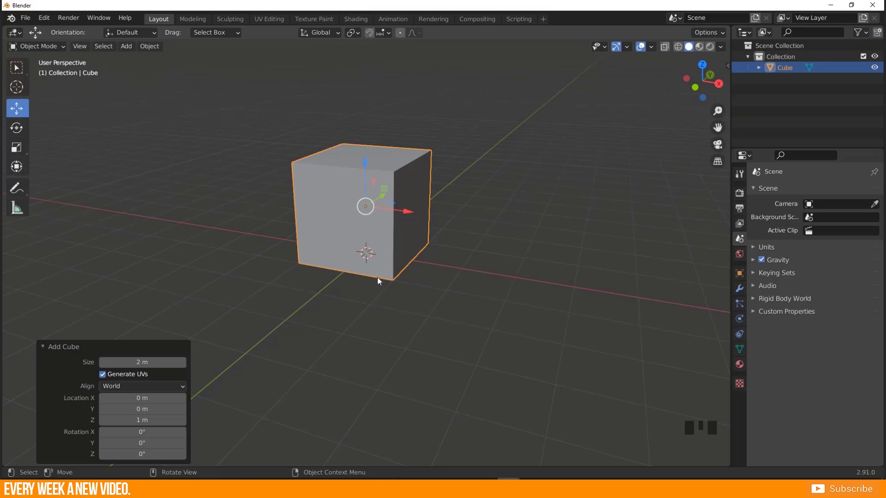
left_click(41, 346)
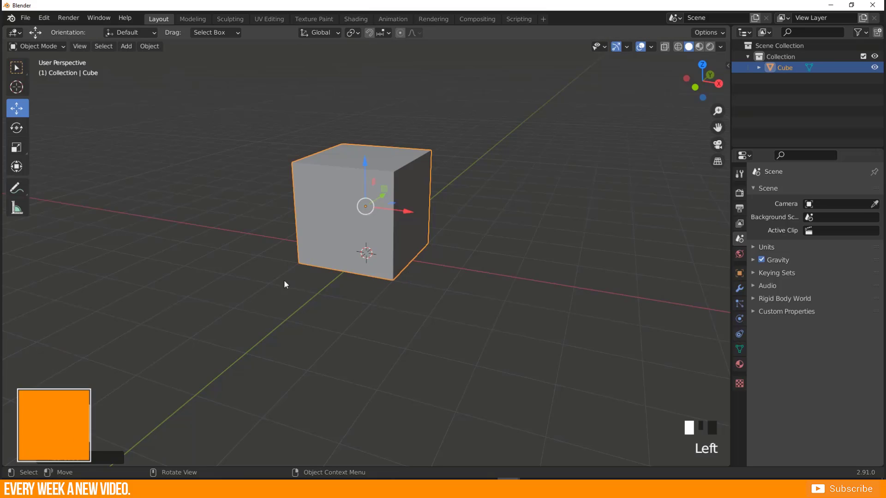
Step: Set the cube's origin to the 3D cursor at the centre of its base
middle_click_drag(284, 279, 286, 298)
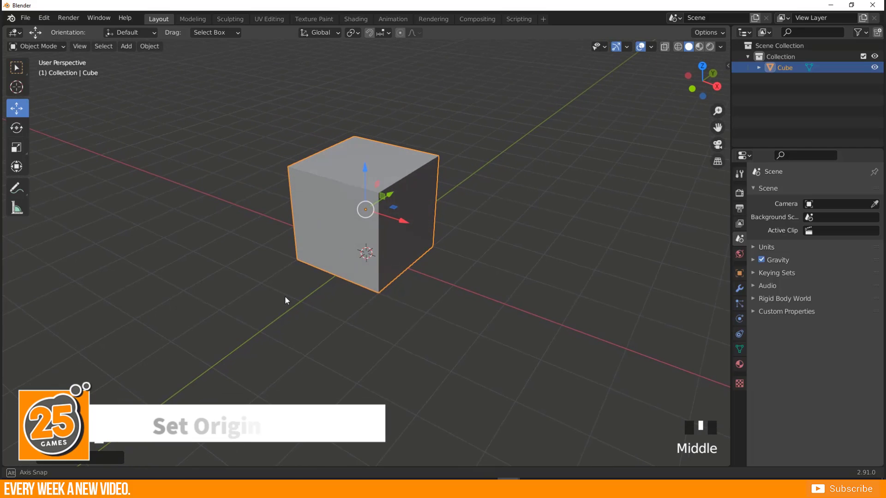
middle_click_drag(359, 267, 358, 226)
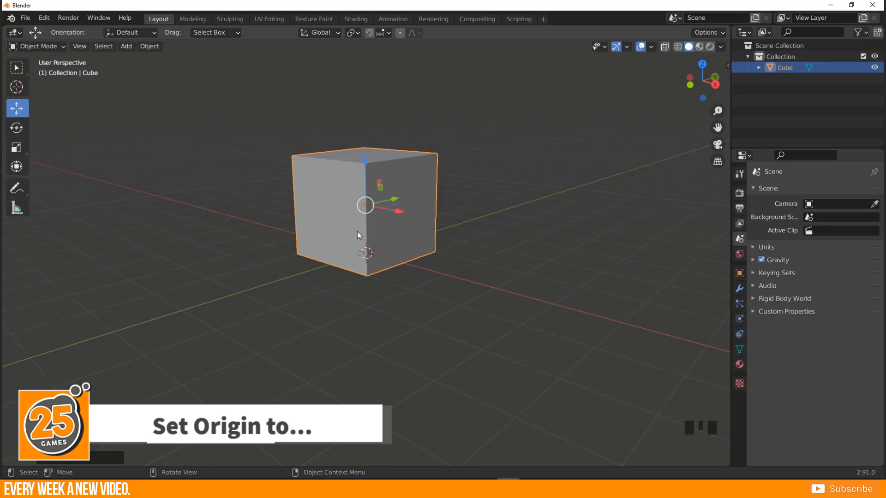
mouse_move(358, 233)
middle_mouse_down()
mouse_move(368, 220)
mouse_move(355, 248)
middle_mouse_up()
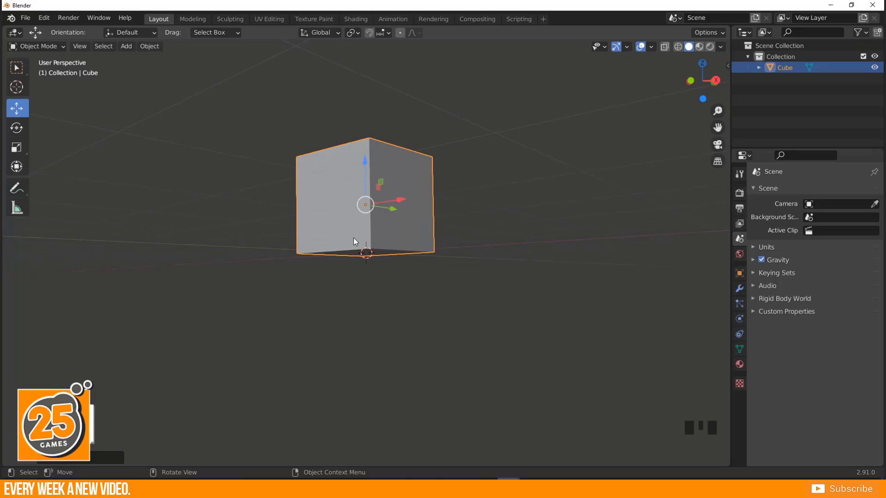
middle_click_drag(353, 238, 365, 272)
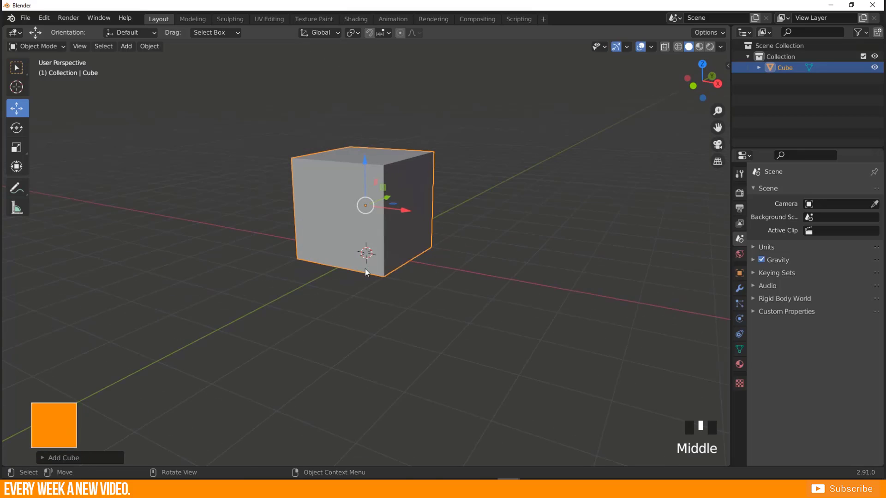
right_click(335, 204)
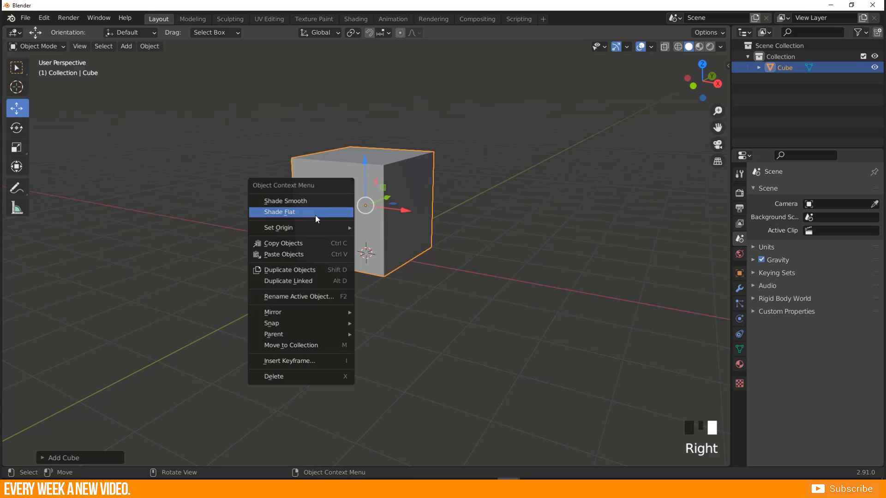
mouse_move(266, 228)
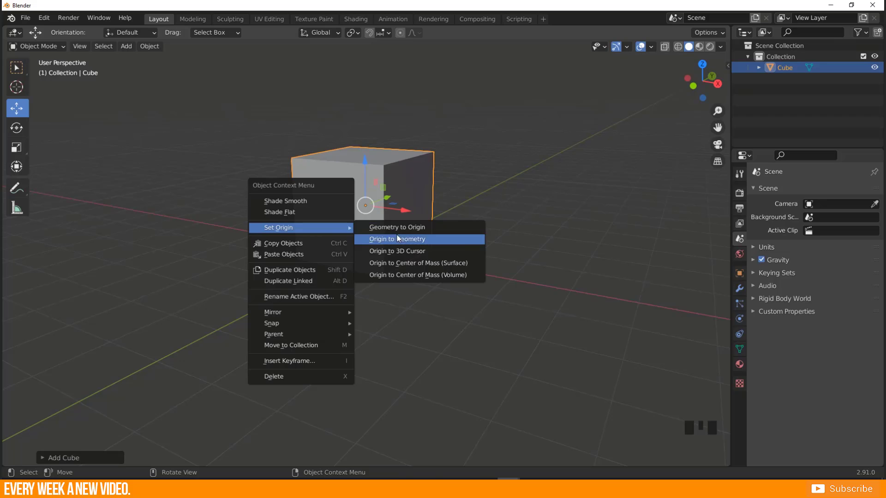
left_click(396, 252)
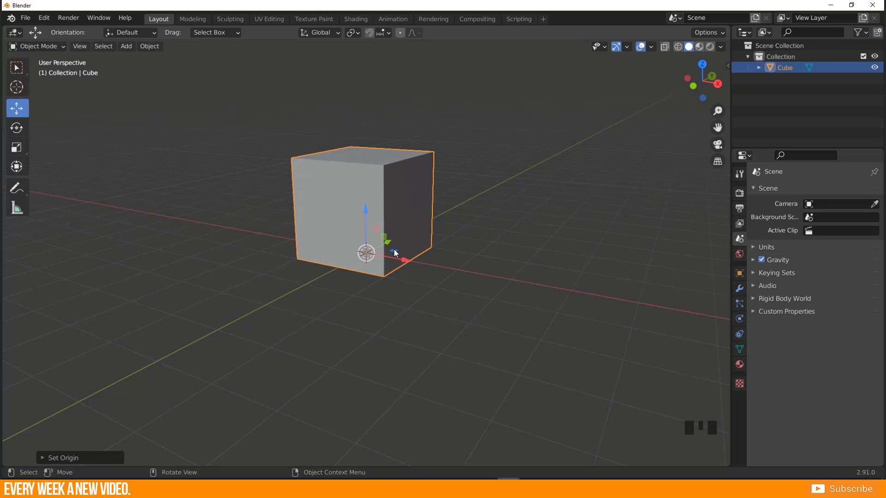
mouse_move(394, 248)
middle_mouse_down()
mouse_move(409, 311)
mouse_move(368, 329)
mouse_move(391, 262)
middle_mouse_up()
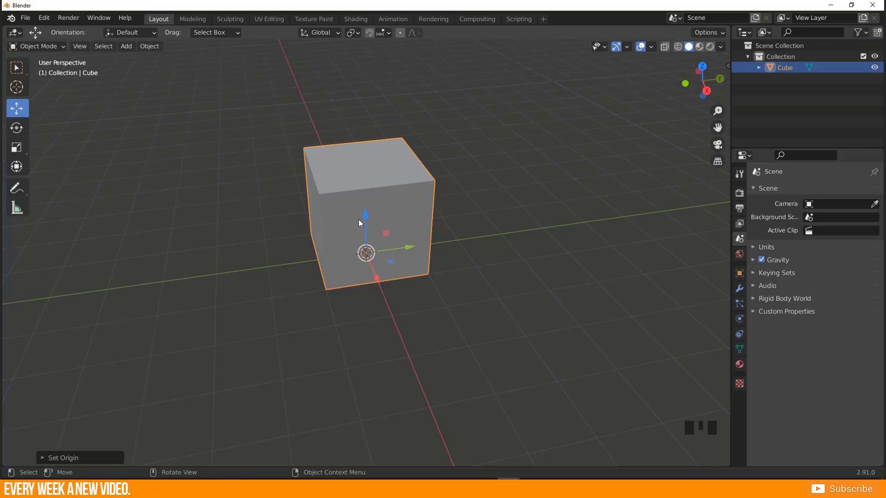
Step: Try moving the cube along the negative X axis by its new origin and undo the move
middle_click_drag(326, 295, 397, 267)
left_click_drag(410, 260, 313, 326)
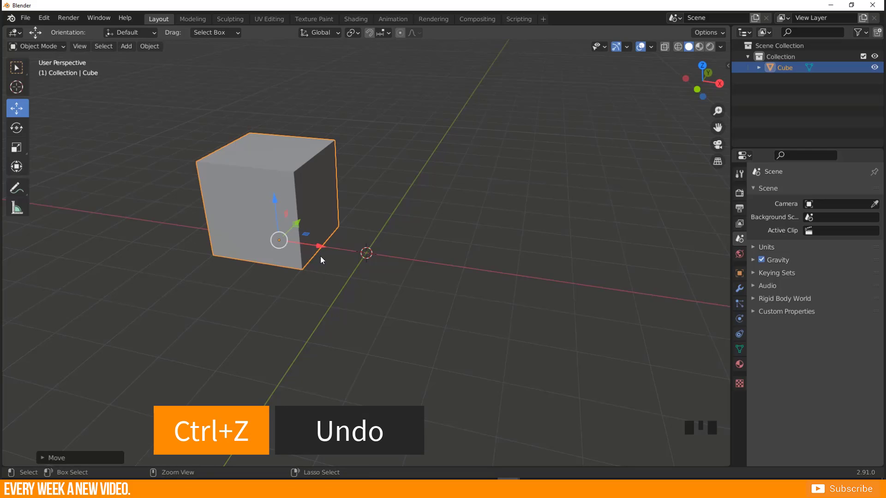
key("ctrl+z")
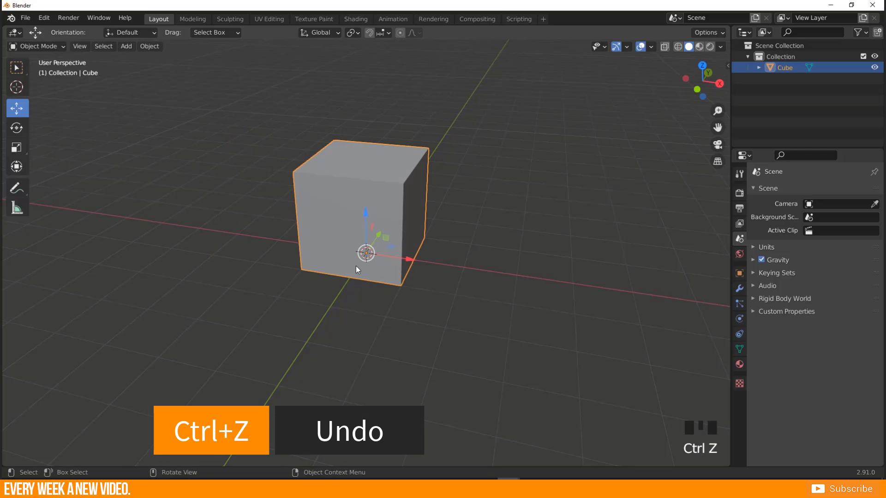
Step: Show the cube's location, rotation, scale and dimensions beside the viewport to examine them, and hide them again
middle_click_drag(356, 269, 338, 276)
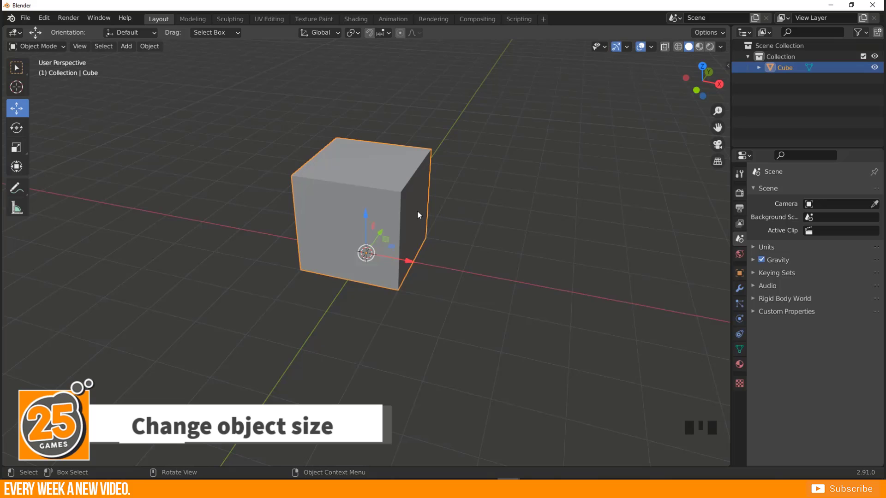
key("n")
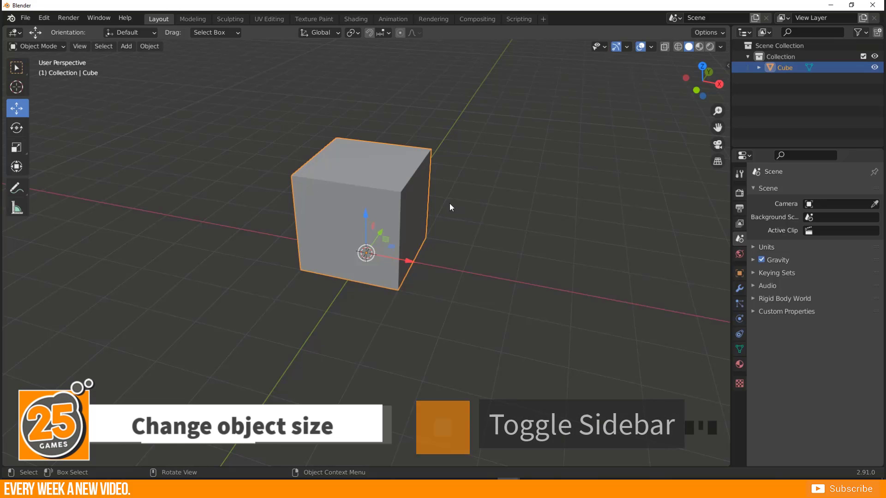
key("n")
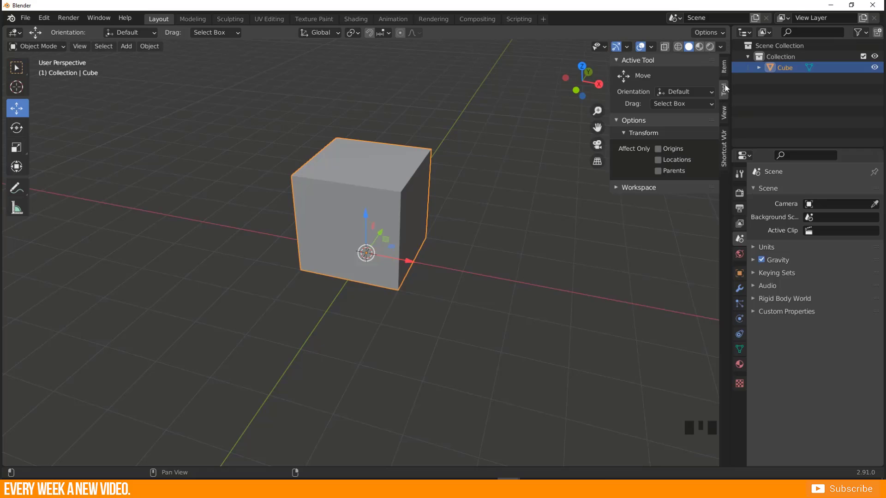
left_click(724, 68)
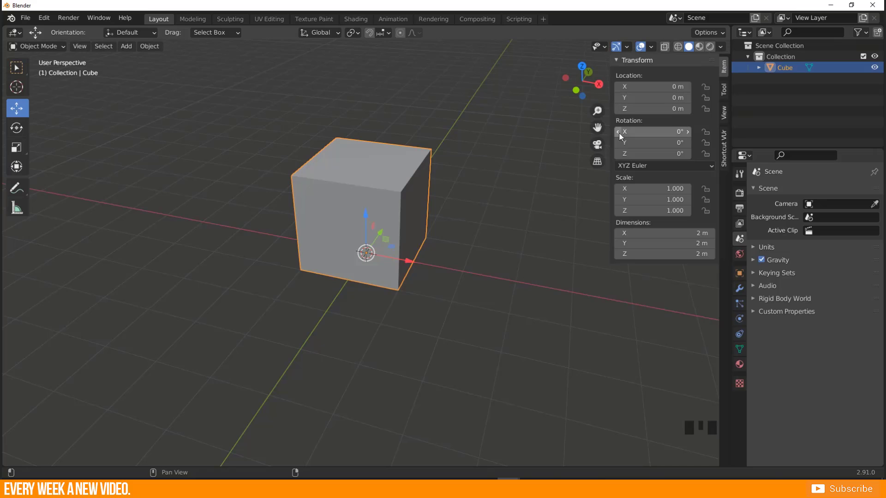
key("n")
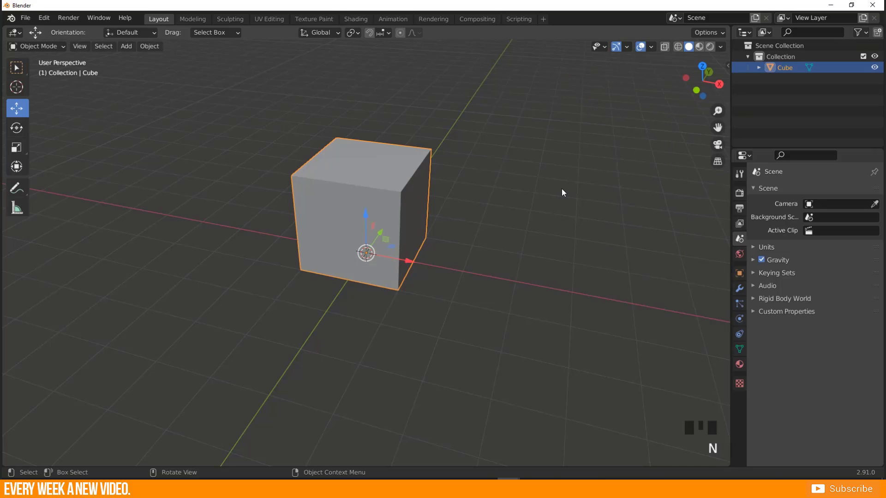
key("n")
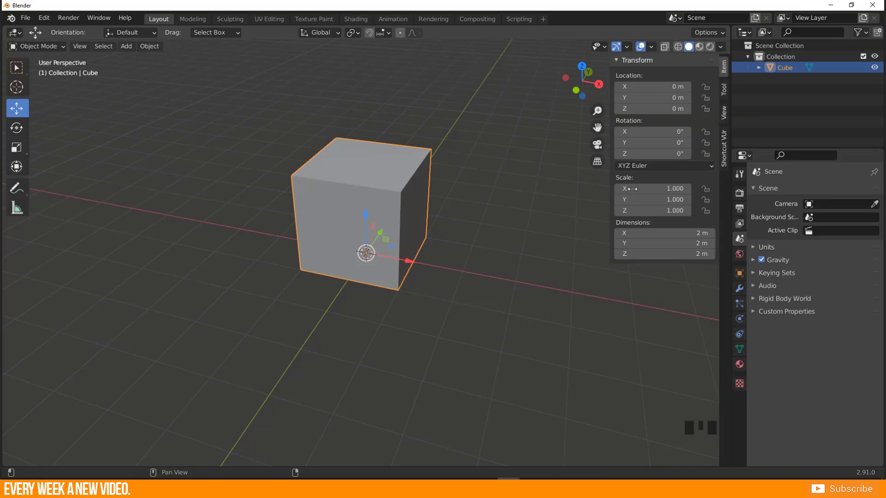
key("n")
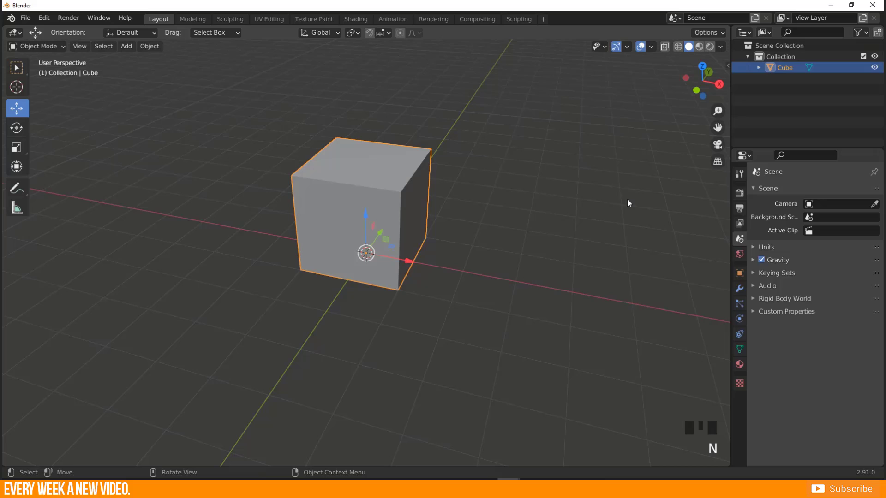
Step: Display the cube's object properties and compare their transform values with the item values shown in the viewport
left_click(740, 274)
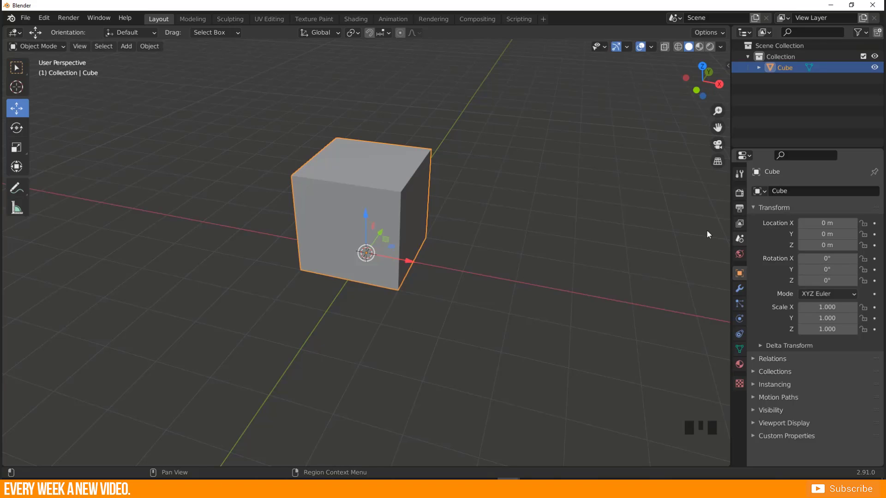
key("n")
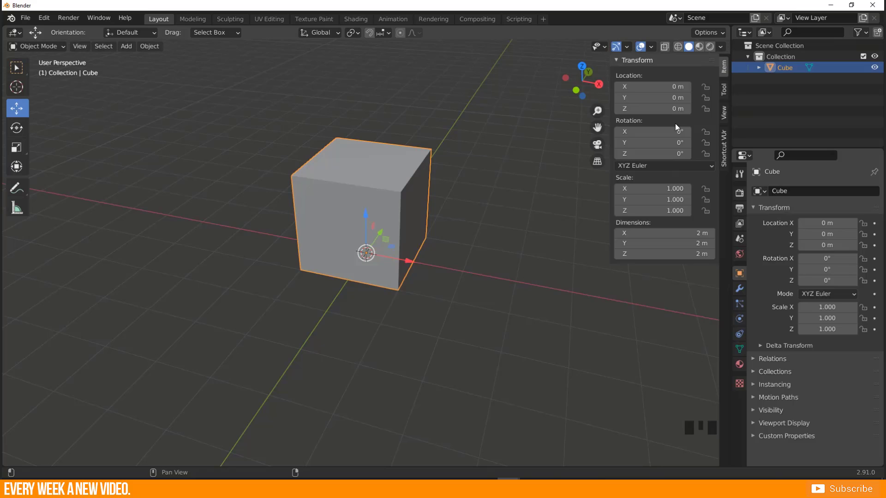
key("n")
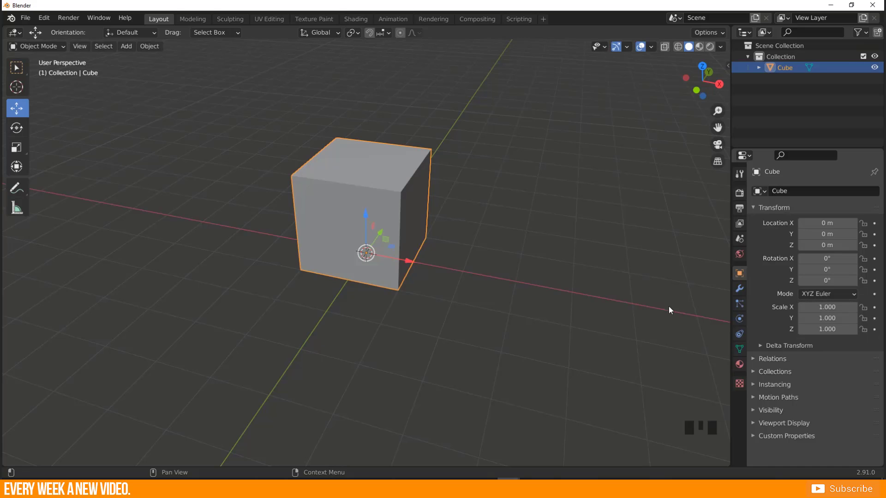
Step: Set the cube's X, Y and Z scale to 0.5 all at once
middle_click_drag(433, 252, 429, 252)
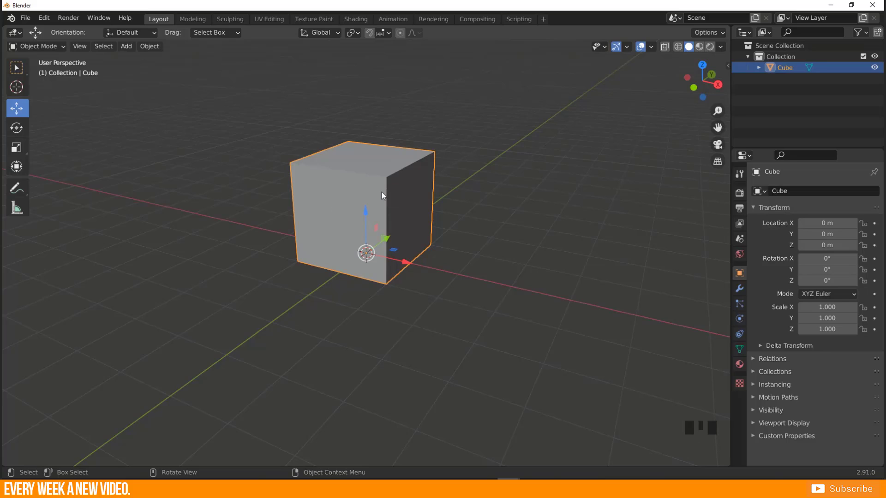
left_click(810, 307)
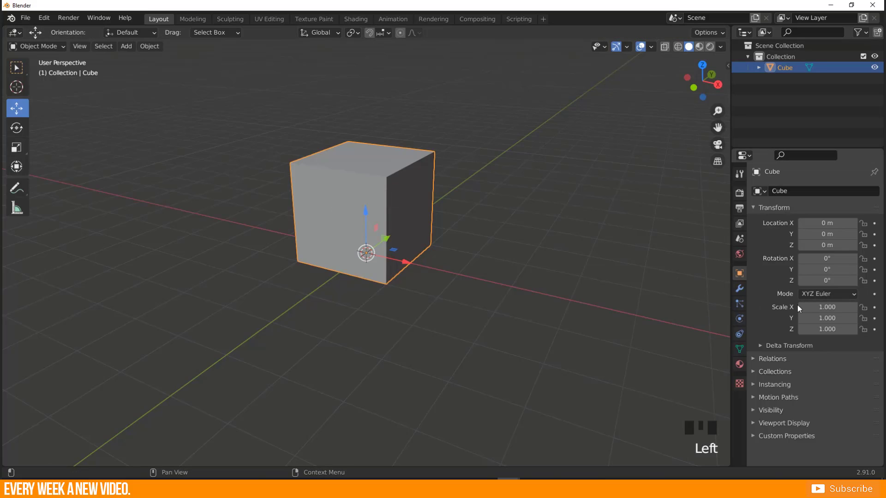
key("ctrl+z")
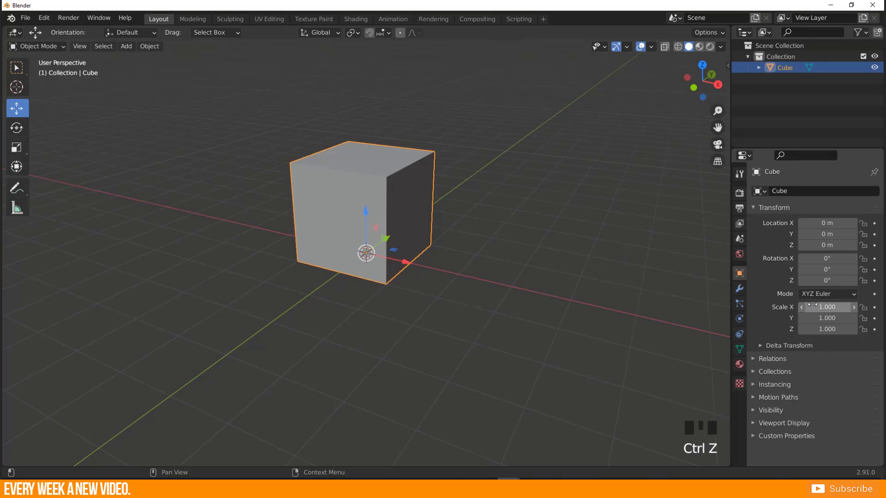
left_click(812, 307)
left_click_drag(812, 306, 812, 329)
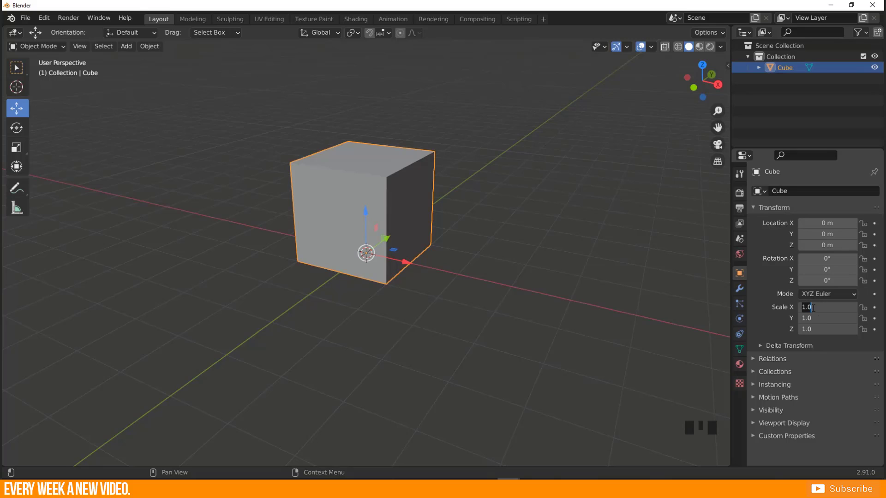
type("0.5")
key("Return")
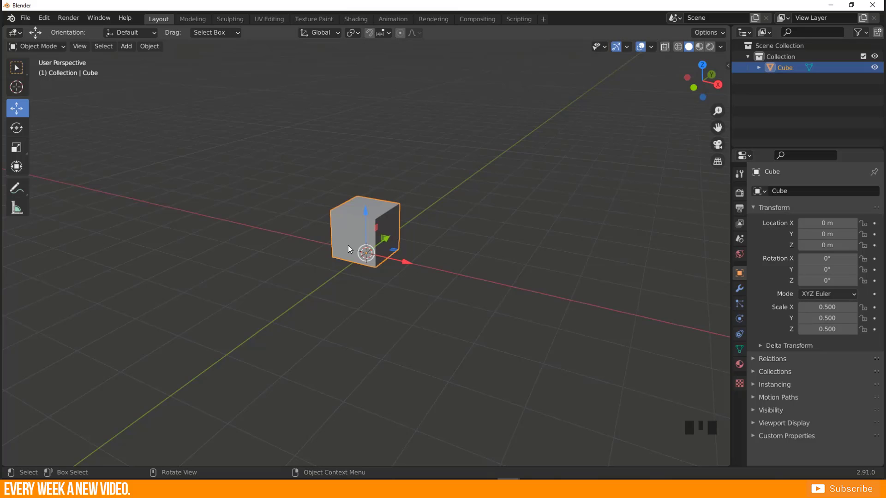
Step: Apply the cube's scale so that its reduced size becomes the new base size
scroll(347, 245, "up", 4)
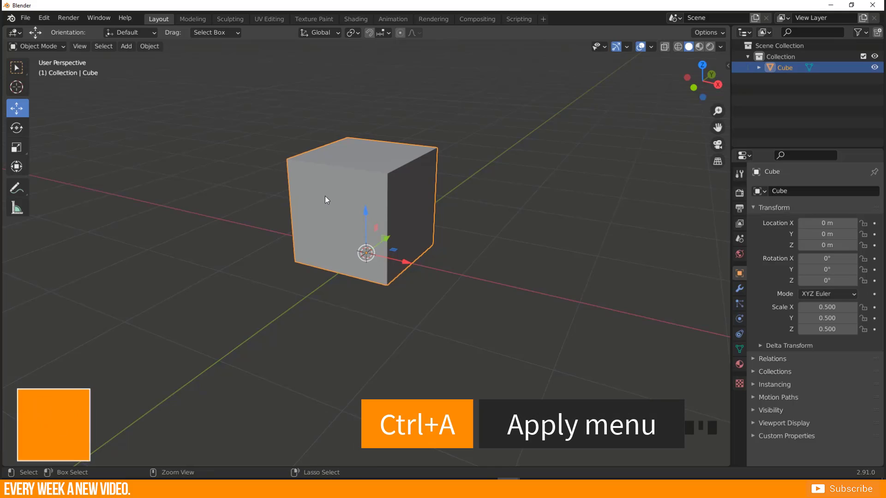
key("ctrl+a")
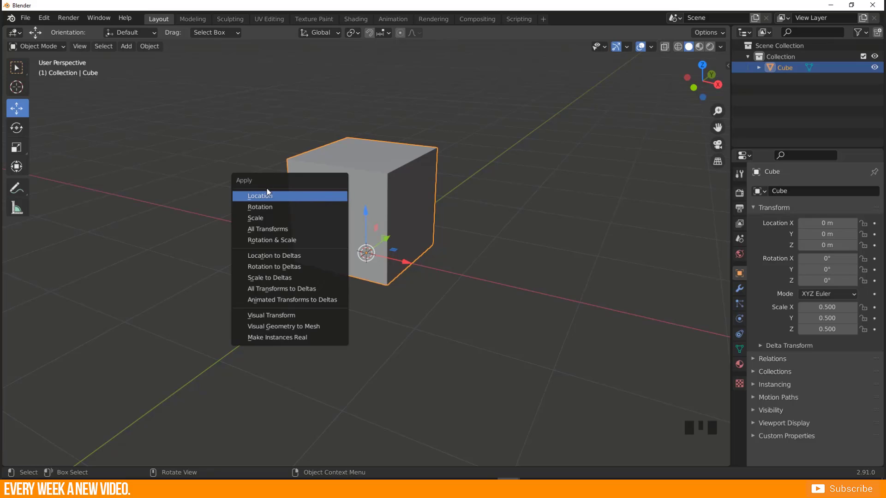
left_click(271, 218)
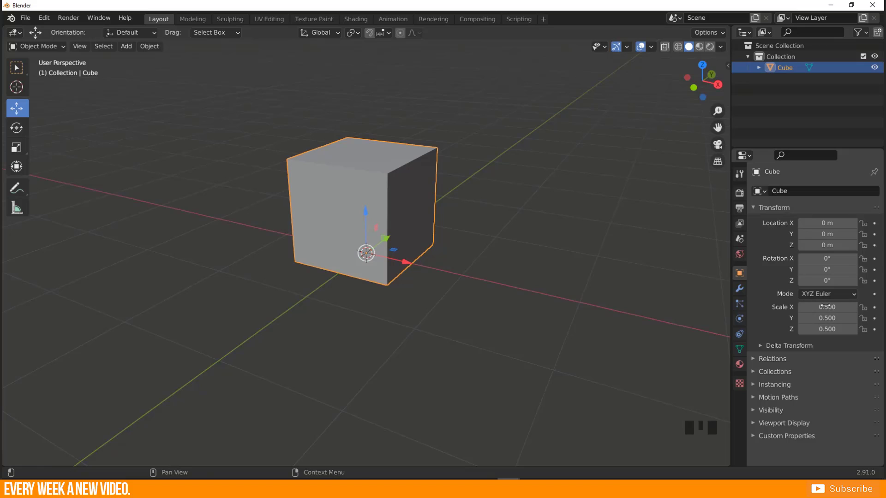
key("ctrl+a")
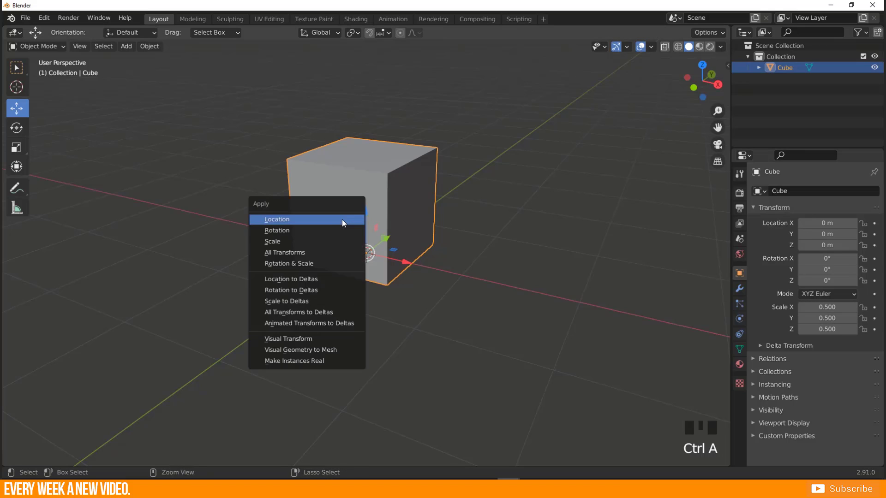
left_click(310, 241)
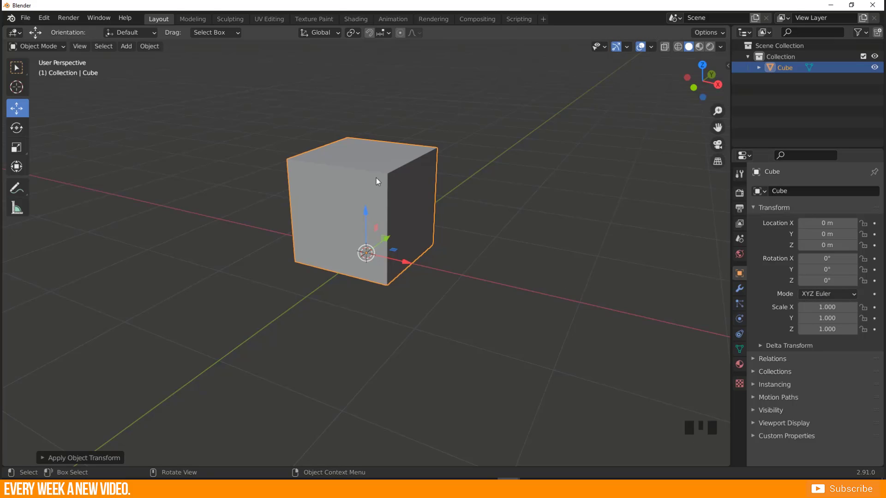
Step: Bring up the aquarium reference photo in IrfanView to check the tank's measurements, and return to Blender
middle_click_drag(375, 178, 438, 175)
scroll(361, 184, "up", 1)
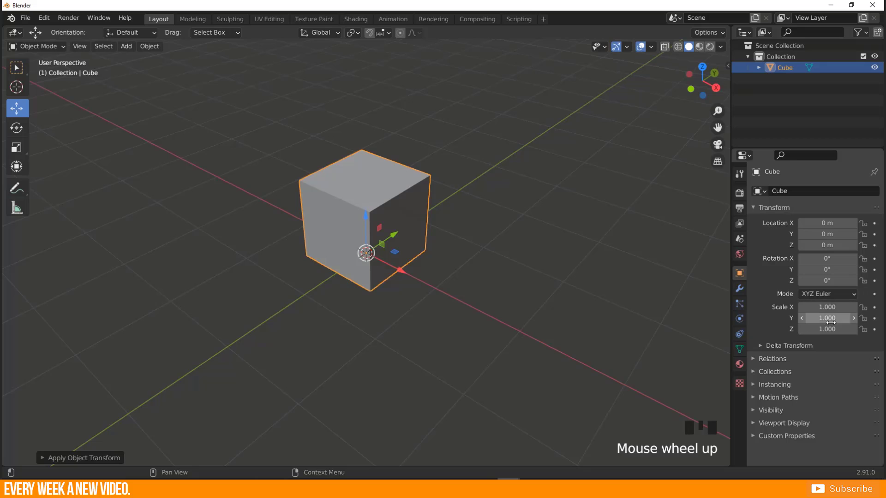
middle_click_drag(383, 195, 318, 204)
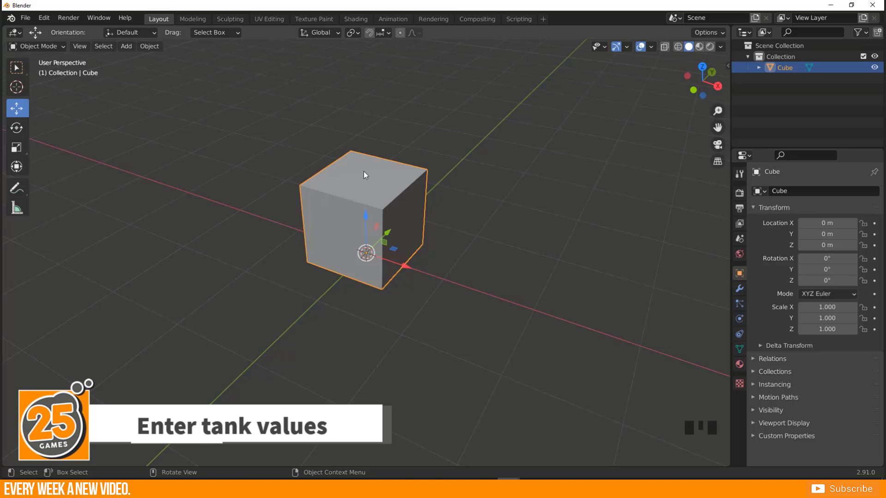
left_click(531, 488)
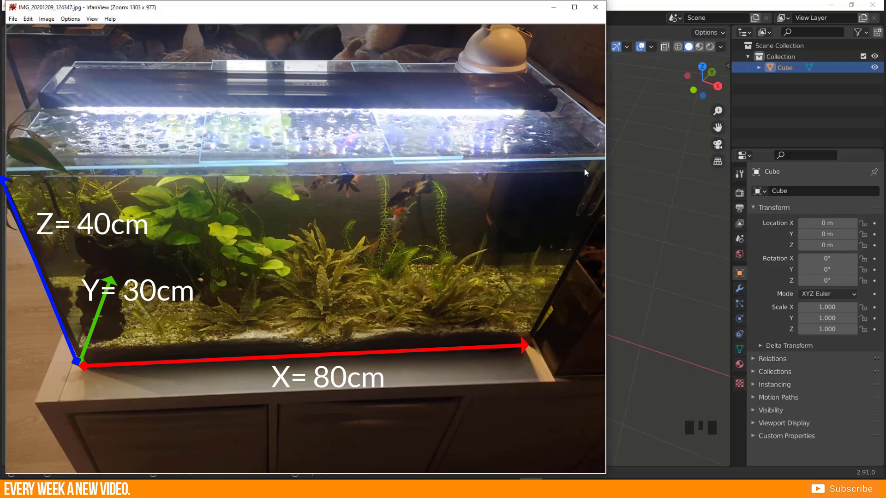
left_click(551, 8)
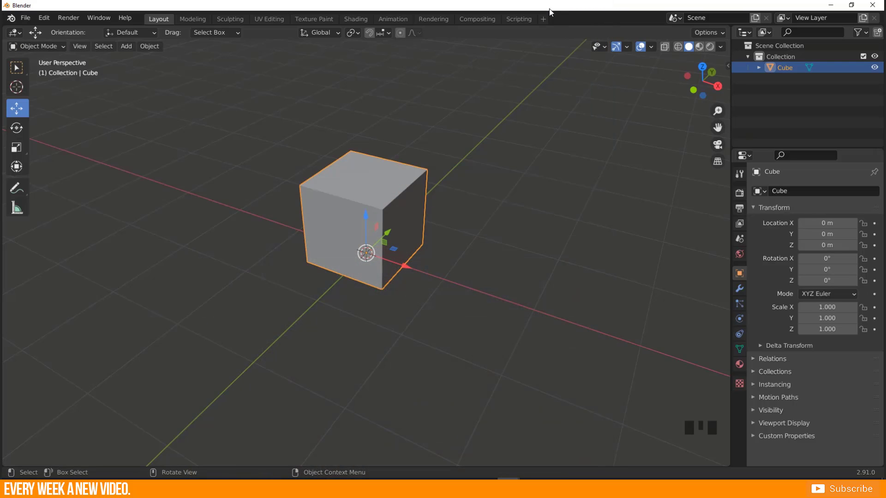
Step: Scale the cube to the tank's proportions with X 0.8, Y 0.3 and Z 0.4
middle_click_drag(374, 284, 823, 306)
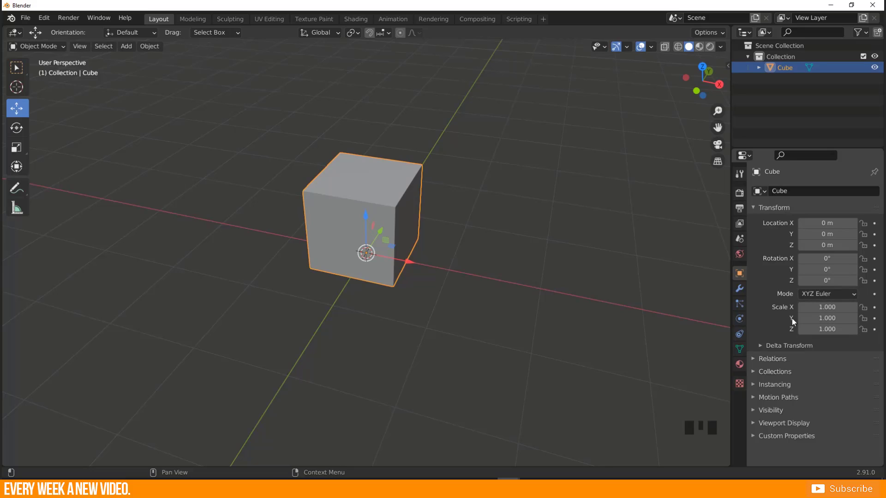
left_click(825, 306)
type("0.8")
key("Return")
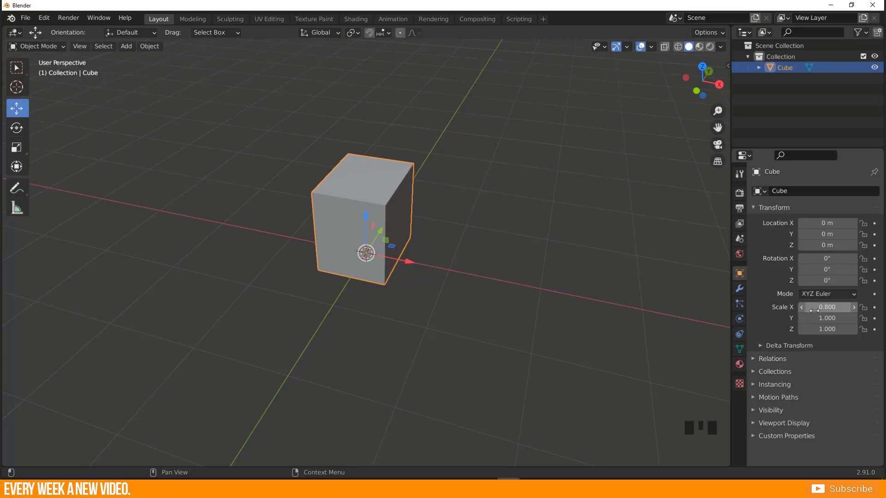
left_click(814, 318)
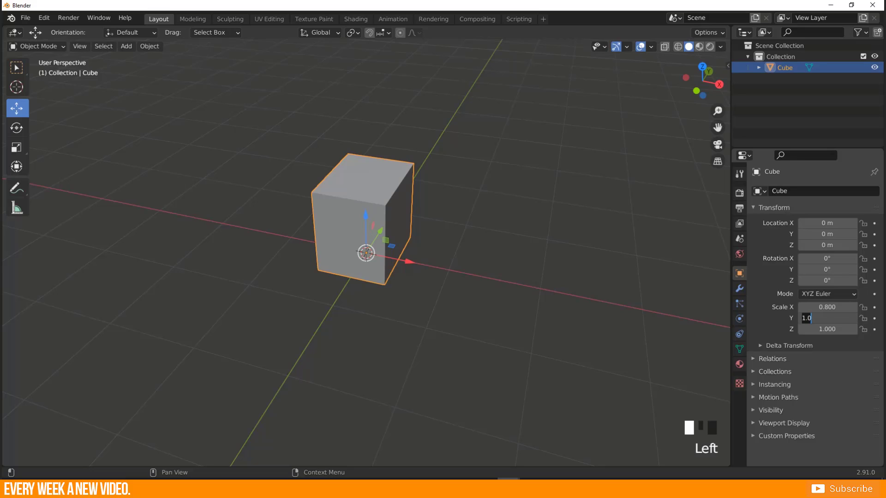
type("0.3")
key("Return")
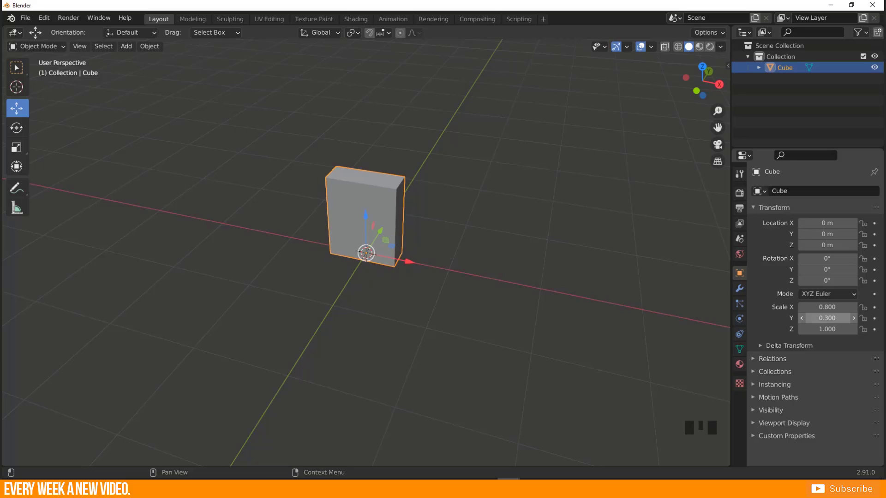
left_click(822, 329)
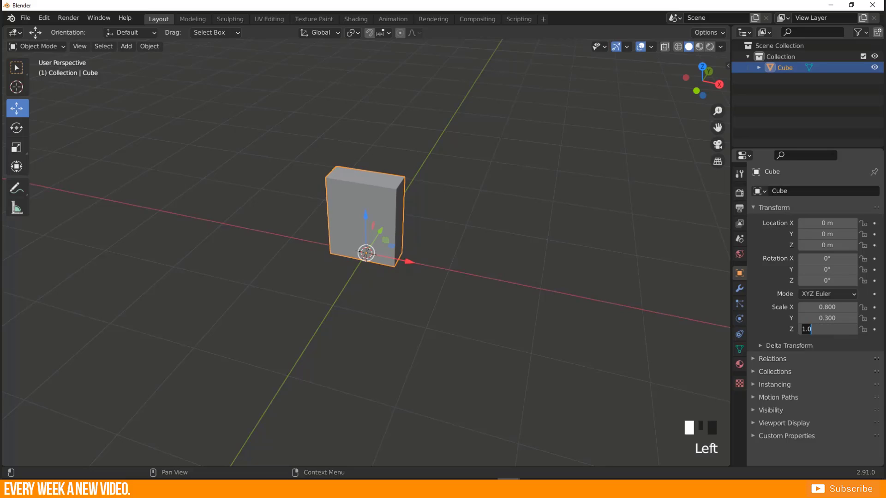
type("0.4")
key("Return")
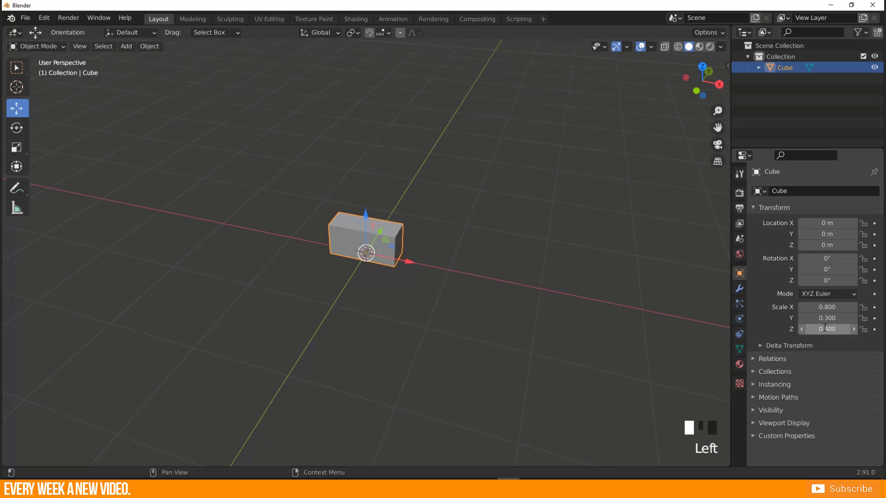
Step: Practise deselecting and selecting the tank block in Object Mode, ending with nothing selected
scroll(357, 303, "up", 8)
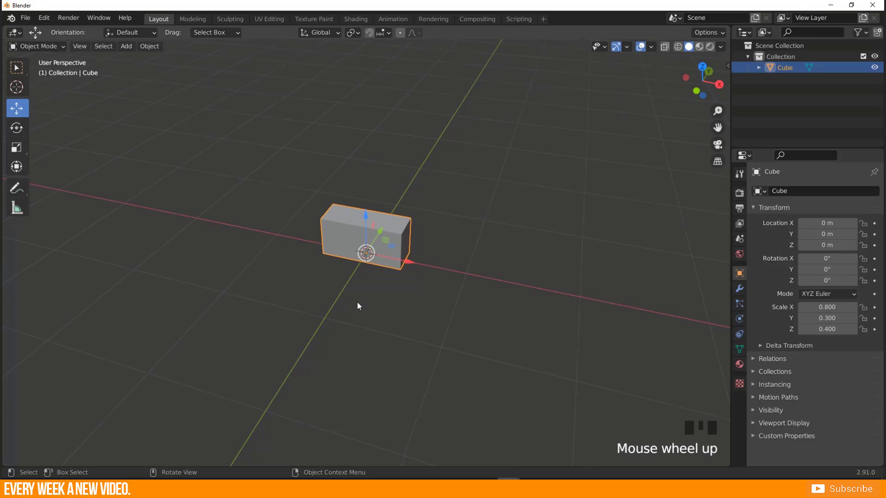
middle_click_drag(350, 306, 300, 307)
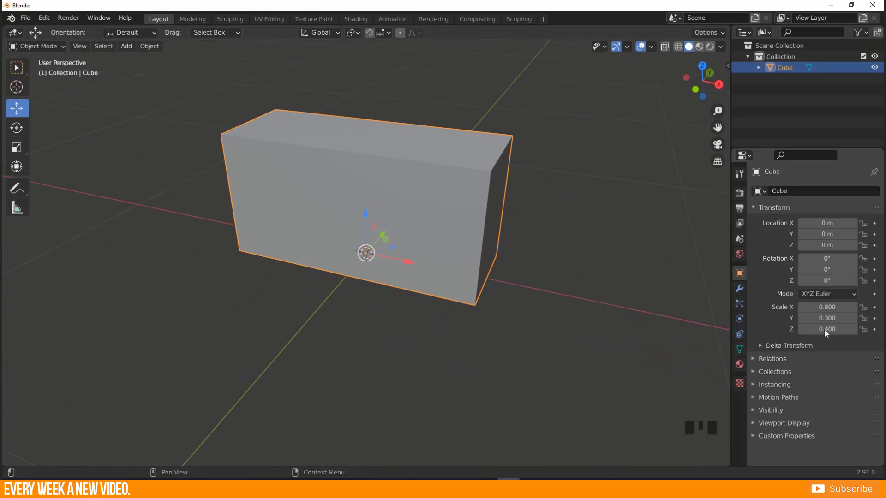
middle_click_drag(338, 217, 340, 247, "shift")
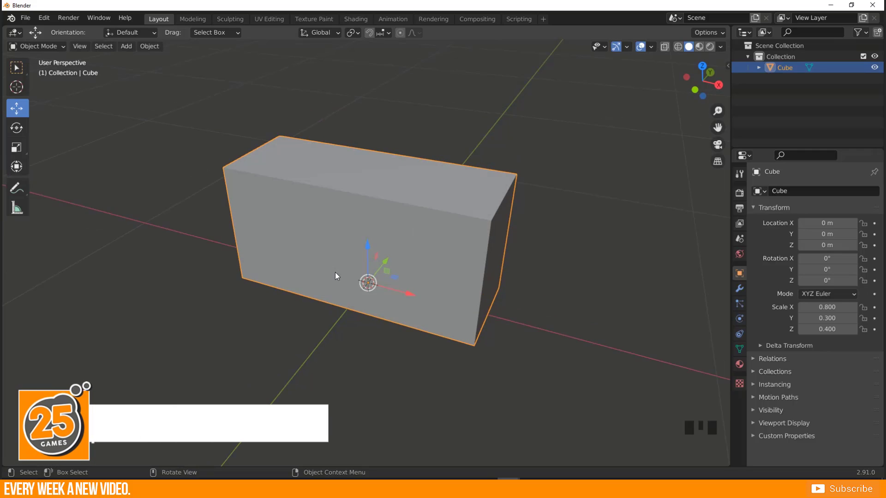
middle_click_drag(448, 260, 428, 259)
left_click(196, 349)
left_click(300, 237)
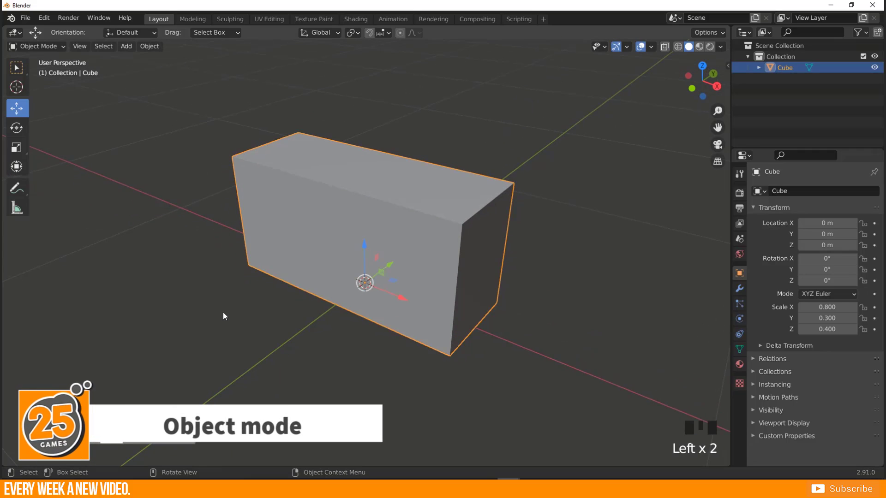
left_click(223, 312)
left_click(290, 235)
left_click(613, 226)
left_click(243, 320)
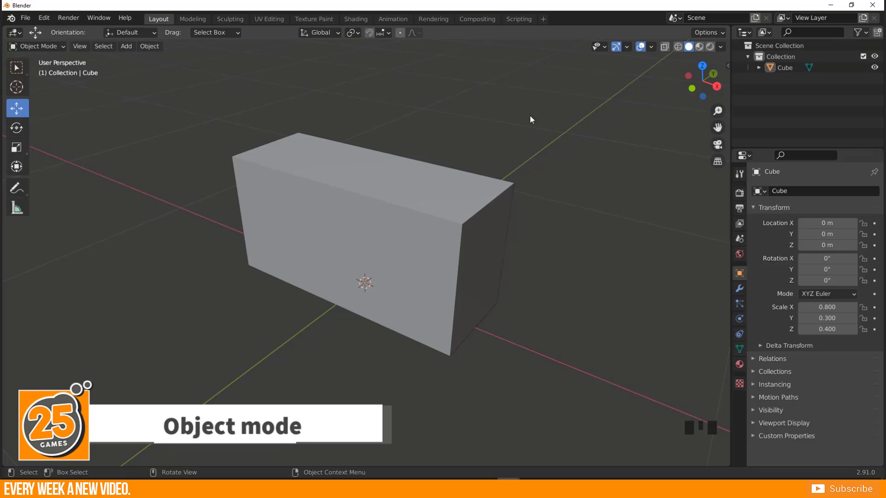
Step: Practise selecting and deselecting the tank block in the viewport and through its Outliner entry, ending with the block selected
left_click(182, 175)
left_click(309, 96)
left_click(389, 207)
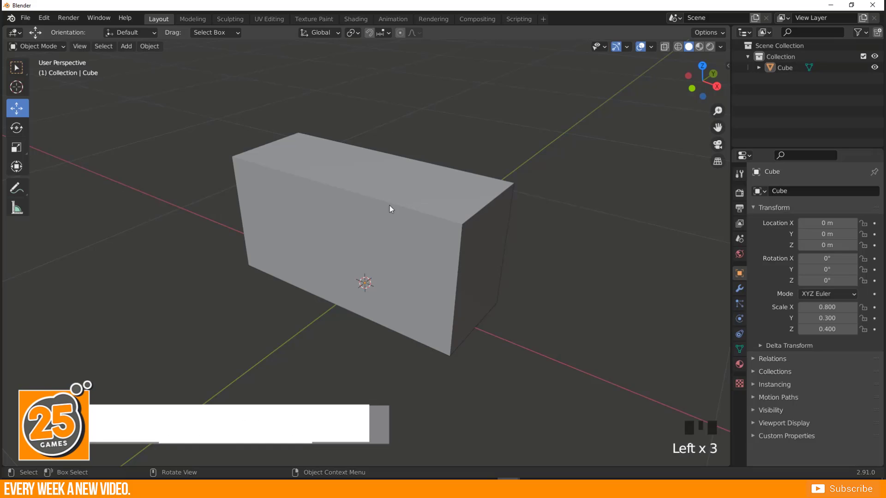
left_click(511, 268)
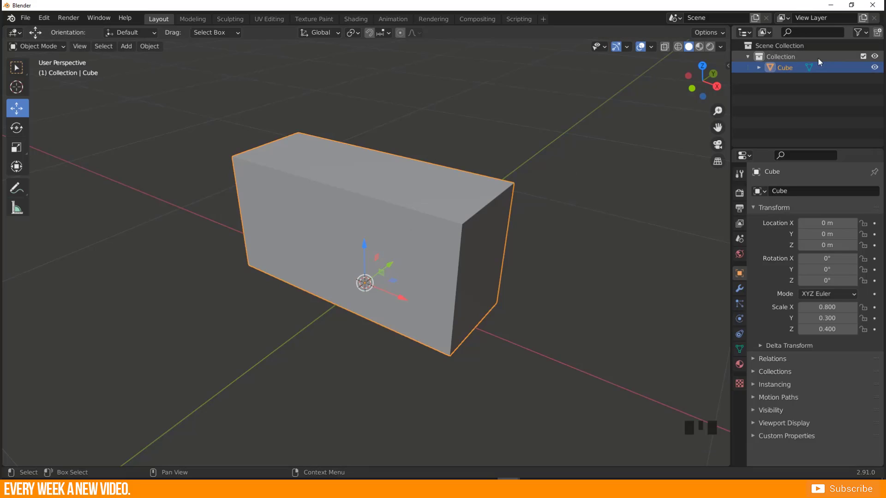
left_click(785, 76)
left_click(785, 67)
left_click(784, 84)
left_click(784, 70)
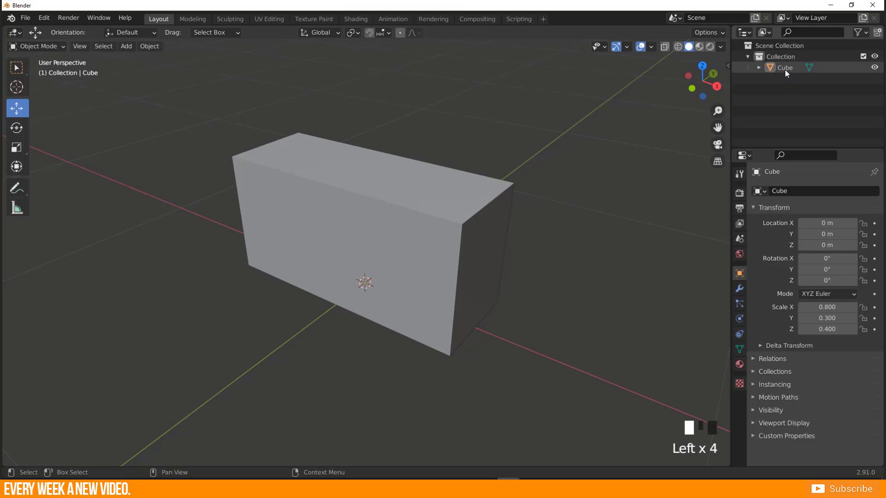
left_click(450, 237)
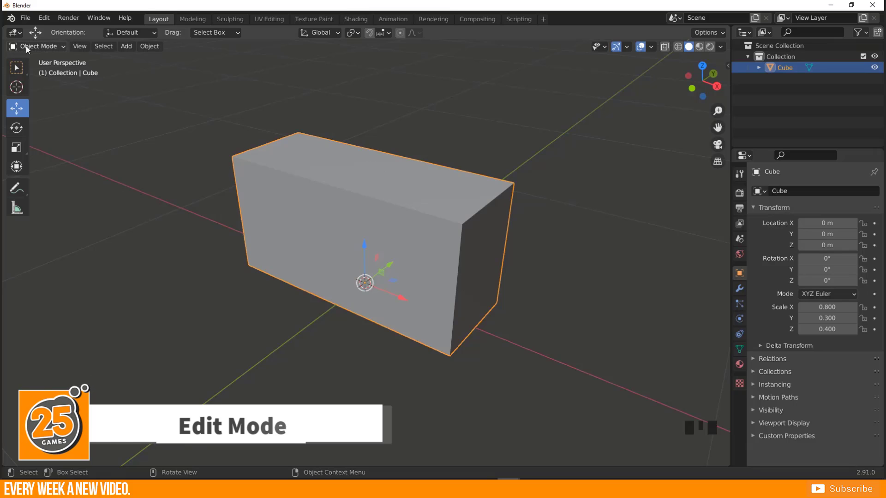
Step: Switch the selected tank block from Object Mode to Edit Mode
left_click(55, 46)
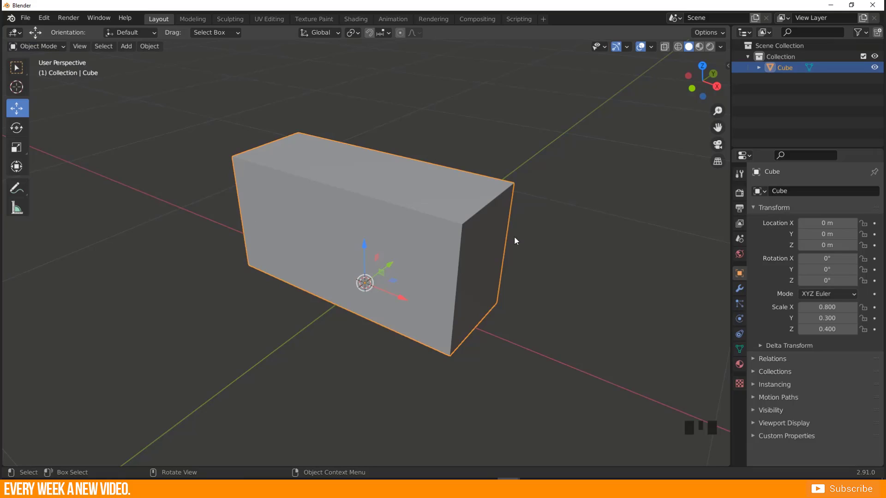
left_click(49, 45)
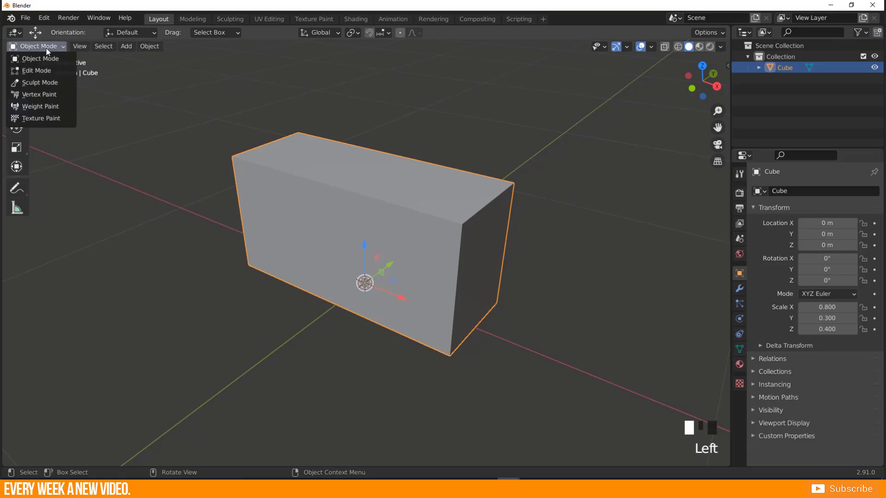
left_click(36, 70)
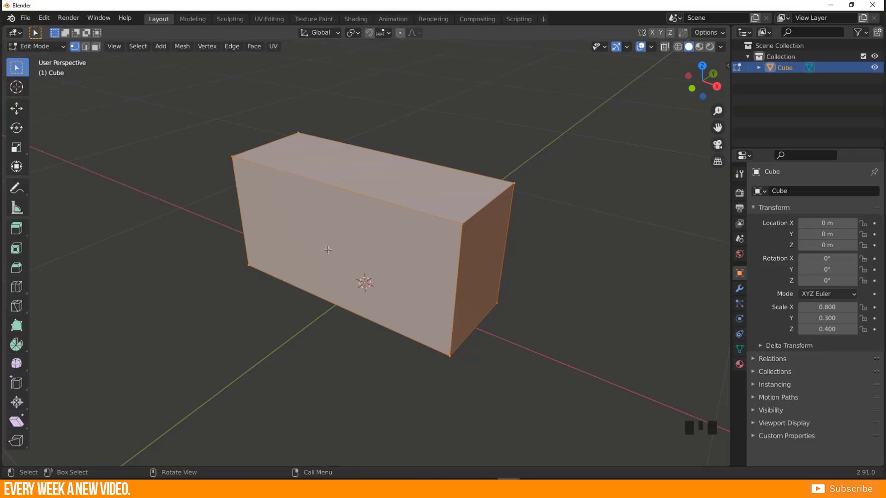
Step: Try the face, edge and vertex select modes on the block's front face, its upper front edge and a corner vertex
left_click(86, 46)
left_click(96, 46)
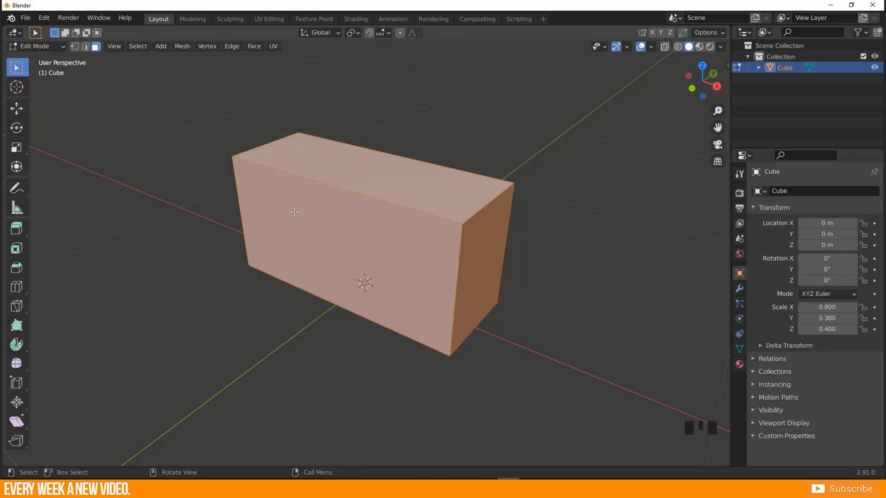
left_click(320, 224)
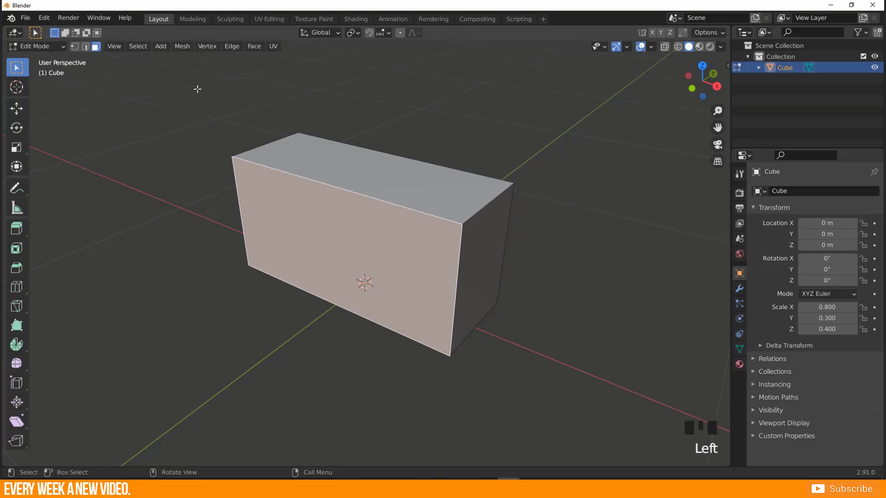
left_click(85, 46)
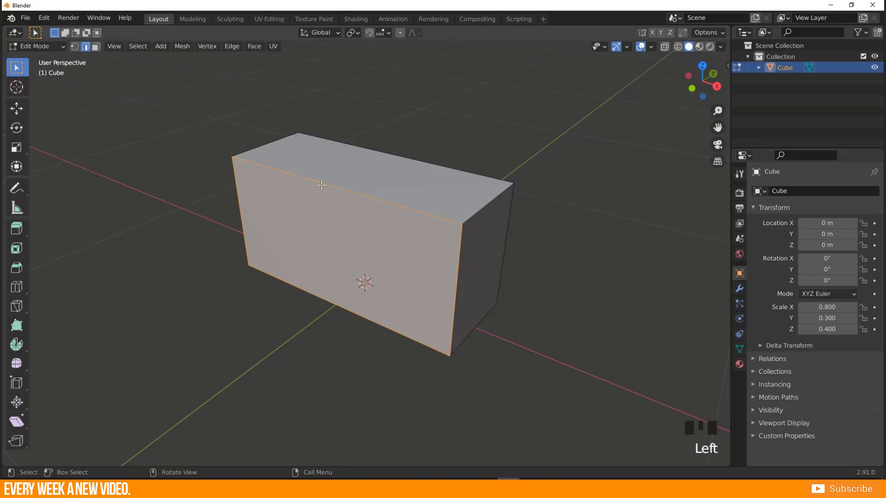
left_click(377, 194)
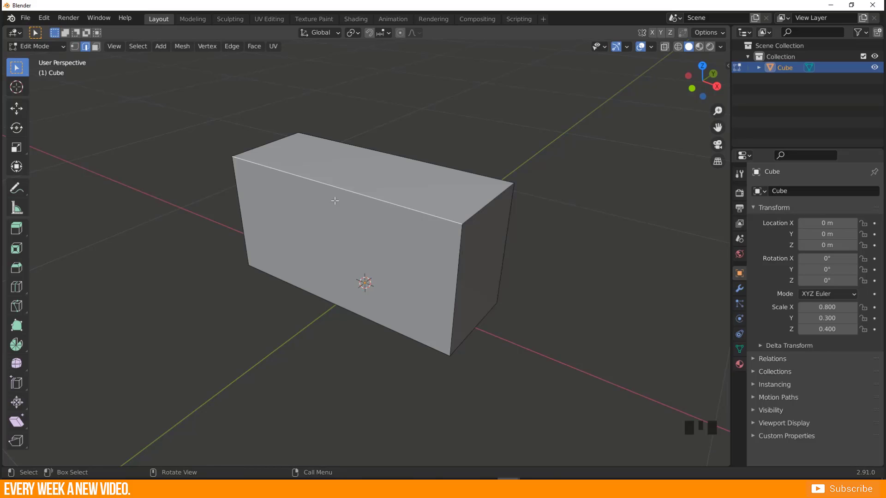
left_click(74, 46)
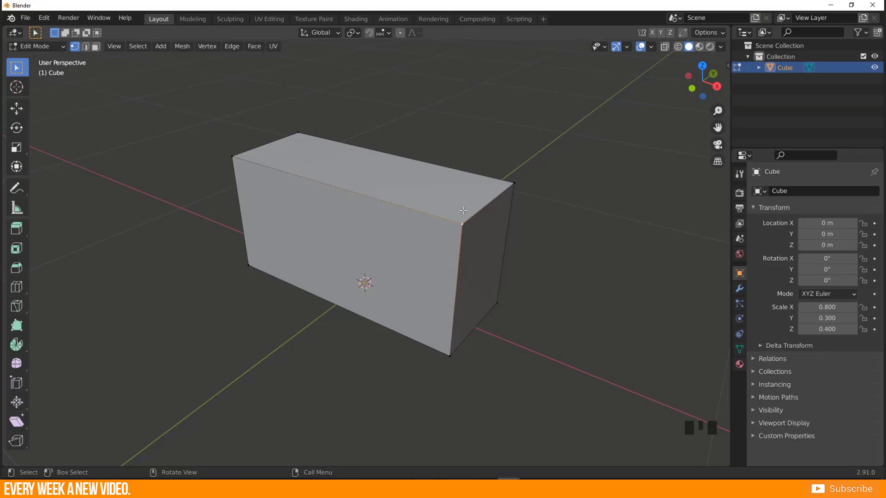
Step: Try moving the block's upper front corner vertex with the Move tool, undoing each move
left_click(17, 109)
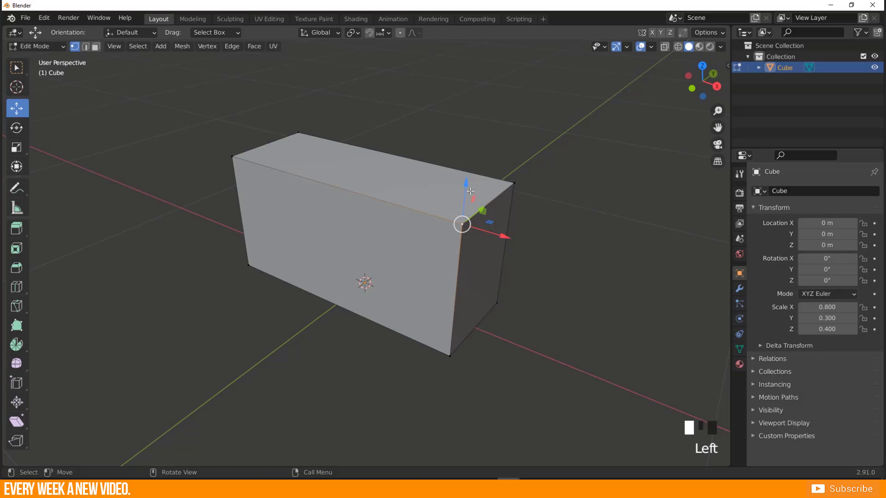
left_click_drag(466, 185, 465, 158)
key("ctrl+z")
mouse_move(459, 225)
left_mouse_down()
mouse_move(439, 233)
mouse_move(458, 206)
mouse_move(482, 218)
mouse_move(457, 233)
left_mouse_up()
key("ctrl+z")
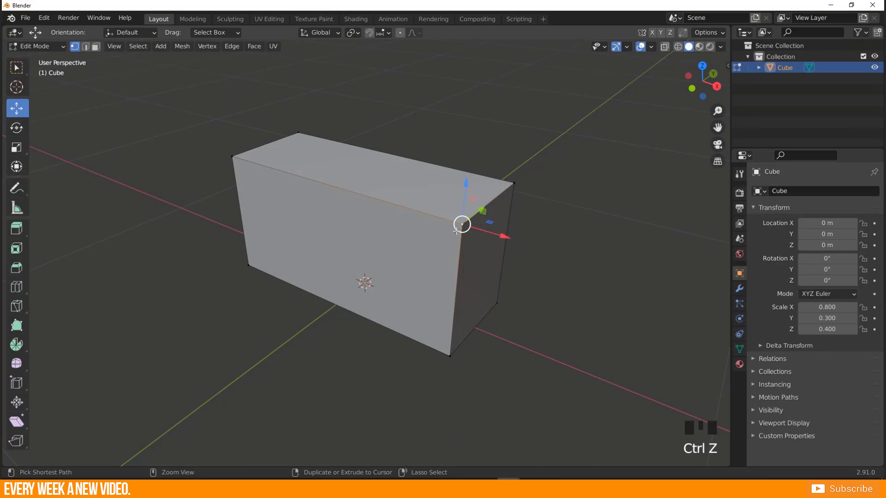
Step: Select the block's entire mesh and turn on the Edge Length measurement overlay
key("a")
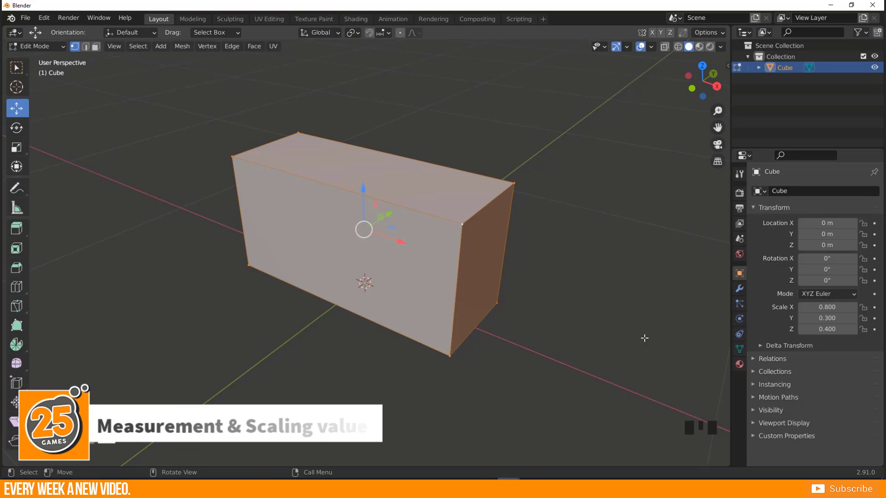
double_click(594, 190)
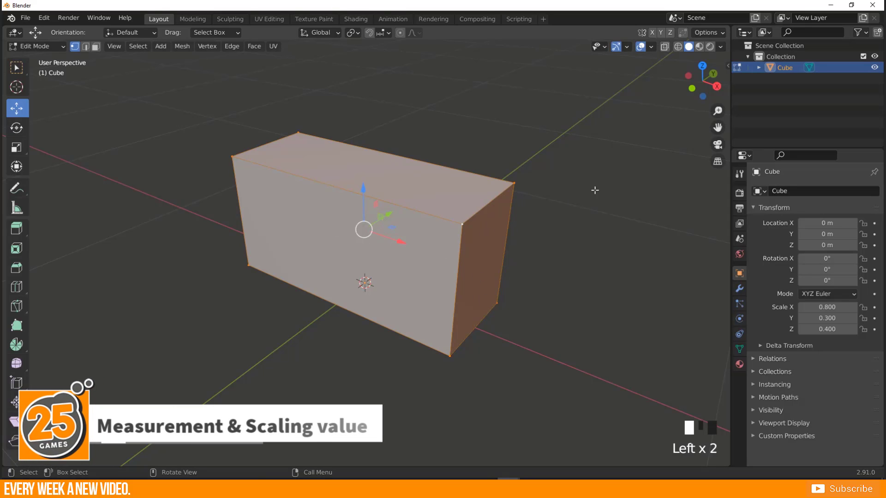
left_click(652, 47)
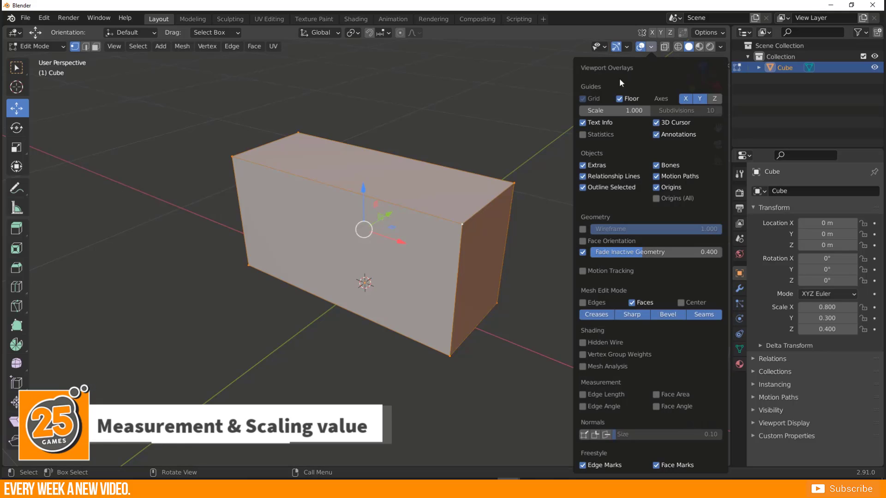
left_click(583, 394)
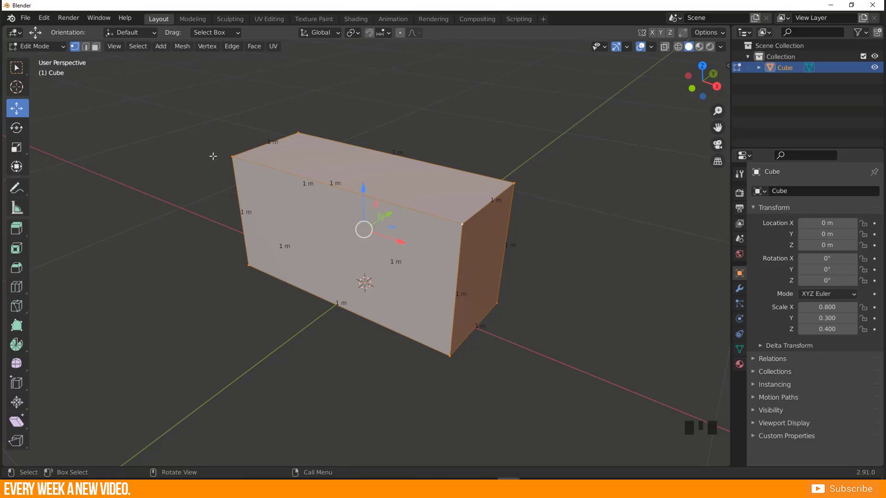
Step: Return to Object Mode and apply the tank block's scale
left_click(36, 46)
left_click(43, 59)
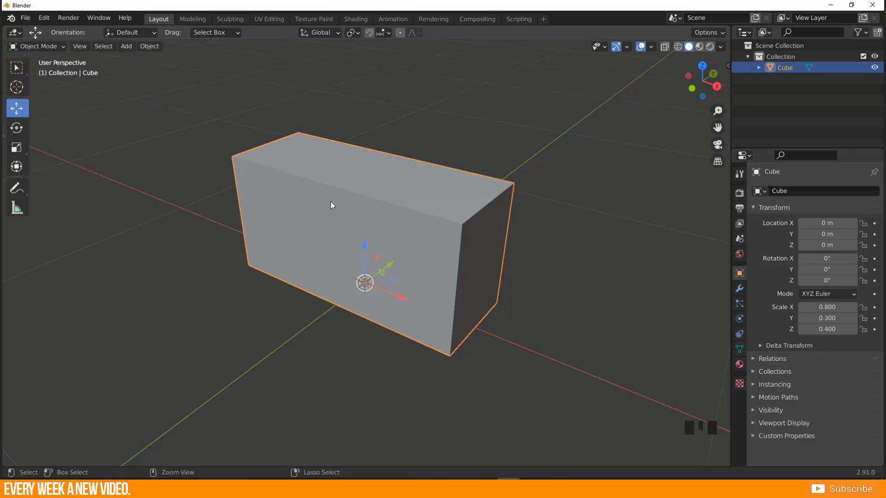
key("ctrl+a")
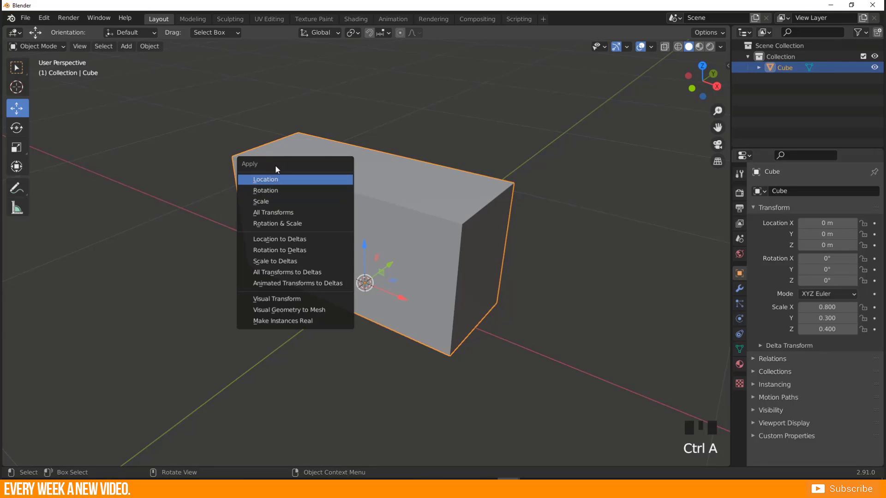
left_click(268, 203)
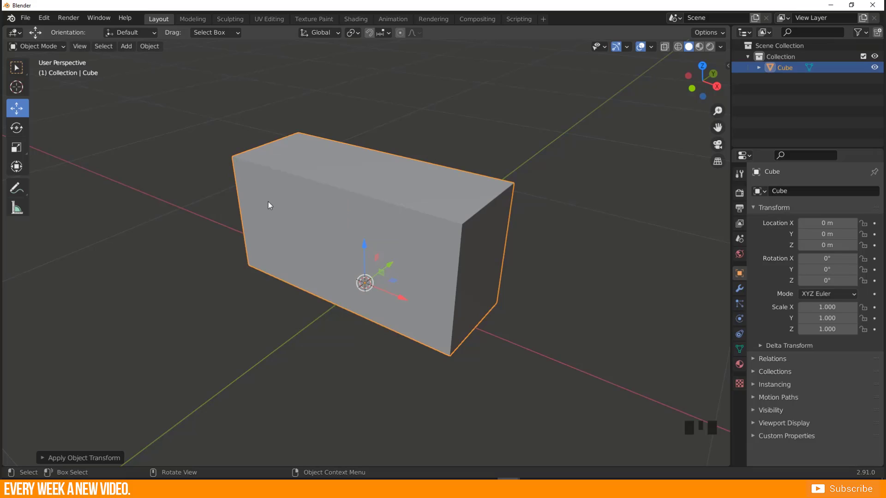
Step: Put the tank block back into Edit Mode and check its edge lengths from several angles
left_click(36, 46)
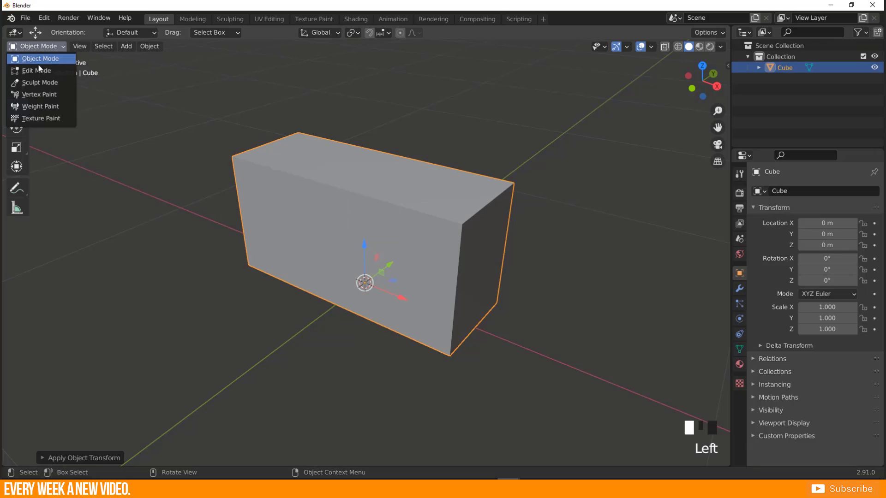
left_click(37, 65)
mouse_move(327, 189)
middle_mouse_down()
mouse_move(368, 204)
mouse_move(317, 153)
mouse_move(326, 172)
middle_mouse_up()
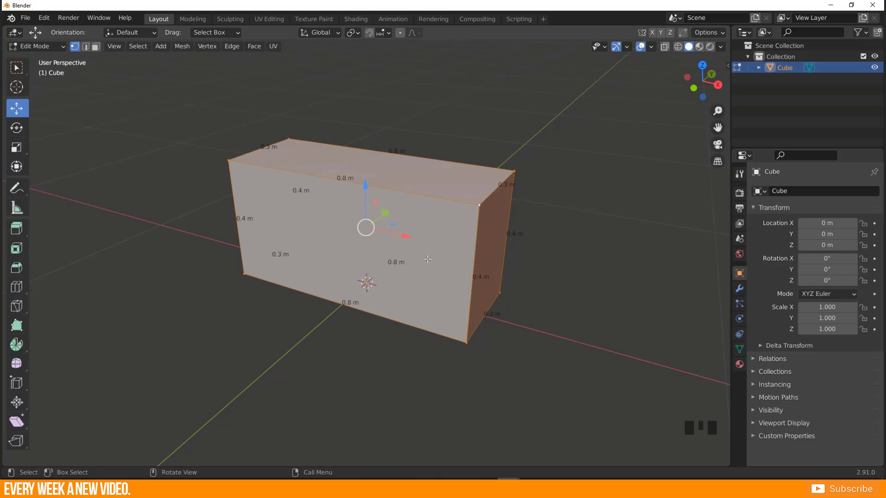
mouse_move(428, 260)
middle_mouse_down()
mouse_move(316, 260)
mouse_move(434, 263)
middle_mouse_up()
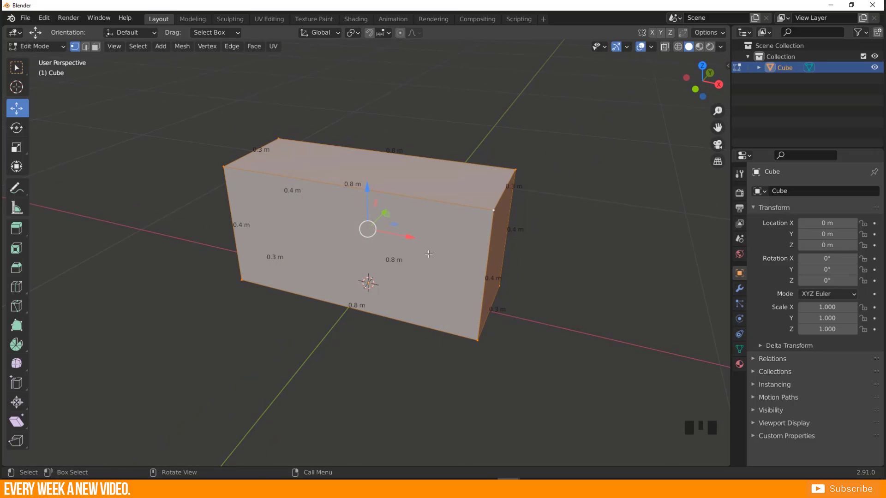
Step: Bring up the aquarium reference photo in IrfanView to compare the tank with the model, and return to Blender
left_click(530, 488)
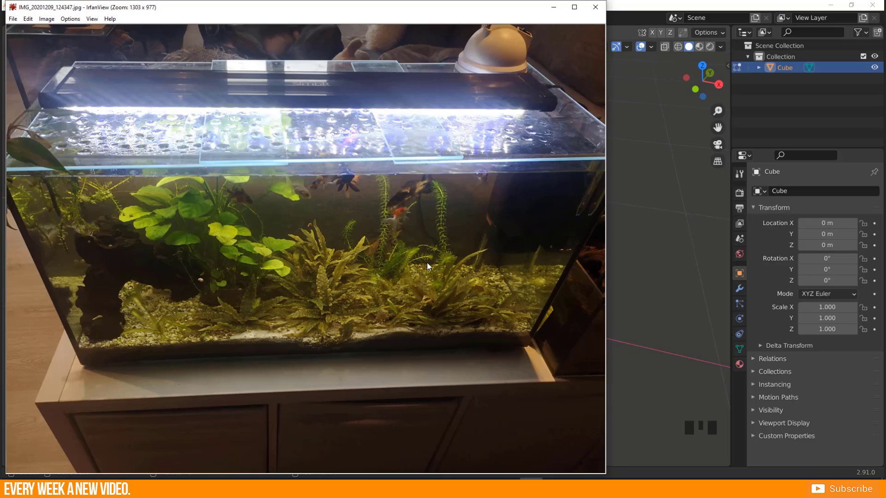
left_click(554, 7)
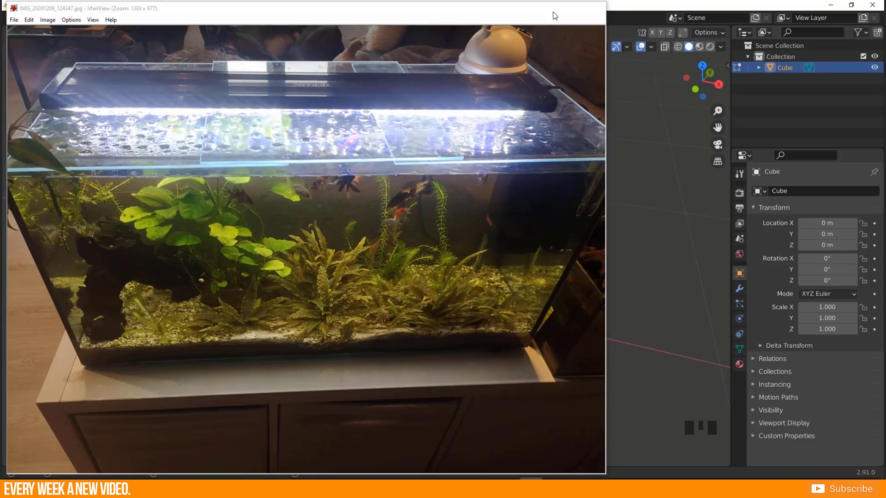
middle_click_drag(315, 217, 270, 225)
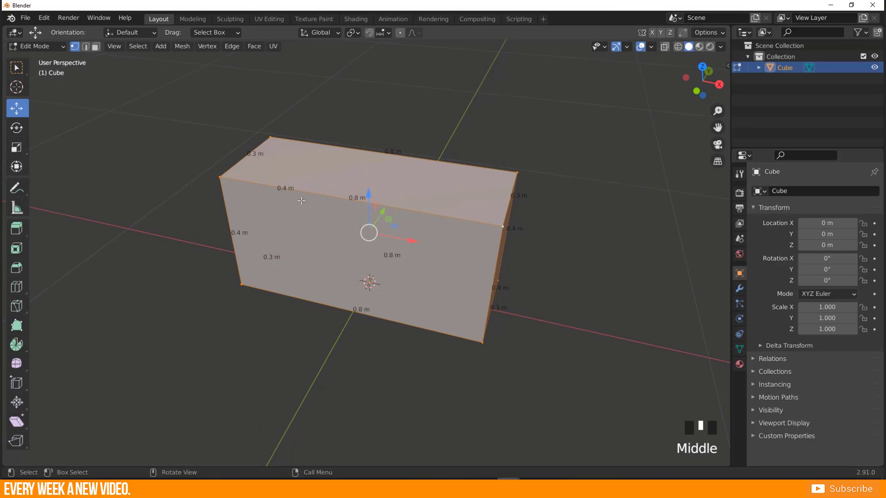
Step: Delete the tank block's top face in face select mode and inspect the open box from several sides
left_click(338, 165)
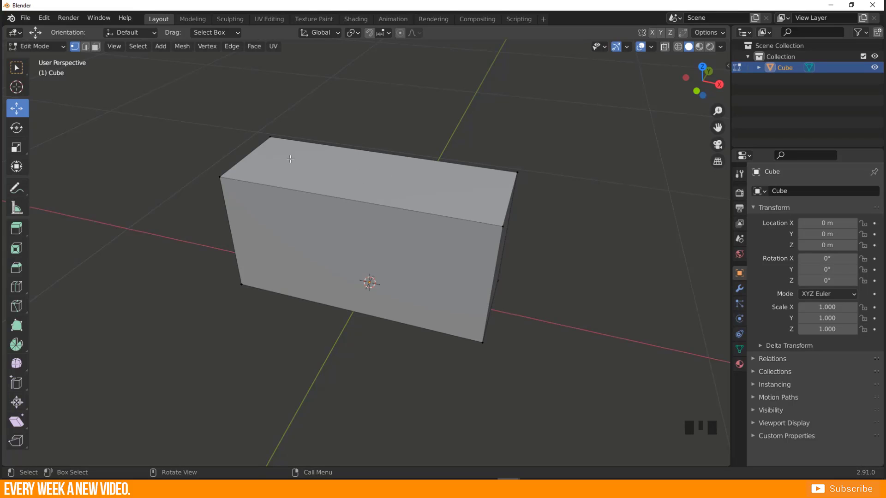
left_click(96, 47)
left_click(377, 176)
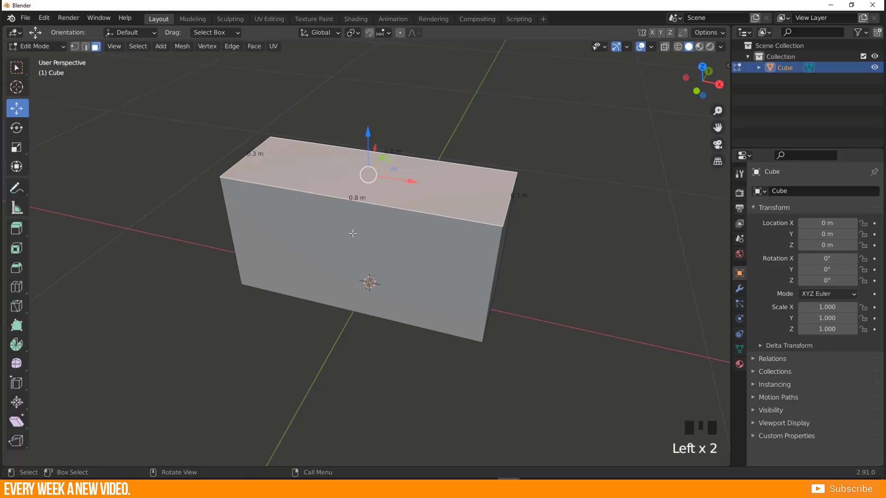
mouse_move(353, 234)
middle_mouse_down()
mouse_move(237, 230)
mouse_move(350, 239)
middle_mouse_up()
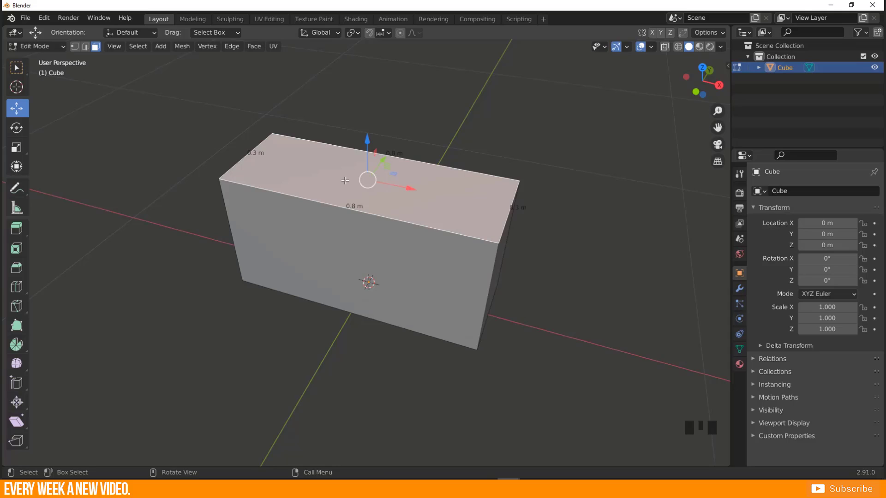
key("x")
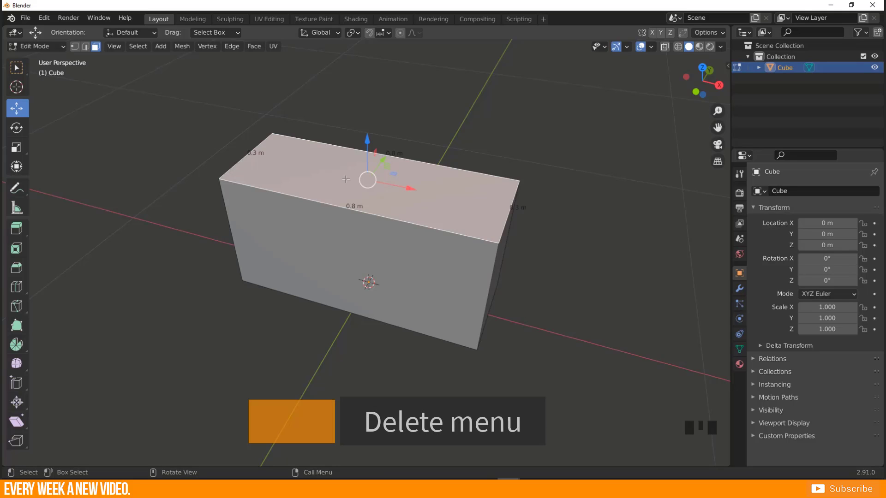
key("x")
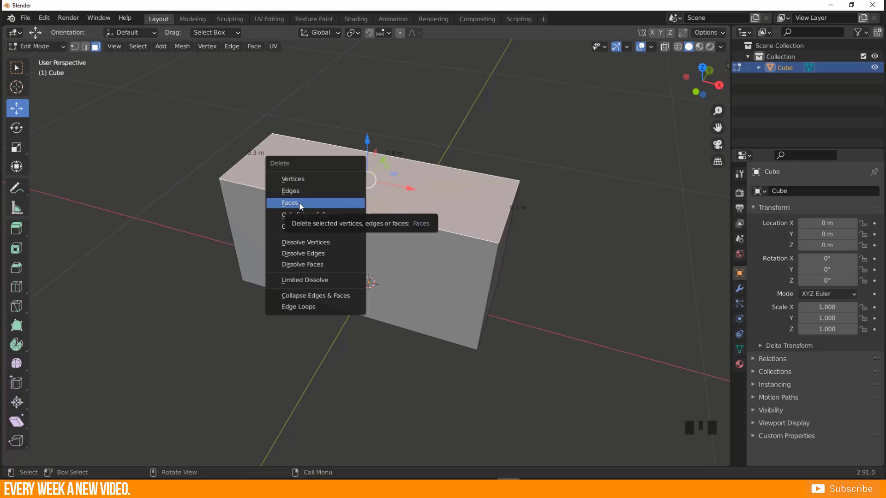
left_click(299, 203)
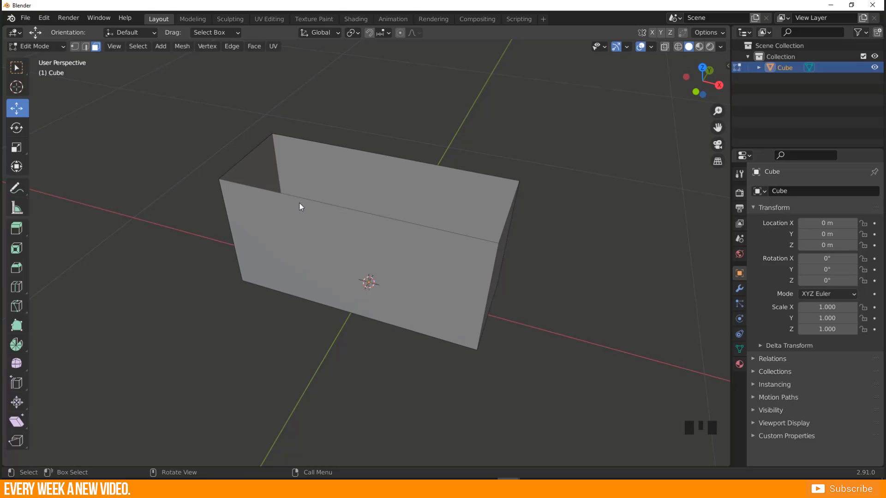
middle_click_drag(312, 203, 383, 214)
scroll(369, 210, "up", 2)
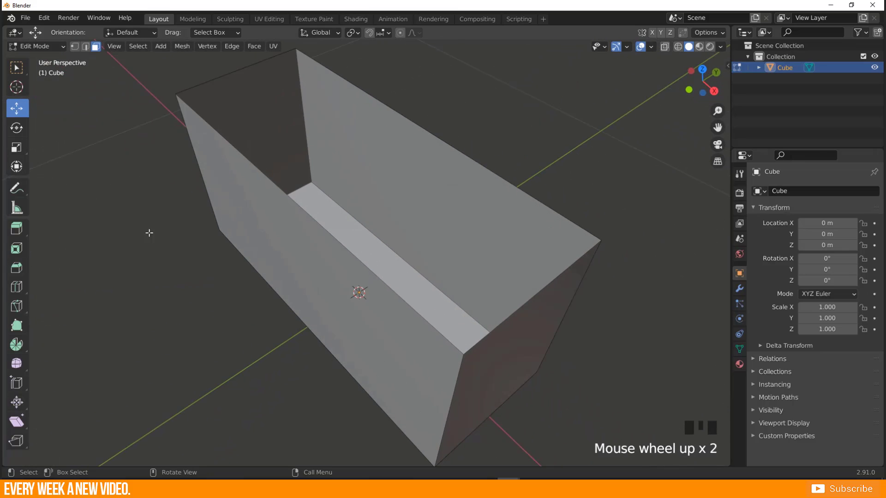
middle_click_drag(149, 232, 319, 191)
middle_click_drag(292, 248, 319, 251)
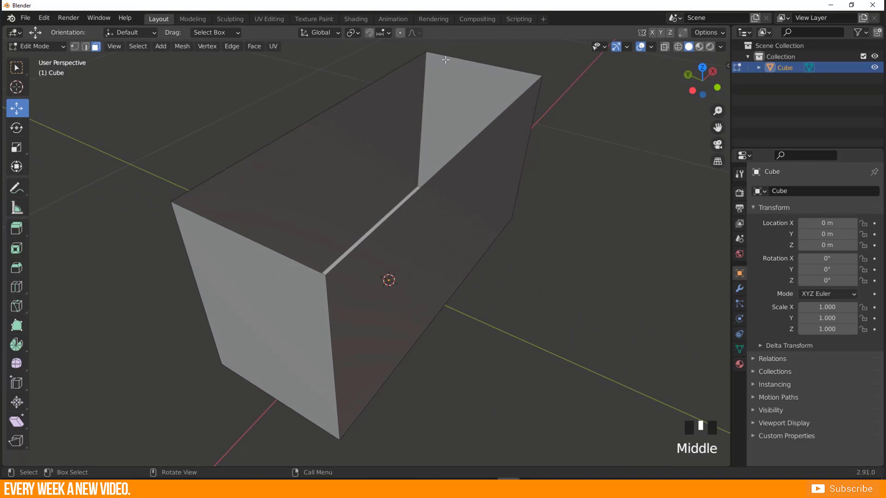
Step: Add a Solidify modifier to the open-topped tank box
middle_click_drag(386, 82, 249, 266)
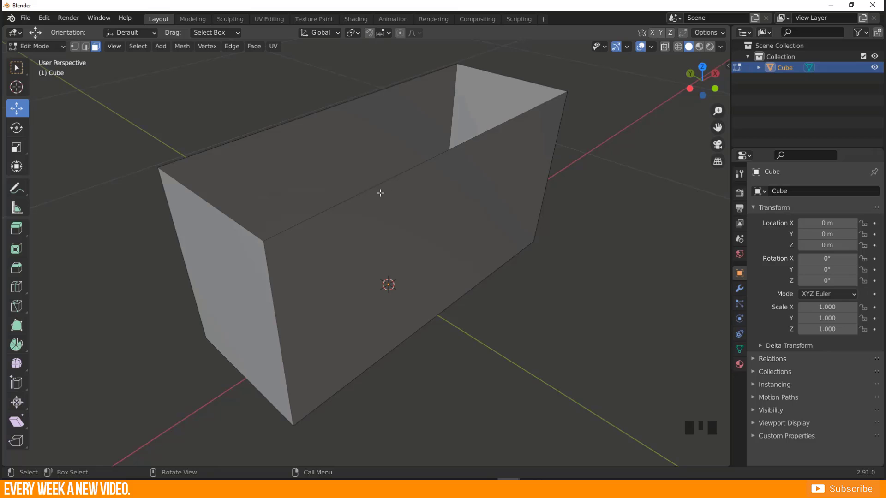
middle_click_drag(380, 193, 148, 167)
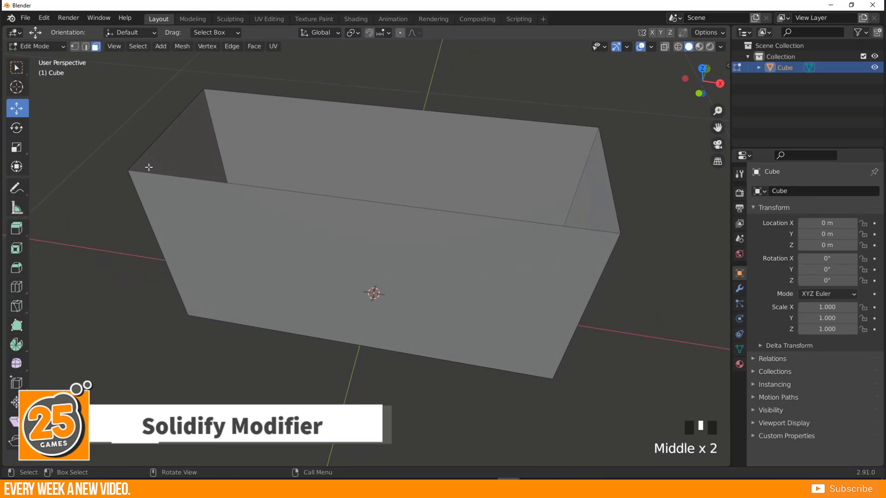
middle_click_drag(292, 233, 265, 212)
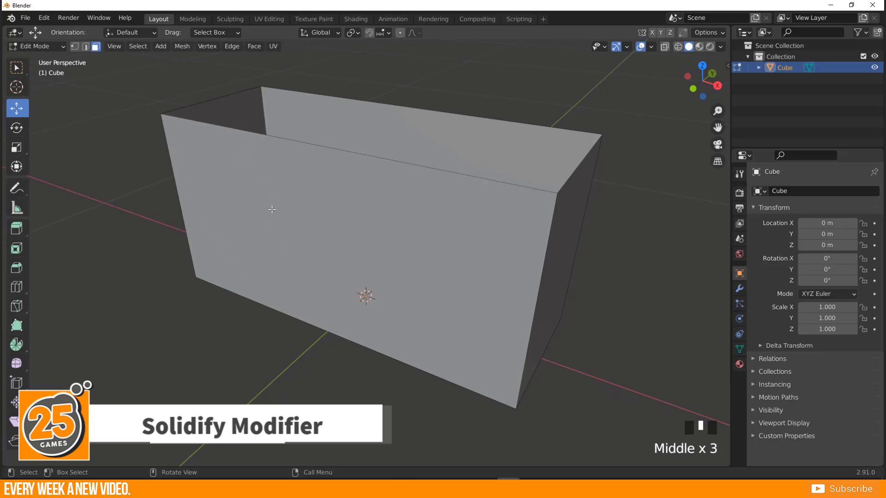
middle_click_drag(271, 209, 217, 160, "shift")
scroll(221, 169, "up", 2)
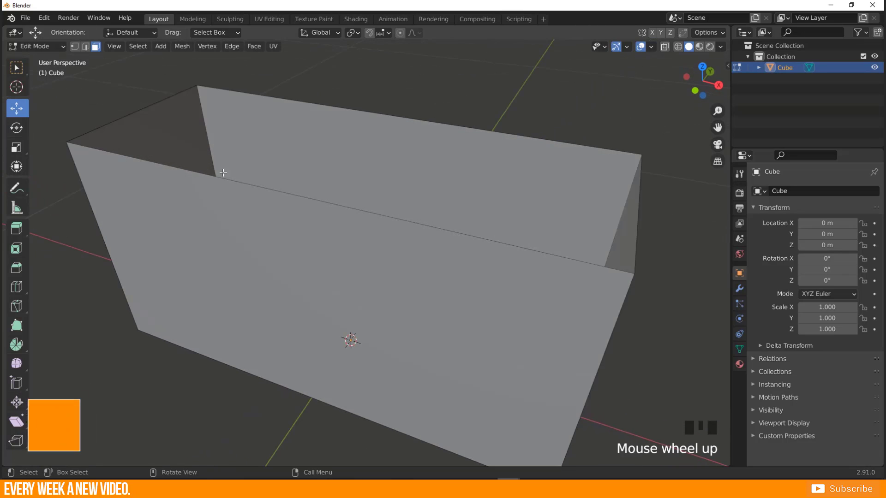
scroll(243, 192, "down", 2)
mouse_move(243, 192)
middle_mouse_down()
mouse_move(271, 234)
mouse_move(231, 180)
middle_mouse_up()
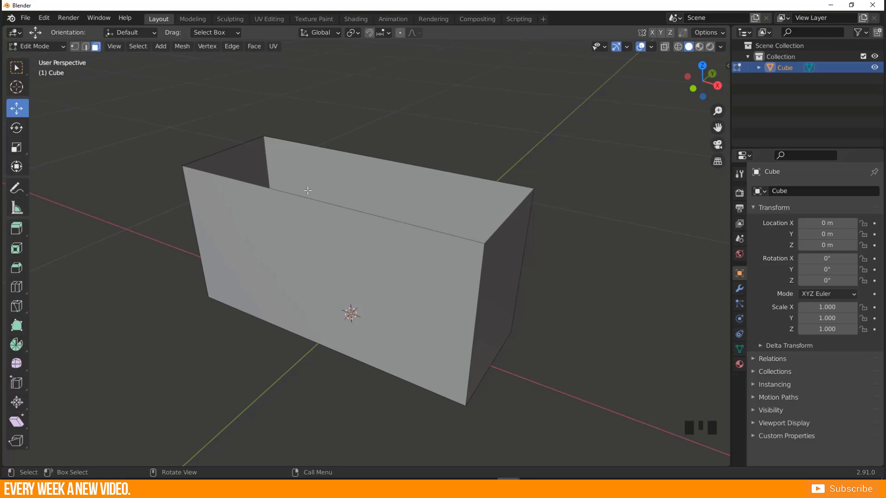
left_click(739, 290)
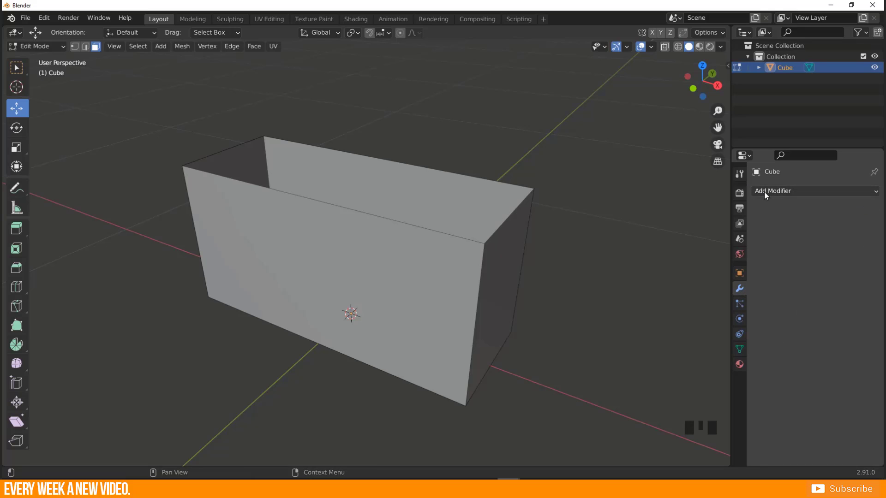
left_click(778, 192)
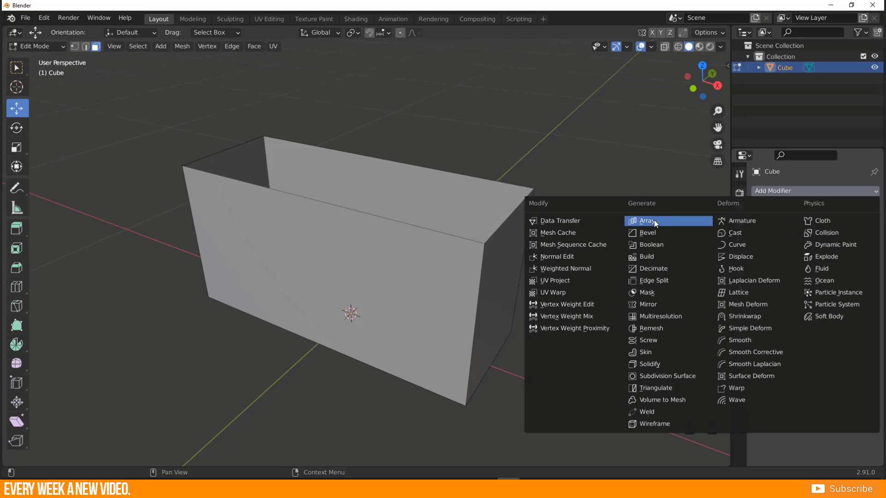
left_click(647, 363)
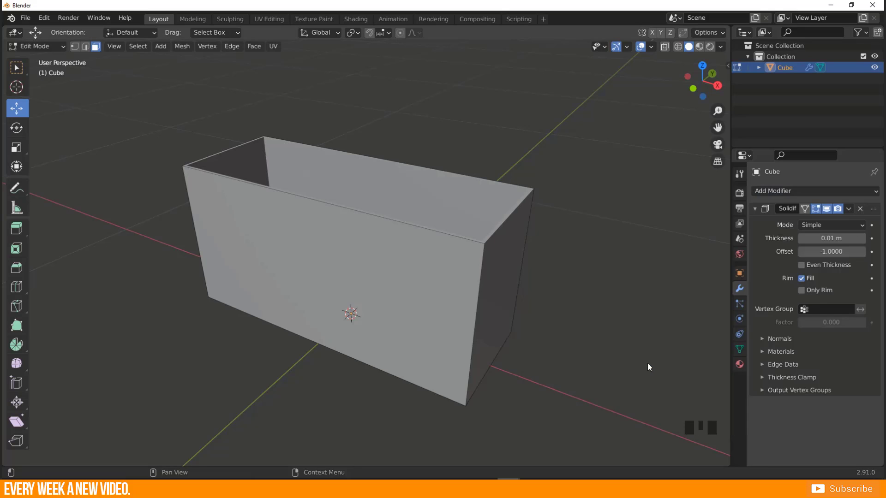
Step: Examine the tank's thickened rim up close and the modes available for the Solidify modifier
middle_click_drag(176, 180, 204, 200)
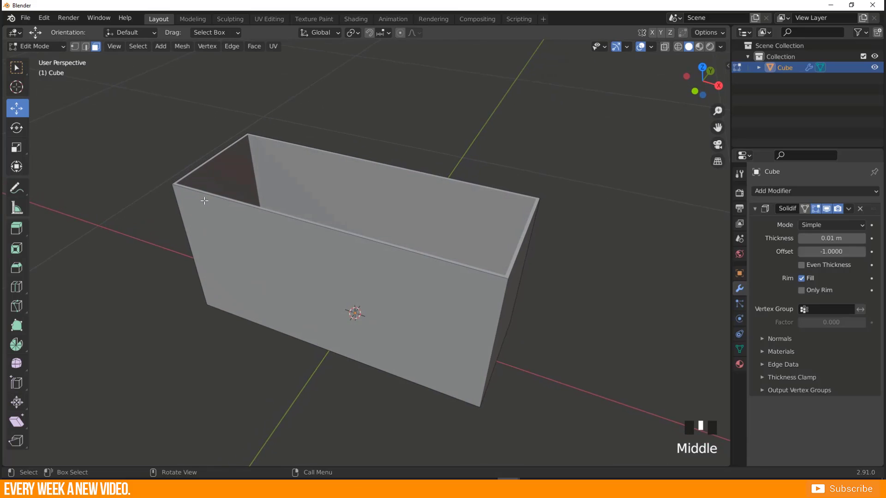
scroll(153, 184, "up", 3)
mouse_move(152, 185)
middle_mouse_down("shift")
mouse_move(221, 85)
mouse_move(151, 180)
middle_mouse_up("shift")
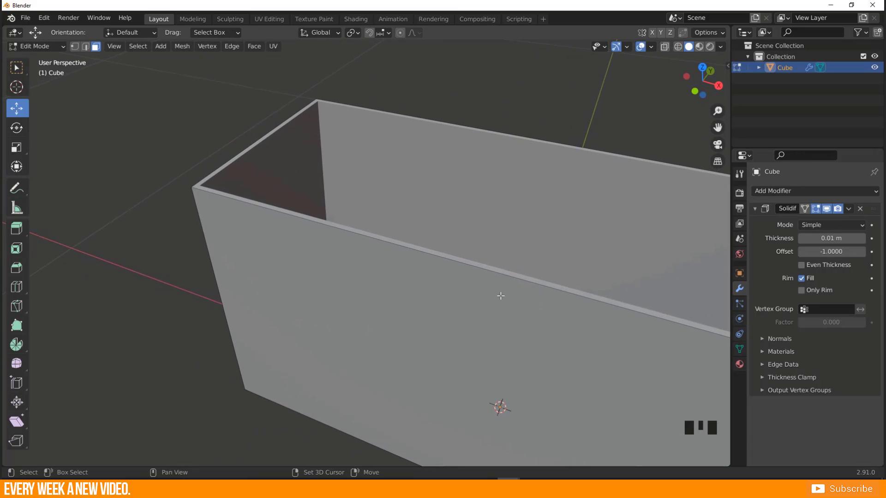
middle_click_drag(501, 295, 425, 245, "shift")
scroll(425, 245, "down", 1)
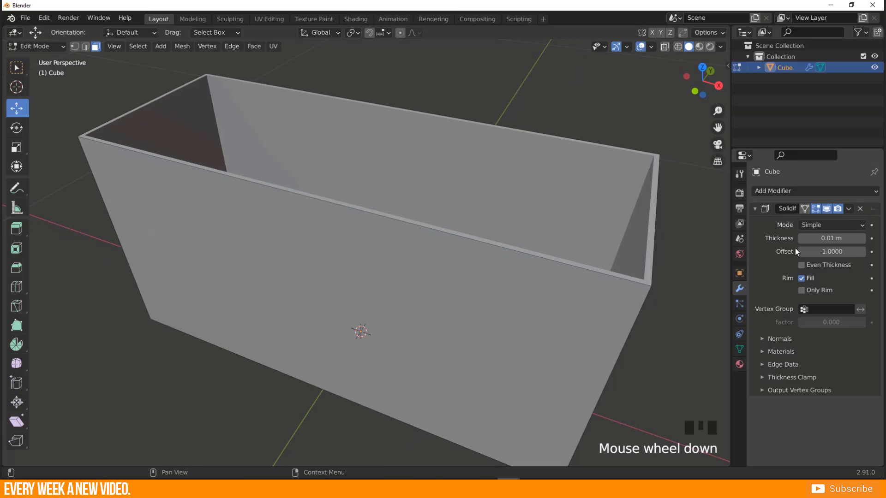
left_click(808, 225)
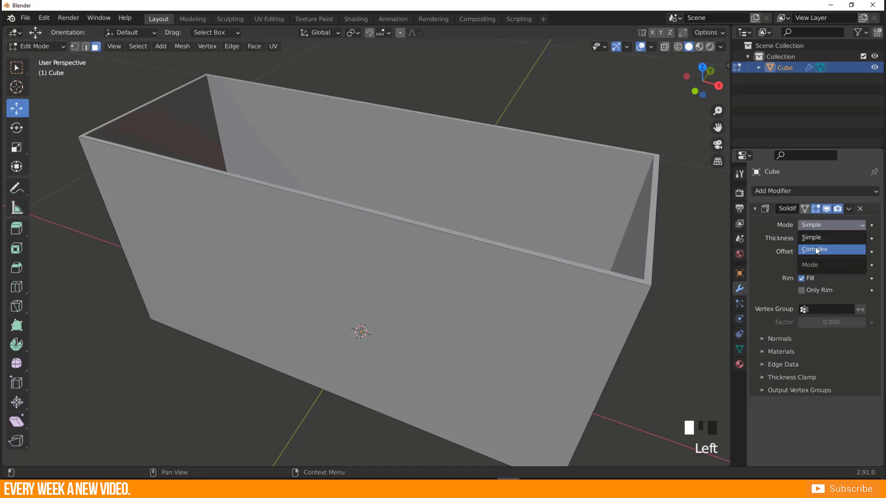
left_click(781, 229)
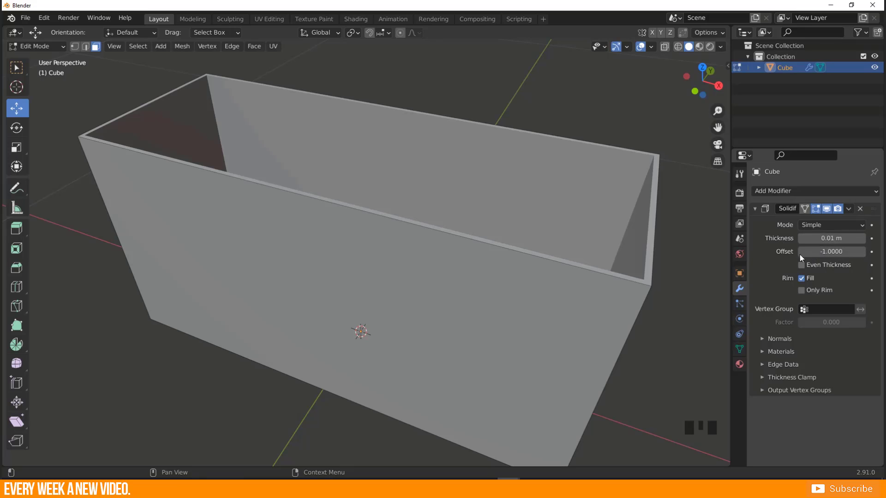
Step: Try a Solidify offset of 1 and return the offset to -1
left_click(826, 253)
type("1")
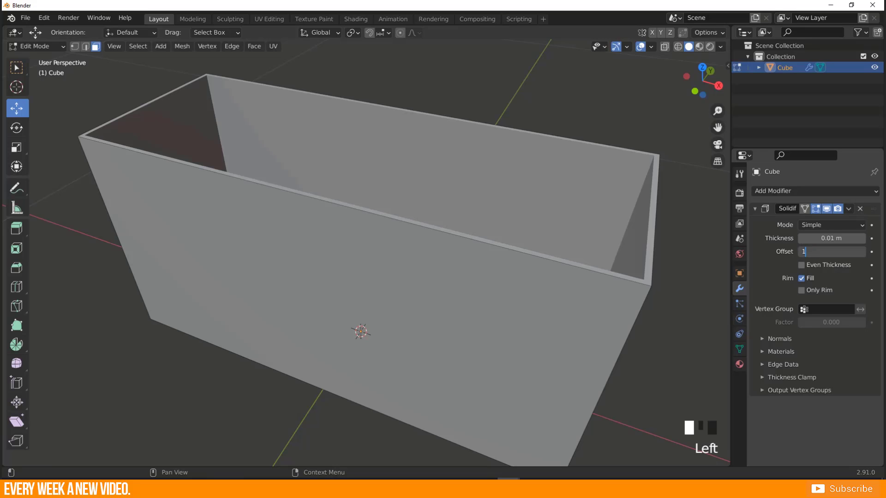
key("Return")
left_click(826, 251)
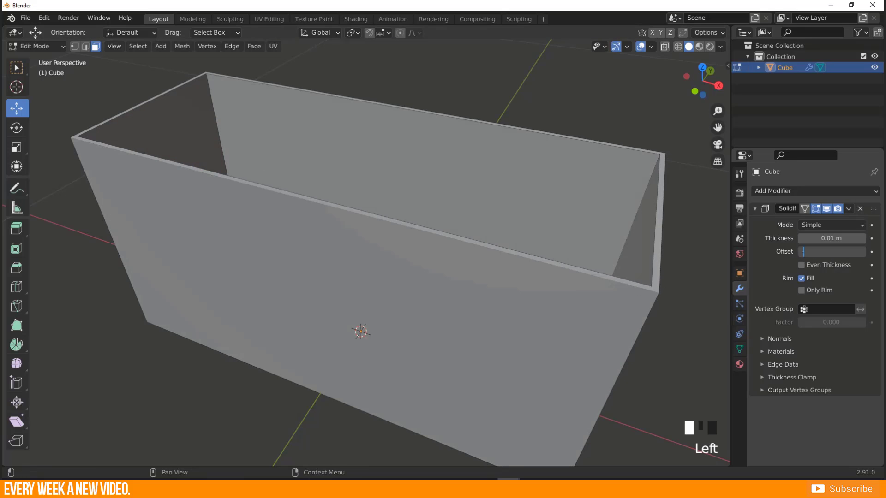
type("-1")
key("Return")
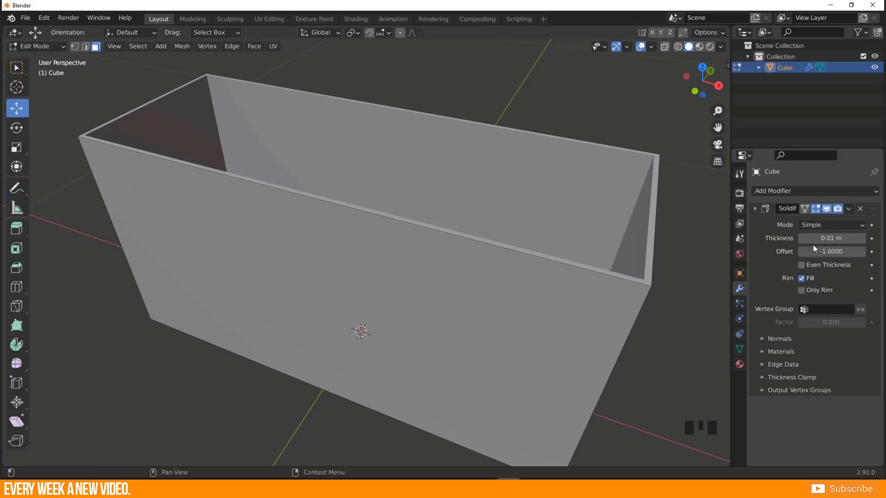
Step: Set the Solidify thickness of the tank walls to 0.006 m and check the thinner rim
left_click(830, 238)
left_click(812, 238)
key("BackSpace")
type("06")
key("Return")
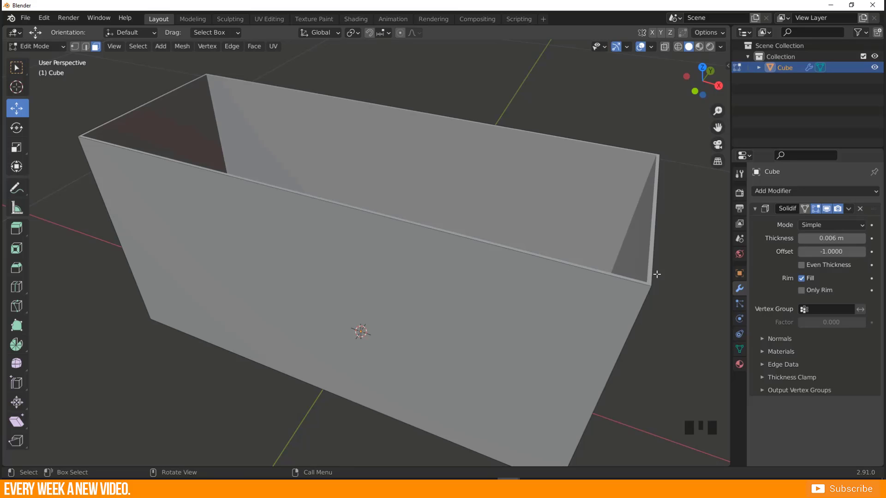
scroll(414, 315, "down", 1)
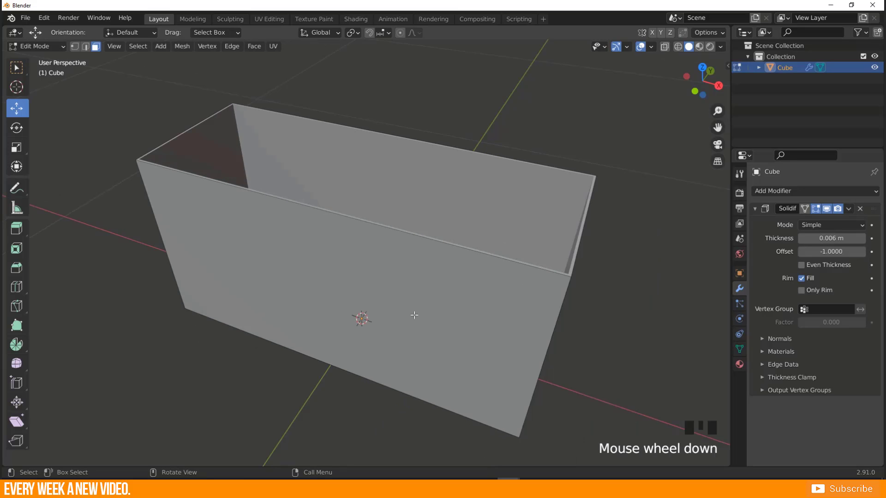
middle_click_drag(414, 315, 538, 233)
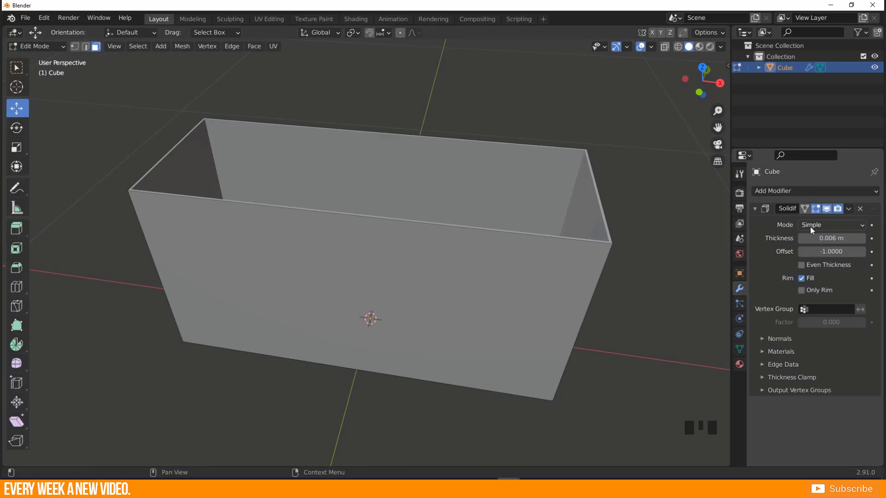
Step: Compare the tank with the Solidify modifier's viewport display off and on, leave it on, and collapse the modifier's settings
left_click(826, 209)
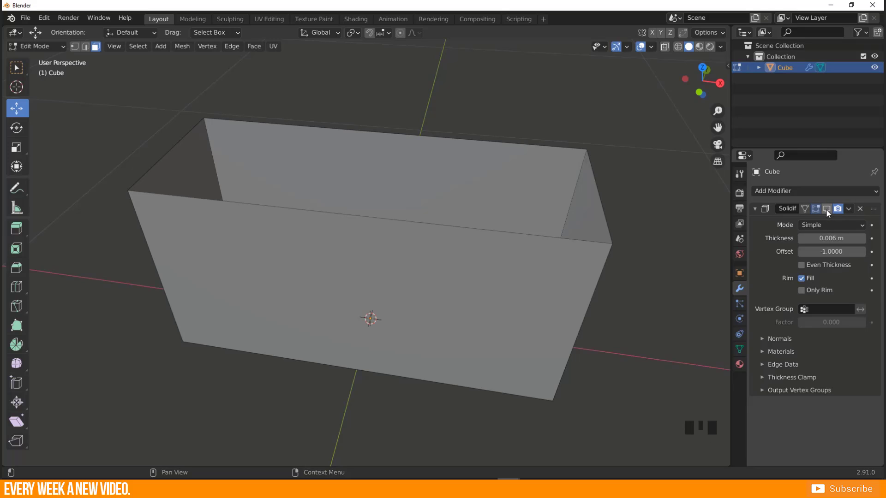
left_click(826, 209)
left_click(826, 209)
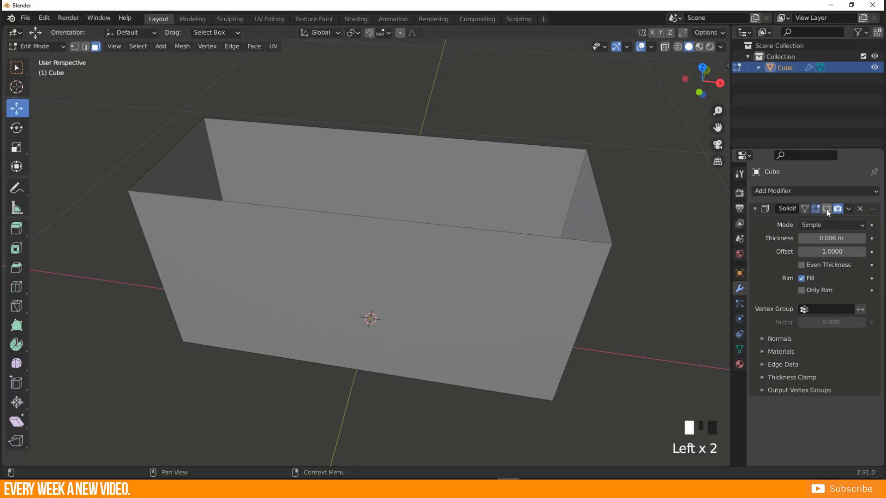
left_click(756, 209)
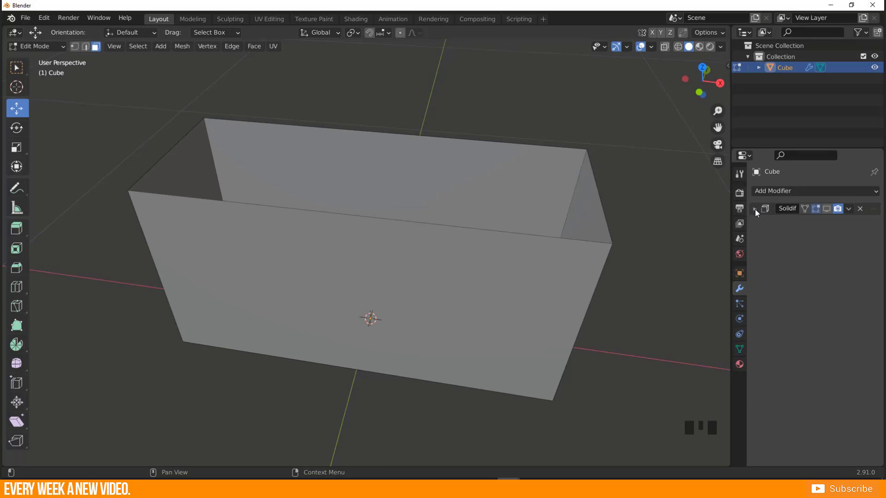
left_click(754, 209)
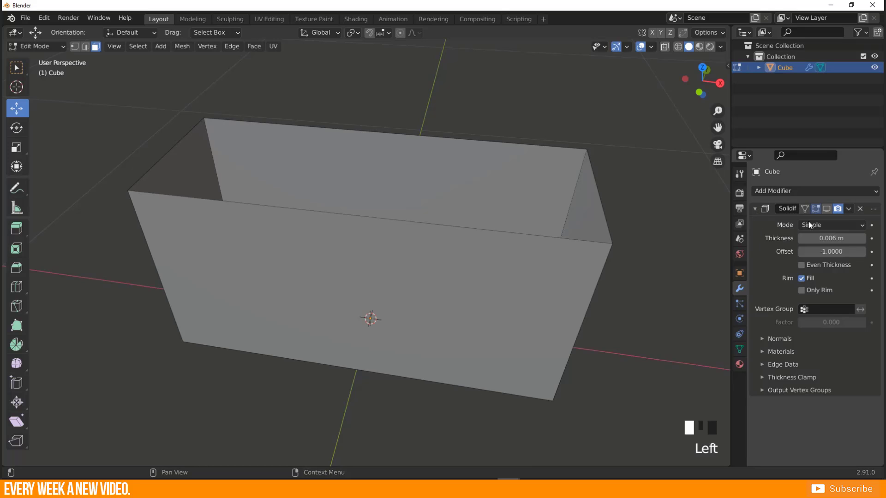
left_click(826, 209)
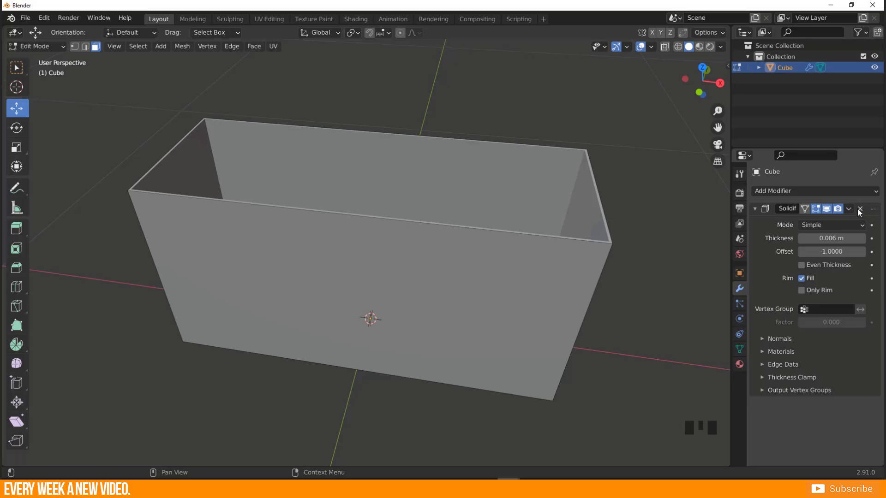
left_click(754, 209)
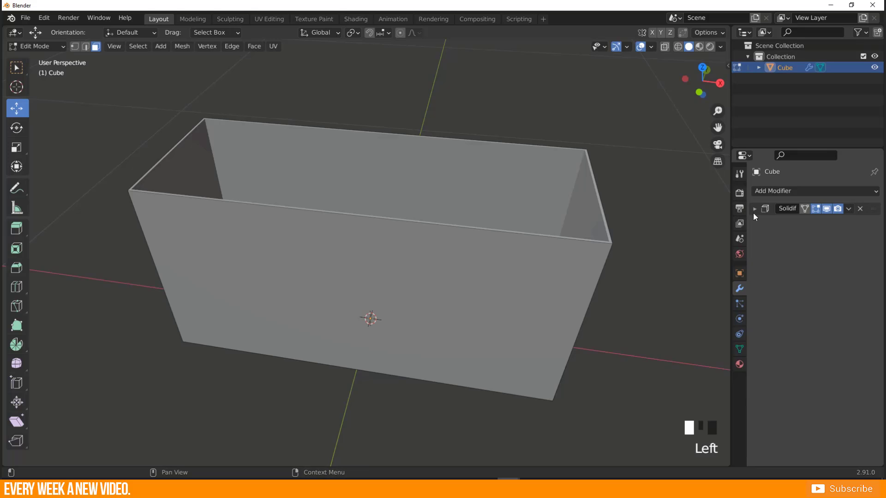
Step: Duplicate the tank in Object Mode and raise the copy straight up along Z to sit on the original's rim
middle_click_drag(486, 270, 438, 270)
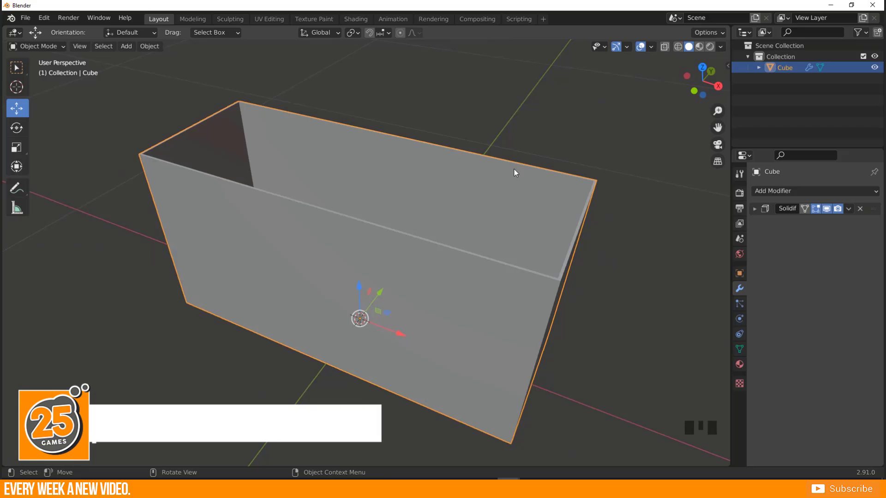
middle_click_drag(249, 257, 364, 216)
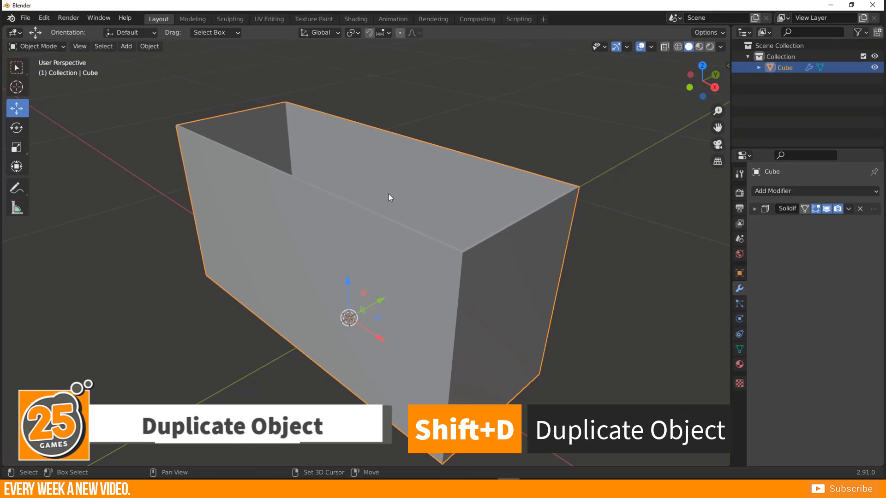
key("shift+d")
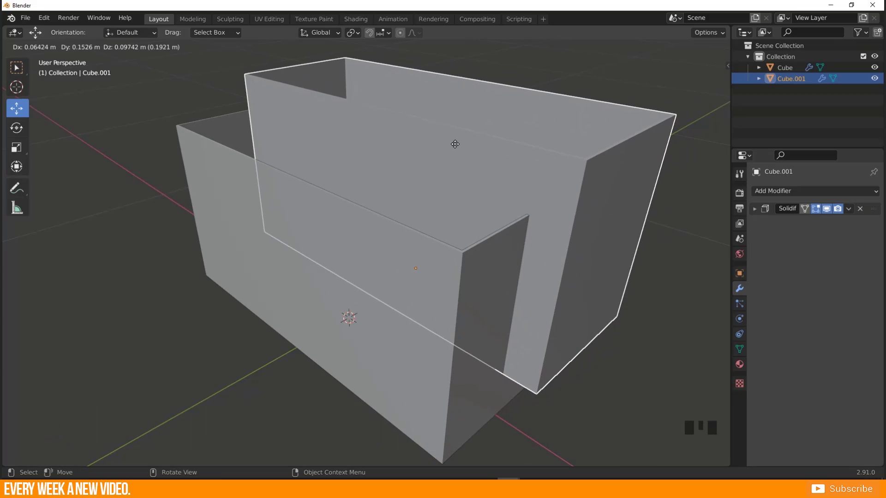
right_click(455, 144)
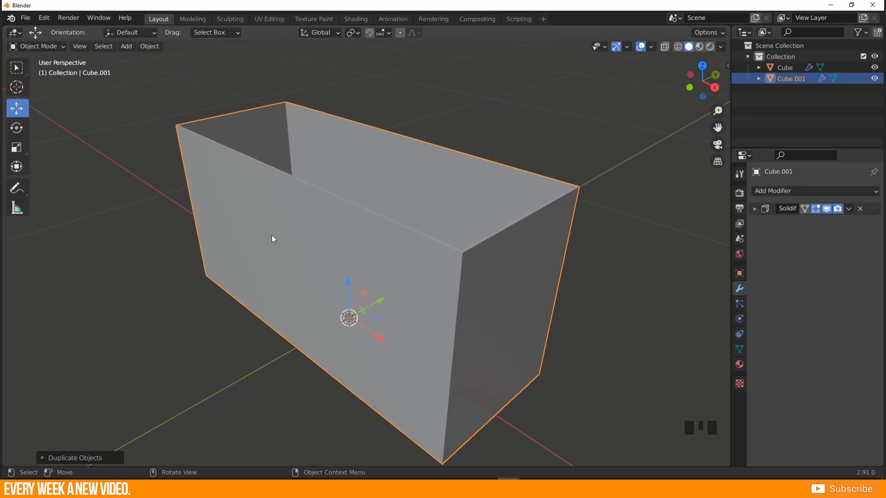
left_click(16, 110)
left_click_drag(348, 280, 342, 113)
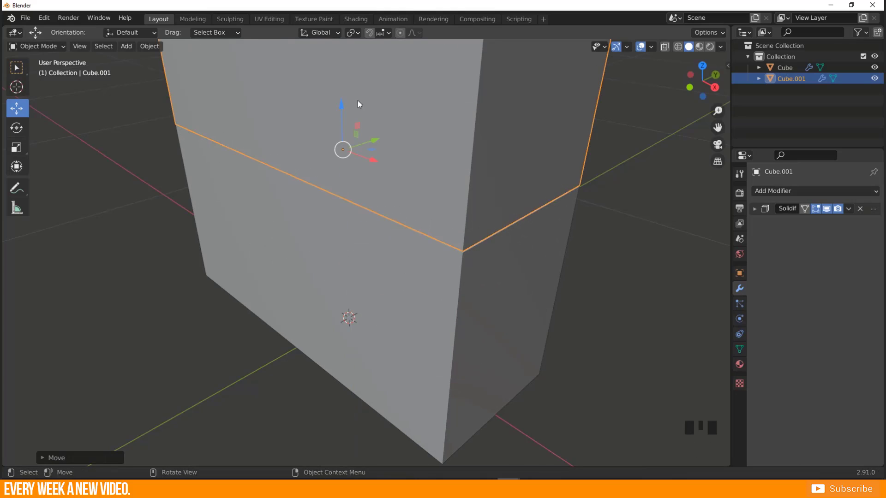
Step: Delete the four side faces of the upper tank copy in Edit Mode, keeping only its bottom face as a flat plate
middle_click_drag(359, 103, 392, 192, "shift")
scroll(388, 196, "down", 2)
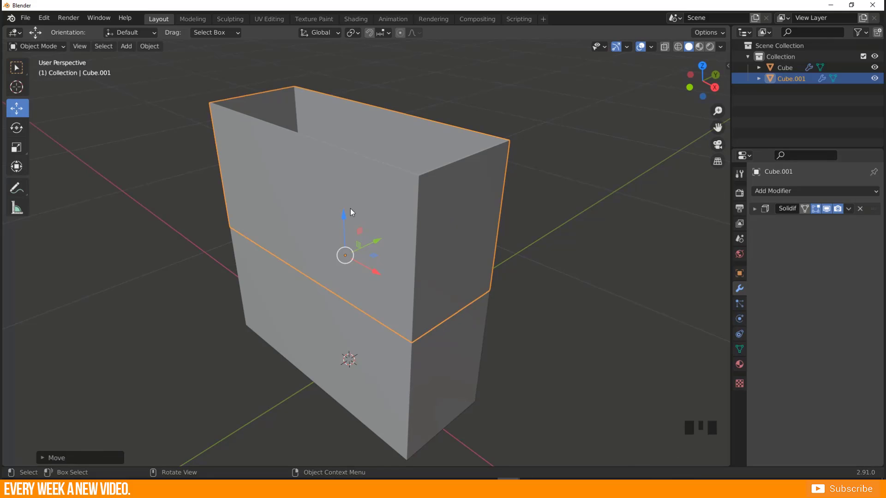
key("Tab")
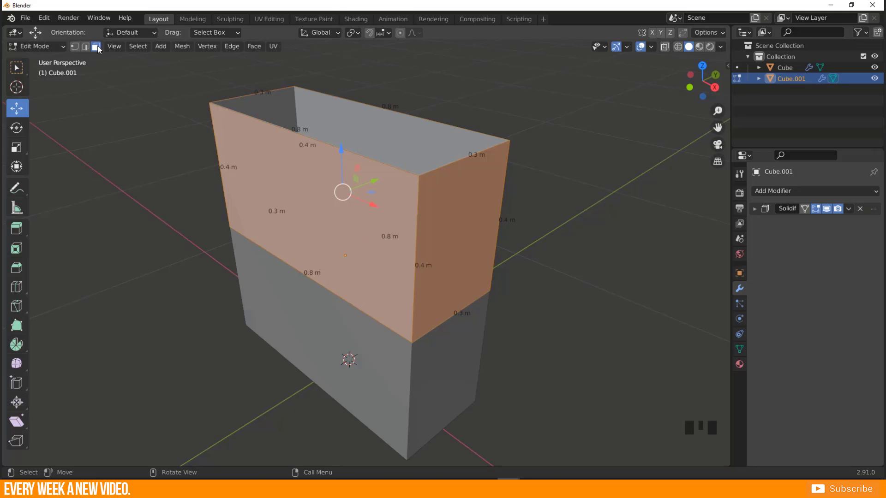
left_click(290, 196)
left_click(449, 224, "shift")
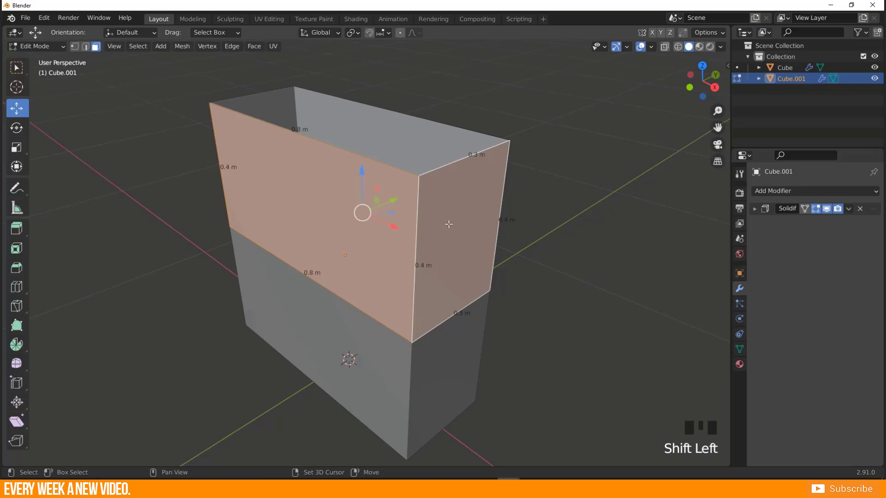
left_click(411, 140, "shift")
left_click(271, 105, "shift")
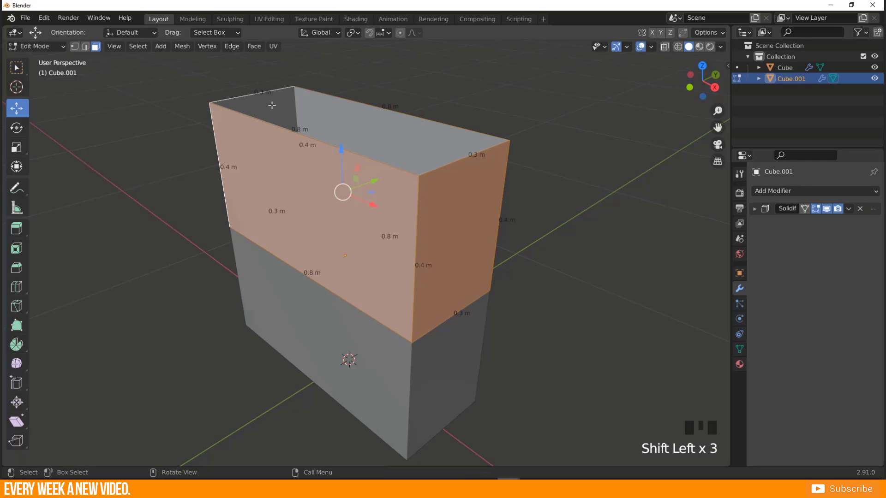
key("x")
left_click(235, 144)
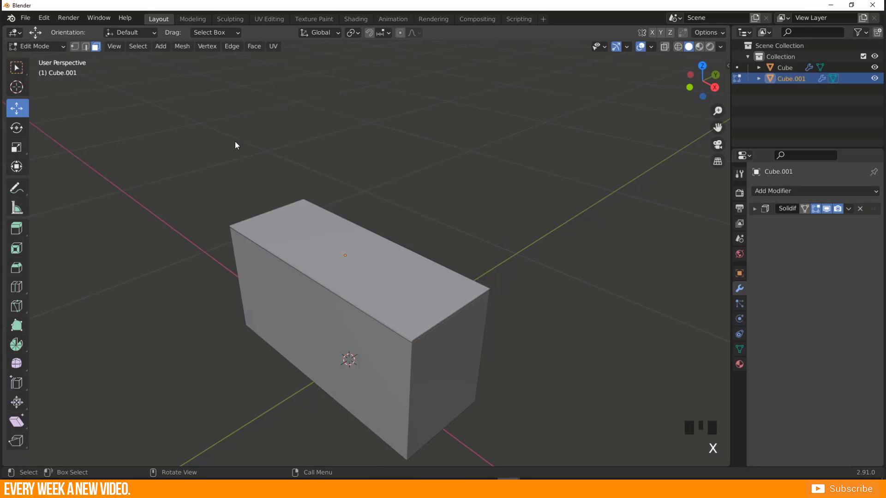
Step: Raise the flat plate in Object Mode slightly above the tank's rim, to a Z location of about 0.418 m
middle_click_drag(348, 323, 347, 300)
scroll(348, 306, "up", 2)
scroll(348, 306, "up", 1)
left_click(392, 295)
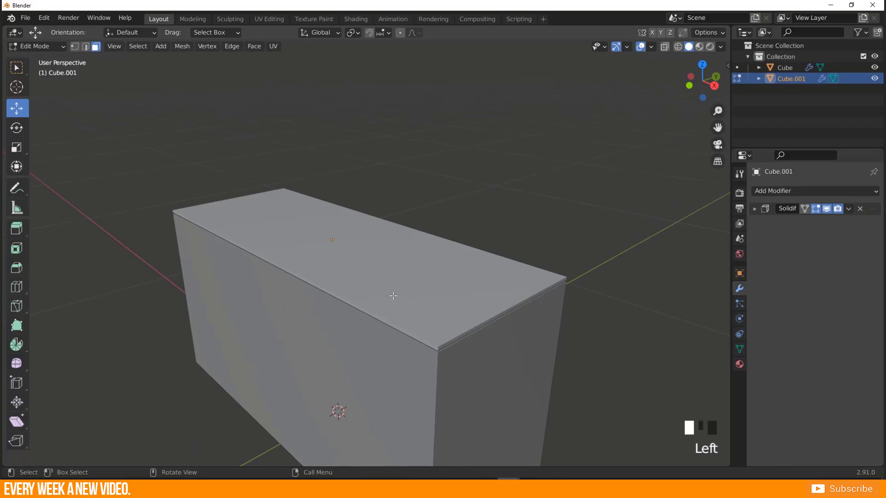
key("Tab")
left_click_drag(329, 195, 353, 221)
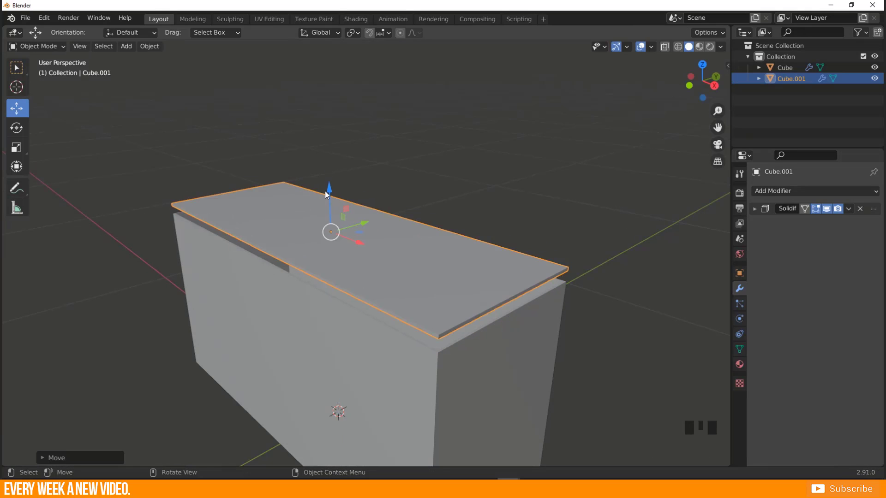
mouse_move(355, 212)
middle_mouse_down()
mouse_move(347, 223)
mouse_move(348, 213)
mouse_move(360, 212)
middle_mouse_up()
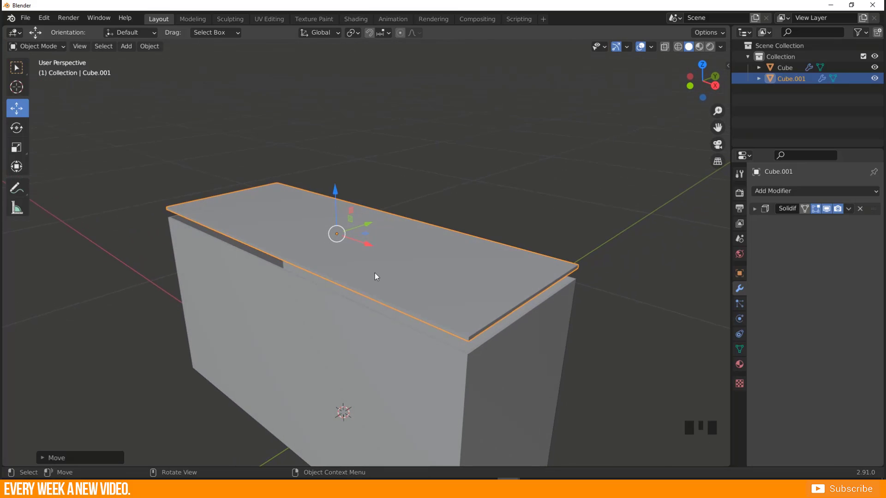
Step: Compare the plate in Object Mode and Edit Mode by switching between them, ending in Object Mode
left_click(29, 45)
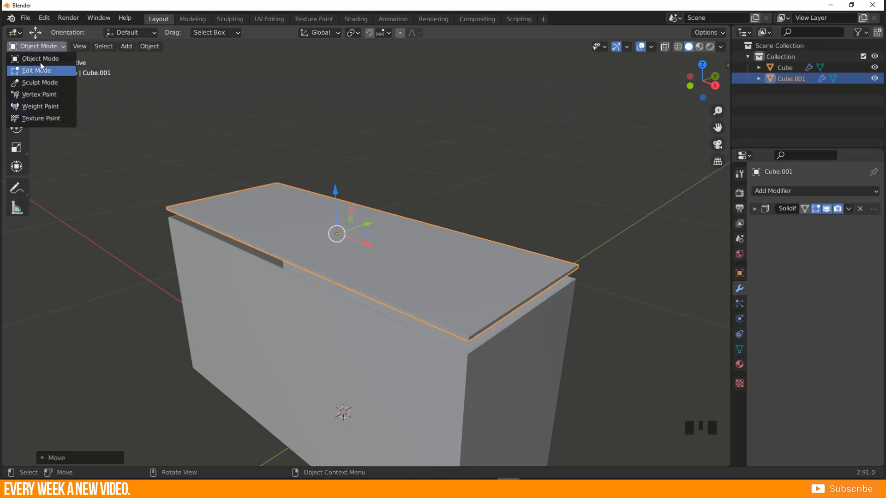
left_click(34, 48)
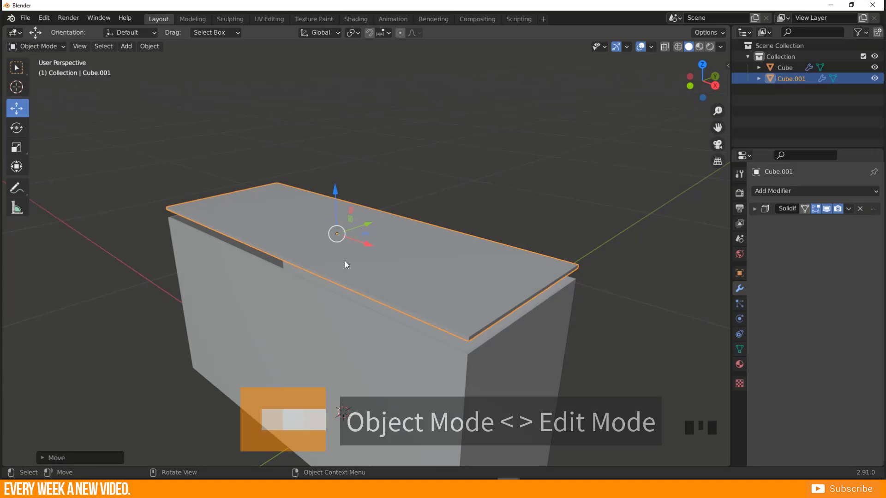
key("Tab")
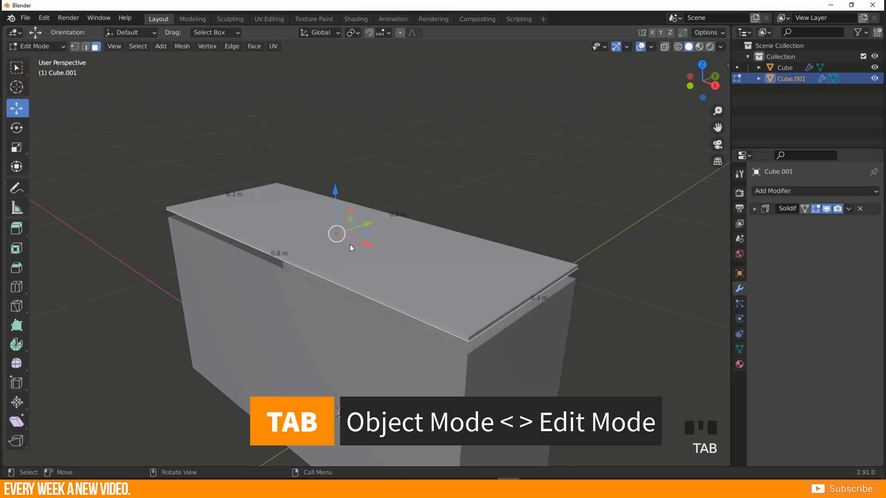
key("Tab")
key("Tab")
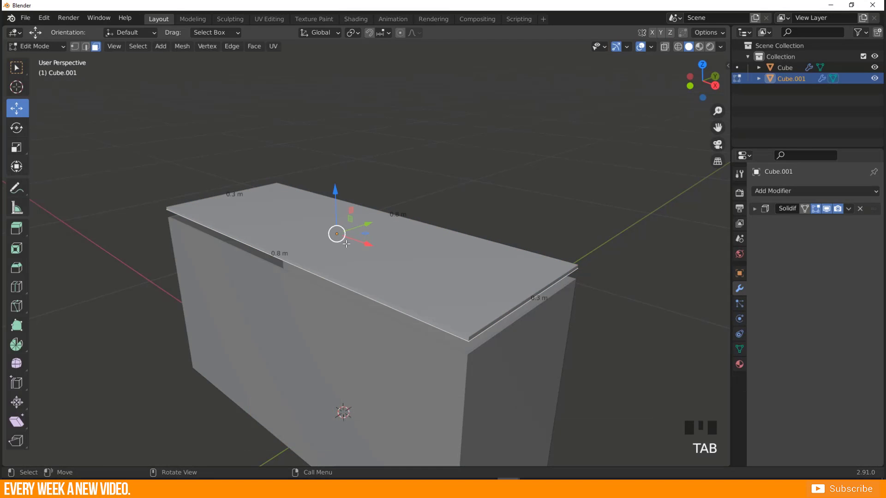
key("Tab")
key("Tab")
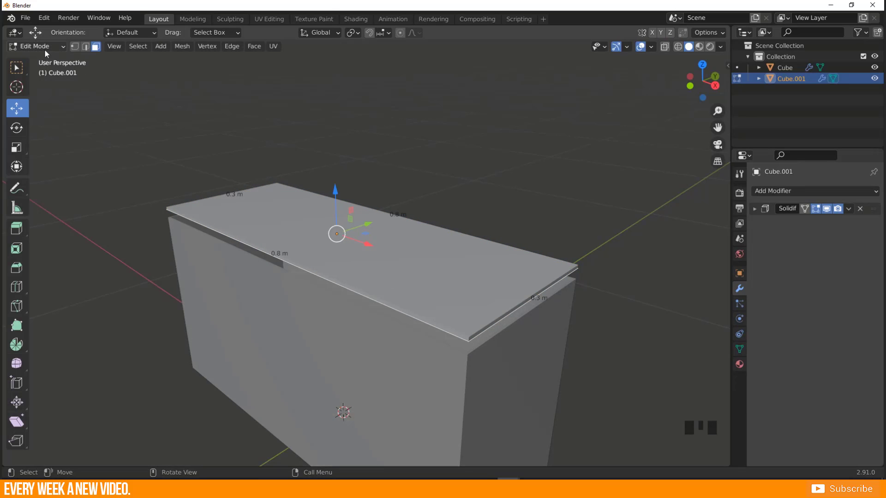
middle_click_drag(310, 258, 331, 261)
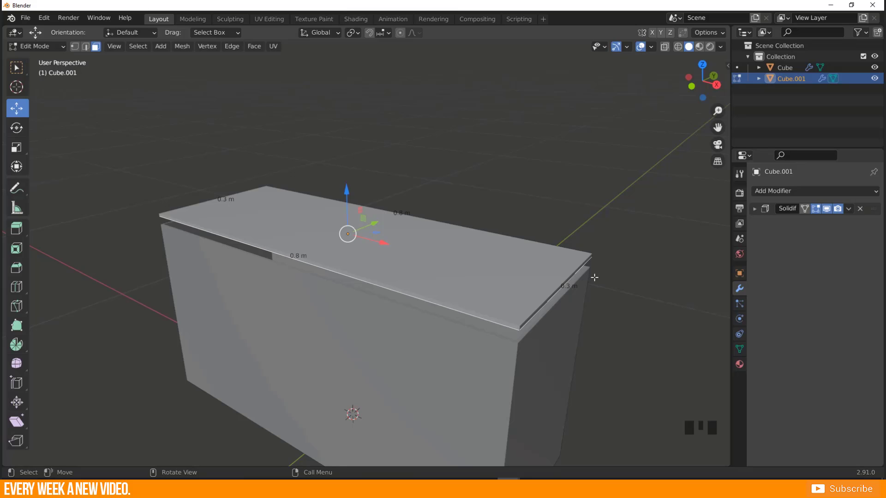
key("Tab")
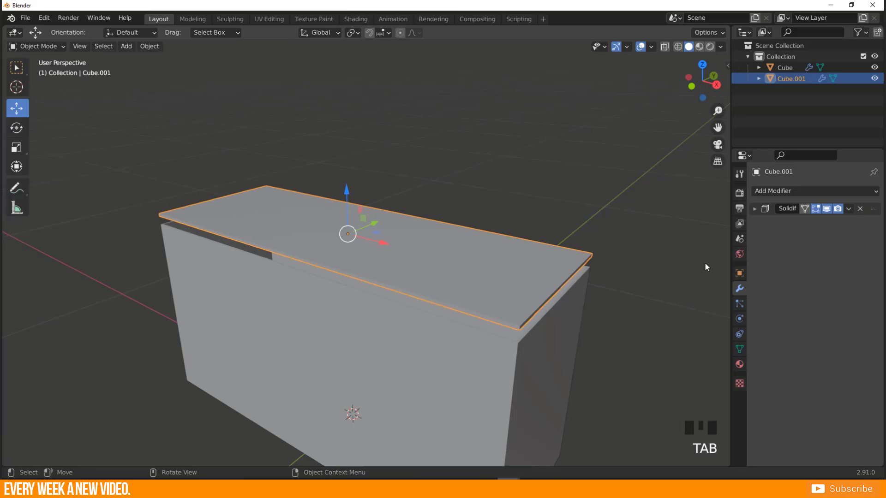
Step: Show the plate's object transform properties and check them in both Edit Mode and Object Mode
left_click(739, 273)
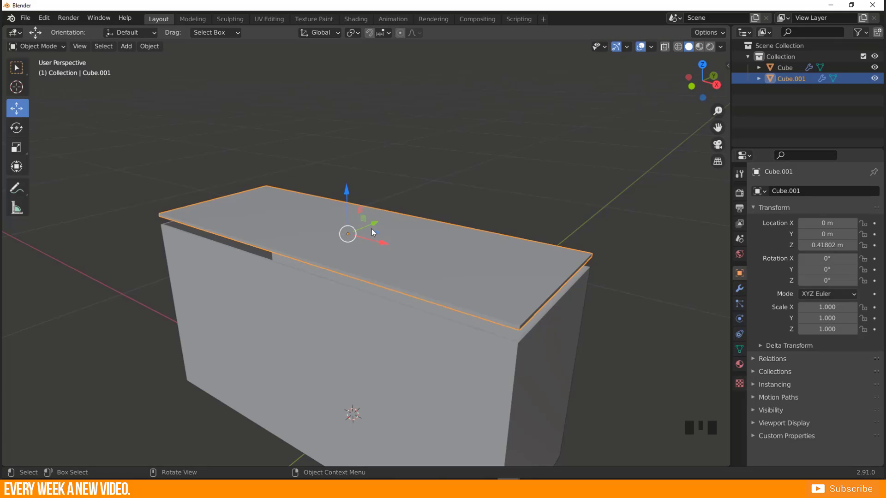
key("Tab")
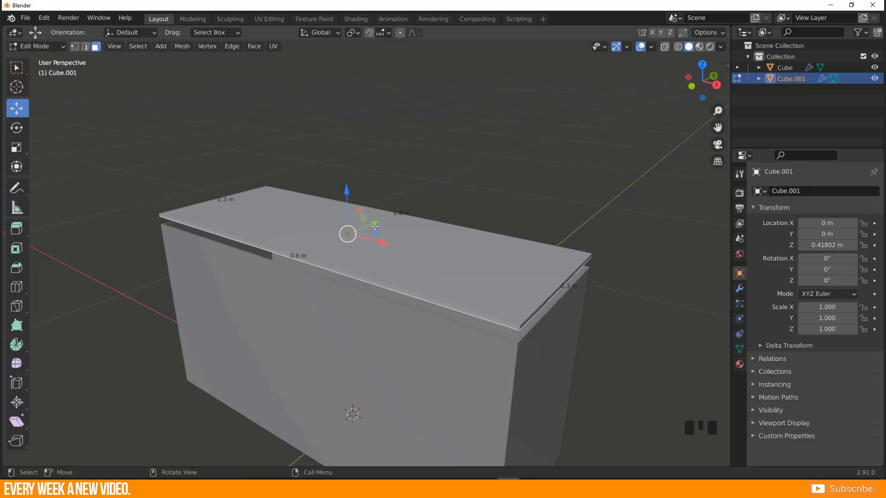
key("Tab")
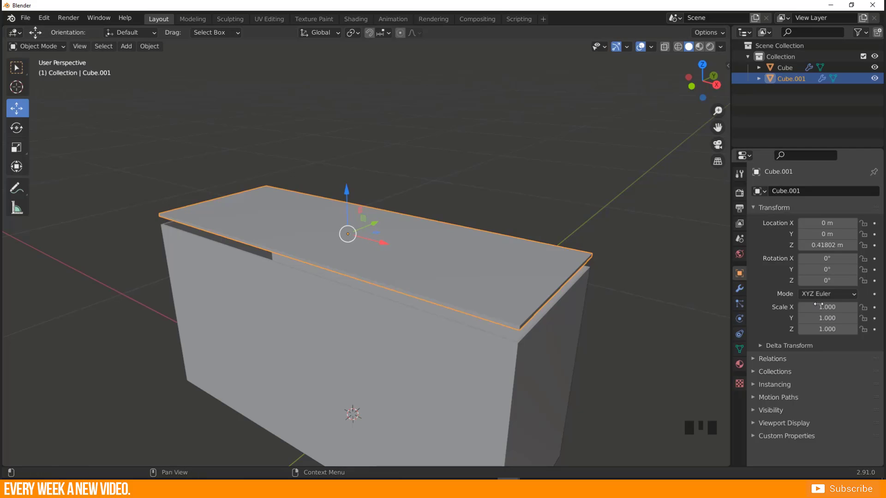
key("Tab")
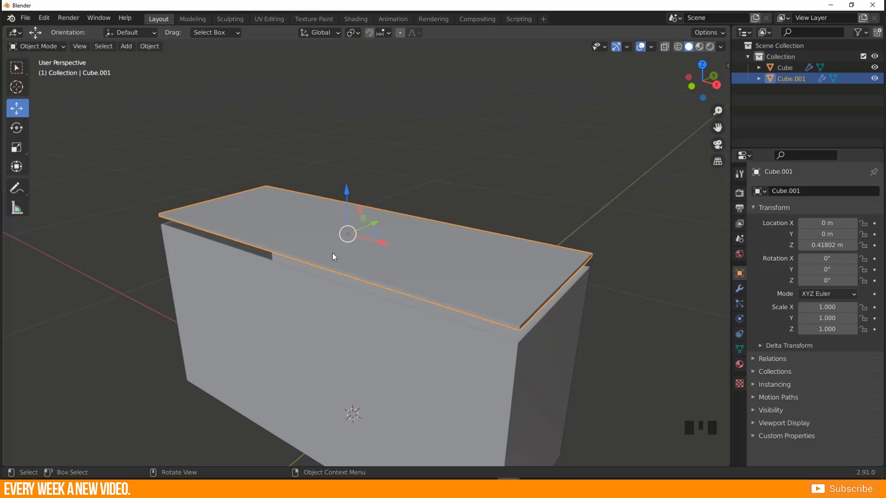
Step: Examine the plate, its front corner and the gap above the tank's rim from several angles
middle_click_drag(430, 273, 214, 228)
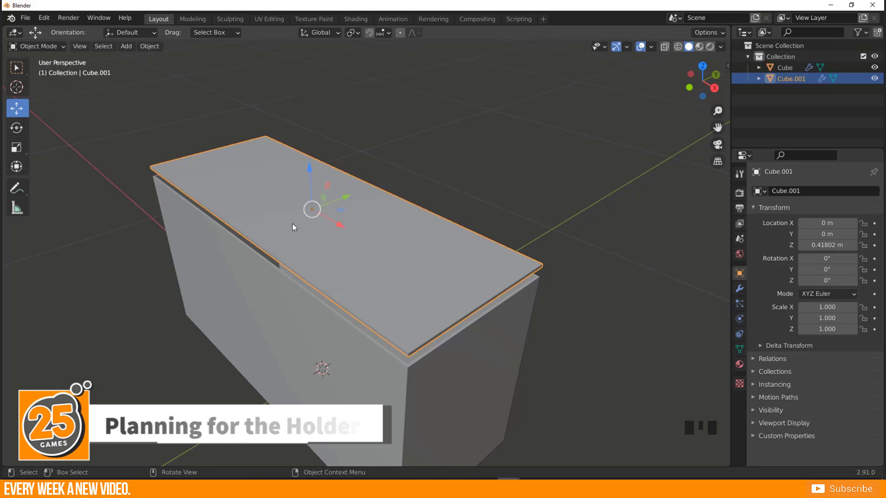
middle_click_drag(296, 235, 367, 227)
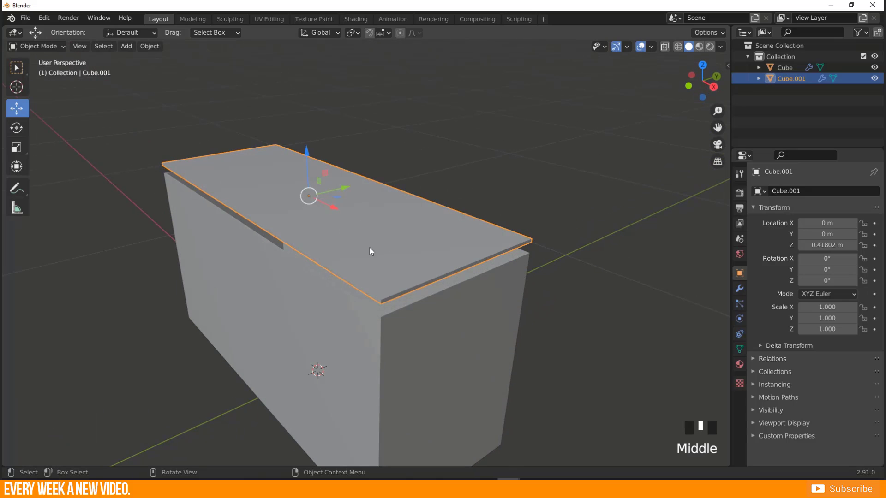
scroll(367, 276, "up", 4)
middle_click_drag(362, 306, 297, 328, "shift")
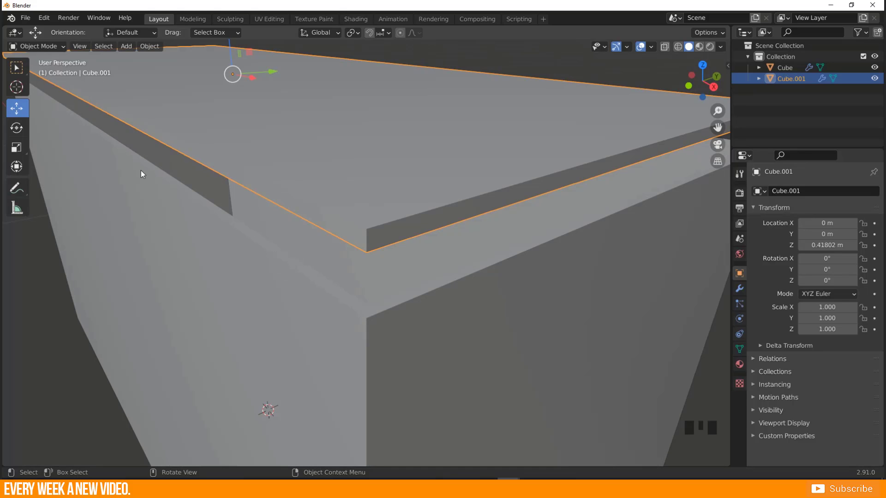
scroll(317, 323, "down", 2)
middle_click_drag(317, 322, 139, 232)
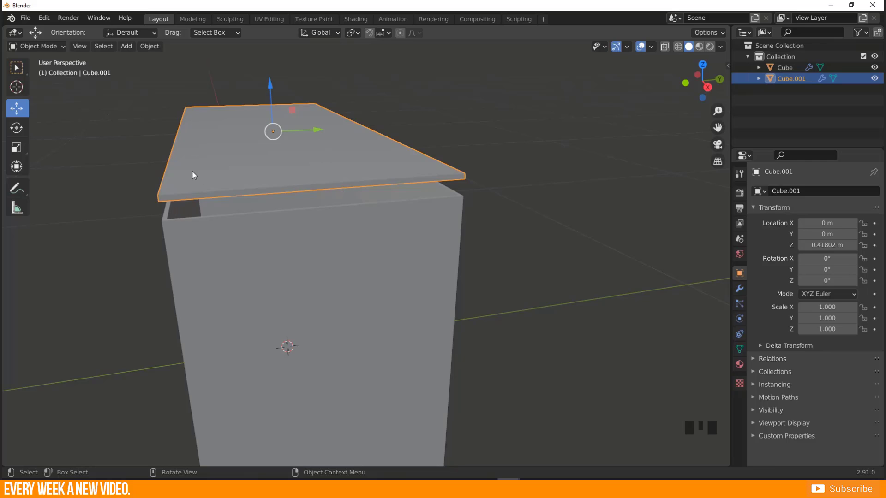
middle_click_drag(191, 190, 272, 211)
scroll(235, 212, "down", 3)
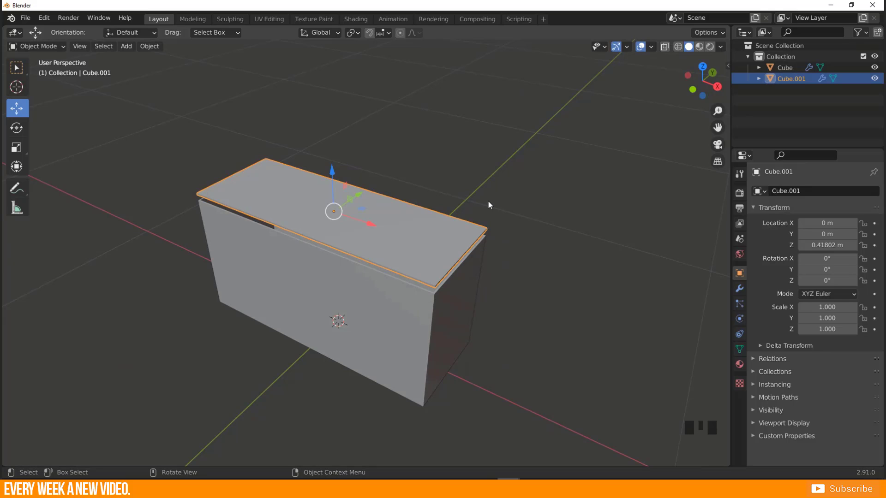
Step: View the model from the front, side and top, and enter Edit Mode with face selection on the plate in top view
key("KP_1")
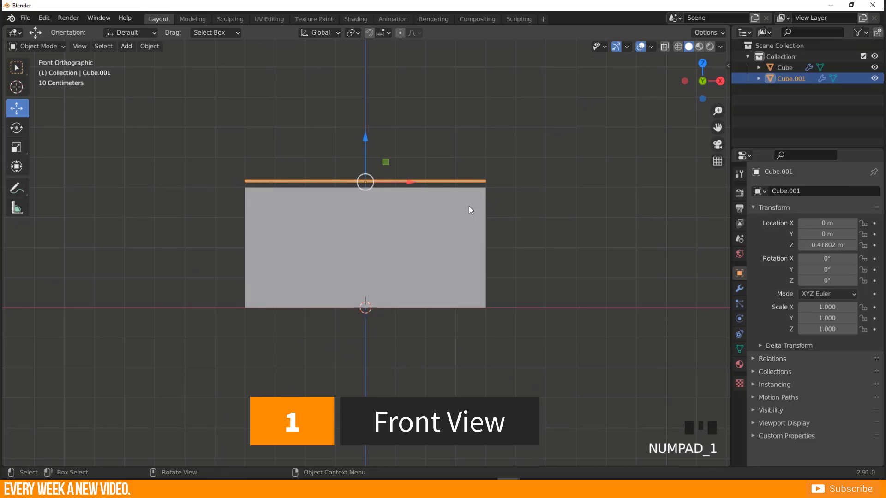
key("KP_3")
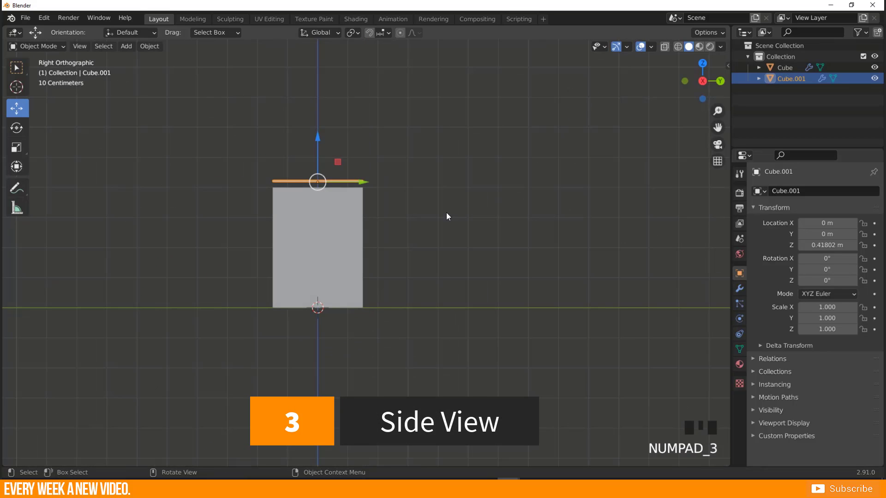
key("KP_7")
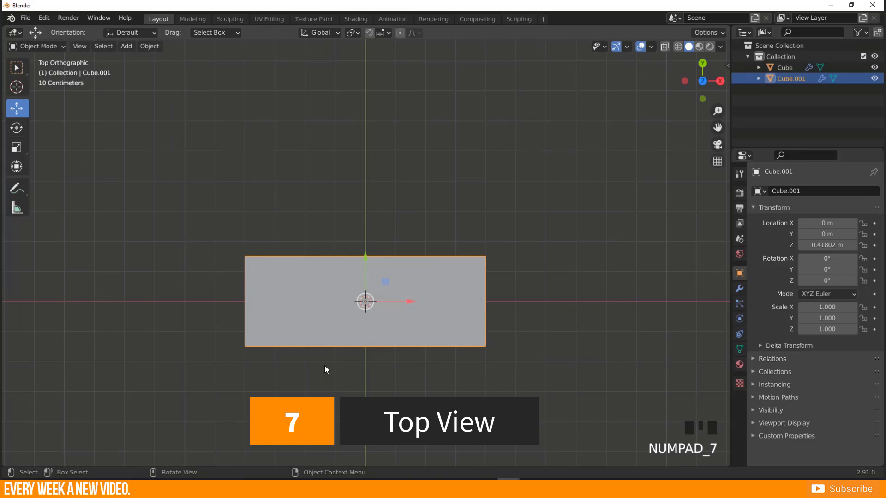
scroll(323, 369, "up", 4)
middle_click_drag(322, 375, 311, 275, "shift")
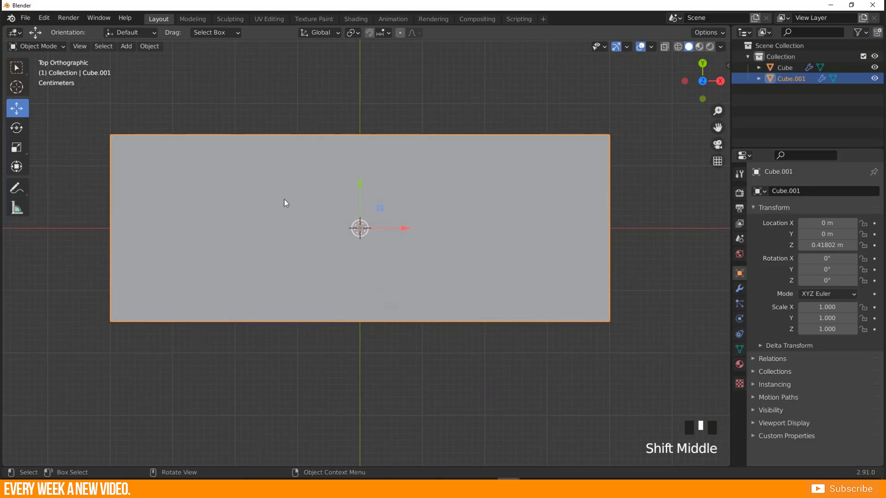
key("Tab")
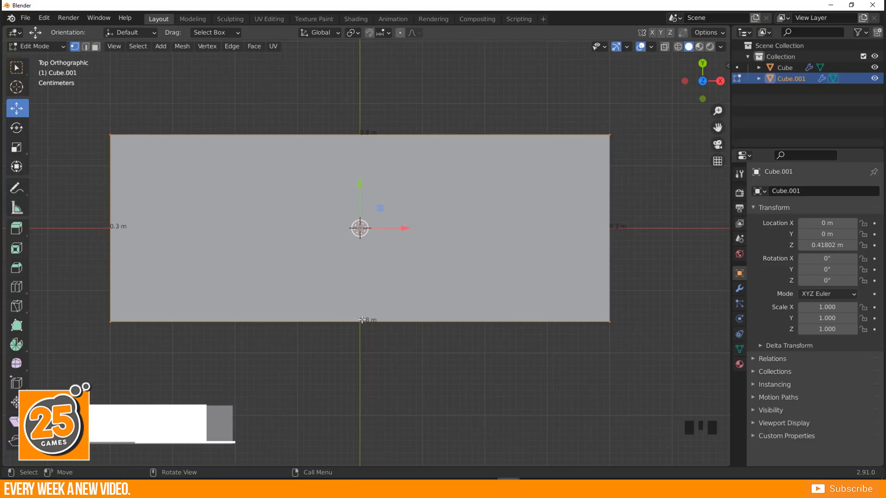
key("3")
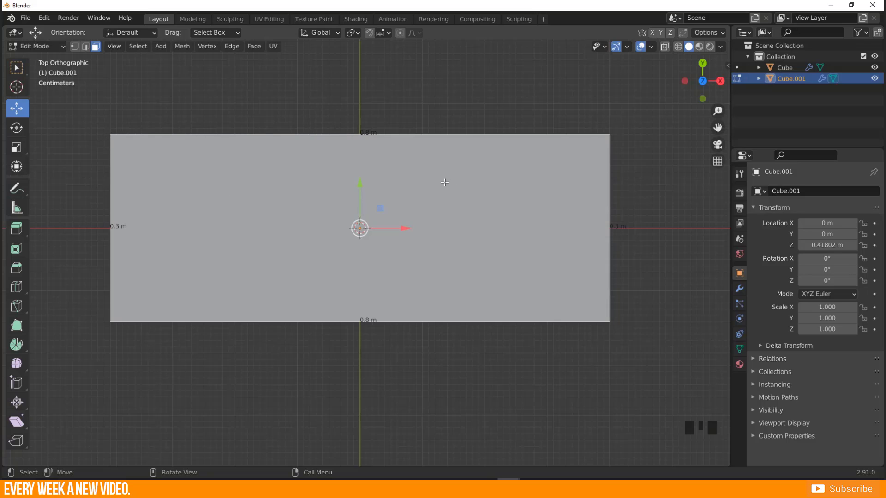
Step: Enable snapping, try switching it off and on, and look at the available snap settings
left_click(370, 33)
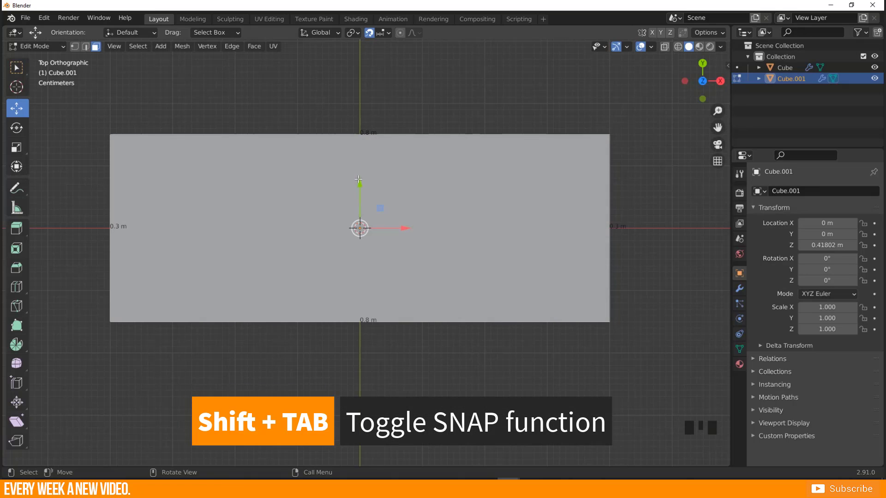
key("shift+Tab")
key("shift+Tab")
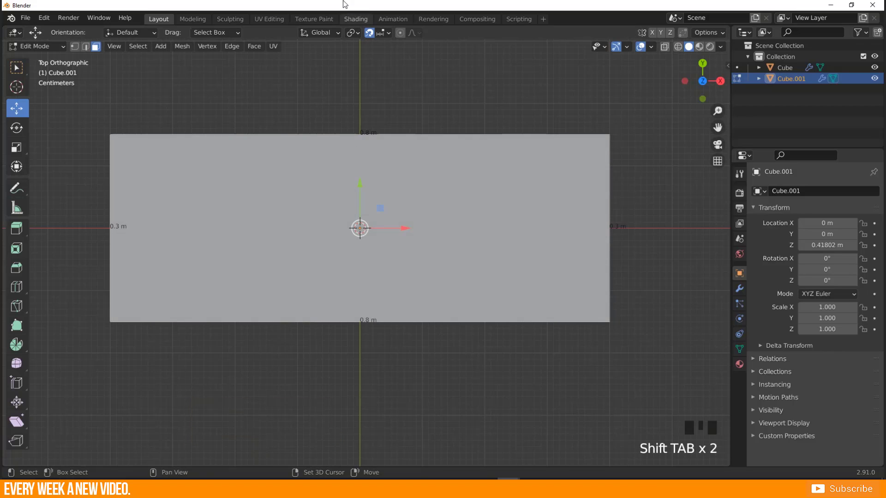
key("shift+Tab")
key("shift+Tab")
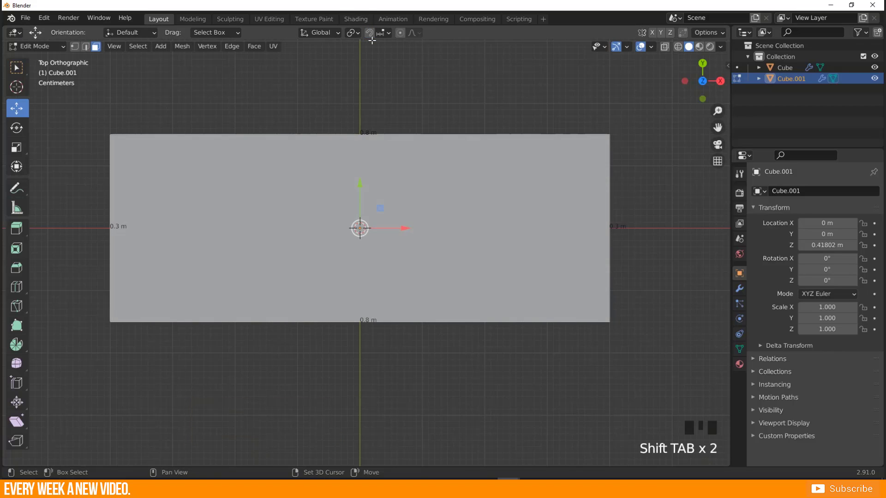
key("shift+Tab")
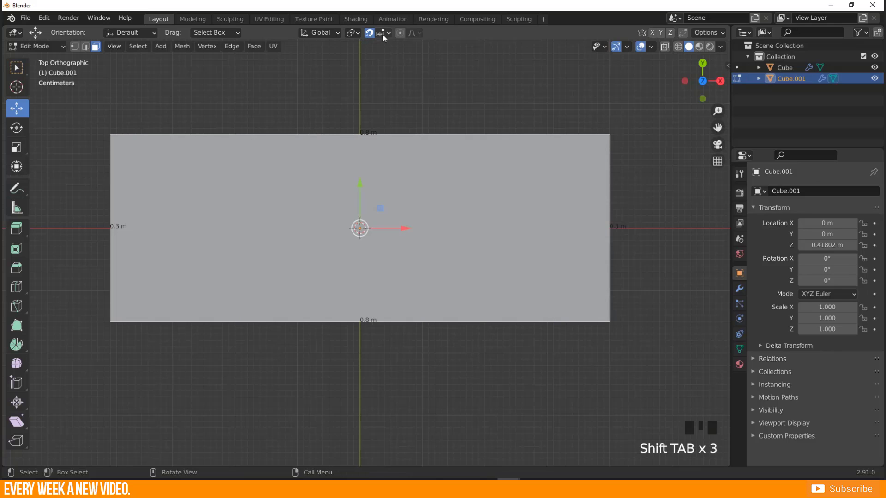
left_click(383, 34)
left_click(384, 34)
left_click(384, 35)
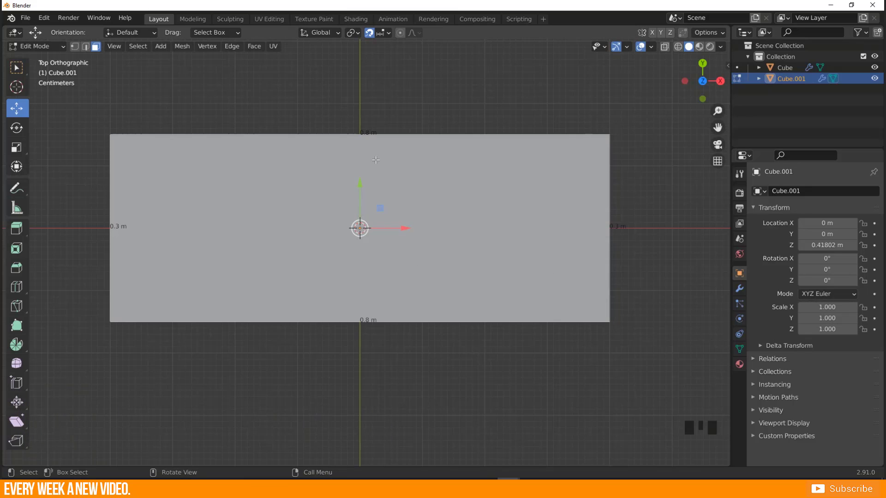
Step: Move the plate's face along Y by half its width with snapping, placing its front edge on the origin, and return to Object Mode
left_click_drag(359, 187, 392, 91)
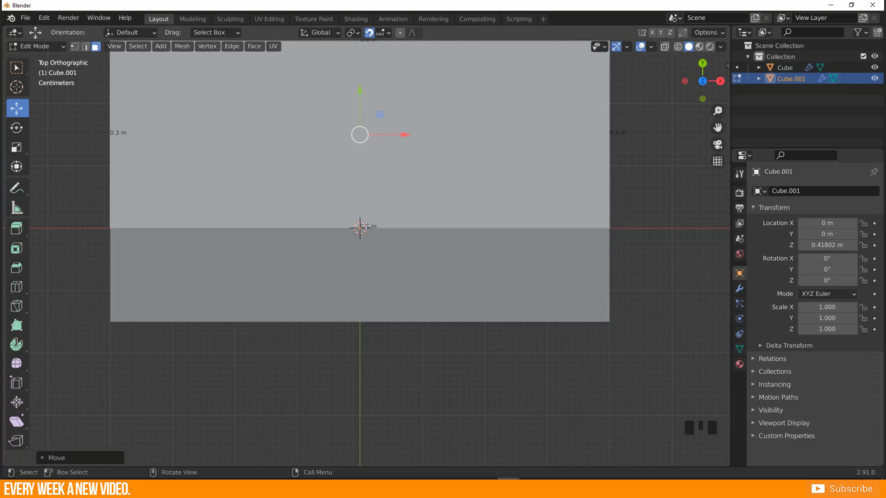
middle_click_drag(373, 224, 378, 148)
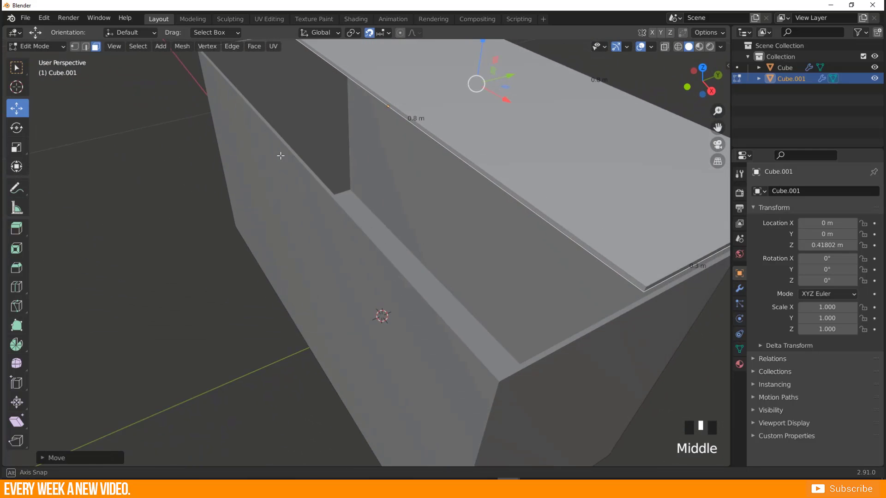
scroll(378, 149, "down", 3)
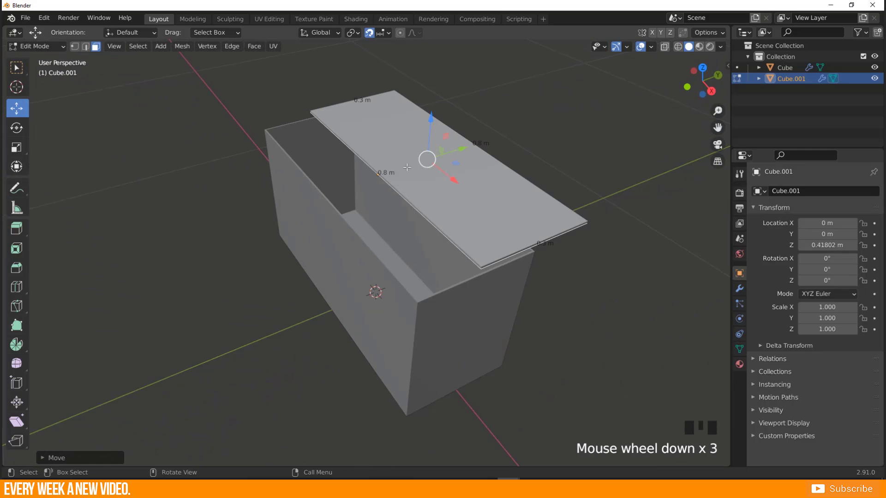
key("Tab")
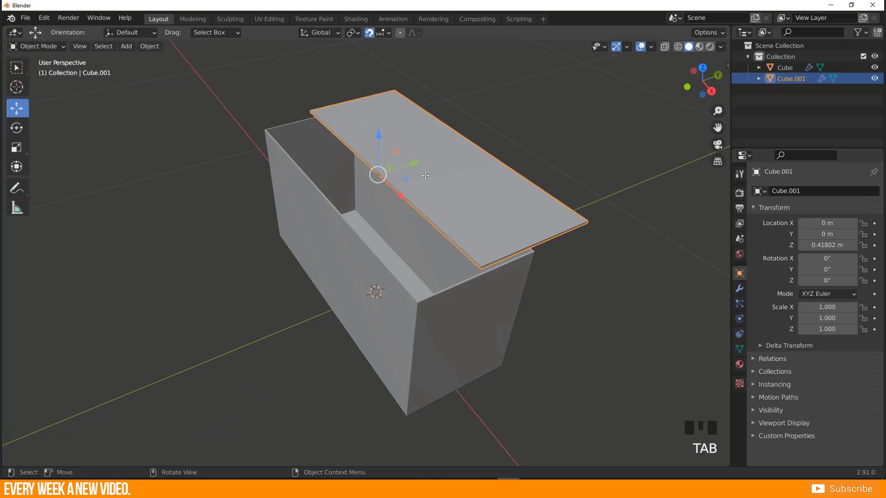
mouse_move(381, 177)
middle_mouse_down()
mouse_move(358, 195)
mouse_move(390, 171)
middle_mouse_up()
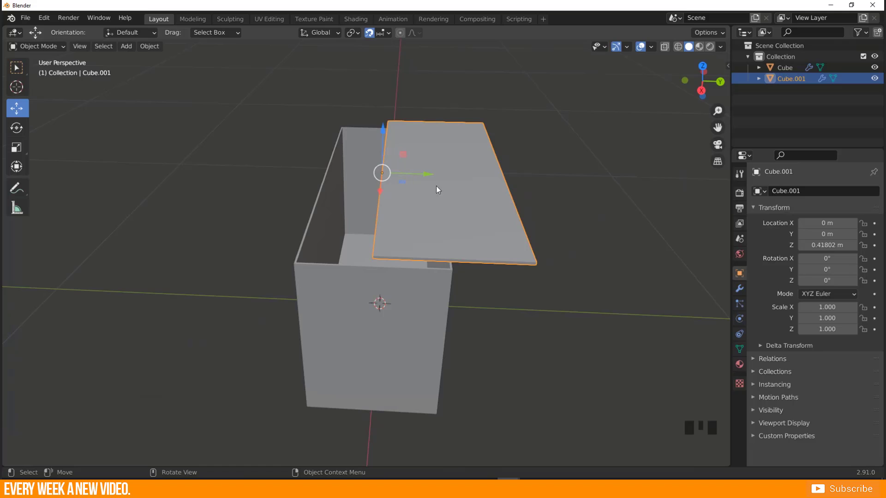
Step: Check the lengths of the plate's short edge, long edge and face in Edit Mode, and return to Object Mode
key("Tab")
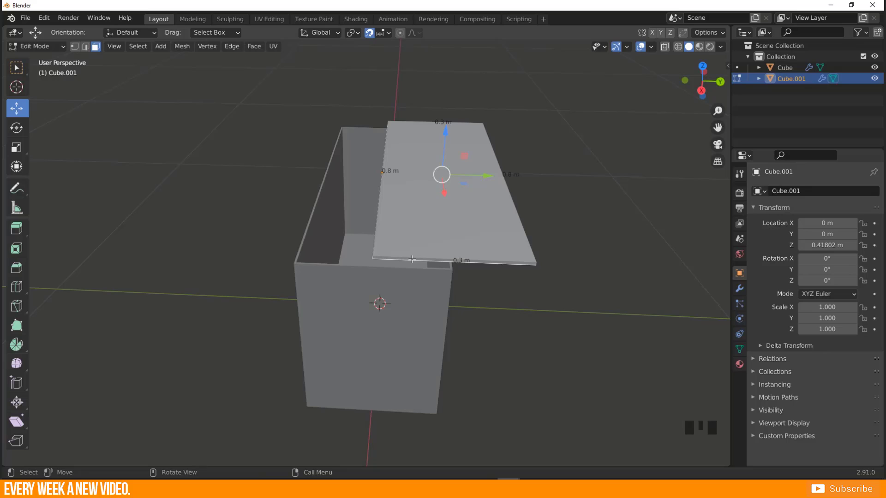
key("1")
key("2")
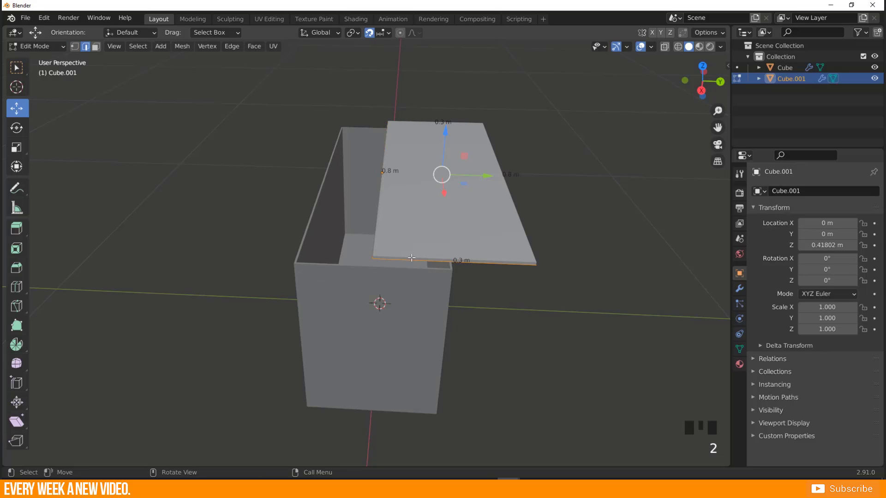
left_click(410, 260)
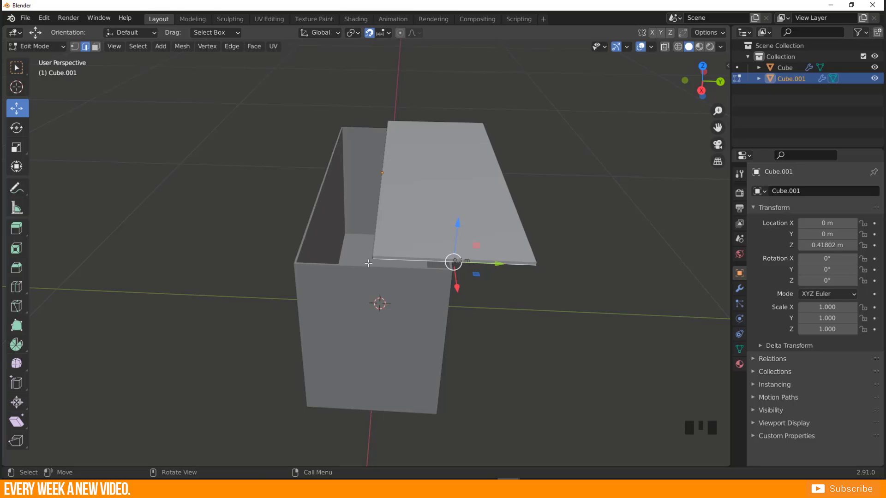
middle_click_drag(455, 261, 419, 234)
left_click(395, 191)
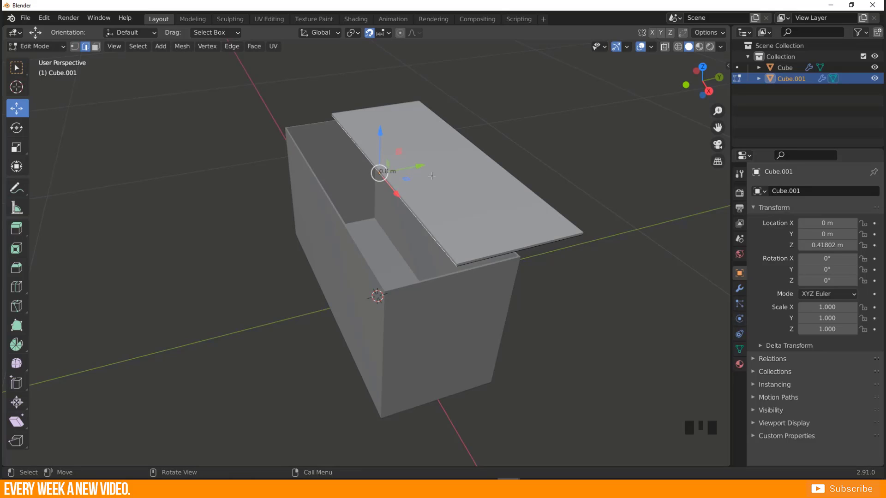
key("3")
left_click(455, 181)
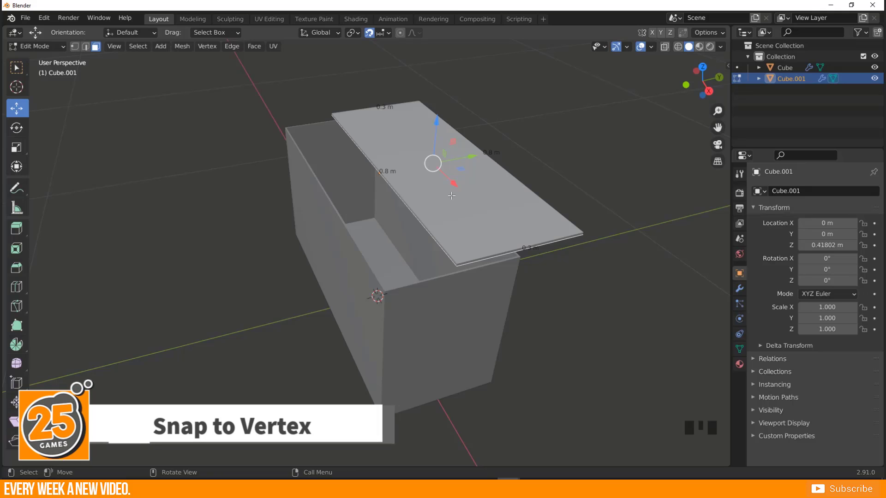
key("Tab")
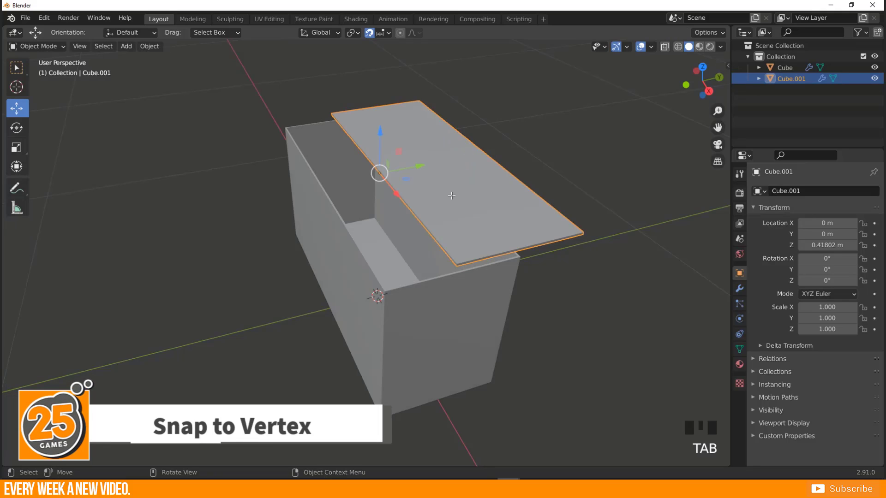
Step: Set snapping to Vertex and move the plate along Y onto the tank's outer corner, at Y -0.15 m
left_click(383, 33)
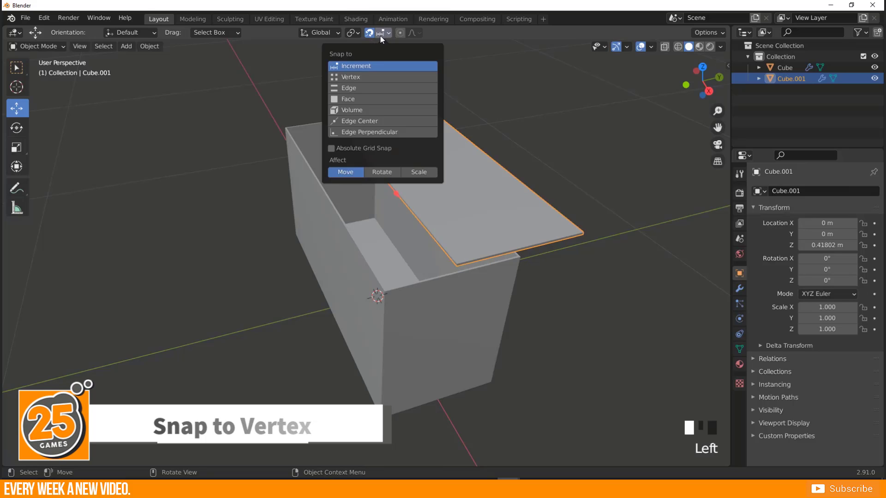
left_click(350, 77)
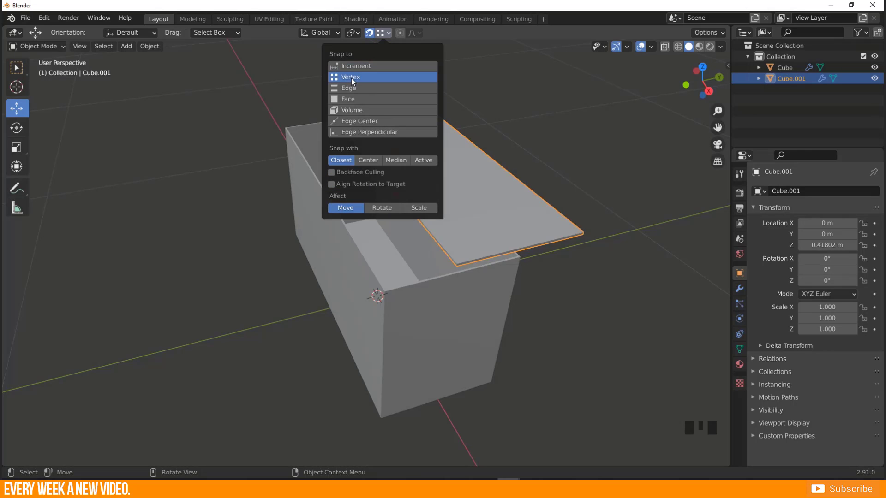
mouse_move(386, 238)
middle_mouse_down()
mouse_move(360, 236)
mouse_move(395, 223)
middle_mouse_up()
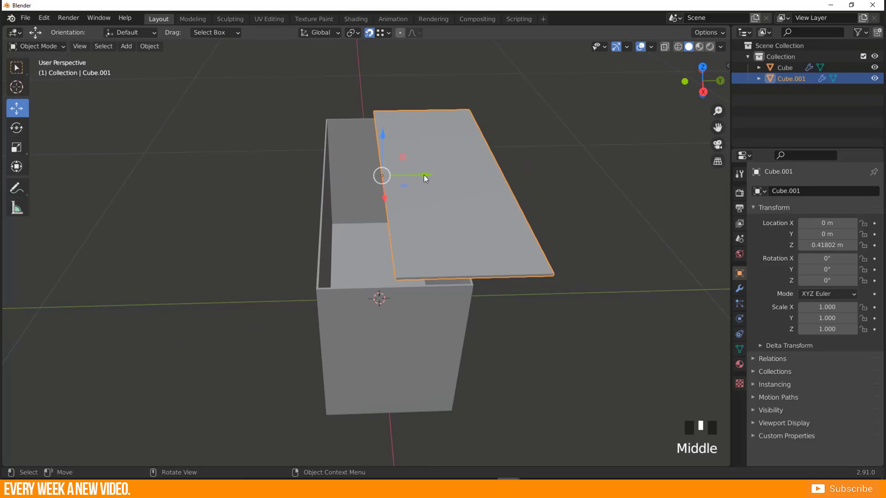
left_click_drag(424, 176, 311, 284)
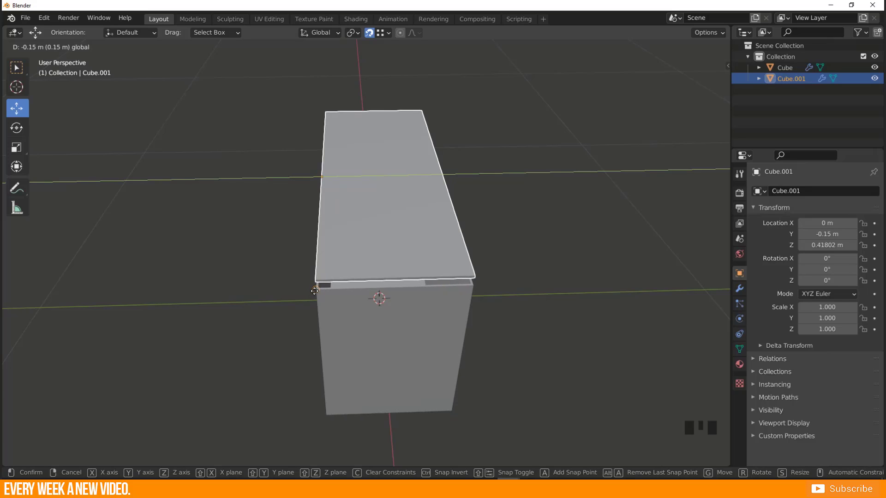
mouse_move(314, 290)
left_mouse_down()
mouse_move(309, 267)
mouse_move(311, 287)
mouse_move(301, 292)
mouse_move(451, 276)
mouse_move(473, 291)
mouse_move(456, 332)
mouse_move(431, 322)
mouse_move(445, 415)
mouse_move(316, 413)
mouse_move(322, 295)
left_mouse_up()
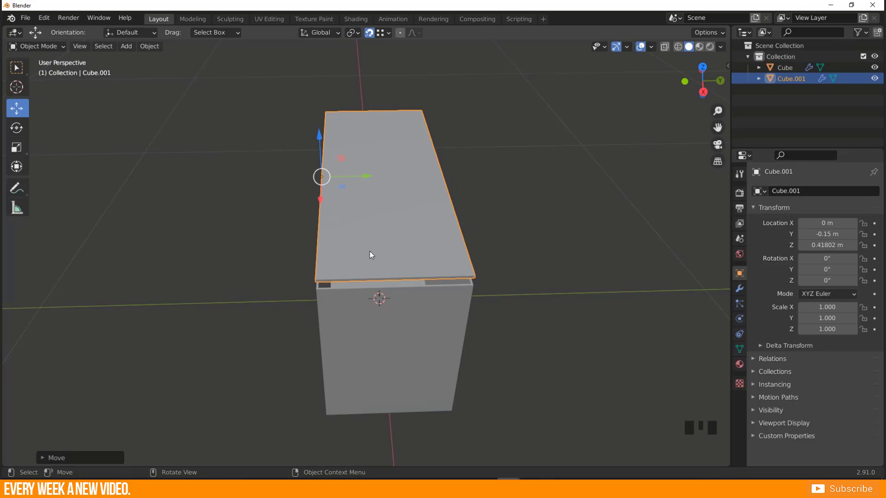
Step: Scale the plate along Y to about 0.058, turning it into a narrow strip along the tank's long wall
middle_click_drag(373, 204, 331, 200)
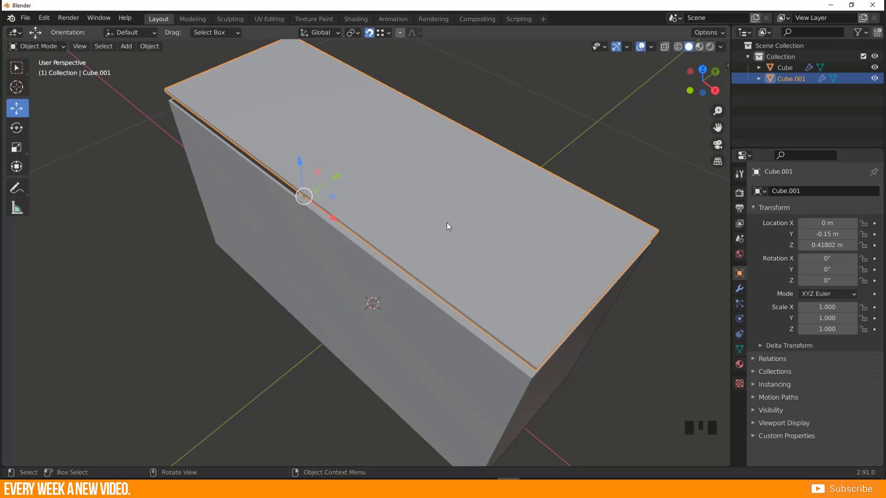
middle_click_drag(372, 147, 386, 147)
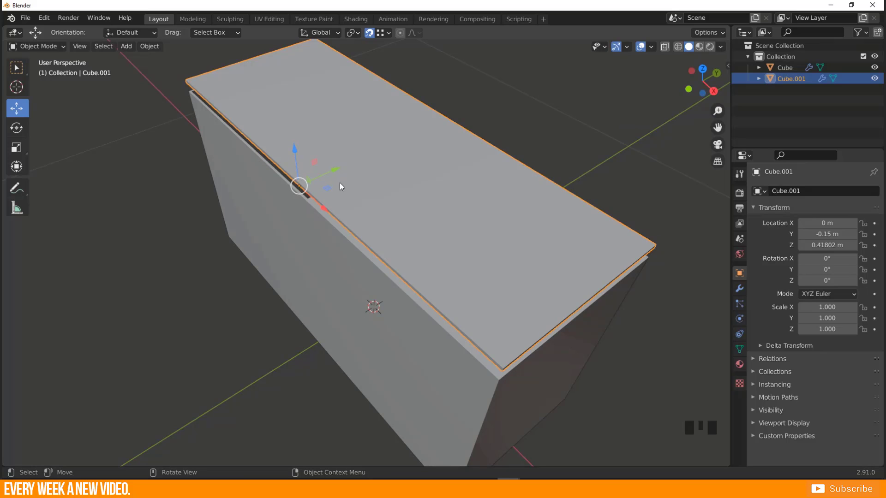
left_click(20, 151)
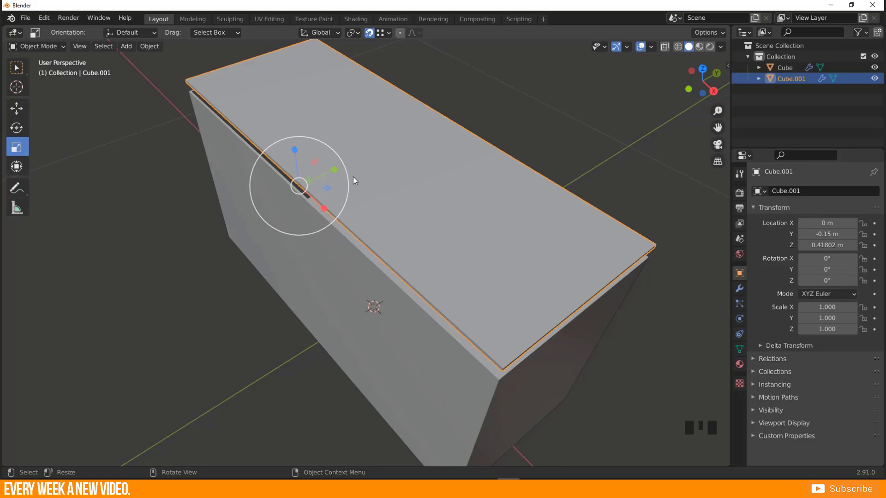
key("Tab")
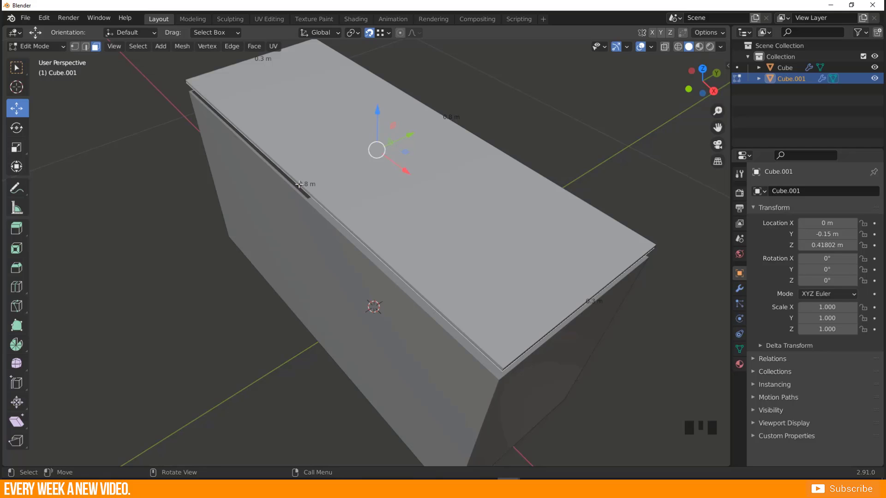
key("Tab")
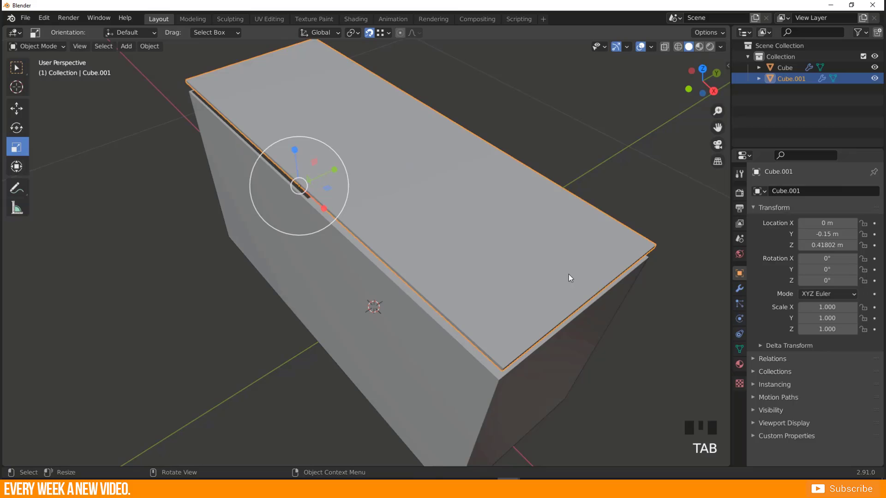
middle_click_drag(385, 182, 363, 225)
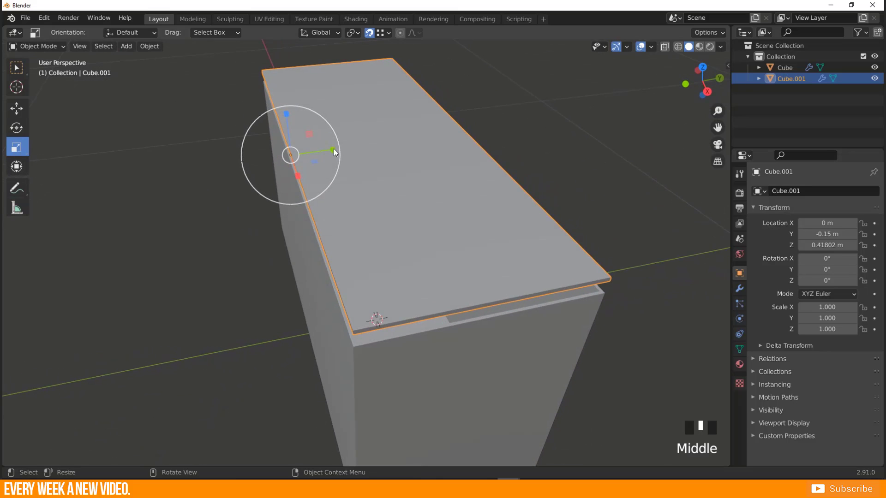
left_click_drag(332, 150, 303, 152)
middle_click_drag(316, 164, 320, 195)
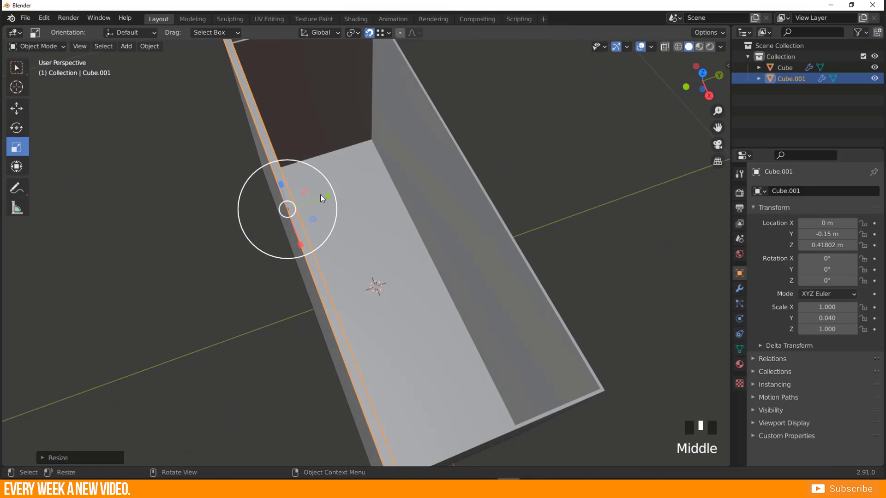
left_click_drag(328, 197, 348, 191)
middle_click_drag(349, 192, 314, 240)
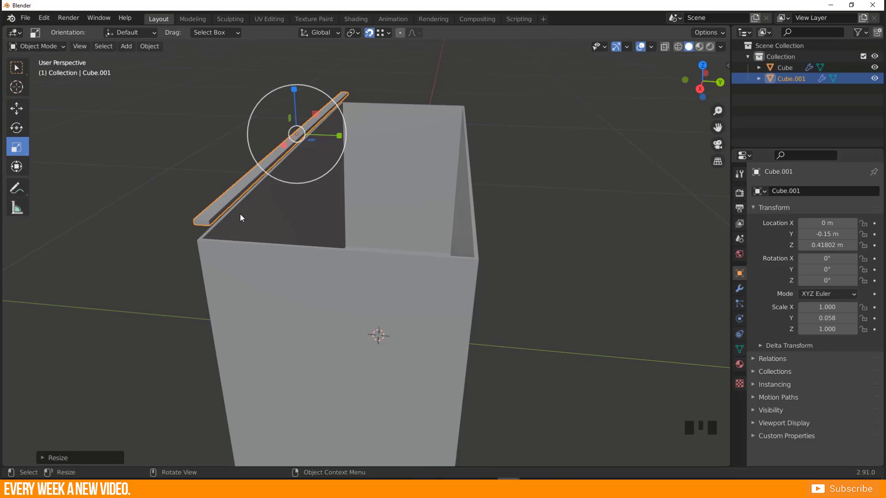
Step: Shorten the strip by scaling it along X to about 0.851
middle_click_drag(168, 206, 250, 220)
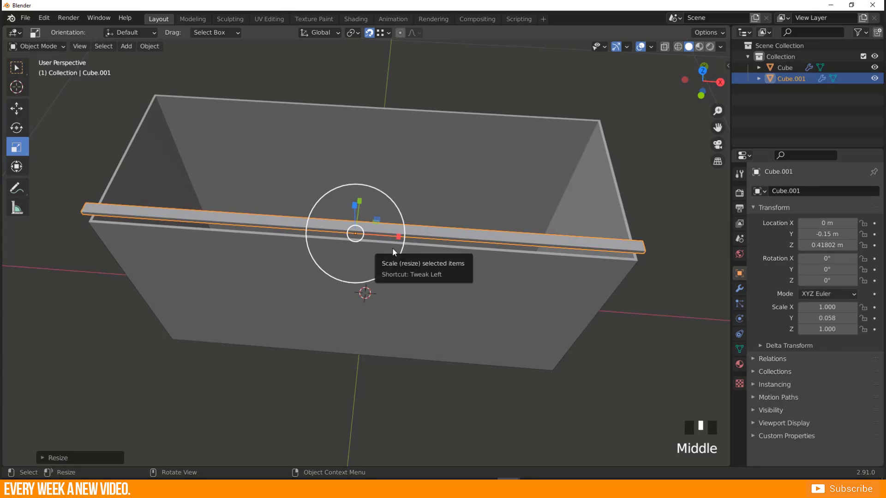
left_click(399, 237)
left_click_drag(399, 237, 390, 237)
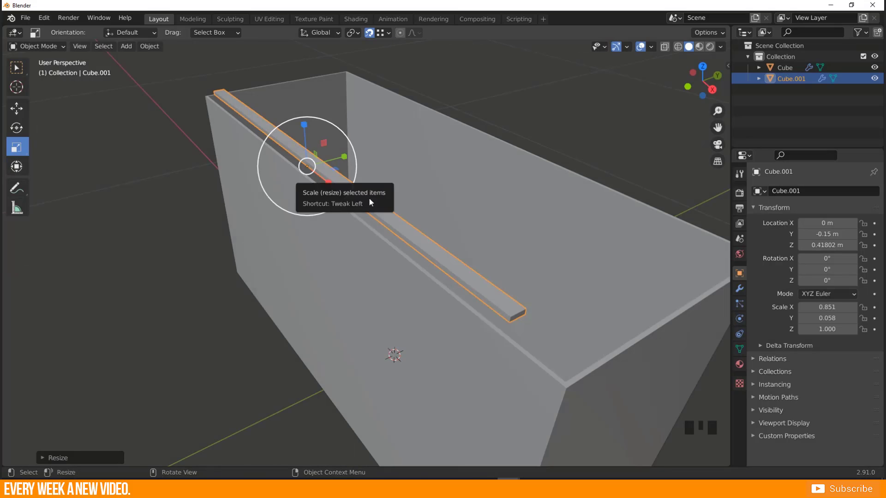
Step: Inspect the strip above the tank's rim and apply its scale in right orthographic view
middle_click_drag(424, 255, 386, 259)
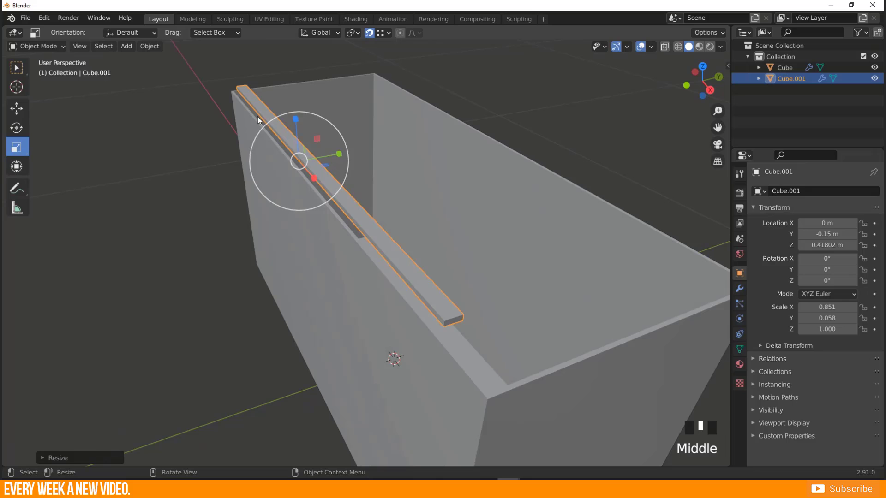
middle_click_drag(322, 213, 289, 207)
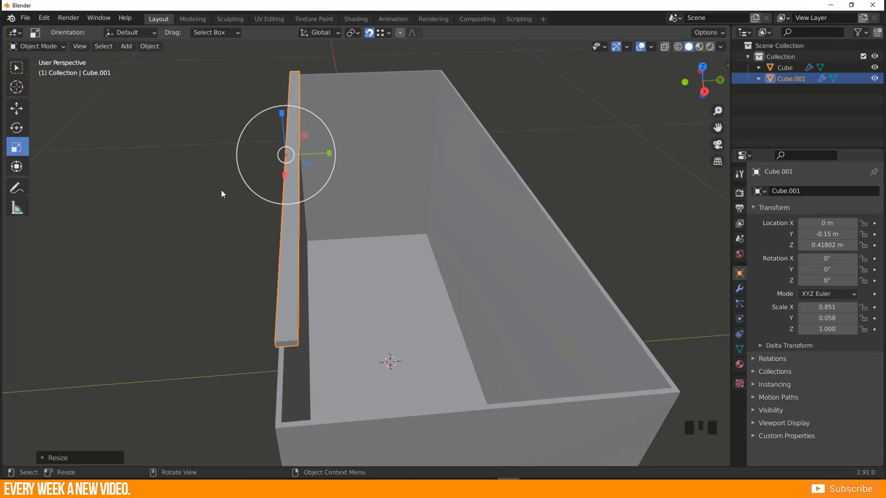
middle_click_drag(221, 192, 303, 166)
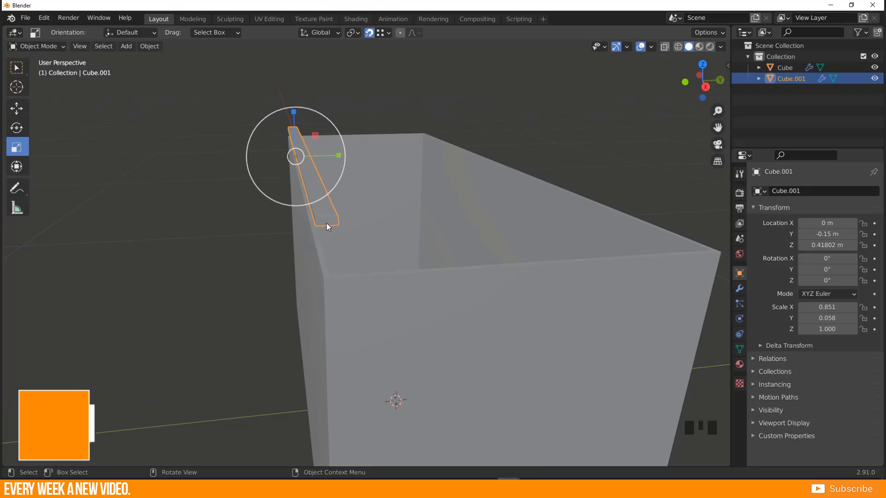
middle_click_drag(323, 220, 313, 219)
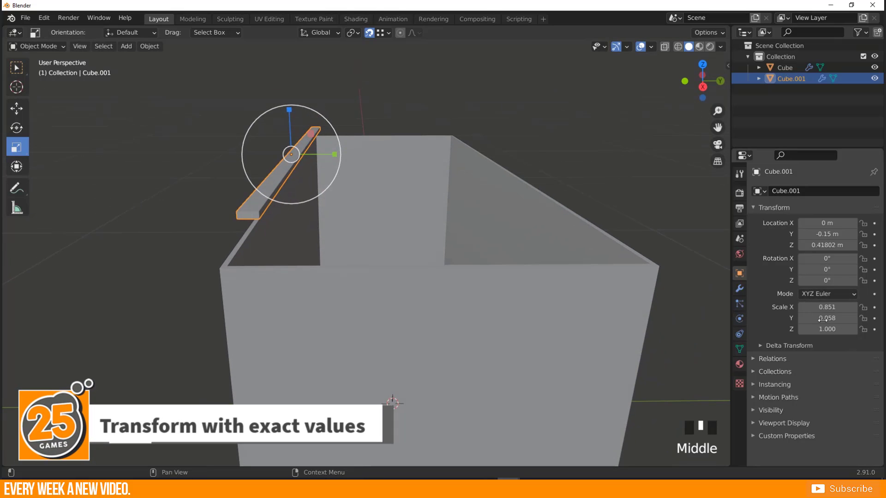
middle_click_drag(235, 161, 255, 219)
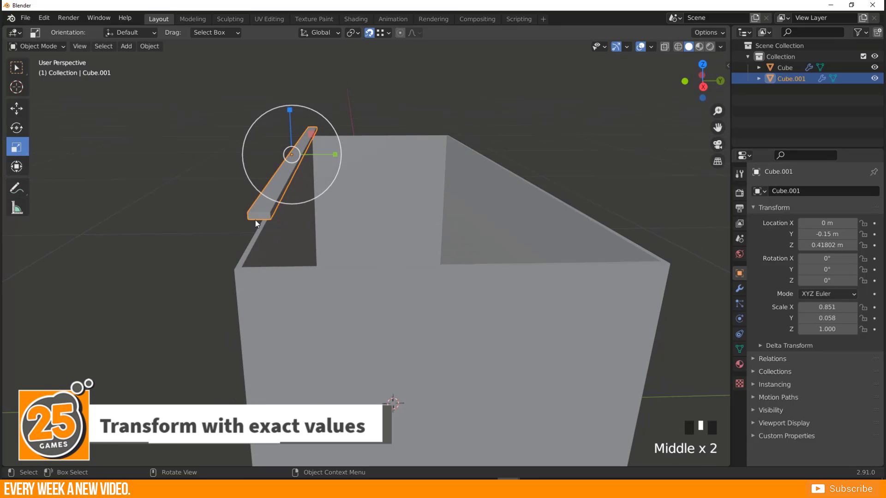
key("KP_3")
scroll(278, 145, "up", 3)
middle_click_drag(247, 122, 263, 249, "shift")
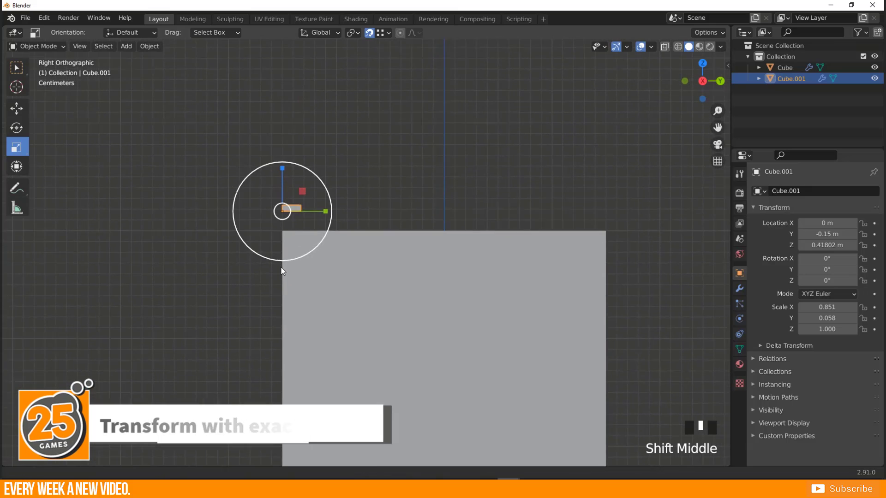
scroll(272, 237, "up", 4)
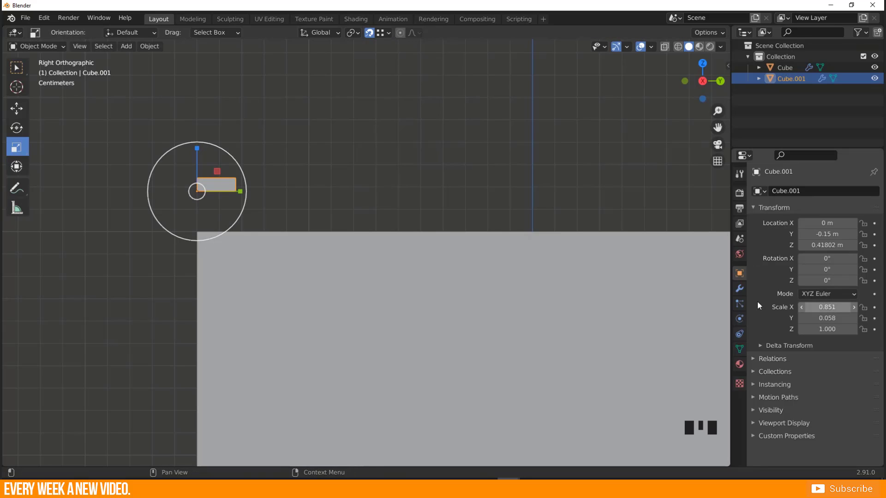
key("ctrl+a")
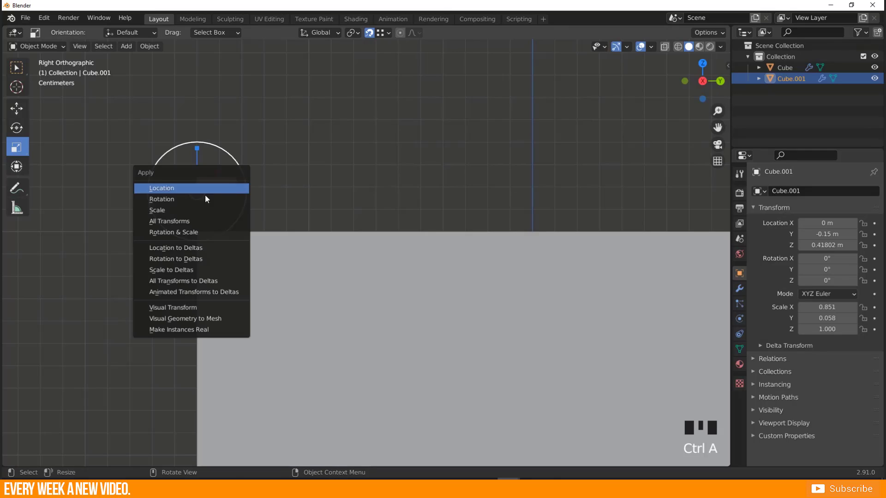
left_click(171, 212)
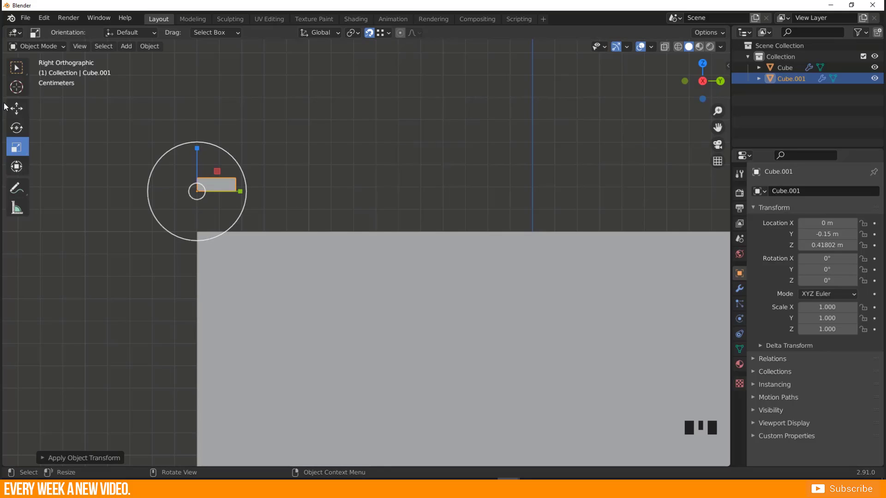
Step: Offset the strip inward from the tank's outer wall by setting its Y location to -0.144 m
left_click(20, 112)
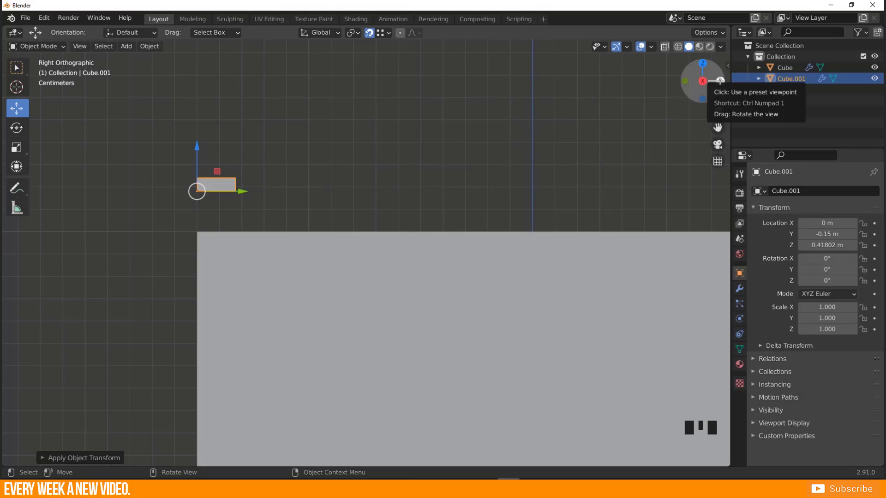
left_click(819, 234)
left_click(829, 234)
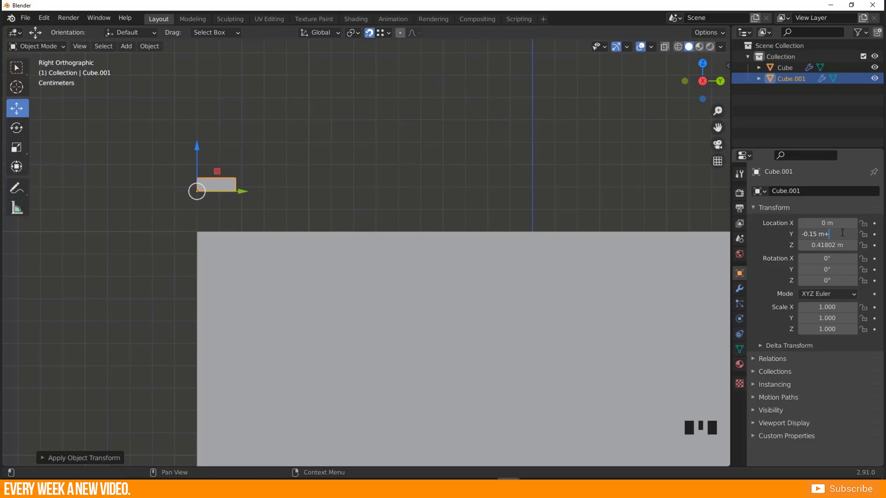
type("00")
type("5")
key("Return")
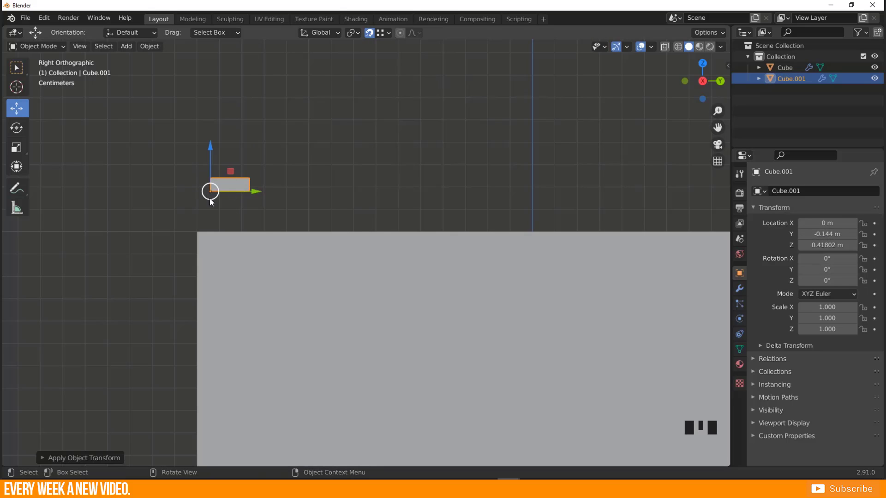
Step: Lower the strip along Z inside the tank to about 0.38 m, just below the rim, and inspect its fit
middle_click_drag(257, 132, 339, 109)
left_click_drag(361, 99, 375, 190)
scroll(375, 190, "down", 3)
middle_click_drag(376, 190, 424, 354)
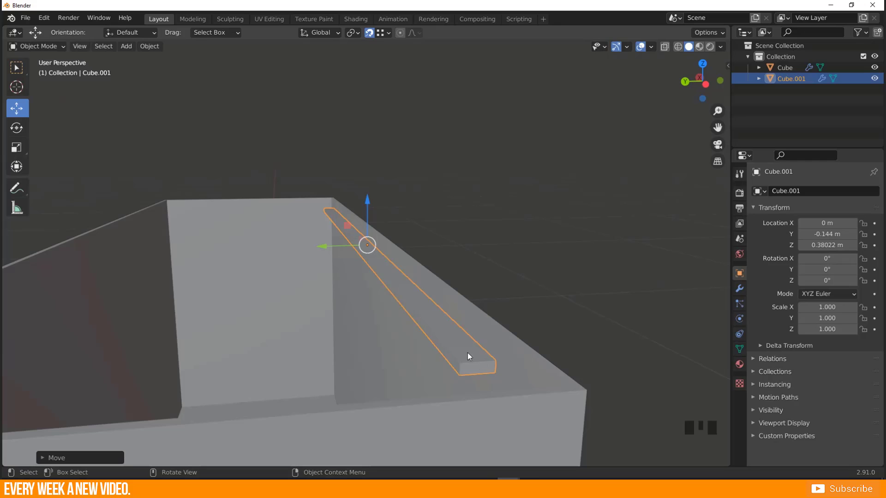
mouse_move(355, 256)
middle_mouse_down()
mouse_move(394, 309)
mouse_move(367, 247)
middle_mouse_up()
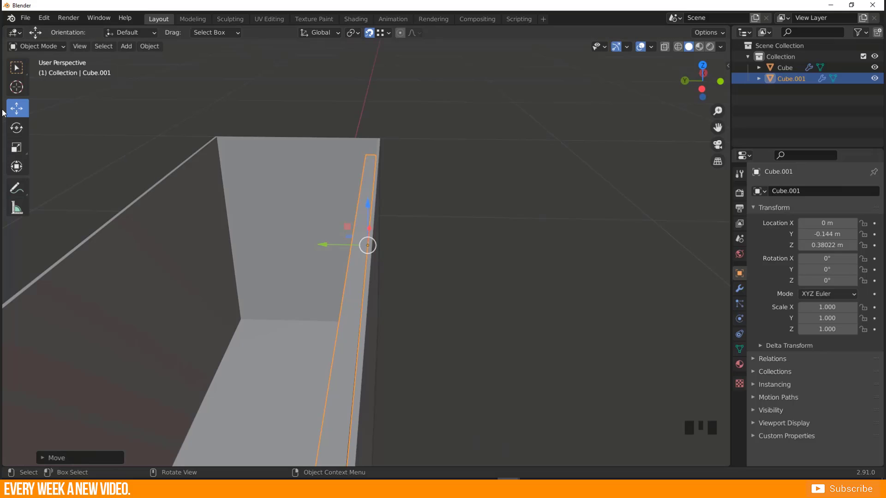
Step: Try widening the strip by scaling it along Y to about 1.079, and undo the change
left_click(17, 128)
left_click(16, 148)
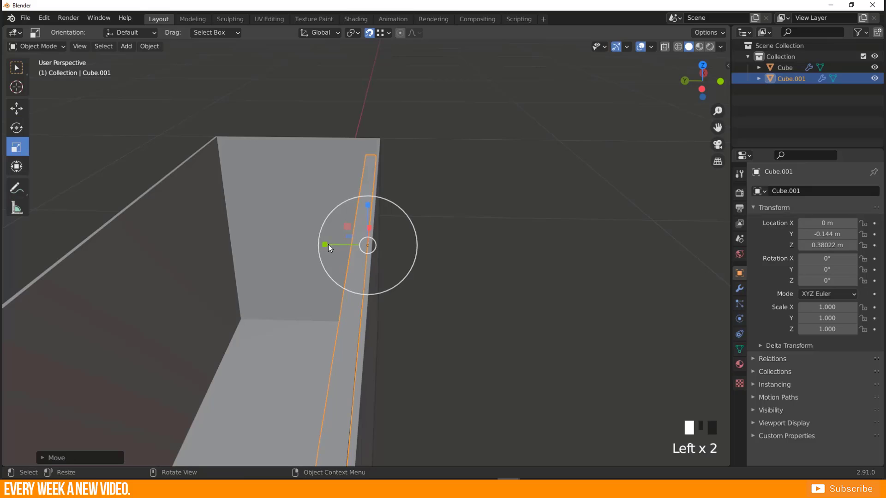
mouse_move(325, 245)
left_mouse_down()
mouse_move(253, 235)
mouse_move(320, 253)
left_mouse_up()
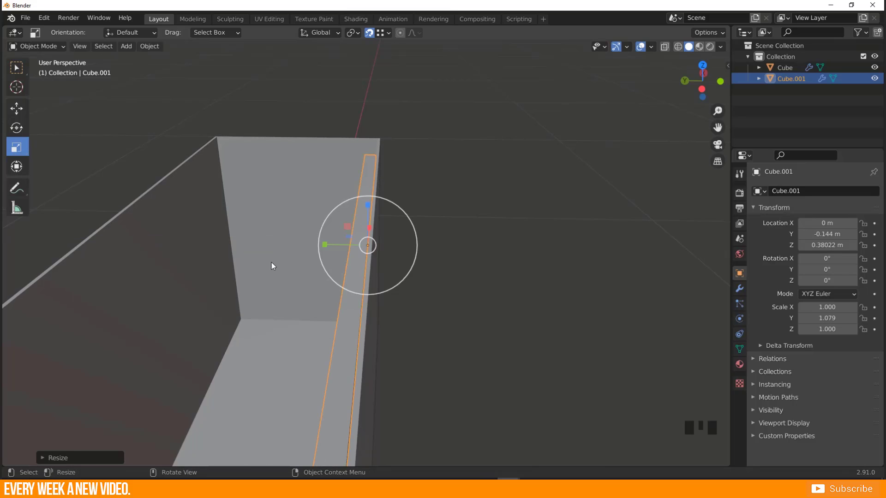
middle_click_drag(271, 262, 372, 267)
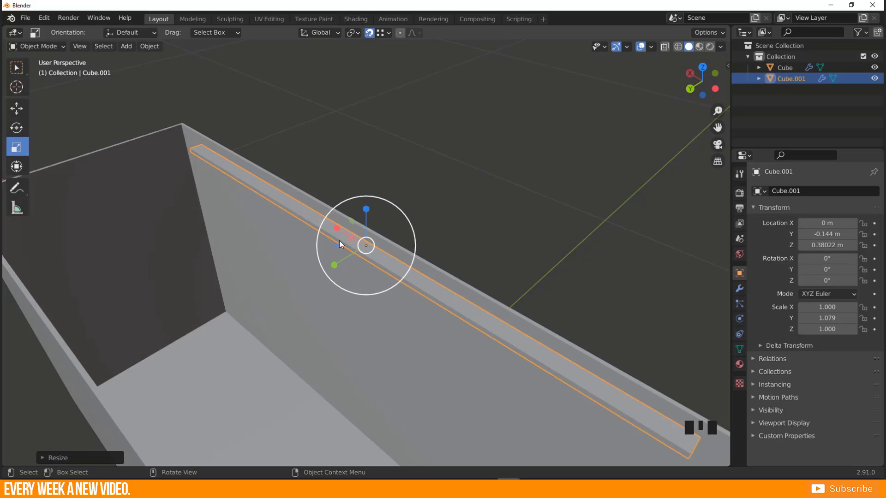
key("ctrl+z")
Step: Examine the strip's placement inside the tank relative to the opposite long wall and the world origin
middle_click_drag(361, 308, 474, 247)
scroll(292, 245, "down", 2)
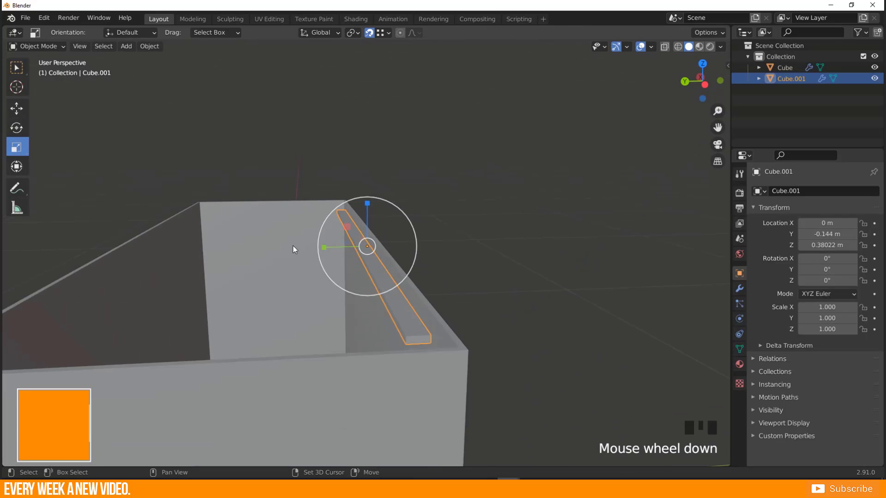
middle_click_drag(292, 245, 409, 298, "shift")
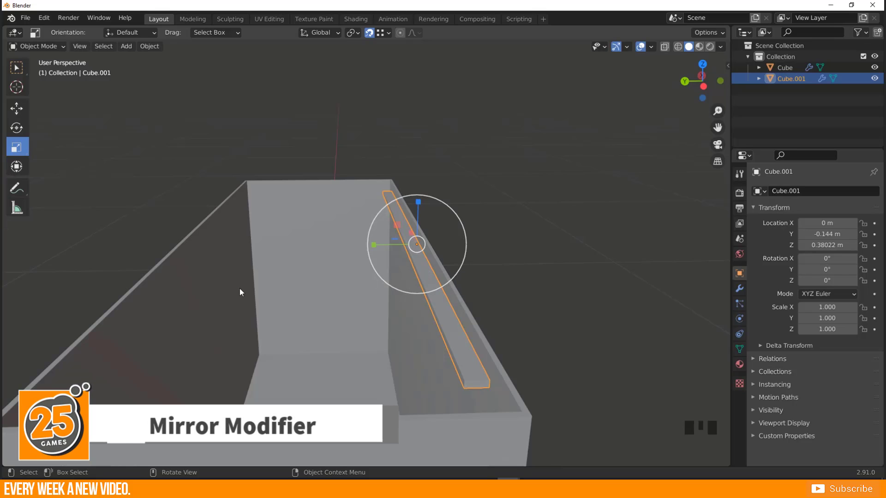
middle_click_drag(79, 354, 98, 320, "shift")
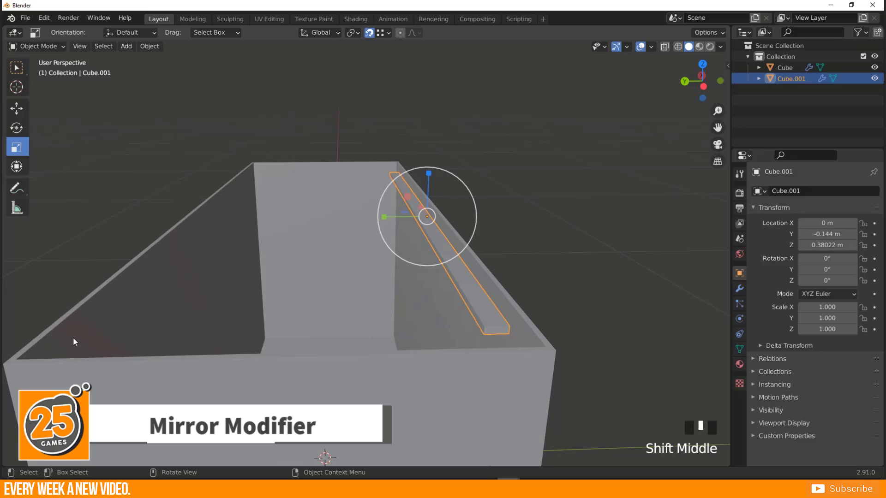
middle_click_drag(168, 272, 291, 212)
scroll(210, 208, "down", 2)
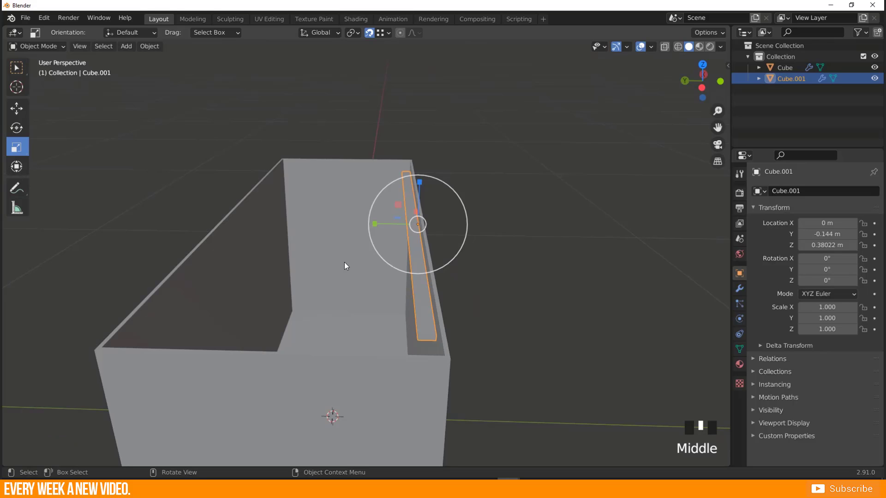
middle_click_drag(342, 257, 394, 273)
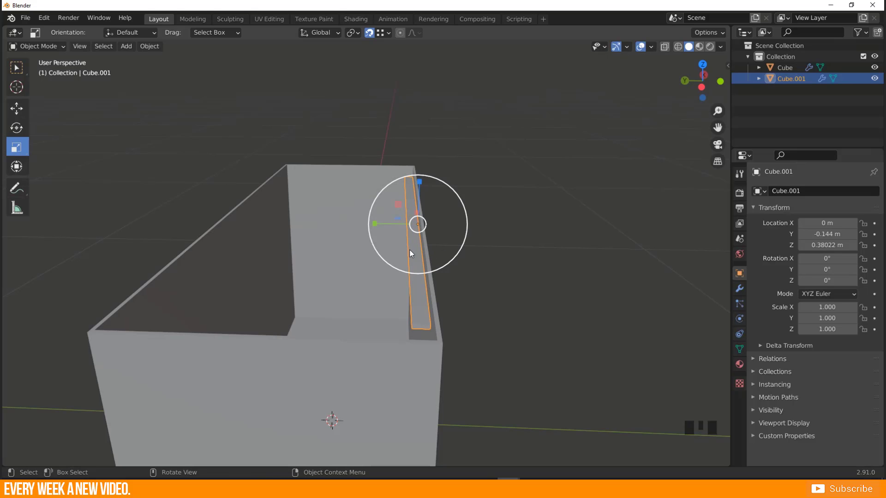
middle_click_drag(409, 254, 384, 272)
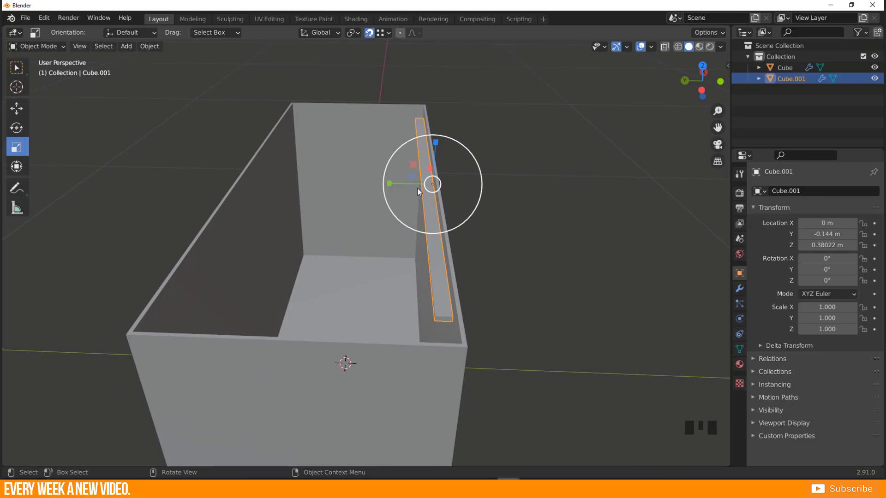
middle_click_drag(406, 221, 415, 266)
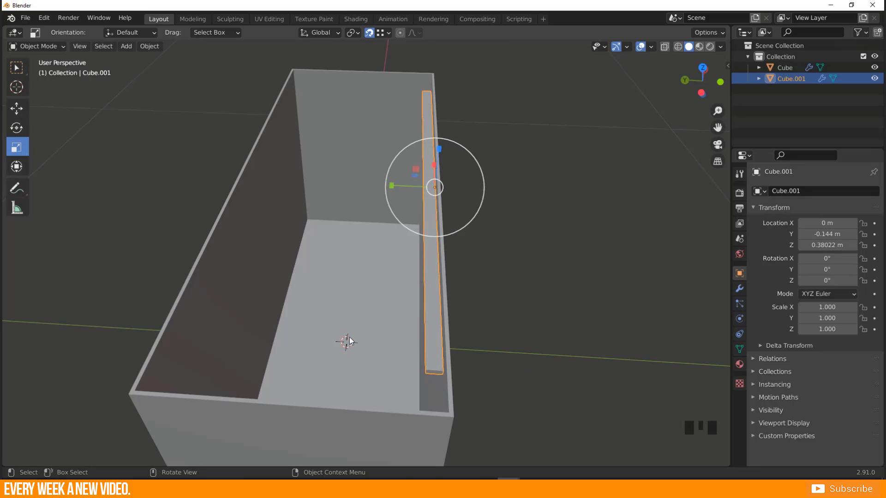
middle_click_drag(349, 338, 346, 339)
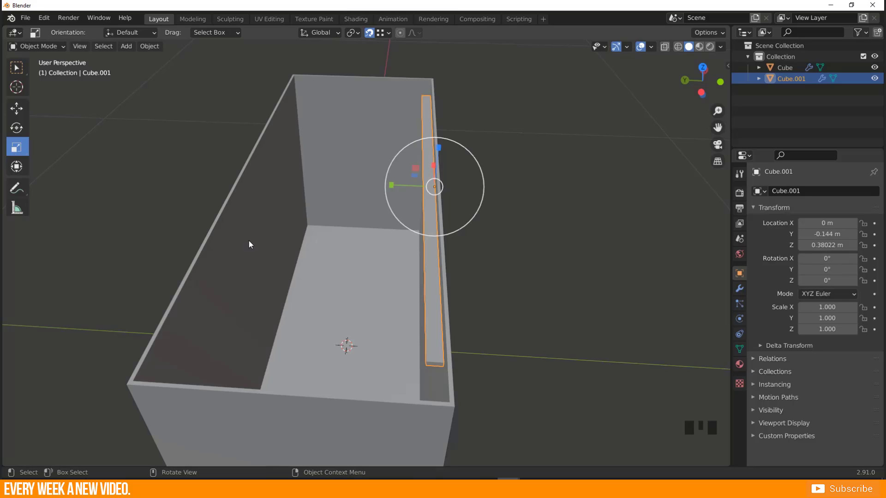
middle_click_drag(391, 266, 371, 244)
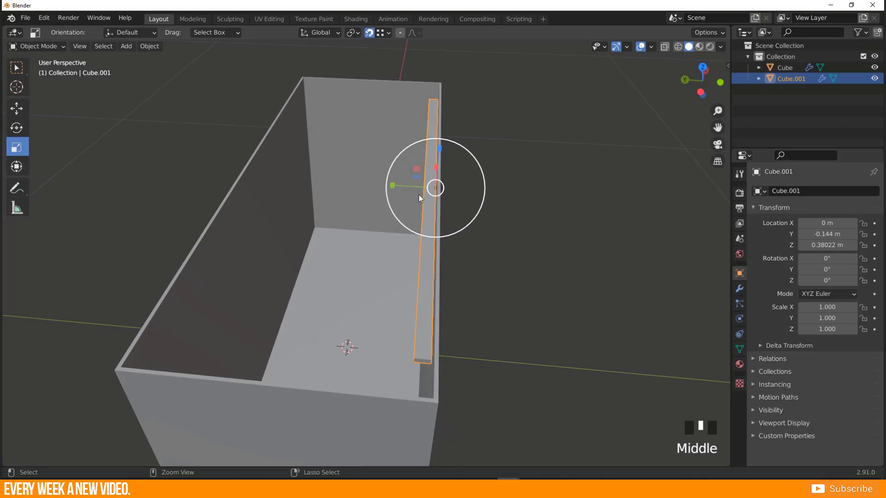
Step: Apply the strip's location so its origin sits at the world origin
key("ctrl+a")
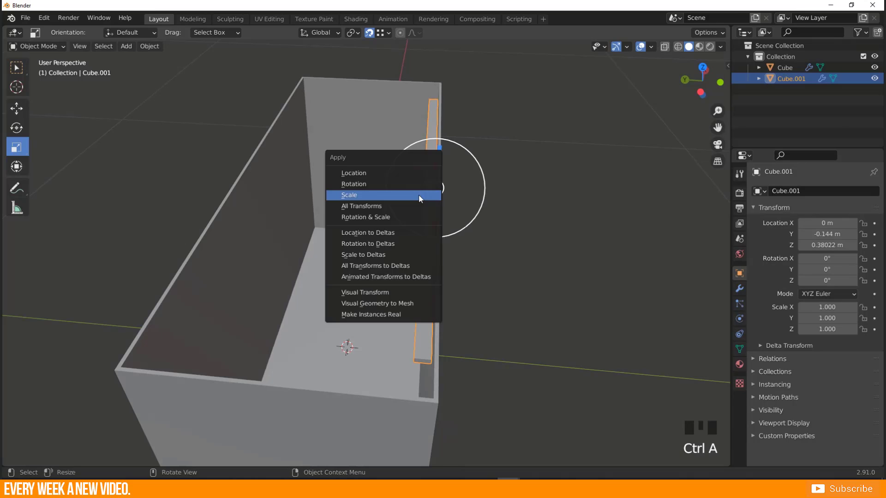
left_click(360, 175)
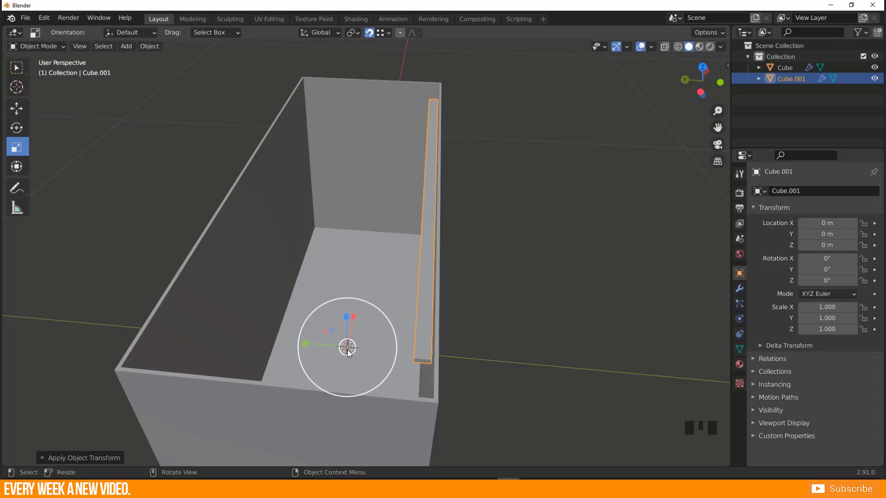
mouse_move(346, 354)
middle_mouse_down()
mouse_move(340, 349)
mouse_move(354, 343)
middle_mouse_up()
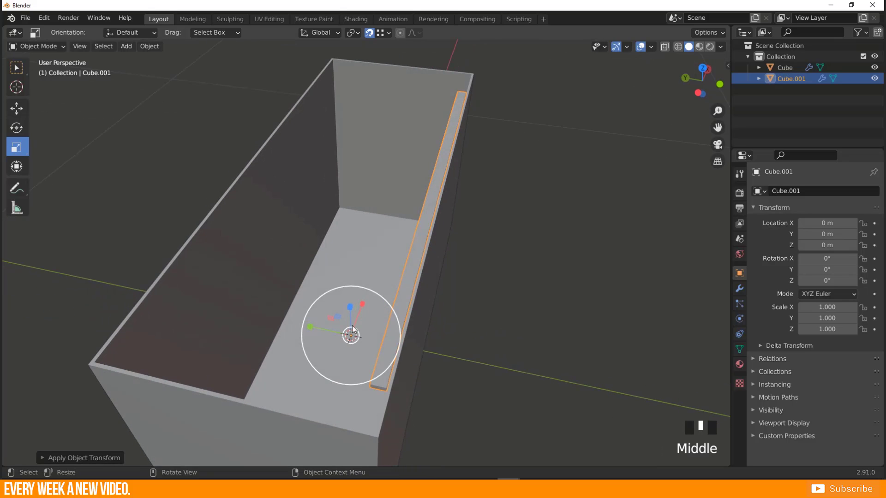
middle_click_drag(358, 312, 413, 242)
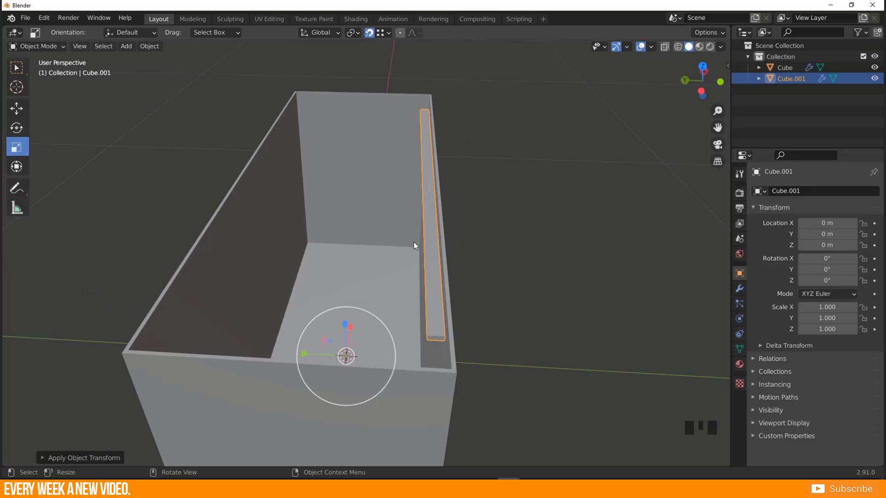
key("Tab")
key("Tab")
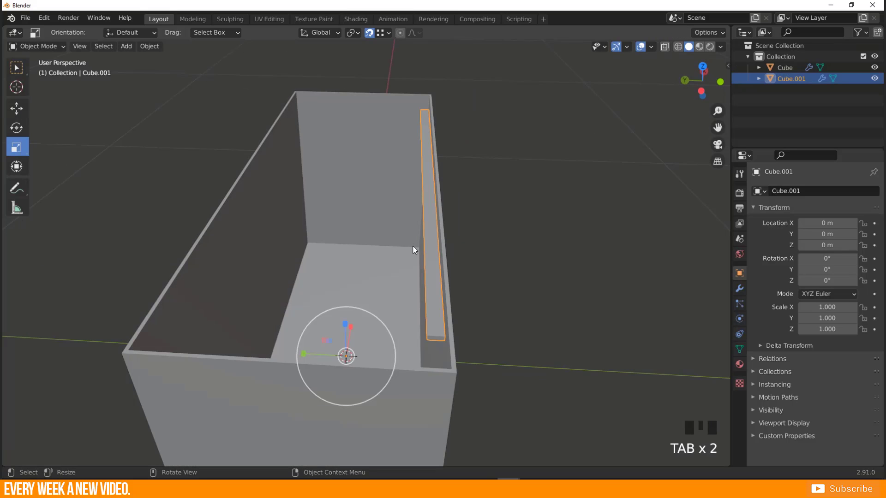
Step: Add a Mirror modifier to the strip, mirroring only across Y to place a copy on the opposite long wall
left_click(740, 288)
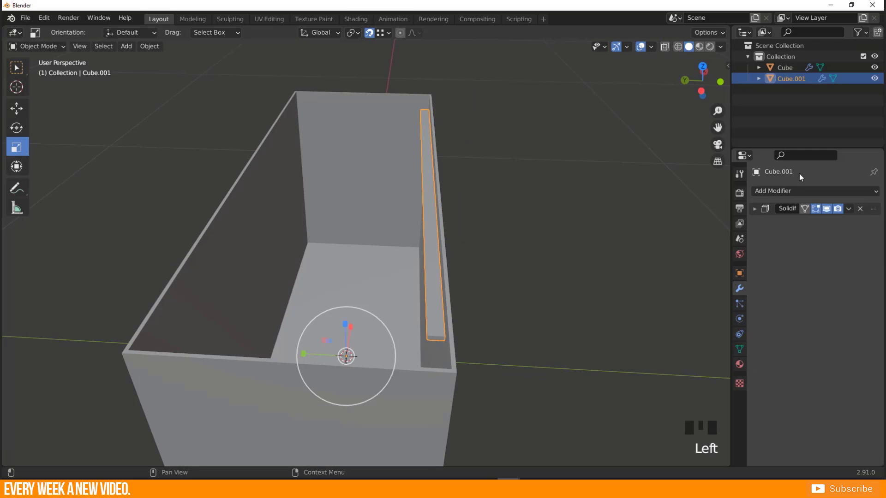
left_click(778, 191)
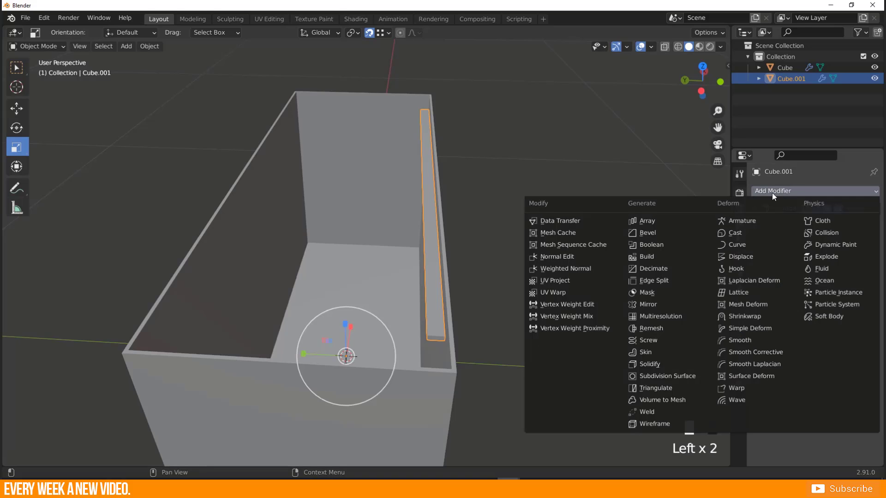
left_click(644, 305)
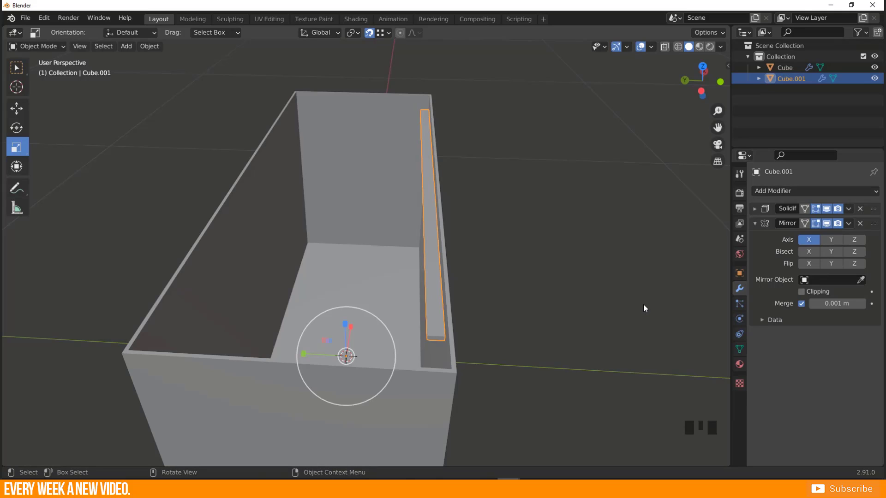
left_click(815, 242)
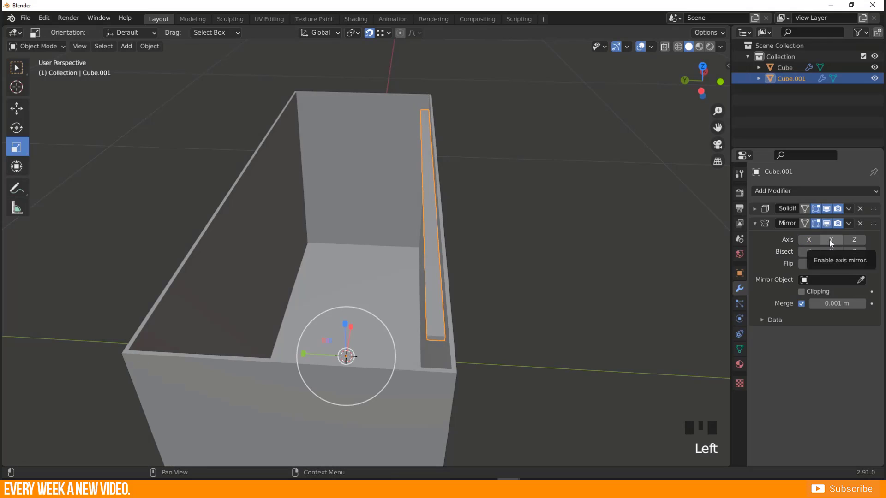
left_click(831, 240)
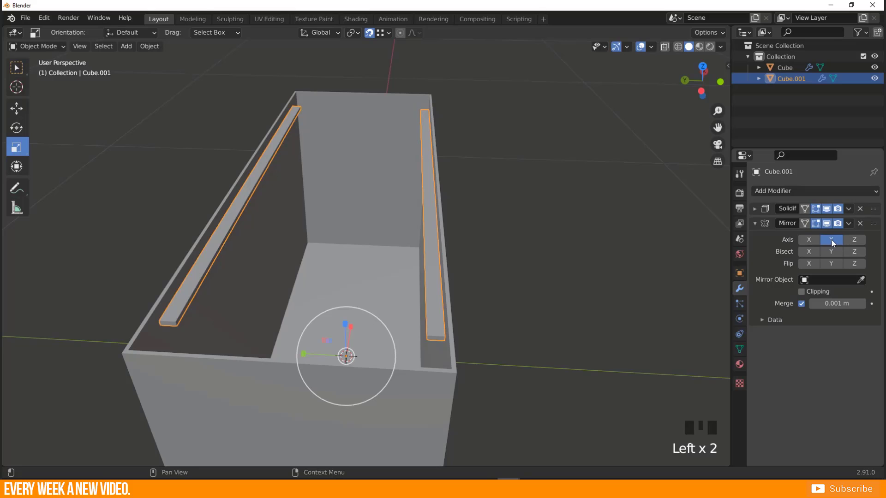
middle_click_drag(305, 260, 277, 249)
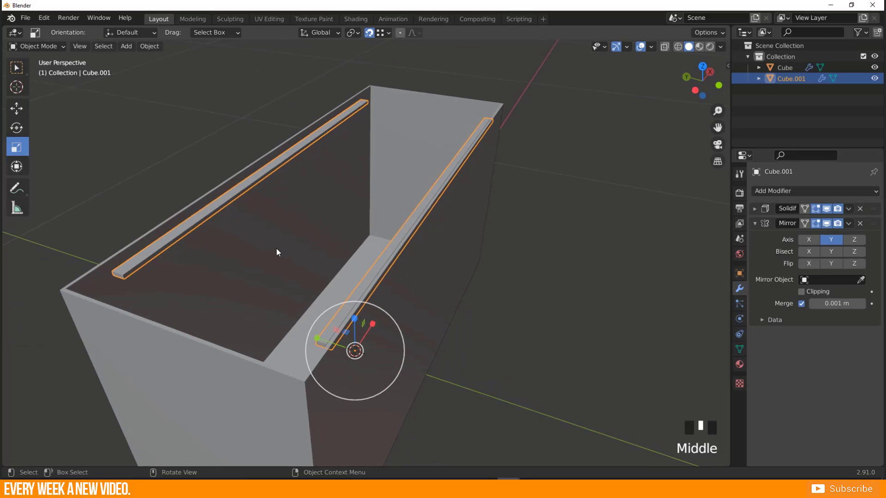
middle_click_drag(242, 204, 287, 213)
scroll(346, 231, "down", 2)
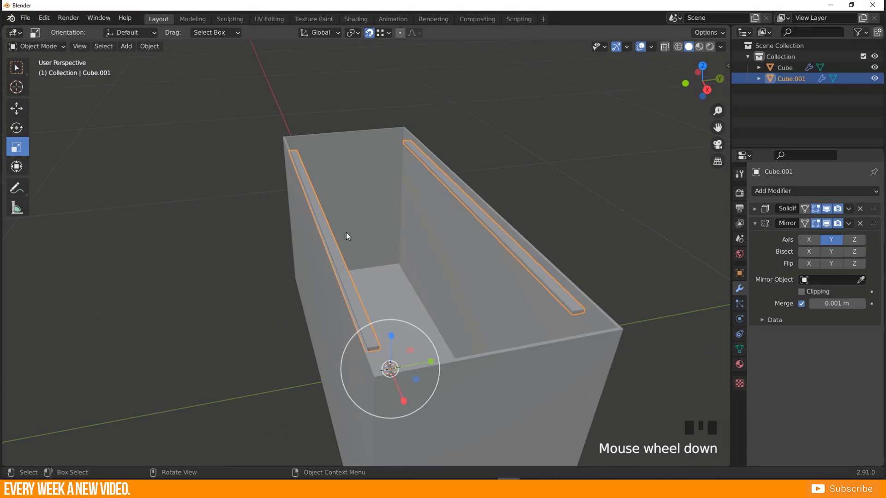
Step: Try widening both mirrored strips in Edit Mode by moving the inner long edge inward along Y
middle_click_drag(346, 232, 328, 212)
middle_click_drag(306, 262, 274, 274)
key("Tab")
key("2")
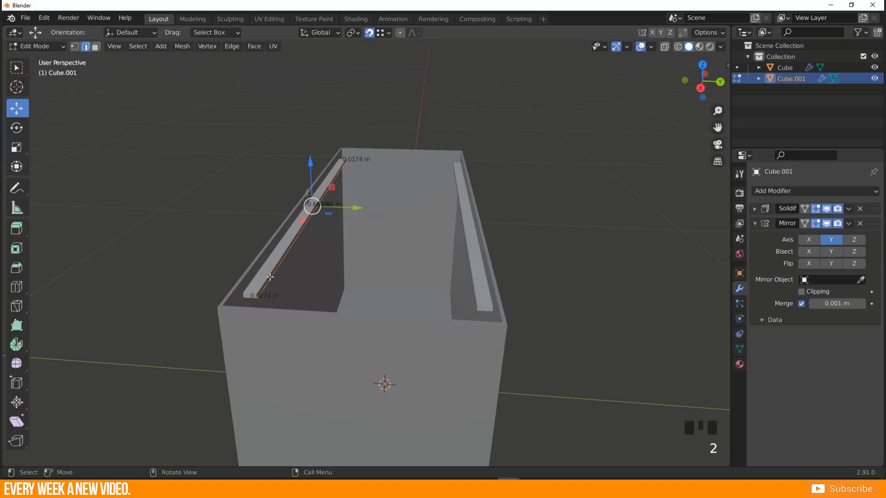
left_click(270, 277)
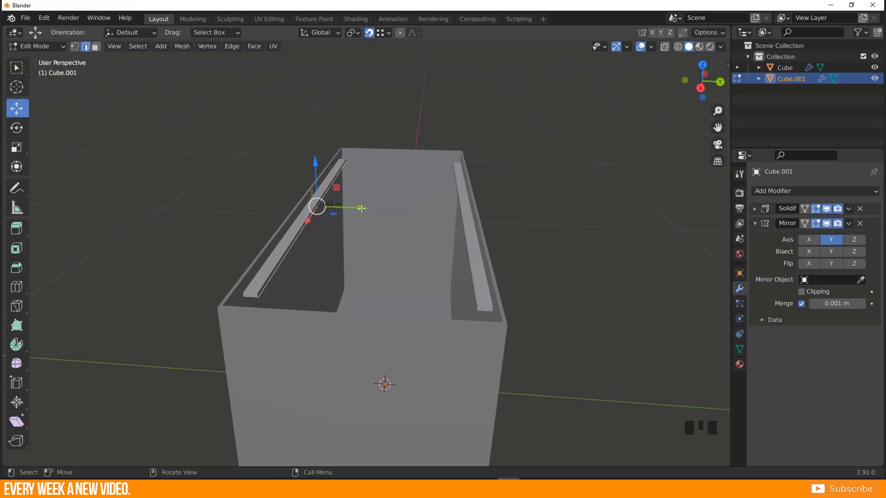
left_click_drag(362, 208, 421, 225)
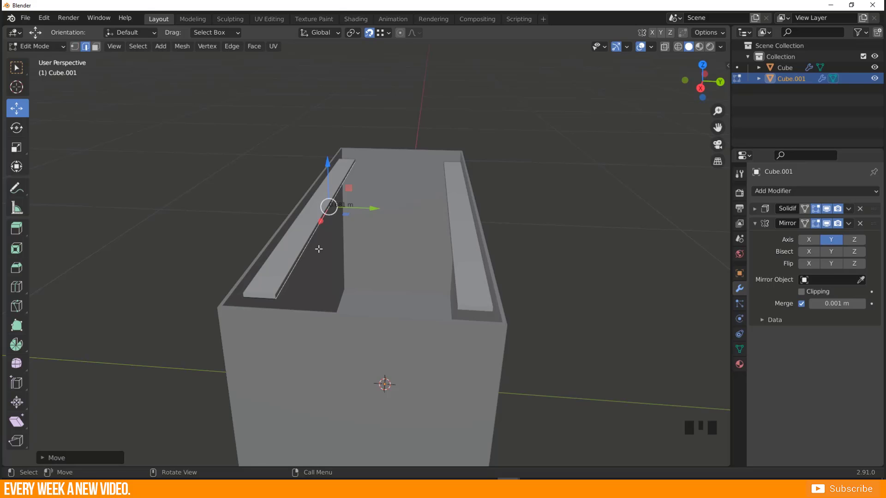
mouse_move(316, 249)
middle_mouse_down()
mouse_move(299, 239)
mouse_move(307, 236)
middle_mouse_up()
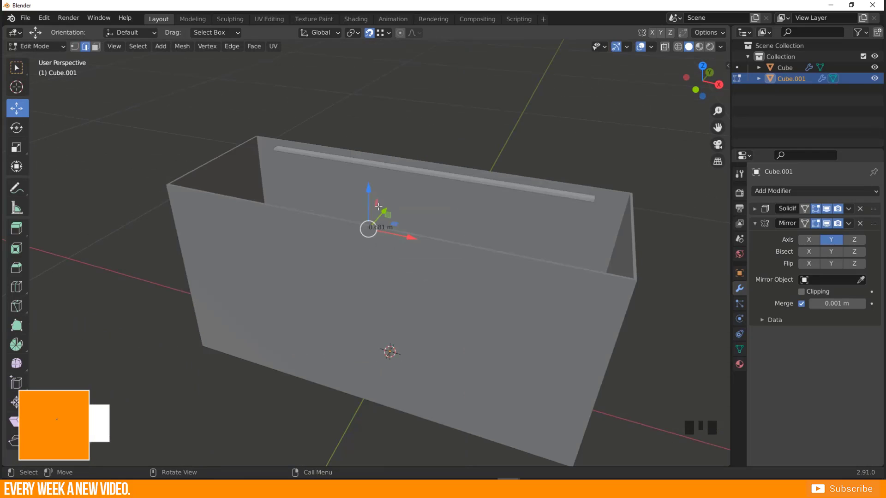
middle_click_drag(404, 185, 289, 227, "shift")
key("Tab")
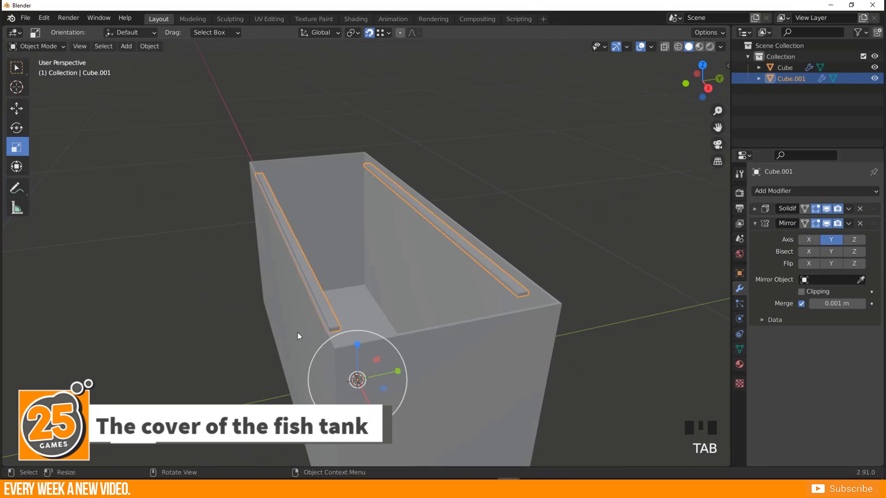
Step: Duplicate the mirrored strips and raise the copy along Z by about 0.02 m for the tank's cover
middle_click_drag(297, 333, 275, 319)
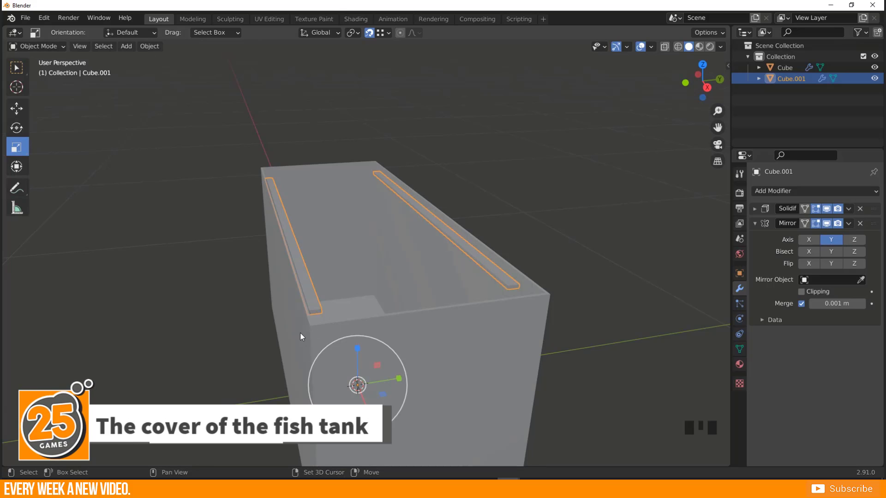
key("shift+d")
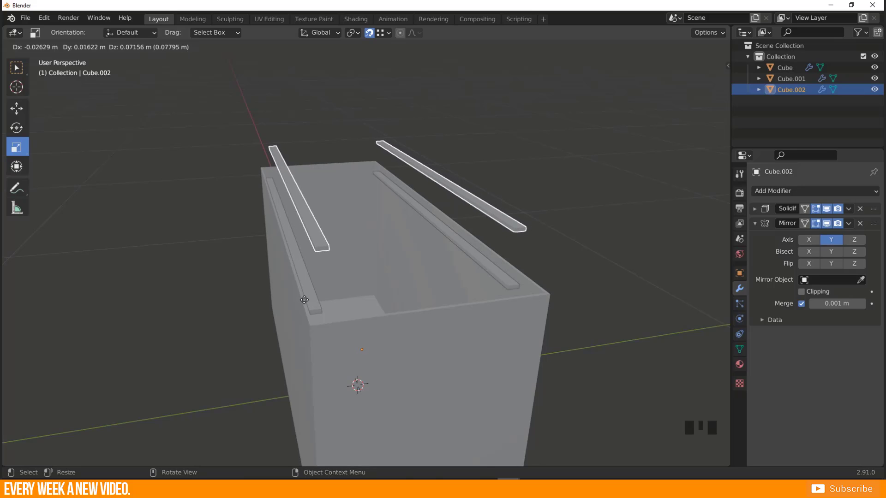
key("z")
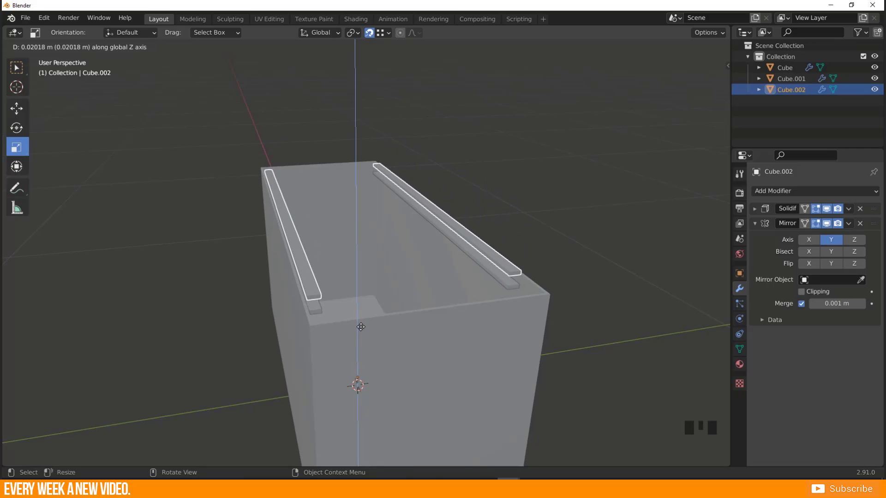
left_click(361, 326)
Step: Remove the Mirror modifier from the duplicated strip and open its mesh for editing
middle_click_drag(361, 316, 247, 273)
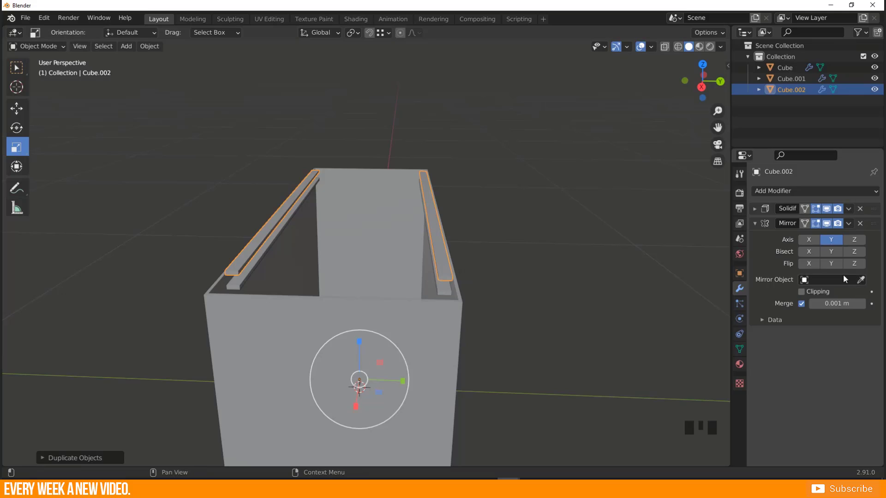
left_click(860, 224)
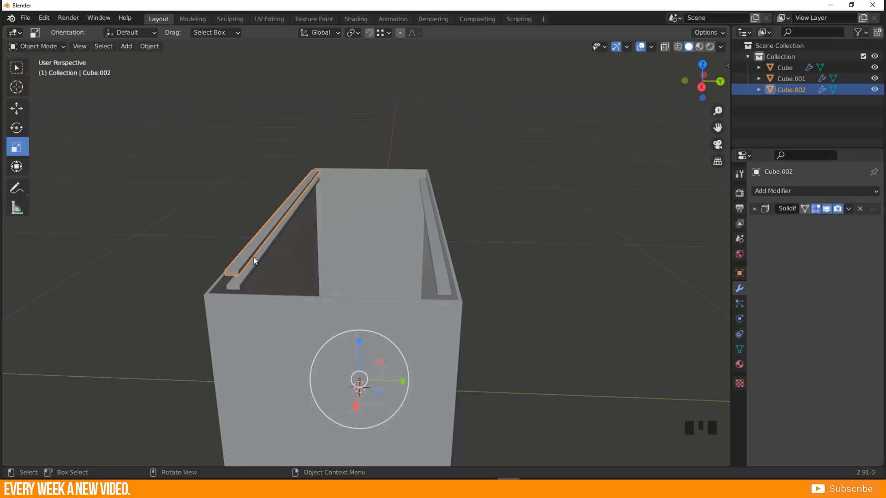
key("Tab")
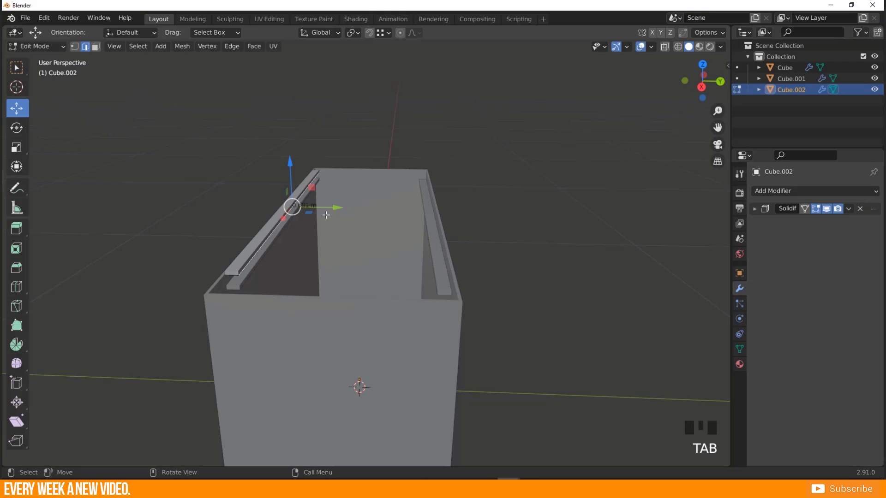
Step: Enable snapping and move the cover strip's inner long edge along Y to the opposite strip, widening the panel to about 0.288 m
middle_click_drag(329, 221, 338, 241)
key("shift+Tab")
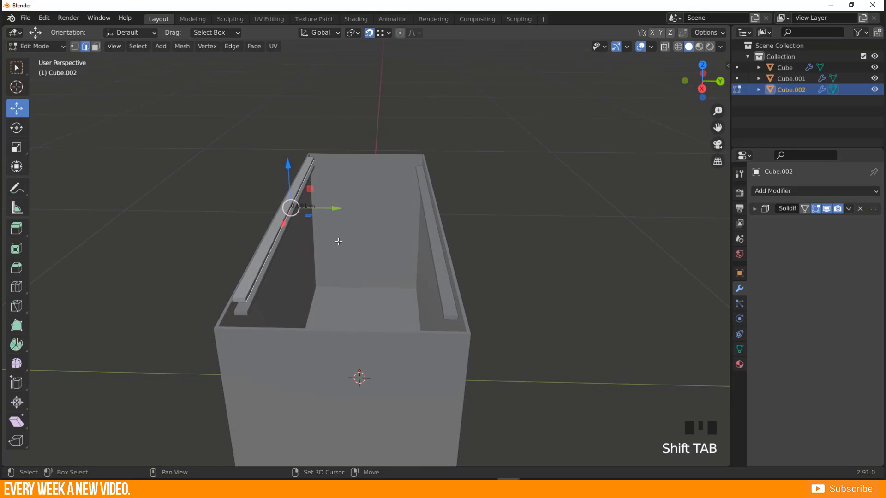
left_click(336, 209)
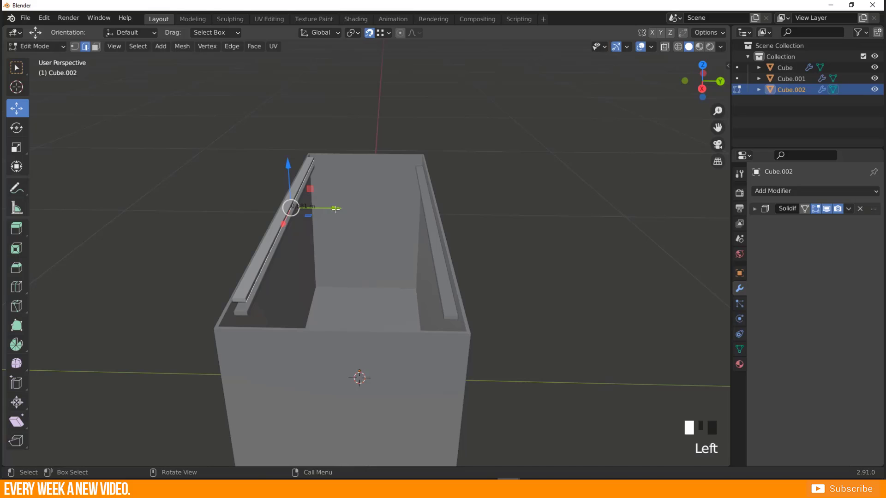
left_click_drag(335, 208, 457, 320)
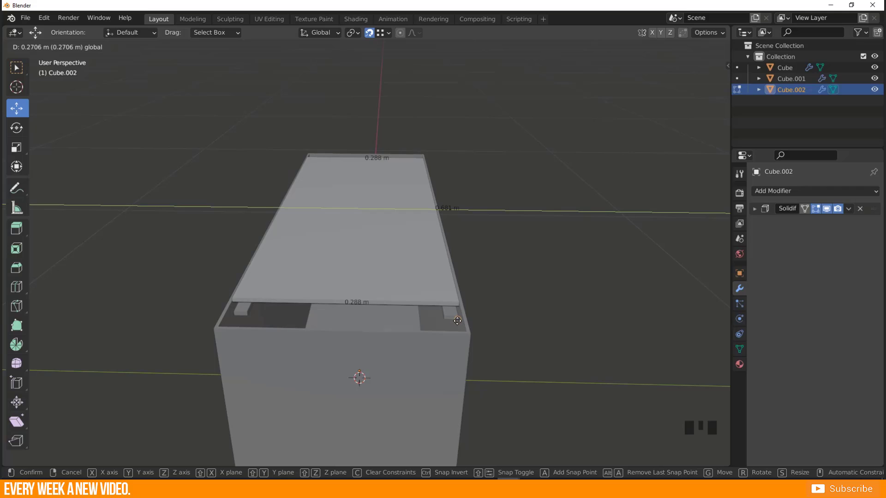
left_click(457, 320)
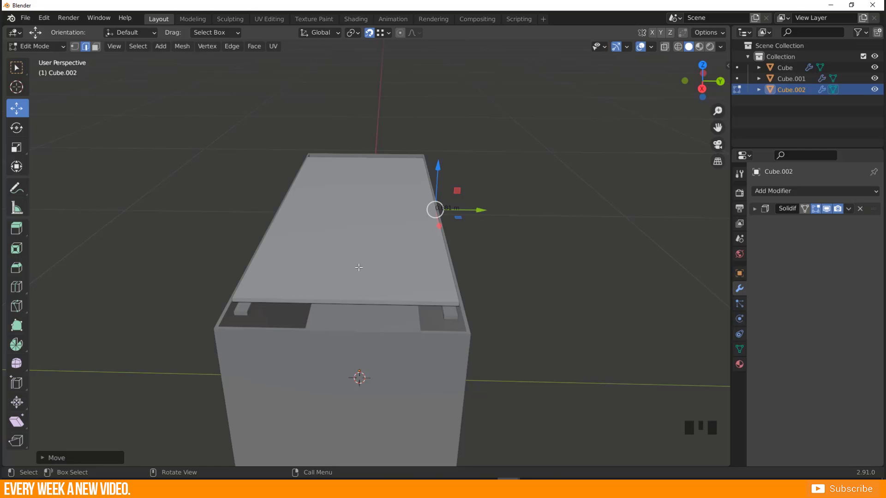
middle_click_drag(253, 272, 280, 267)
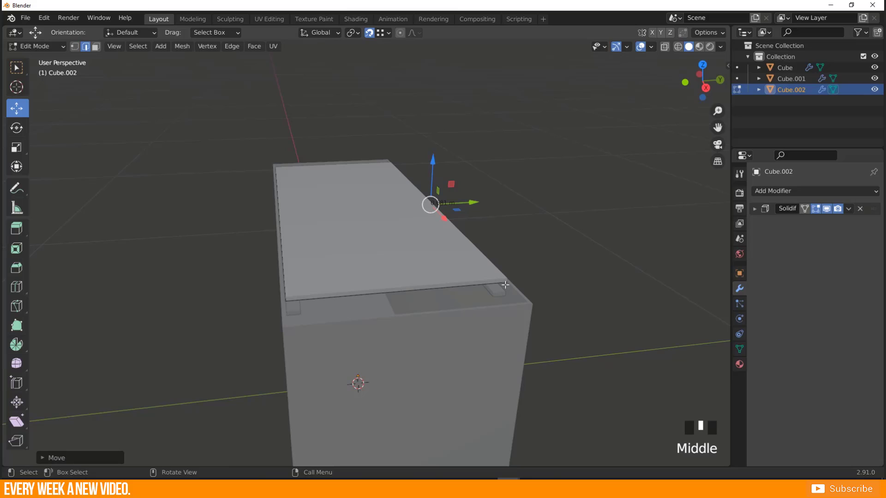
middle_click_drag(509, 283, 485, 290)
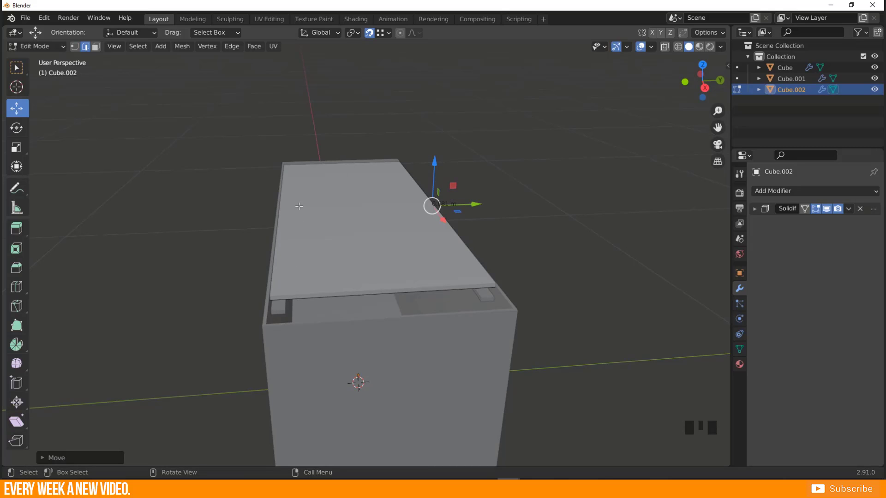
Step: Select the cover's face in face selection mode and activate the Select Box tool
left_click(95, 47)
left_click(348, 245)
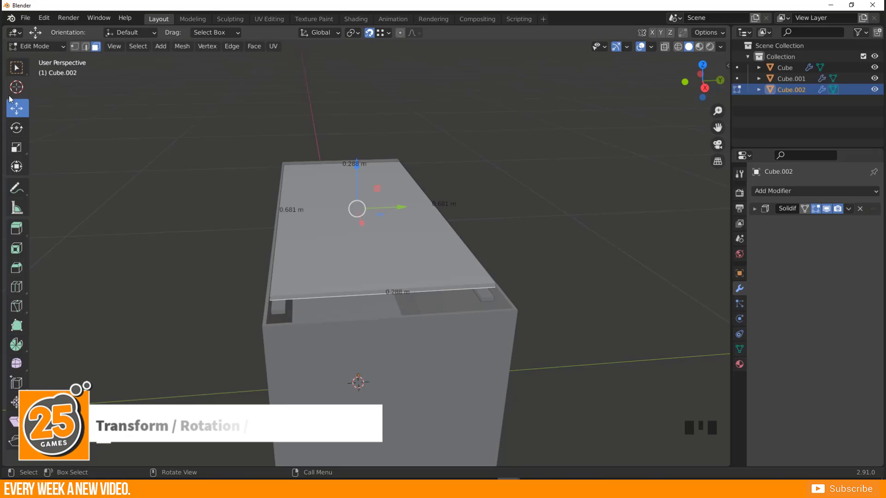
left_click(16, 127)
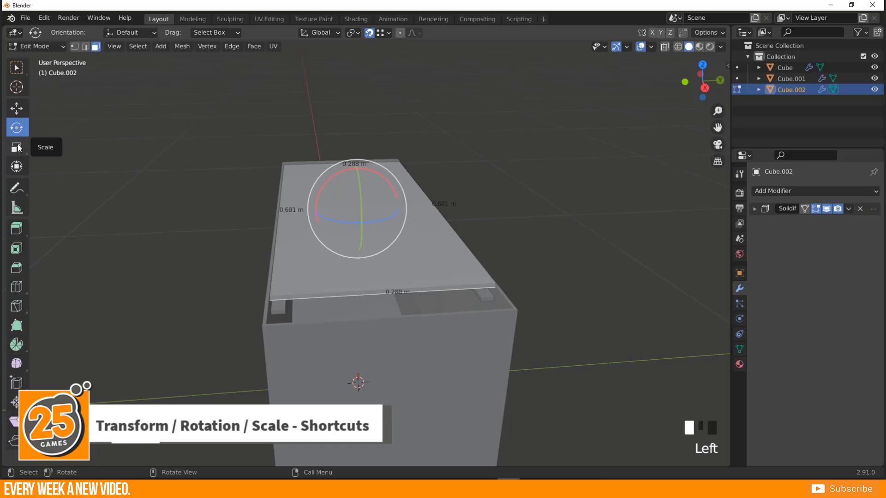
left_click(17, 148)
left_click(17, 108)
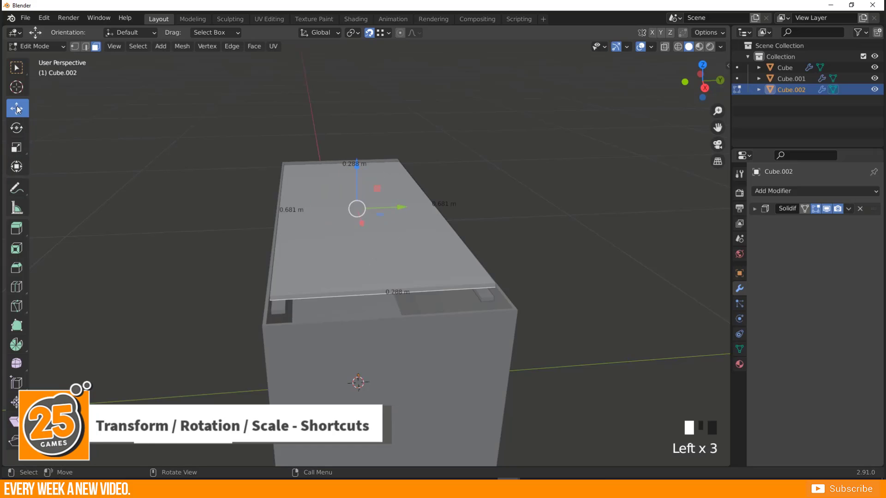
left_click(17, 68)
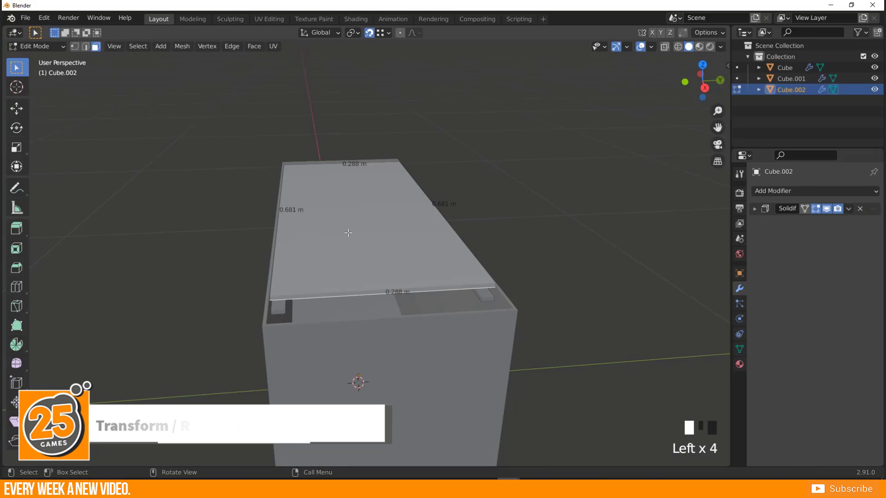
key("g")
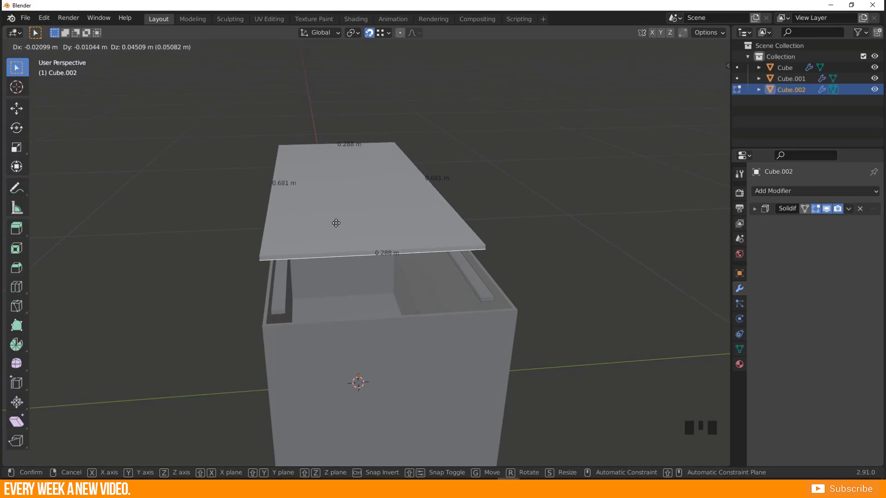
right_click(336, 223)
key("r")
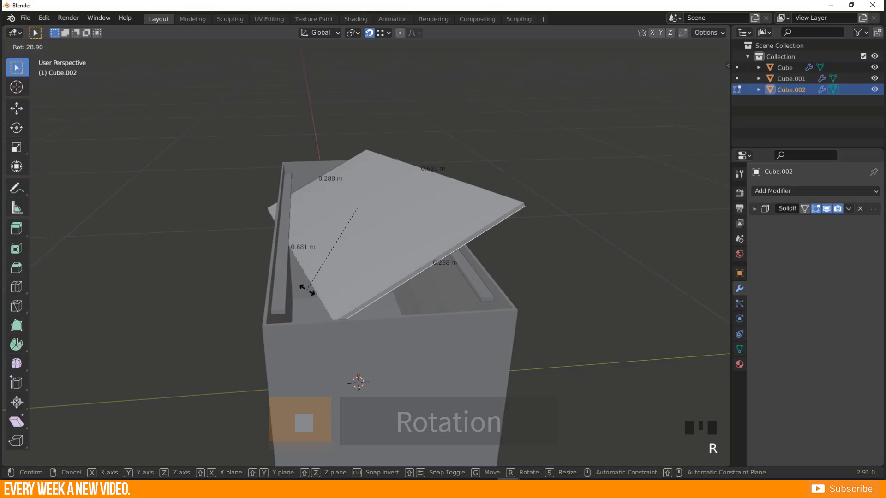
right_click(325, 169)
key("s")
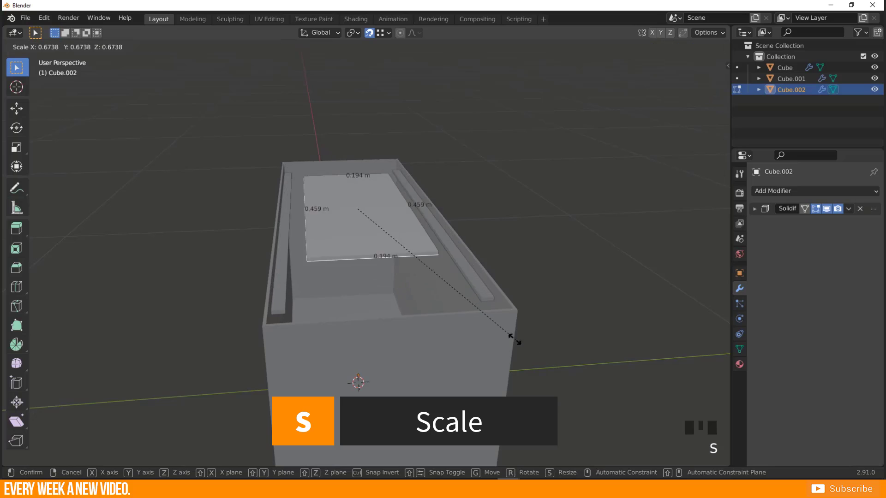
right_click(444, 259)
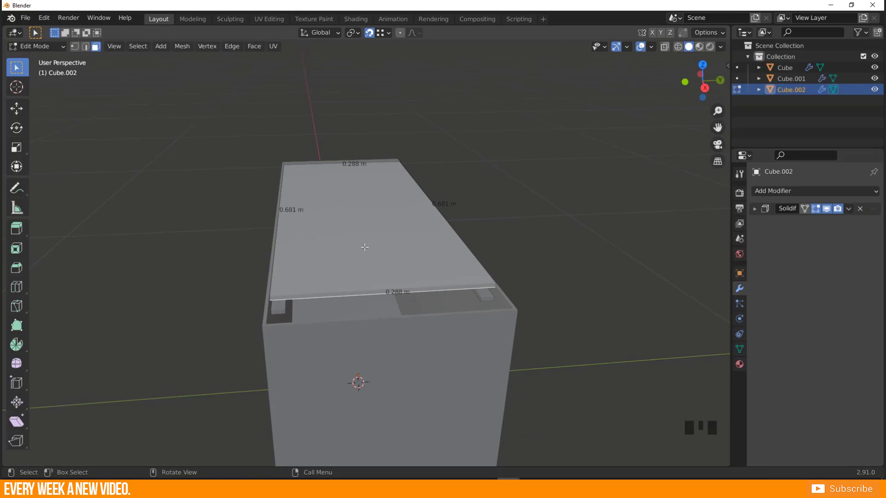
key("t")
key("t")
key("t")
key("t")
key("t")
key("t")
key("t")
key("t")
key("t")
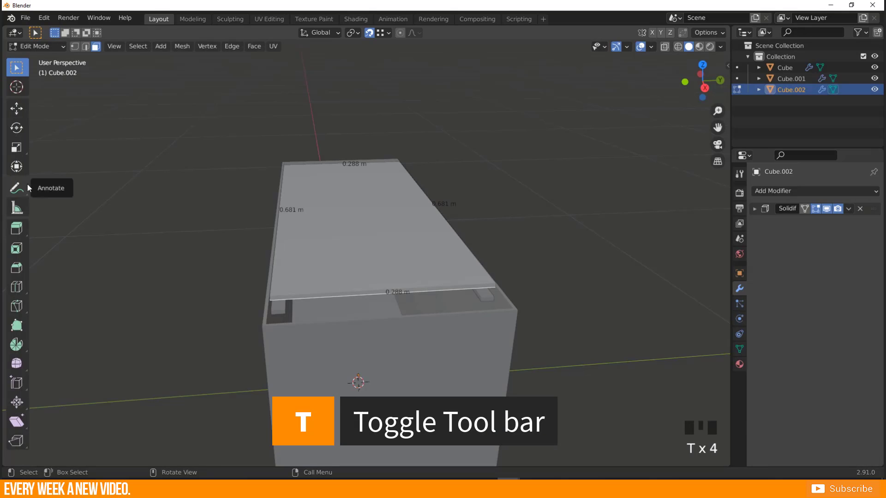
key("t")
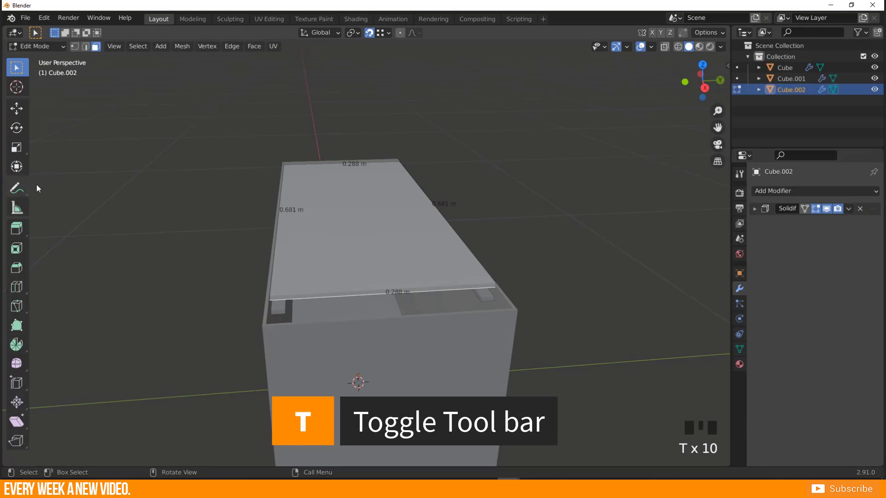
key("g")
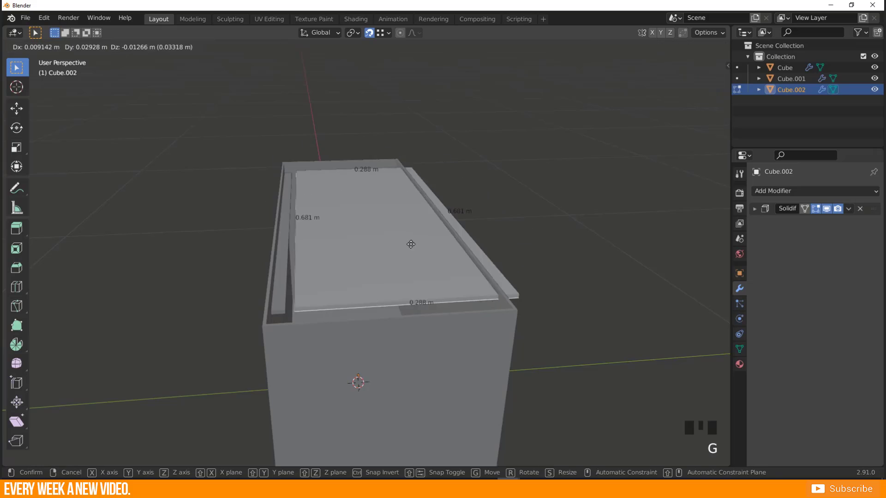
right_click(367, 257)
key("s")
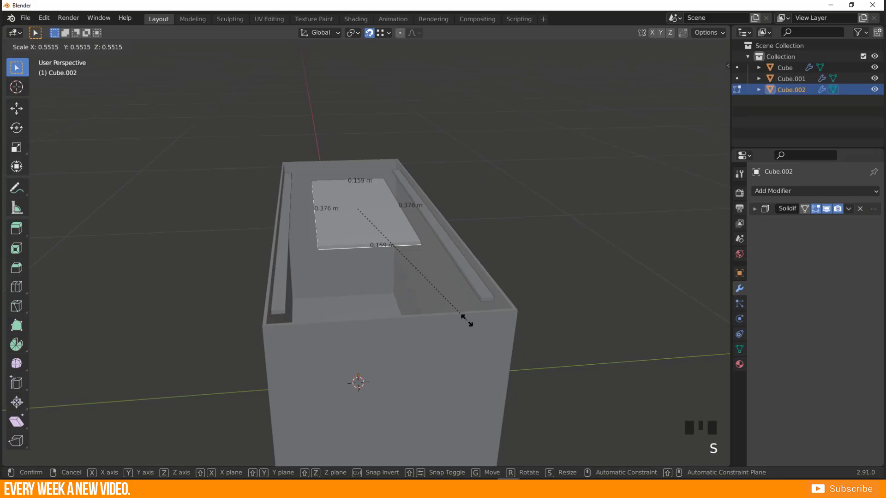
right_click(499, 271)
key("r")
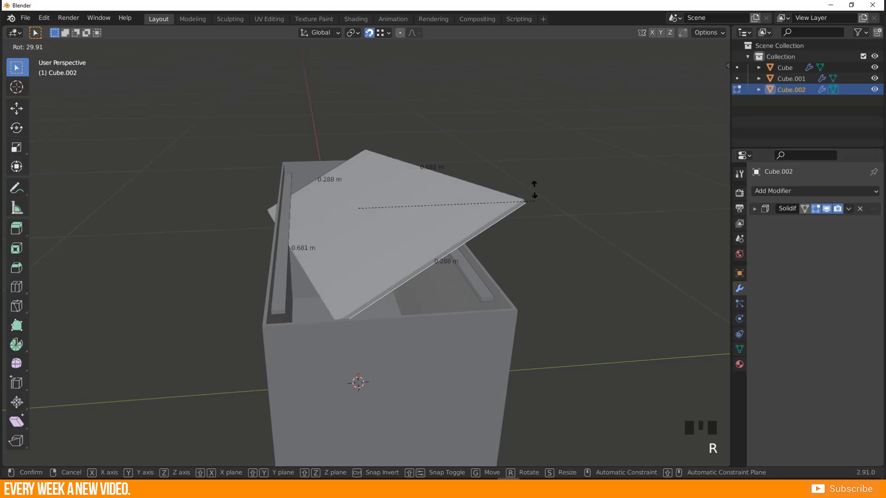
right_click(499, 206)
Step: Scale the selected cover face along Y only, narrowing it to about 0.273 m between the tank's long walls
scroll(329, 264, "up", 1)
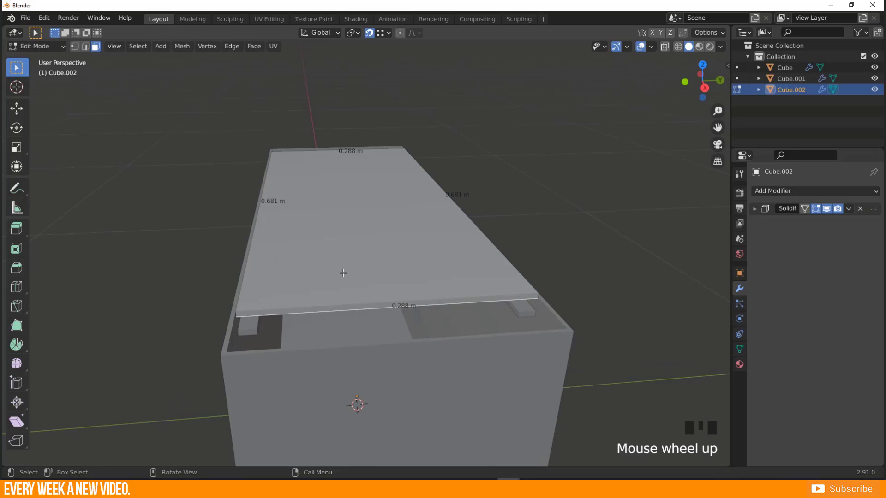
key("s")
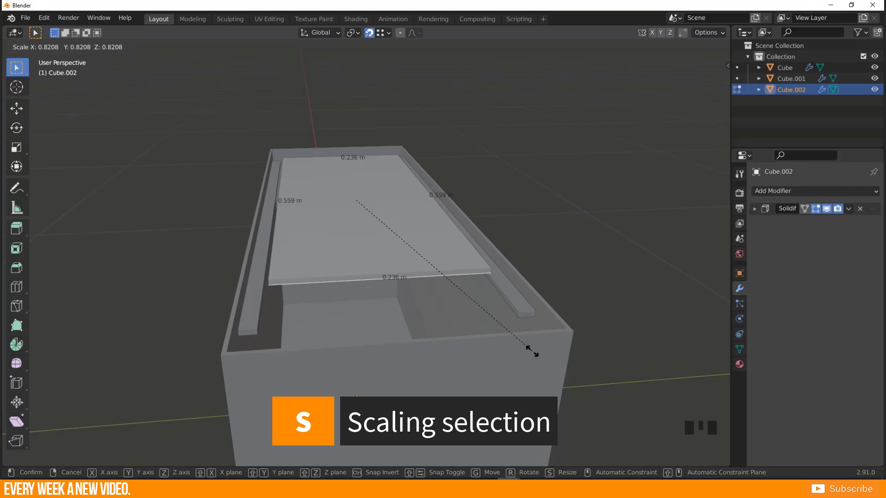
key("y")
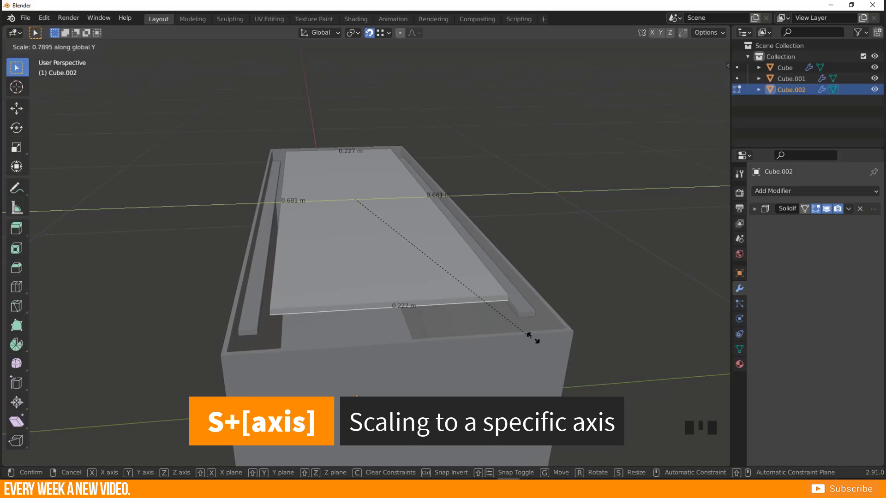
left_click(595, 321)
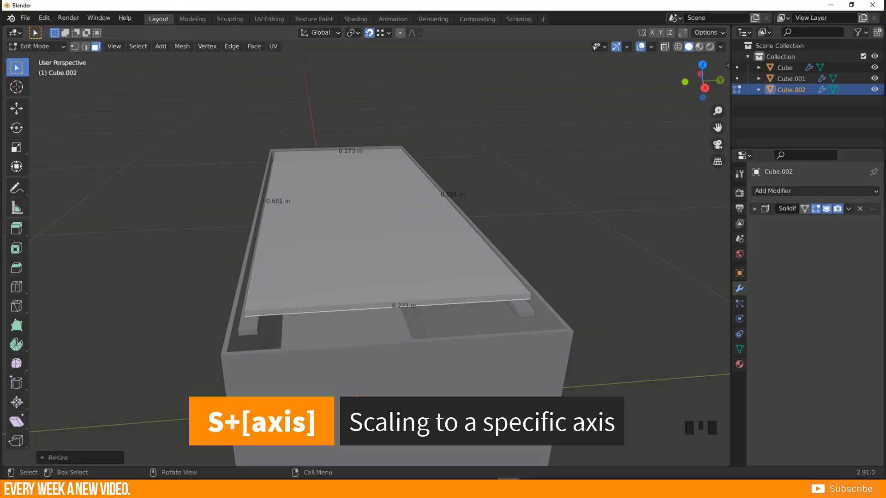
middle_click_drag(269, 336, 276, 365)
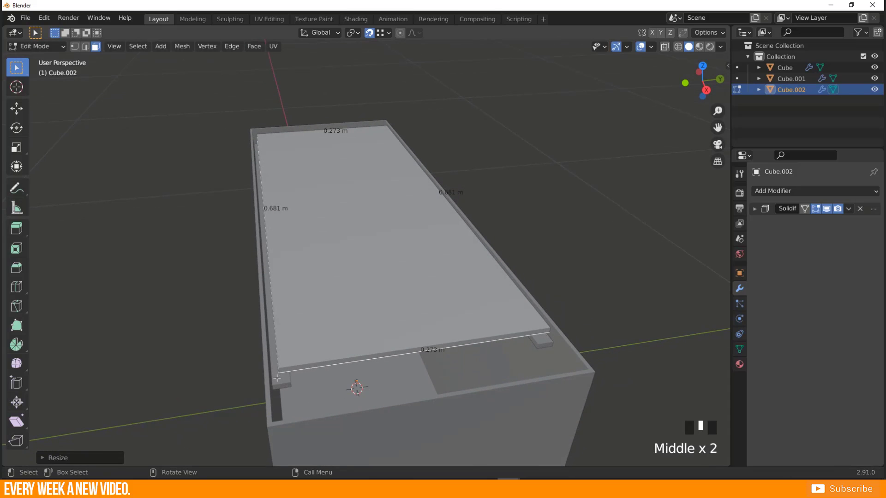
middle_click_drag(284, 381, 342, 290)
scroll(342, 290, "down", 2)
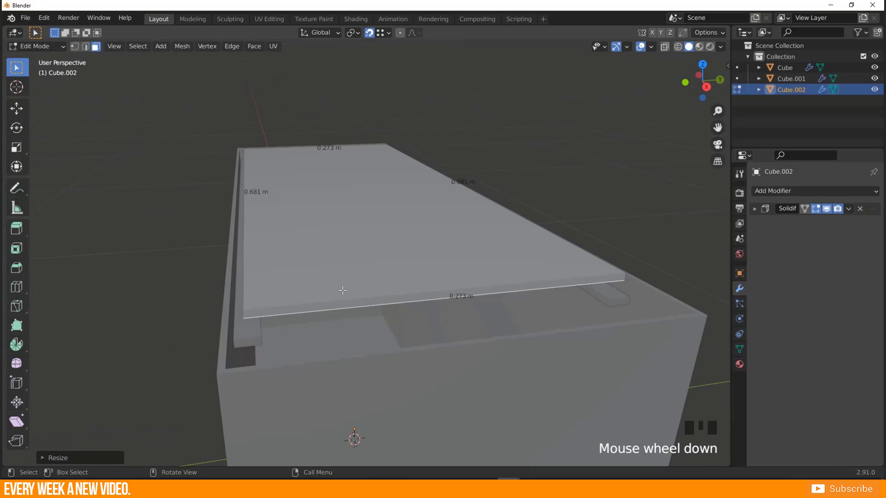
Step: Return to Object Mode and set the cover's Z location to 0 m
key("Tab")
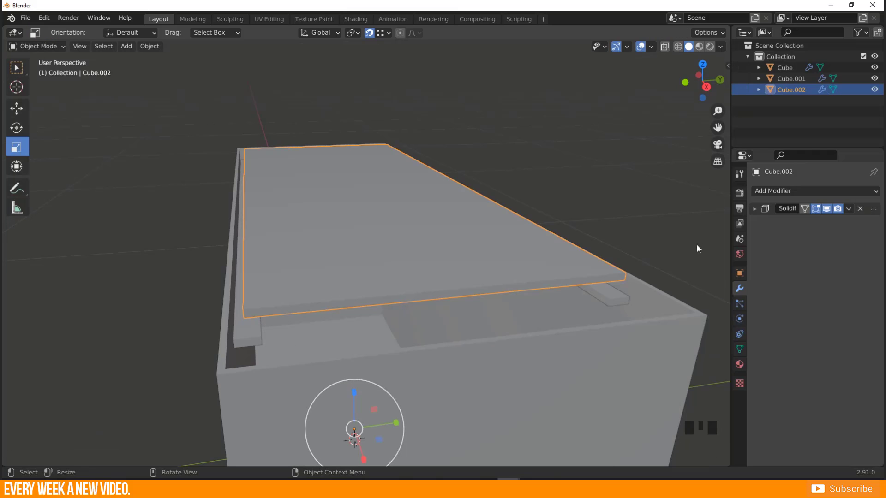
left_click(738, 273)
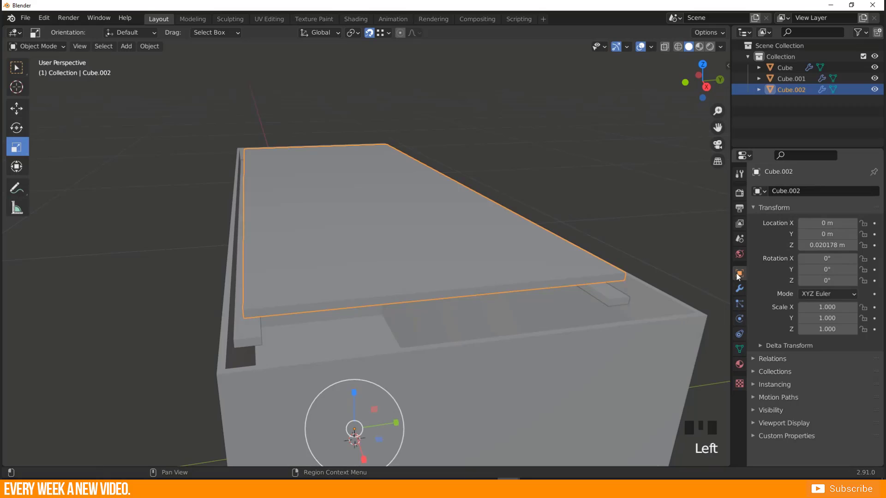
left_click(821, 245)
key("ctrl+a")
type("0")
key("Return")
Step: Set the cover's Z location to 0.006 m to rest it on the support strips
left_click(821, 246)
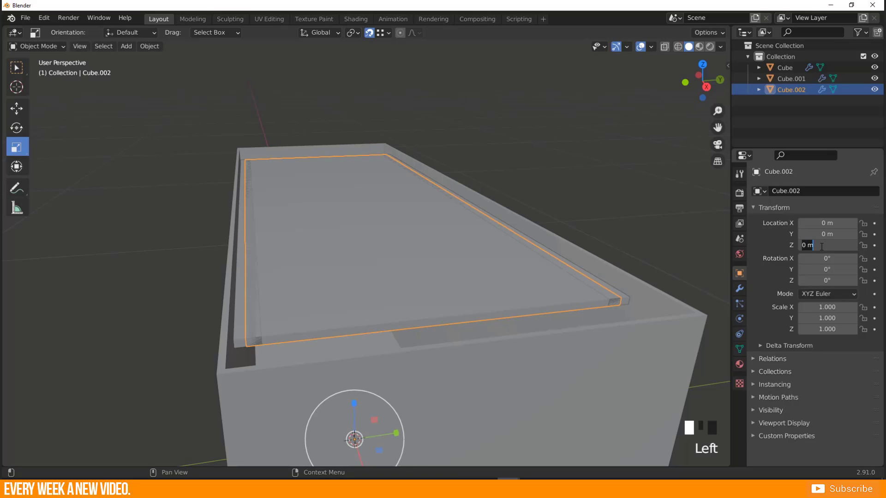
left_click_drag(807, 246, 802, 245)
type("0")
type(".006")
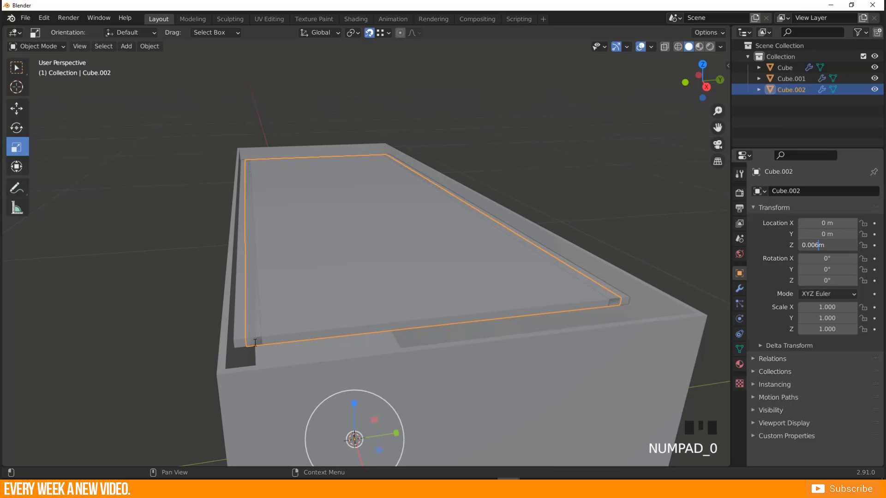
left_click(254, 343)
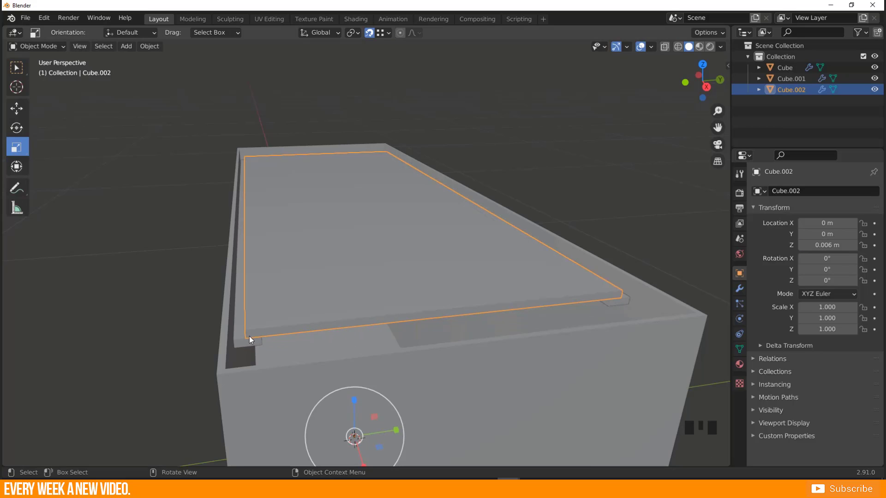
Step: Select the cover's face in Edit Mode and scale it along X only, shortening the cover to about 0.481 m
mouse_move(246, 345)
middle_mouse_down()
mouse_move(255, 329)
mouse_move(231, 334)
mouse_move(253, 334)
middle_mouse_up()
scroll(252, 334, "down", 2)
middle_click_drag(280, 281, 367, 254)
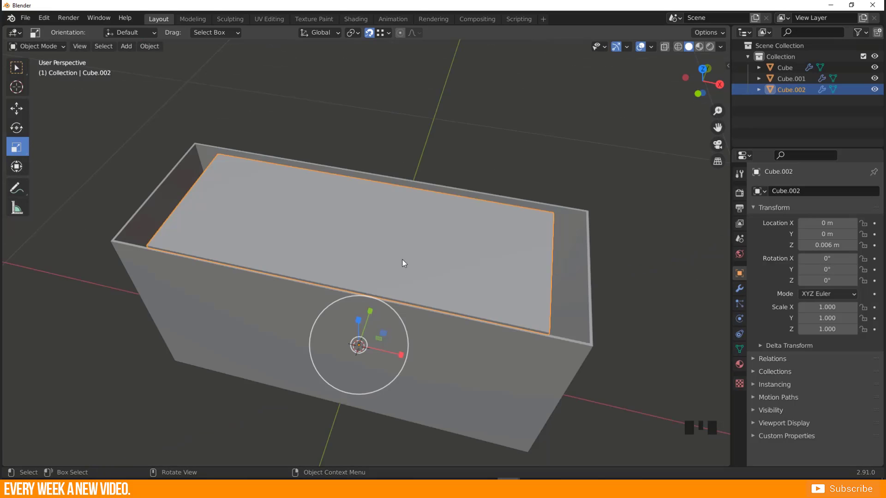
key("Tab")
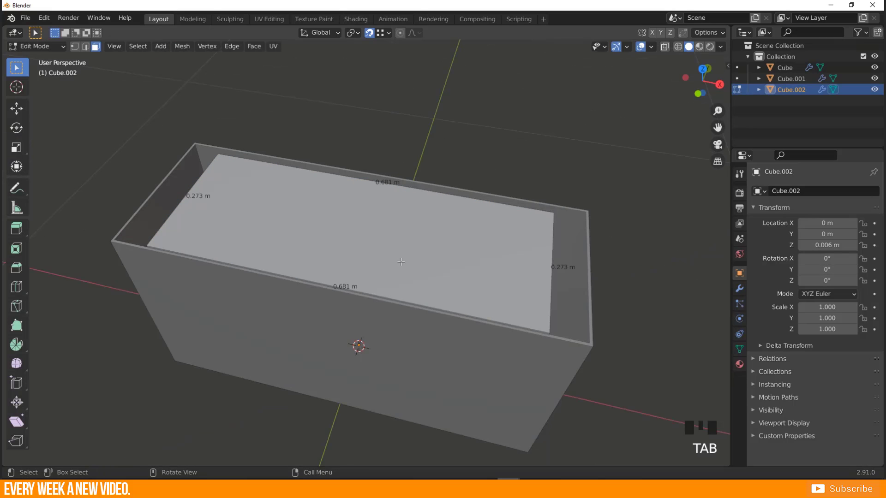
left_click(338, 234)
key("s")
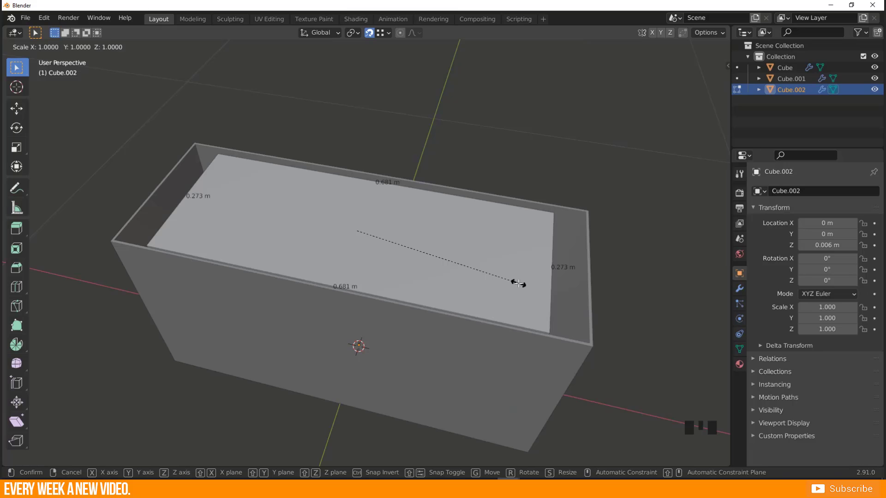
key("x")
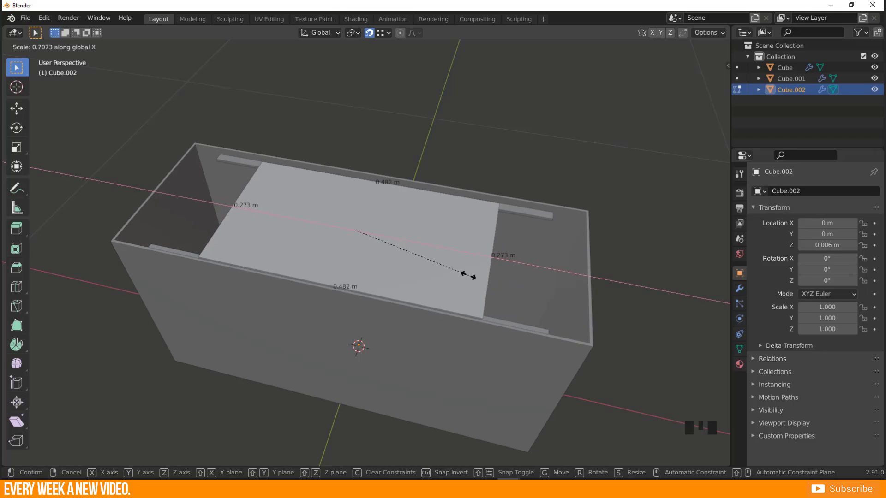
left_click(467, 276)
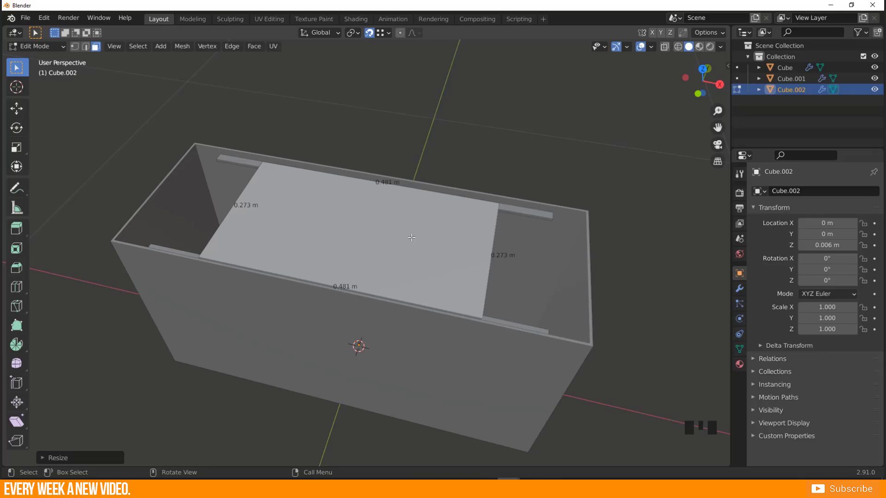
Step: Return to Object Mode and move the cover along X to about -0.144 m, against the tank's short end wall
key("Tab")
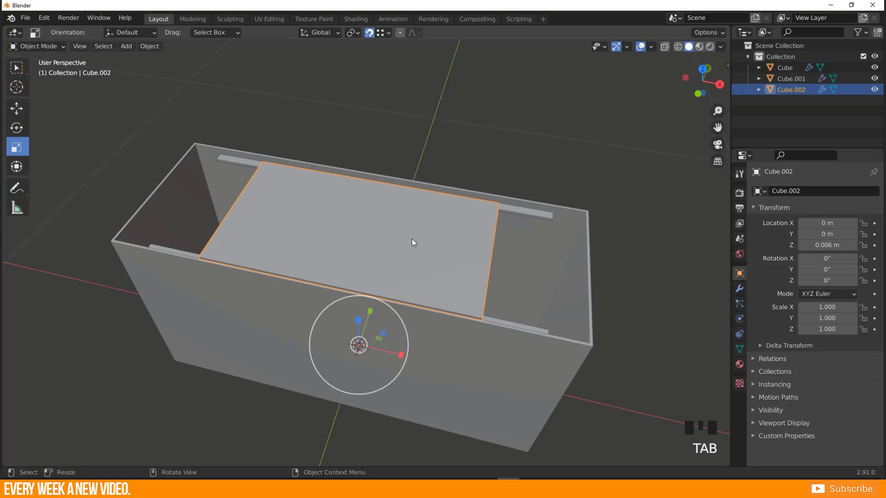
left_click(16, 108)
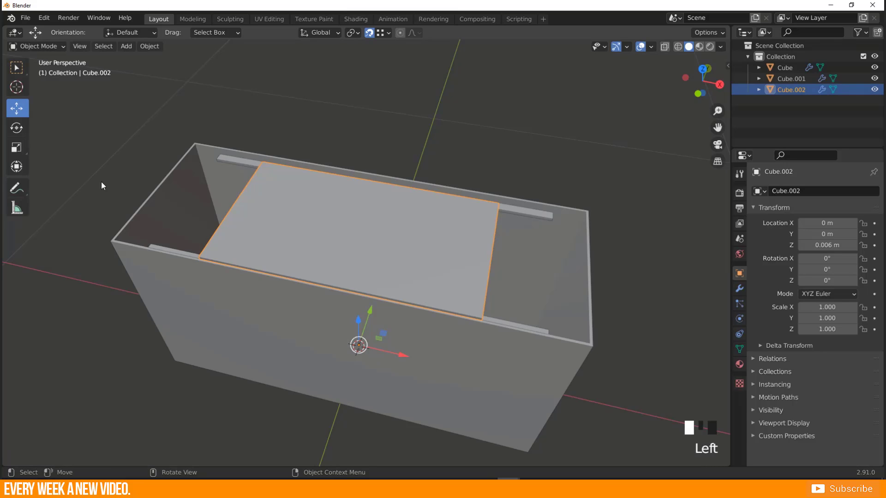
left_click_drag(402, 356, 341, 345)
middle_click_drag(336, 280, 308, 301)
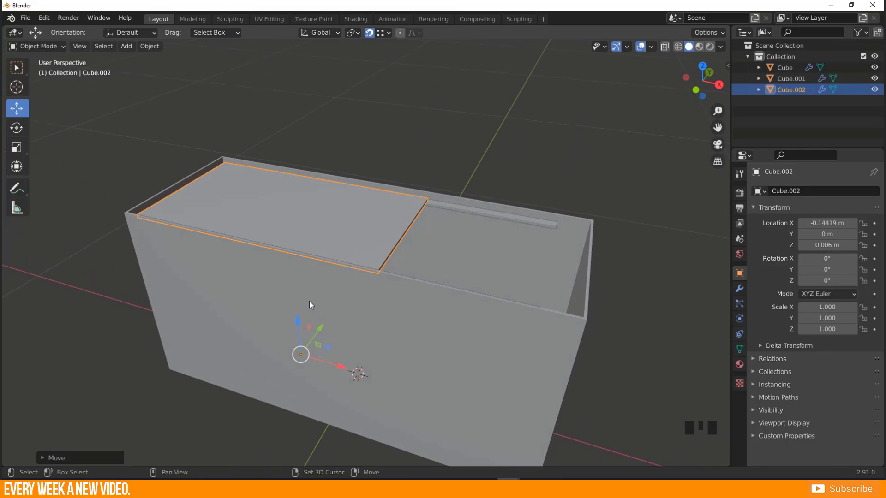
Step: Duplicate the cover in place and set the copy's Z location to 0.012 m
key("shift+d")
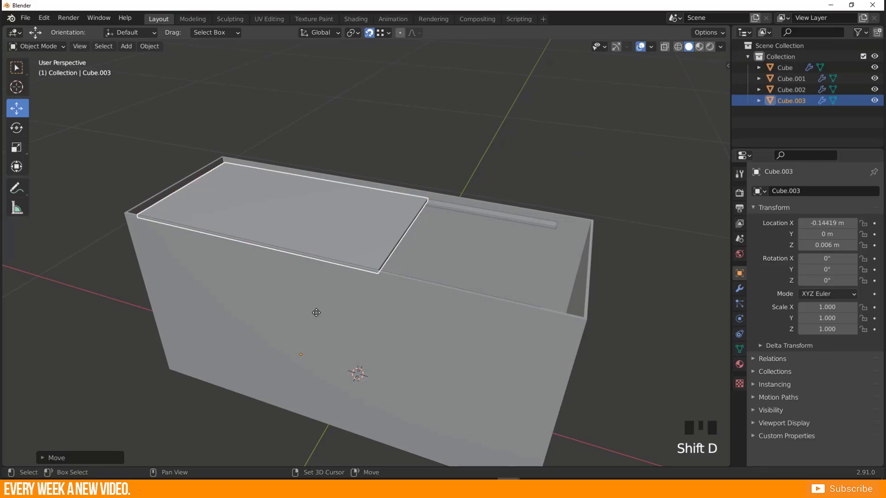
key("Escape")
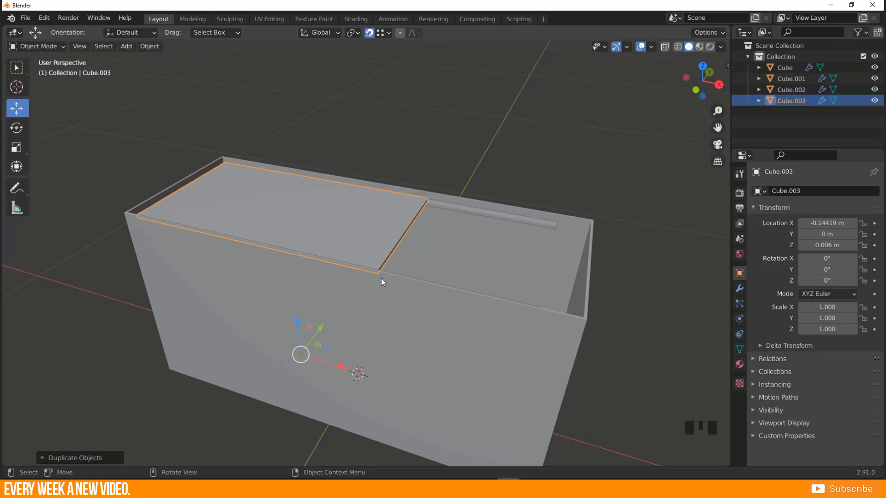
left_click(825, 245)
left_click_drag(818, 245, 811, 246)
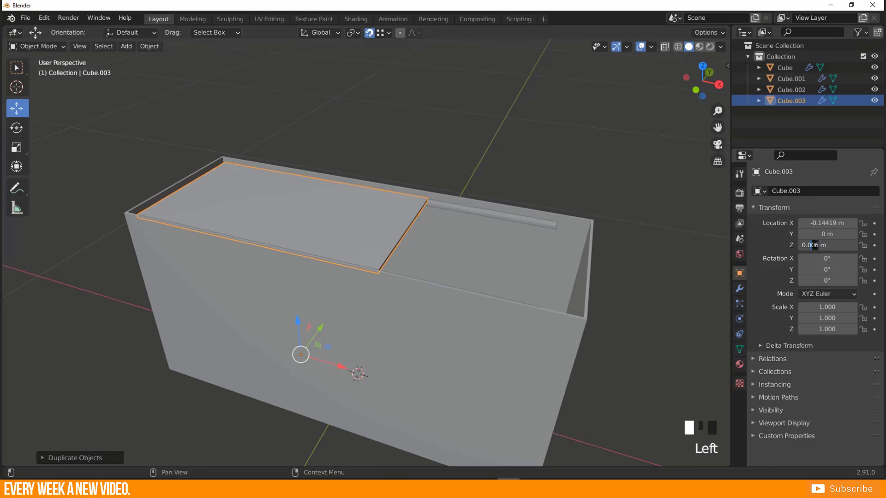
type("12")
key("Return")
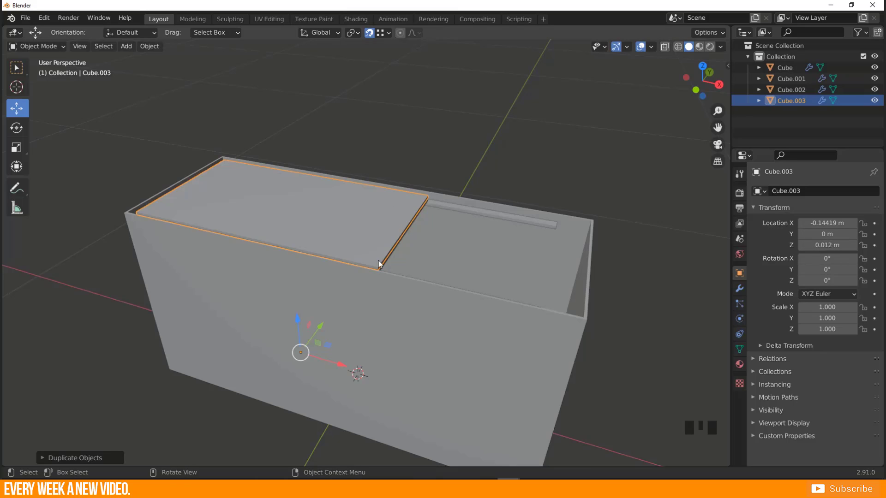
Step: Move the duplicated cover along X to about 0.150 m, towards the opposite short wall, and deselect it
left_click_drag(339, 360, 467, 400)
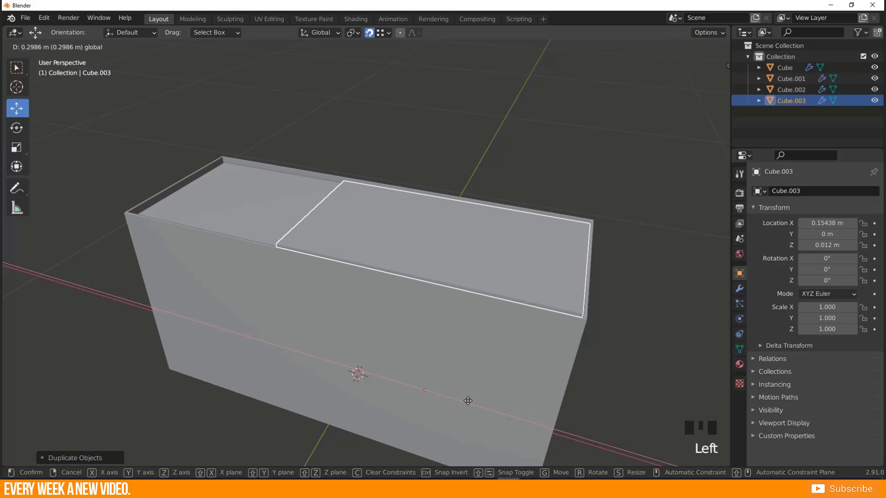
left_click(465, 399)
middle_click_drag(302, 318, 157, 201)
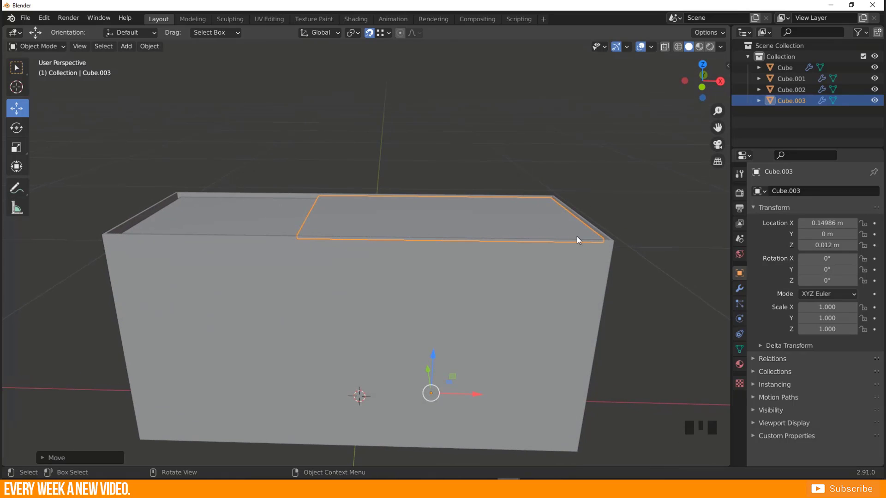
middle_click_drag(558, 250, 563, 250)
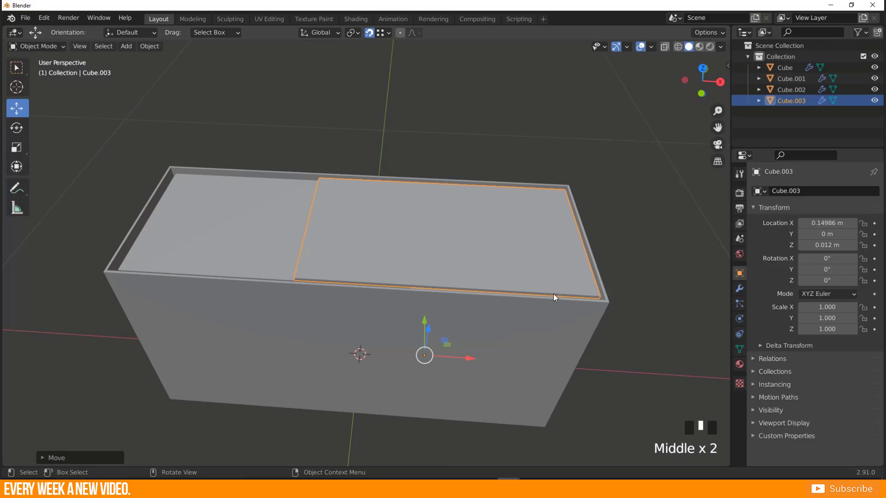
scroll(392, 278, "down", 2)
middle_click_drag(392, 277, 256, 245)
left_click(196, 240)
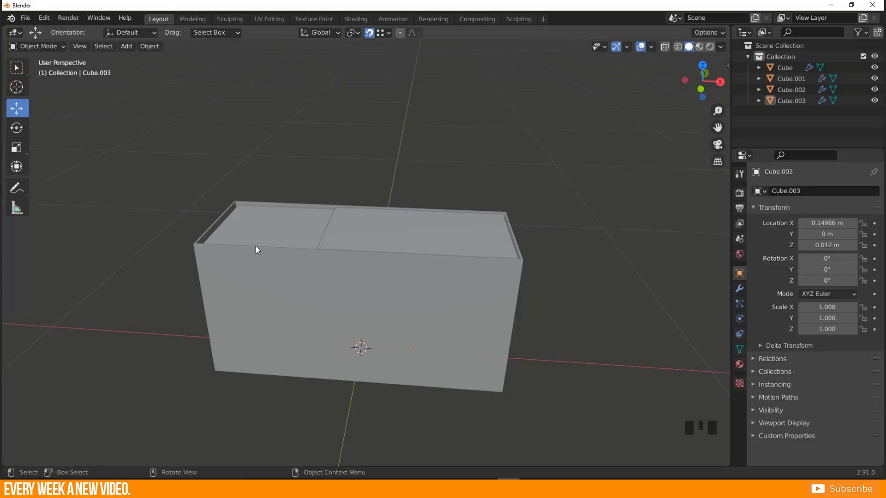
Step: Rename the tank object Cube as "Fish Tank"
middle_click_drag(559, 361, 498, 351)
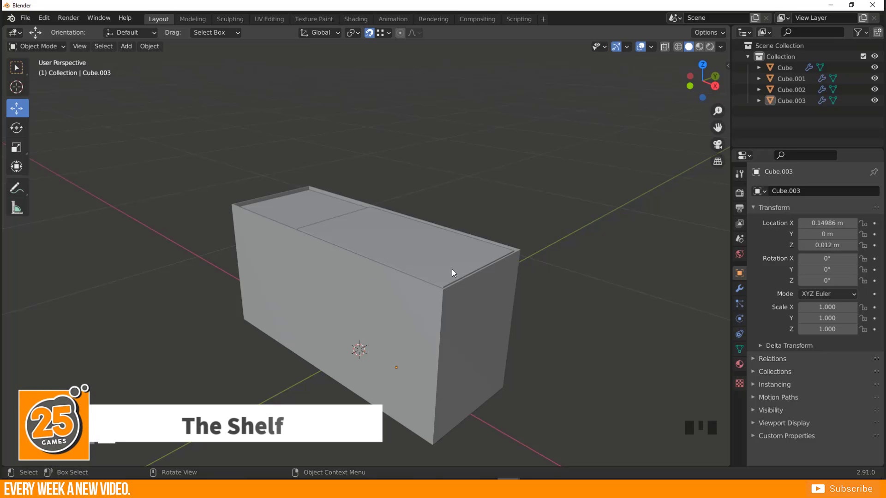
middle_click_drag(340, 291, 366, 292)
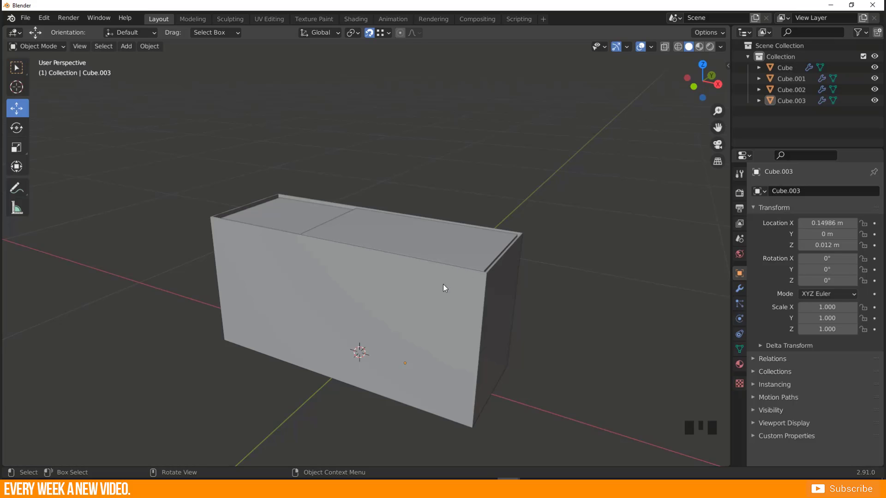
left_click(785, 67)
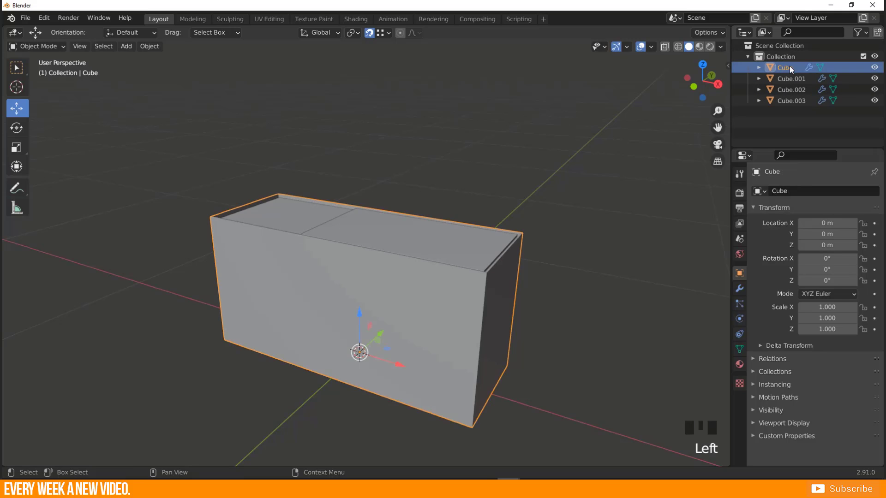
double_click(785, 68)
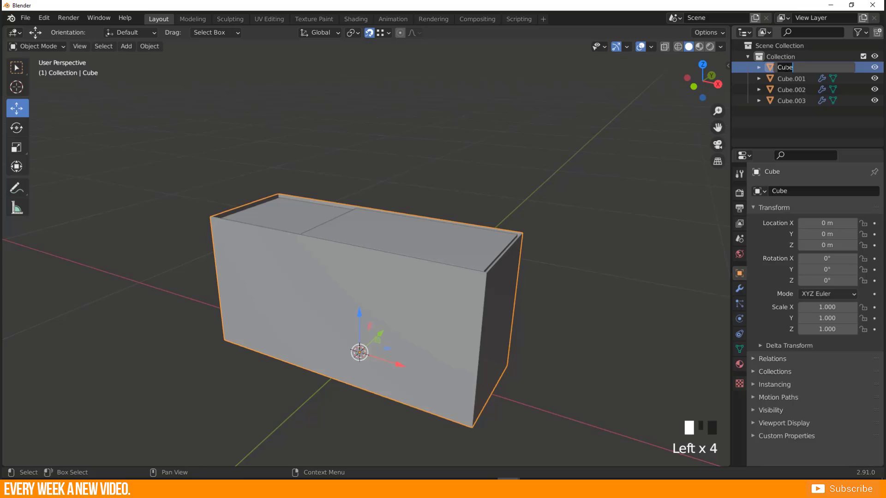
type("Fih")
key("BackSpace")
type("sh T")
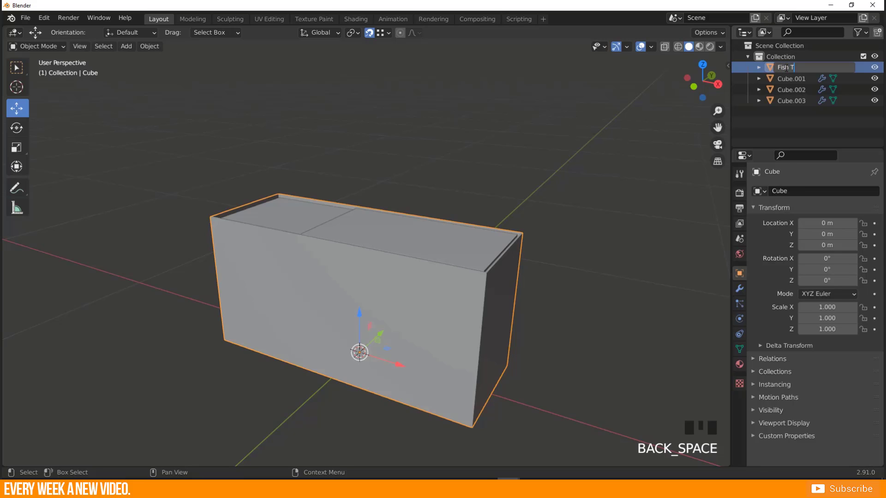
type("ank")
key("Return")
Step: Rename the support strips object Cube.001 as "Fish Tank Holder"
left_click(784, 68)
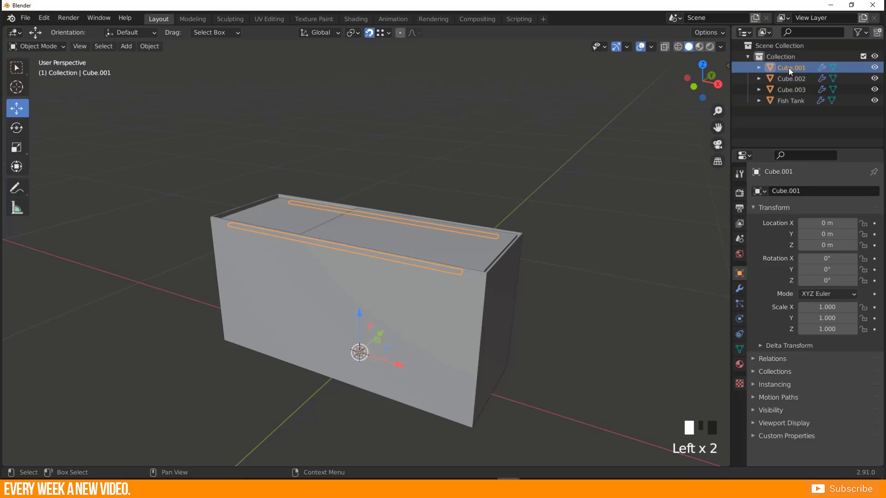
double_click(787, 68)
type("Fish Tank Holder")
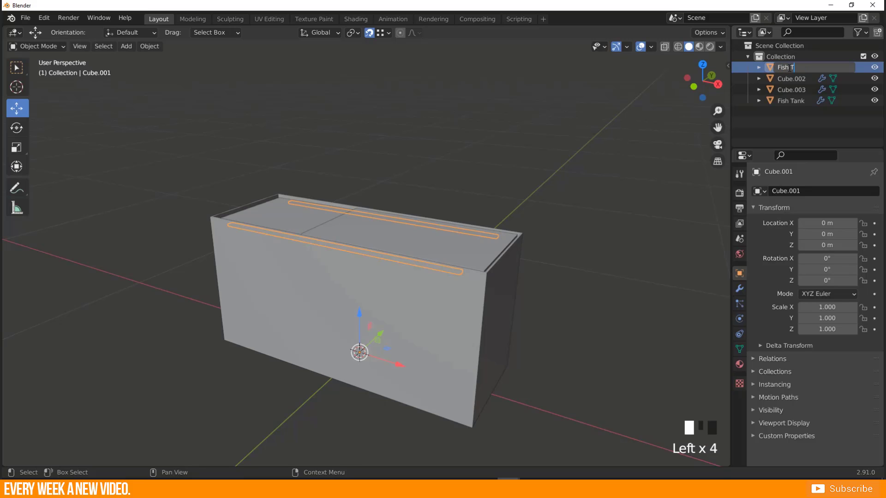
key("Return")
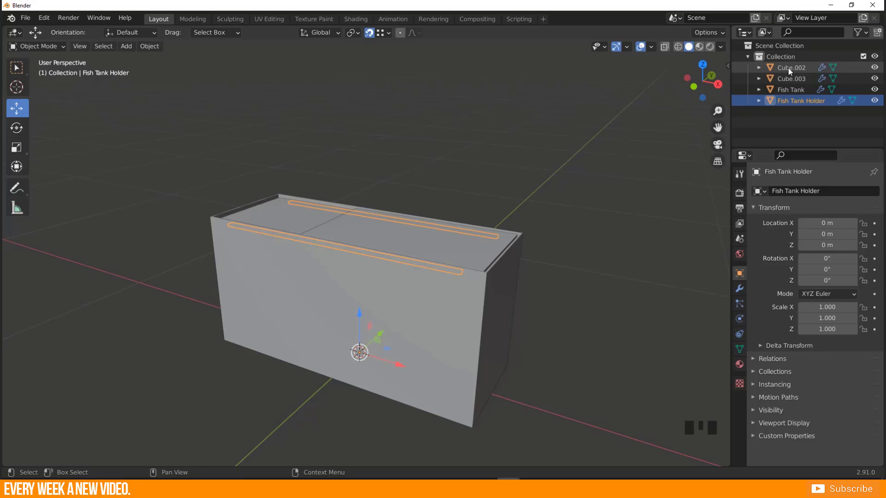
Step: Rename the lower cover panel Cube.002 as "Fish Tank Cover Plate 1"
left_click(788, 68)
double_click(787, 68)
type("F")
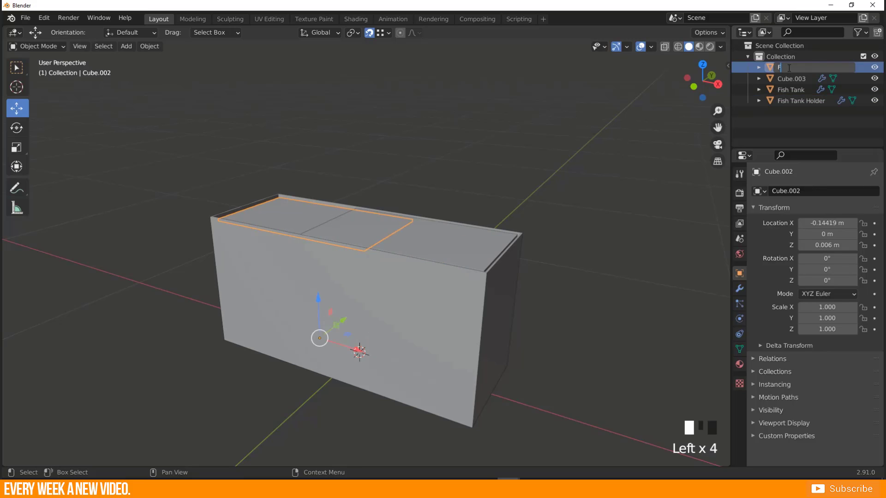
type("ish Tank Cover P")
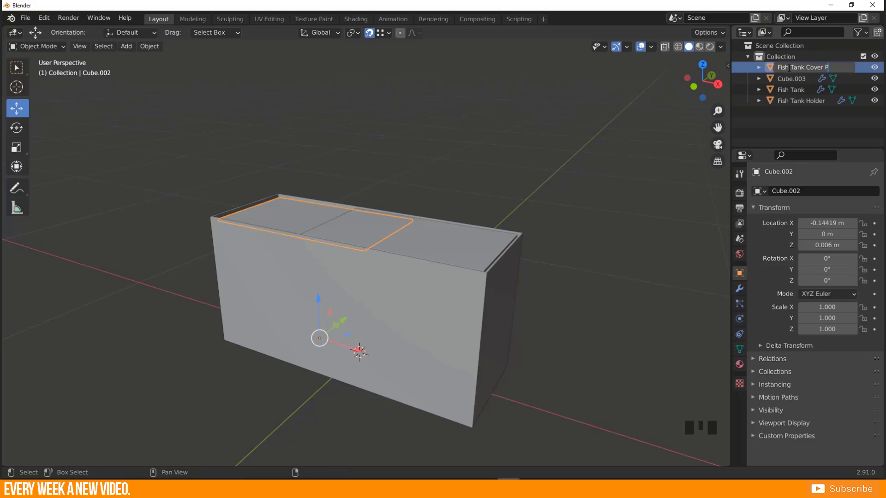
type("late 1")
key("Return")
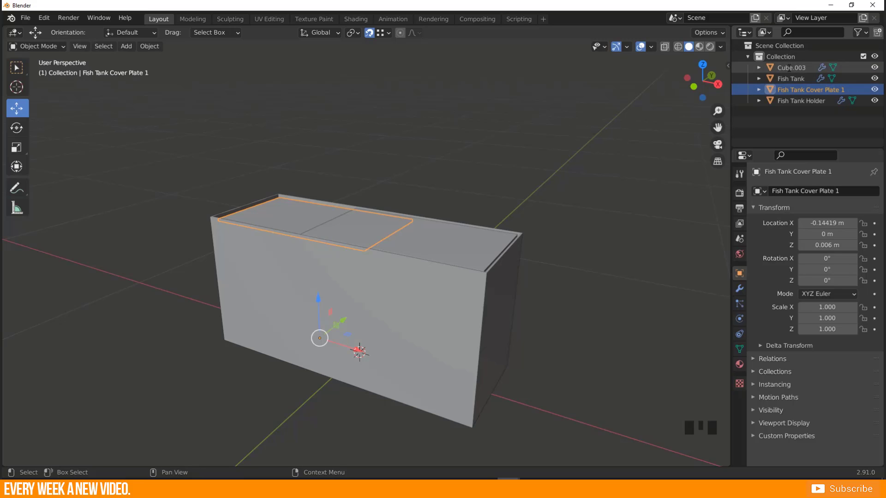
Step: Rename the upper cover panel Cube.003 as "Fish Tank Cover Plate 2"
left_click(789, 68)
double_click(791, 68)
type("Fi")
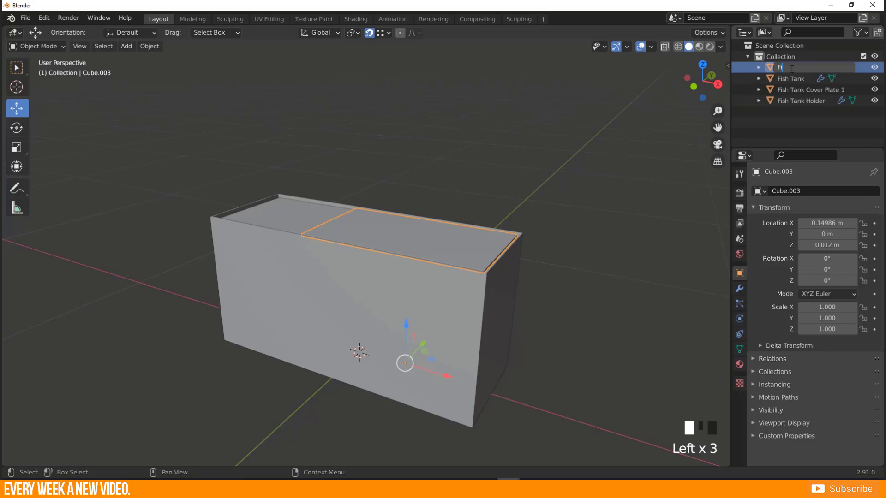
type("sh Tank Cover Plate 2")
key("Return")
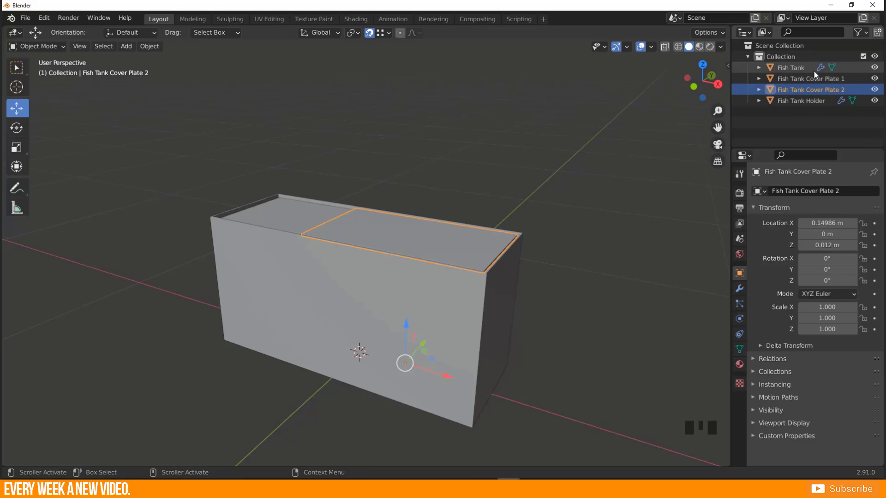
Step: Deselect everything and add a mesh plane at the world origin under the tank, keeping the default 2 m size
middle_click_drag(502, 290, 255, 397)
left_click(199, 403)
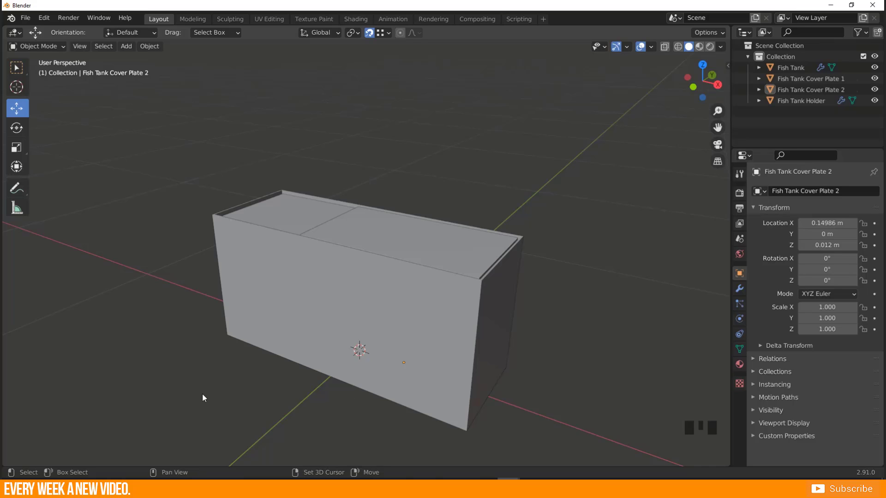
key("shift+a")
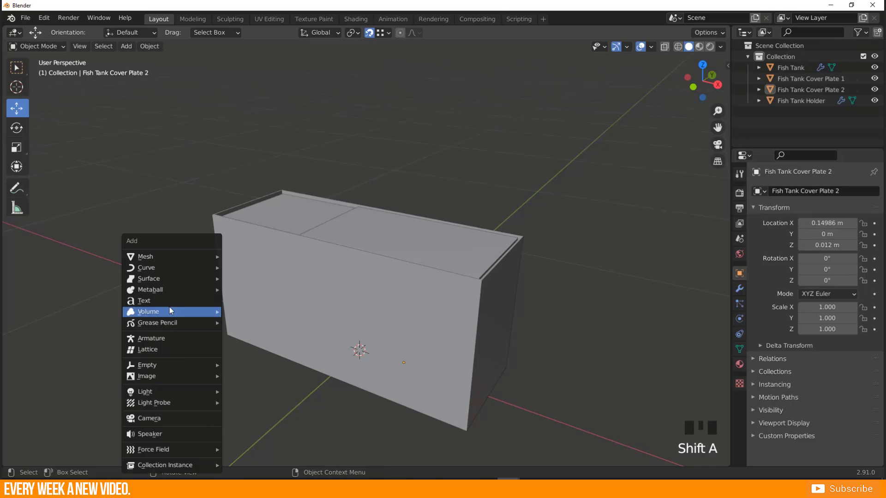
mouse_move(154, 254)
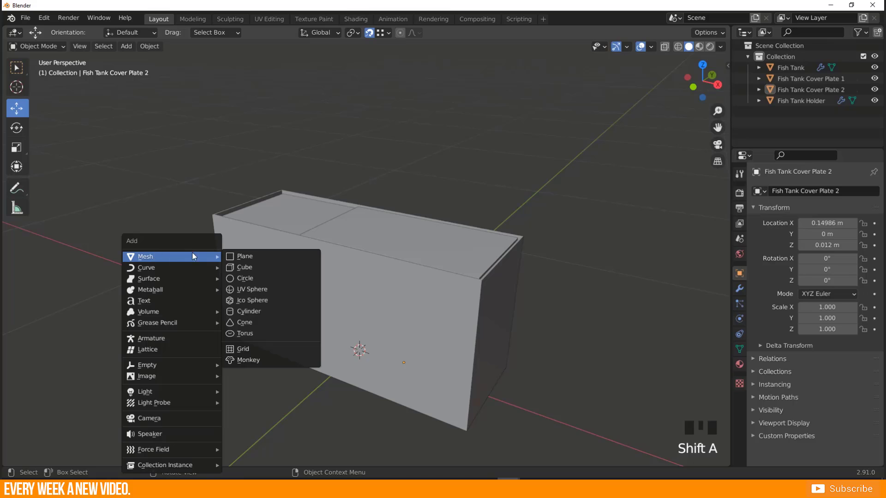
left_click(243, 260)
scroll(243, 261, "down", 4)
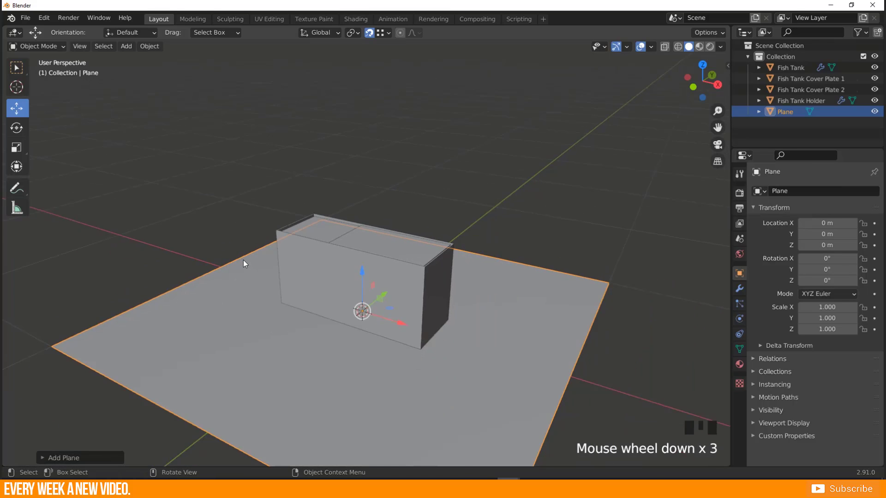
left_click(43, 457)
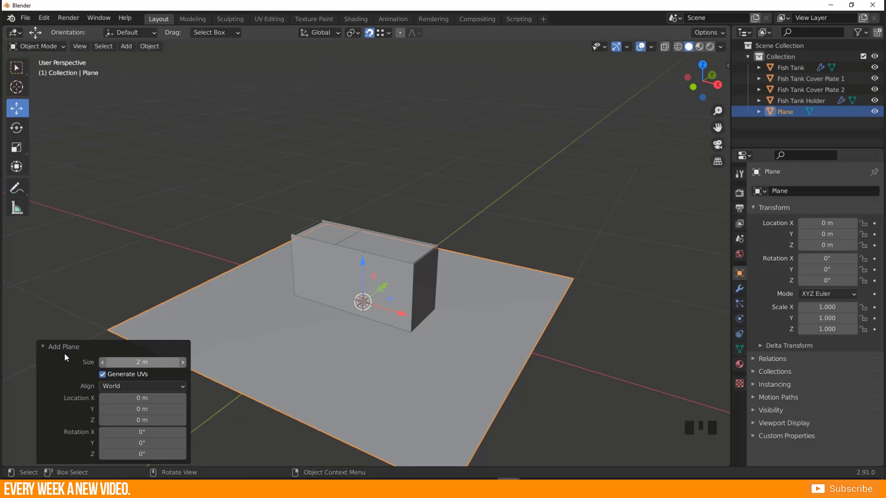
left_click(42, 346)
left_click(238, 376)
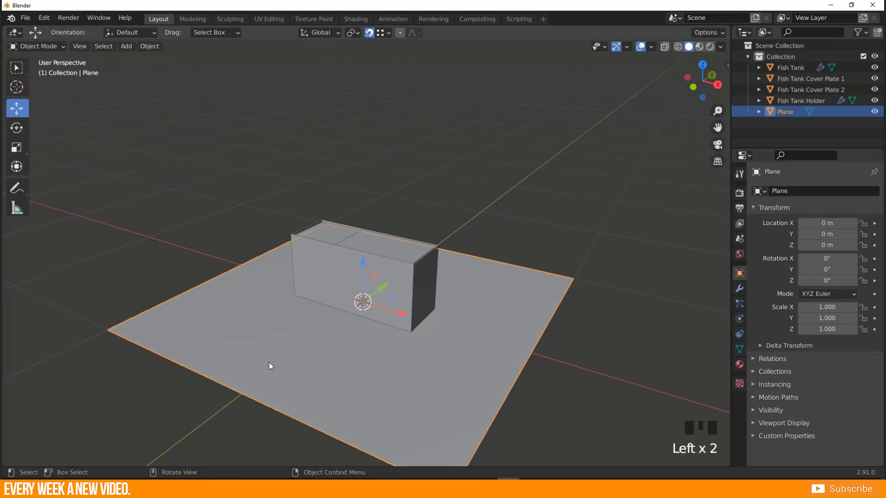
Step: Scale the plane to about 0.195 along Y and 0.483 along X, leaving a small margin around the tank's base
key("s")
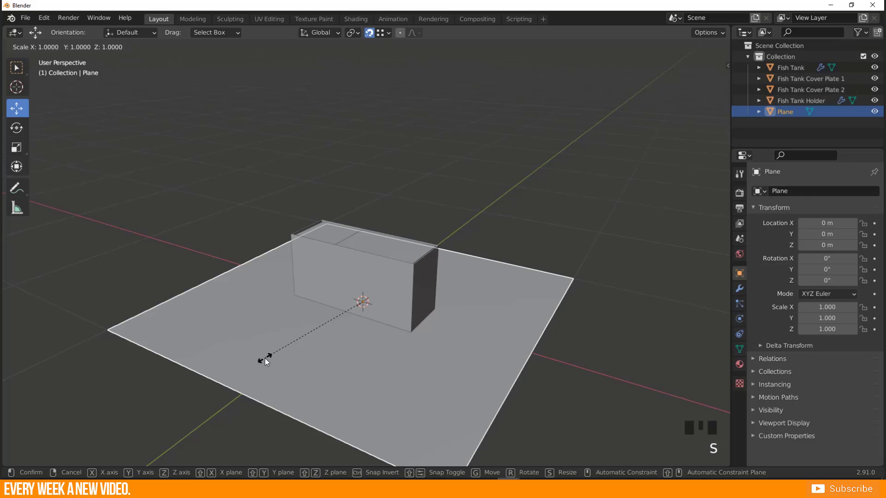
key("y")
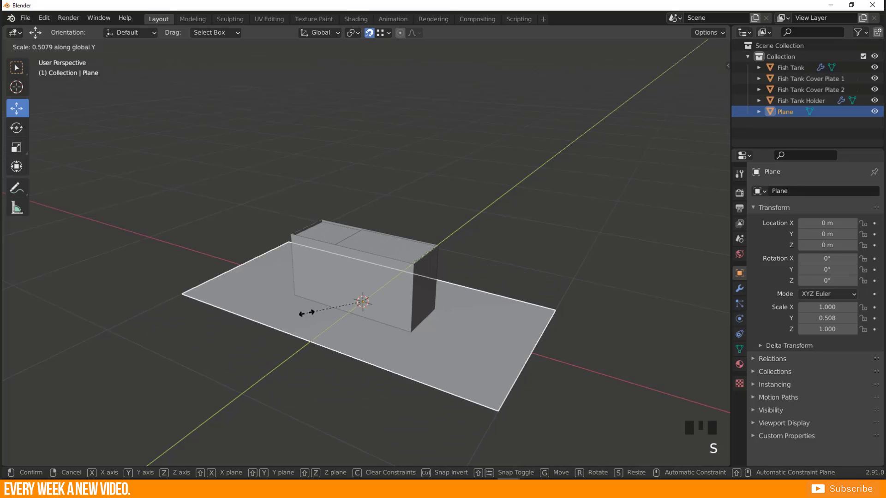
left_click(345, 289)
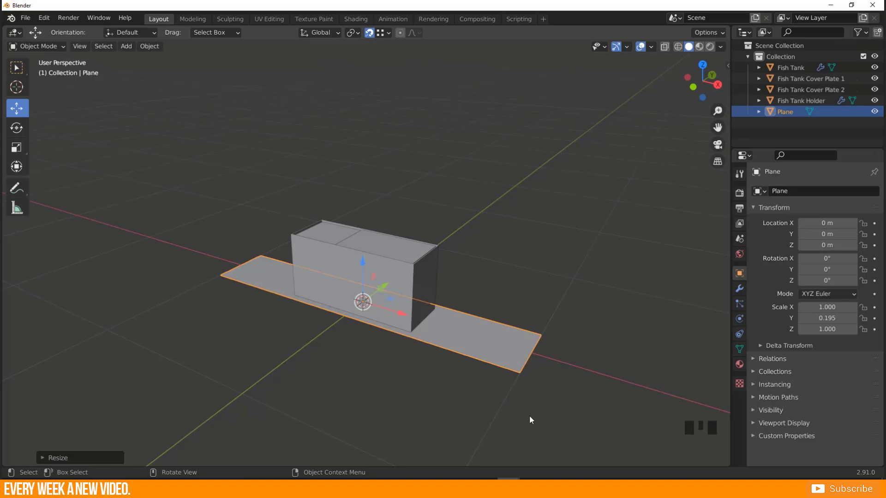
key("s")
key("x")
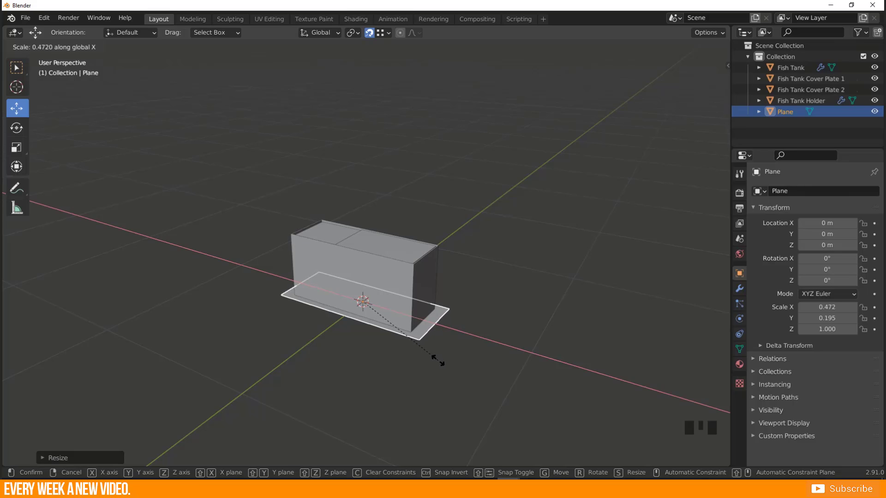
left_click(440, 361)
scroll(360, 388, "up", 3)
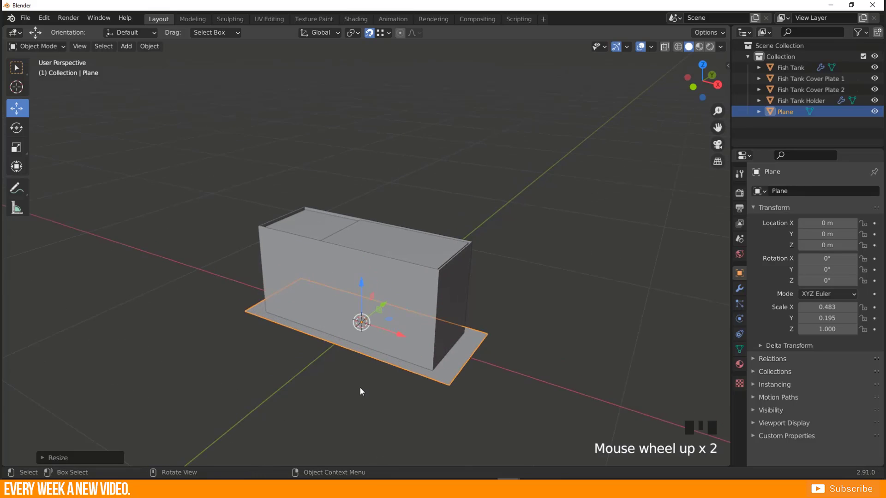
Step: Apply the scale of the plane under the tank so its X and Y scale values are reset
key("ctrl+z")
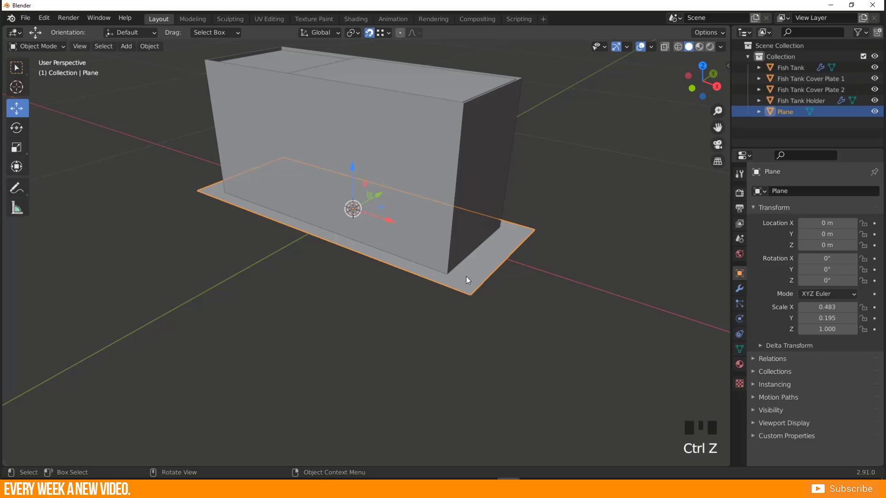
middle_click_drag(466, 276, 467, 276)
key("ctrl+a")
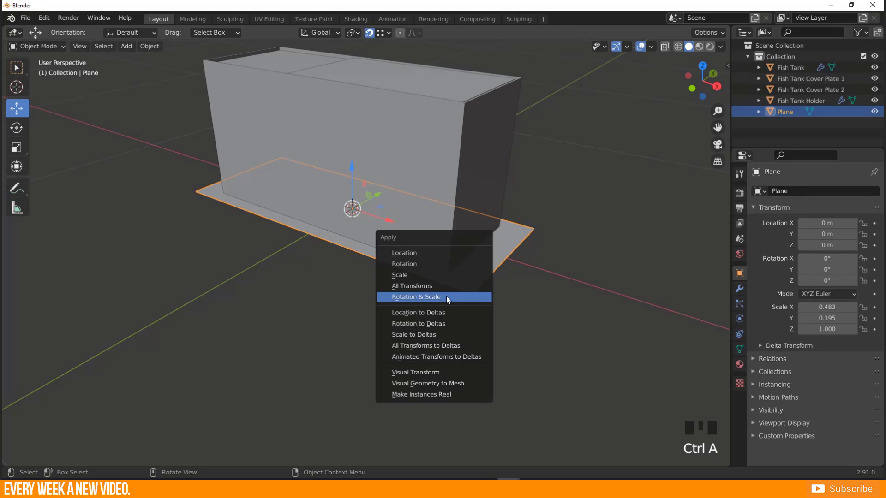
left_click(400, 276)
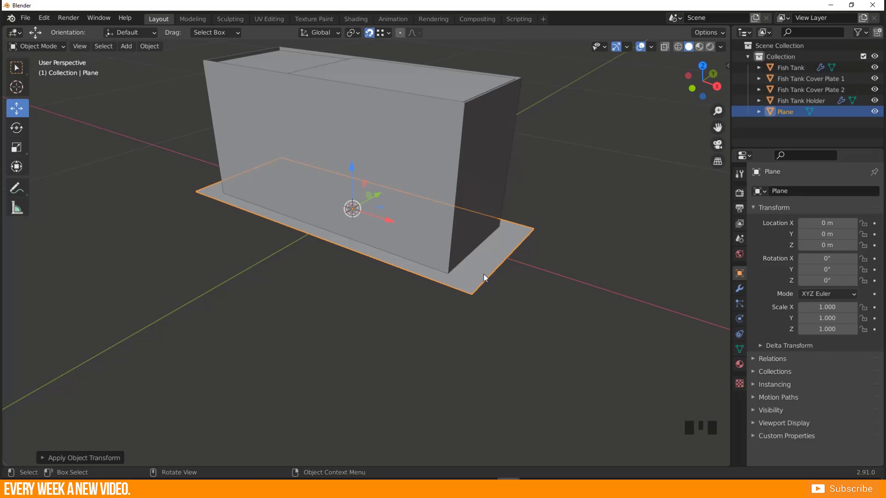
Step: Add a Solidify modifier to the plane under the tank to turn it into a board
middle_click_drag(483, 275, 439, 288)
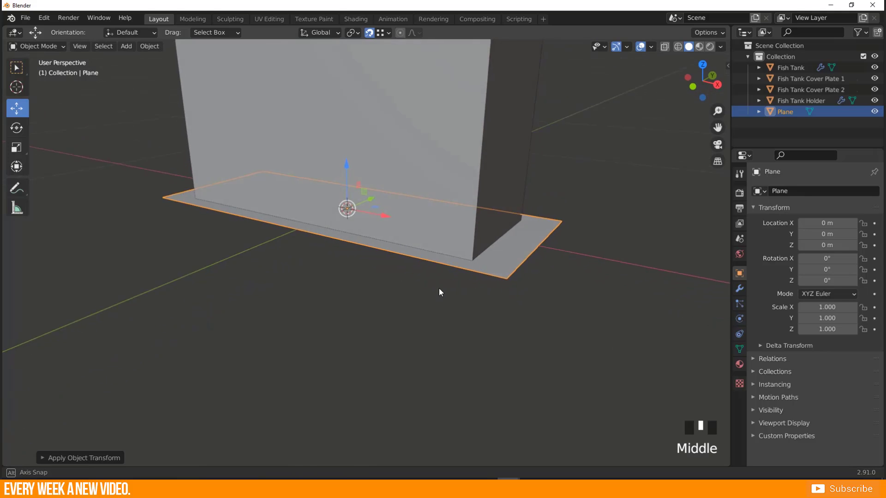
scroll(438, 286, "down", 1)
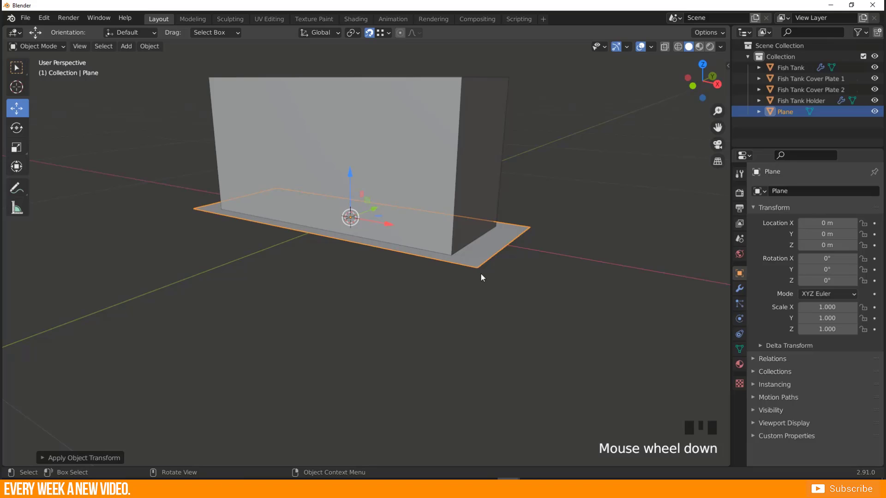
left_click(739, 289)
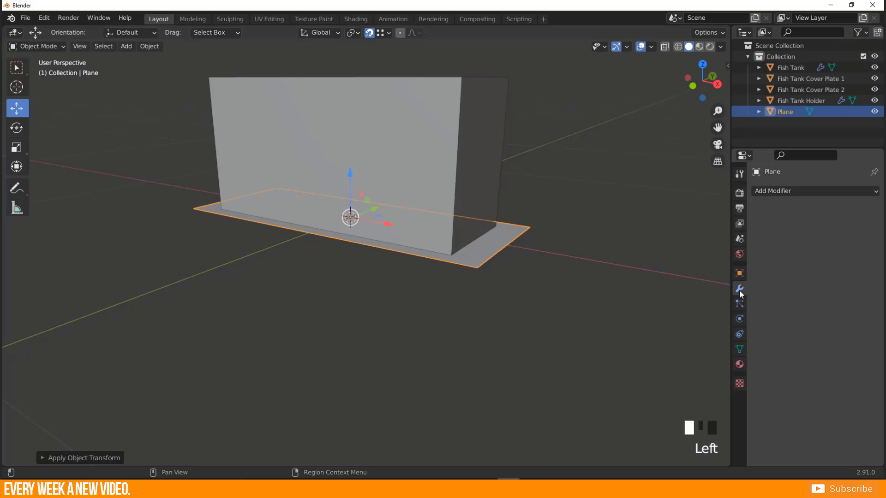
left_click(784, 190)
left_click(646, 364)
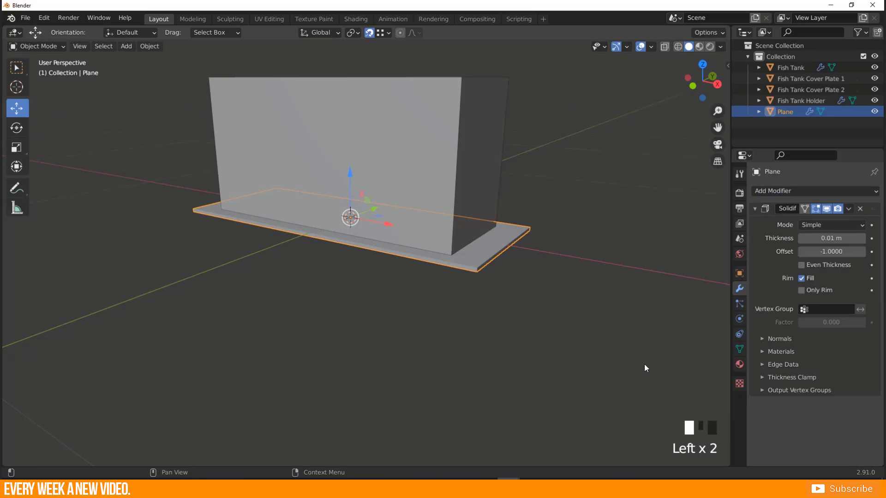
Step: Set the Solidify thickness of the board under the tank to 0.04 m
scroll(539, 271, "up", 3)
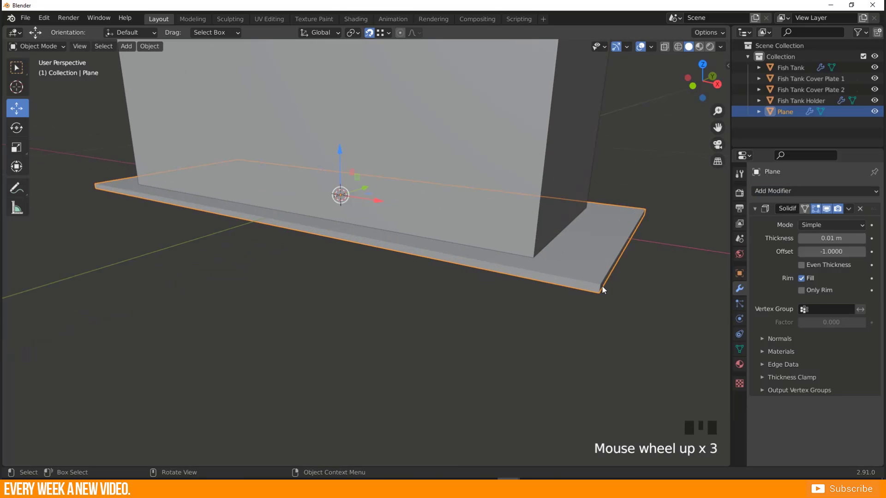
left_click(812, 238)
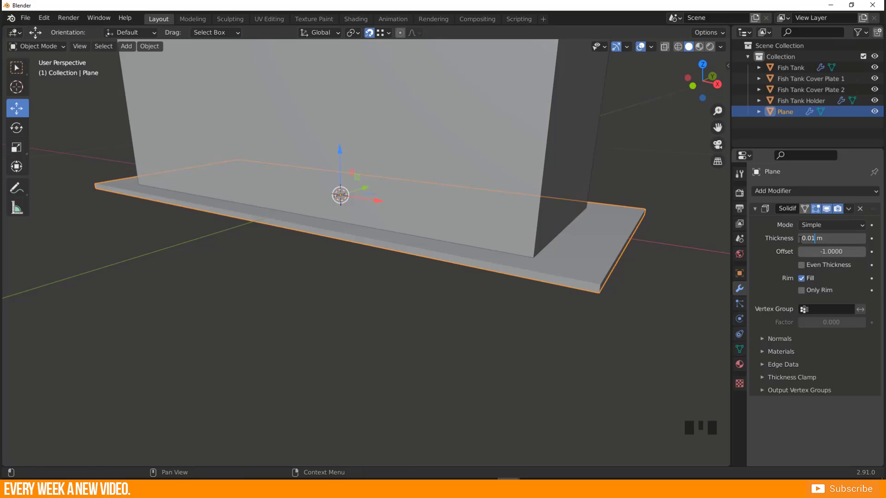
key("BackSpace")
type("4")
key("Return")
Step: Duplicate the shelf board in place, leaving the copy at the original's position
scroll(463, 259, "down", 3)
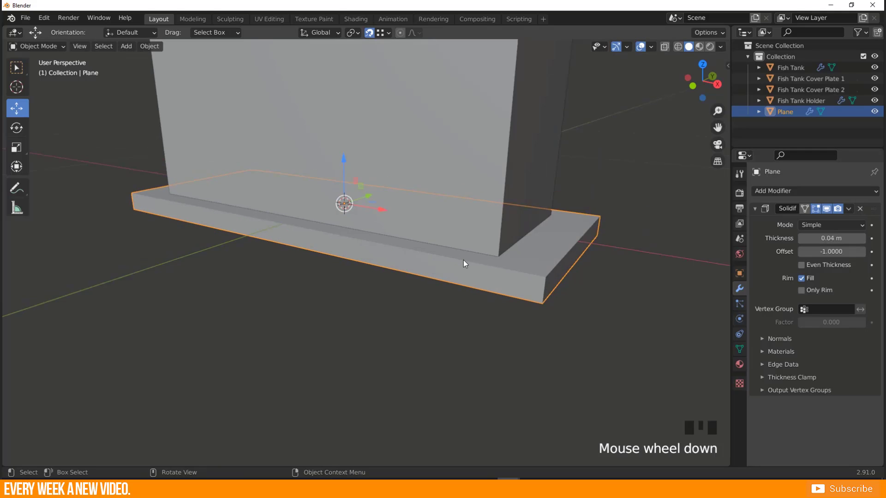
middle_click_drag(439, 273, 360, 270)
scroll(360, 269, "up", 1)
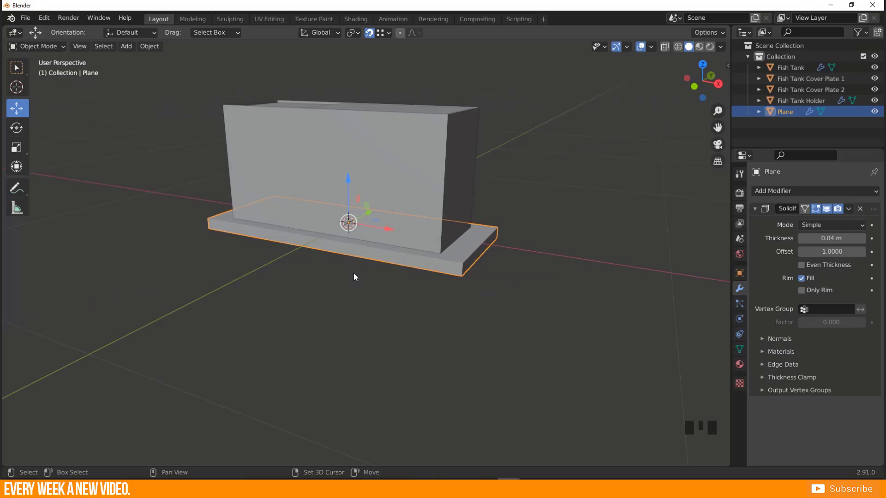
key("shift+d")
right_click(368, 292)
middle_click_drag(368, 293, 266, 261)
key("Tab")
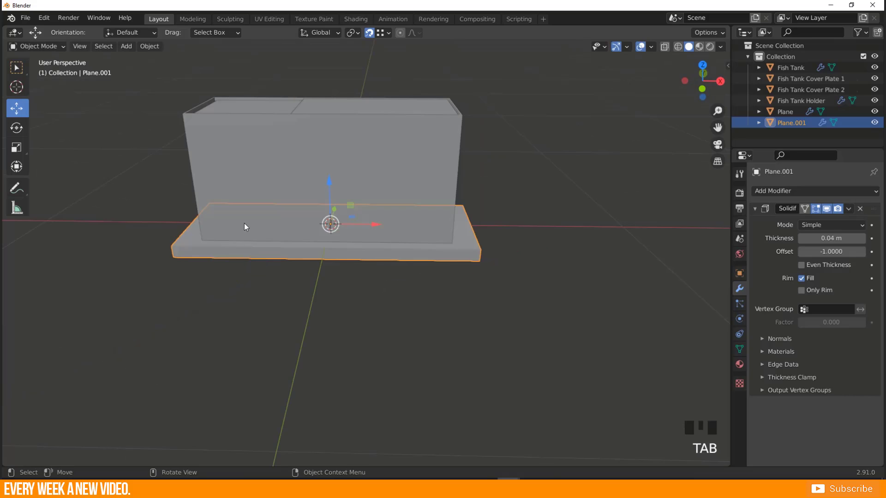
Step: Move the duplicated board in the positive X direction so its end meets the end of the original board
key("g")
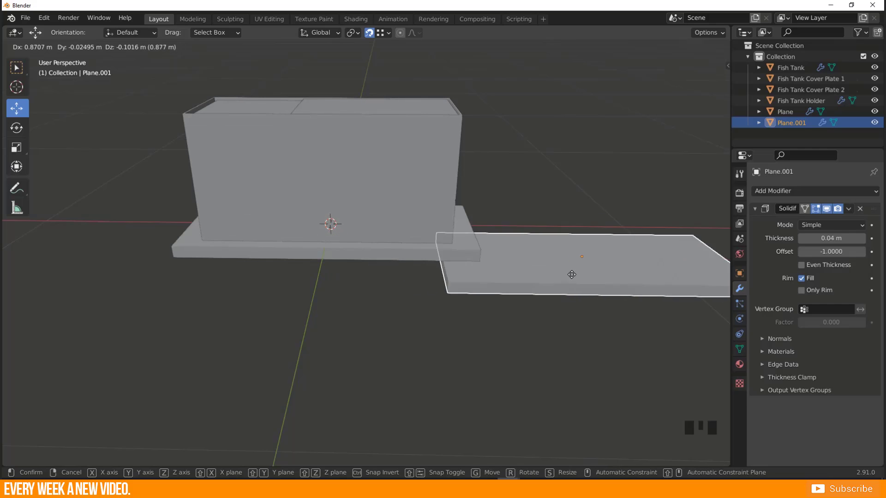
left_click(657, 245)
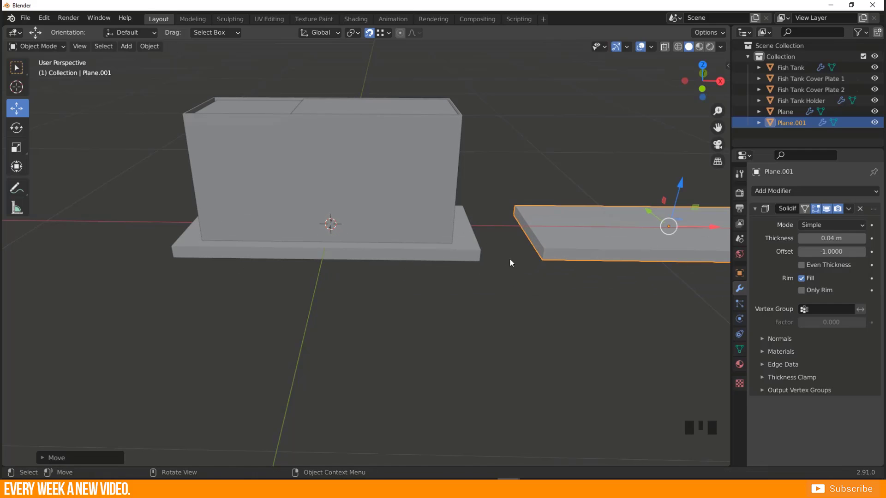
key("g")
left_click(484, 251)
Step: Rotate the duplicated board 90° about the global Y axis so it stands upright
middle_click_drag(484, 252, 394, 277, "shift")
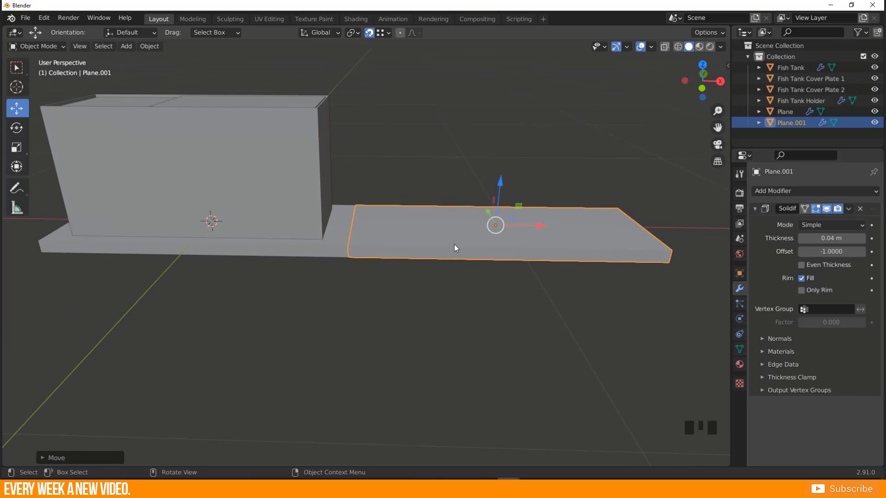
key("r")
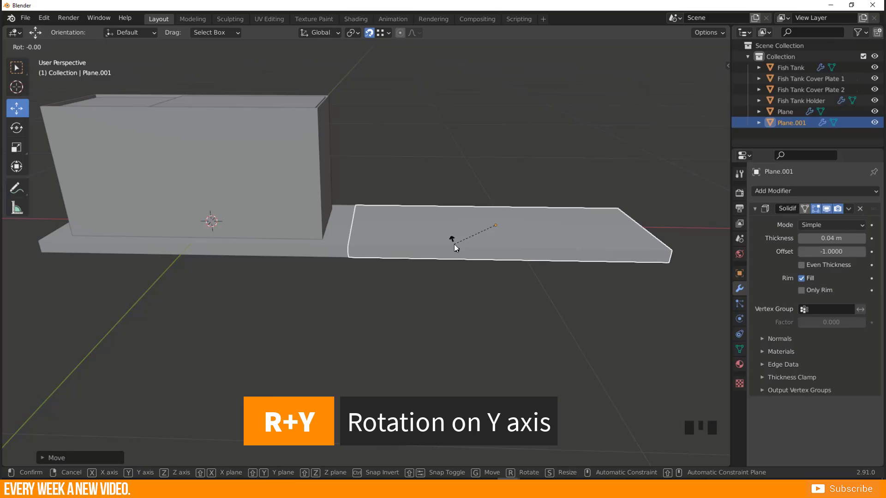
type("y")
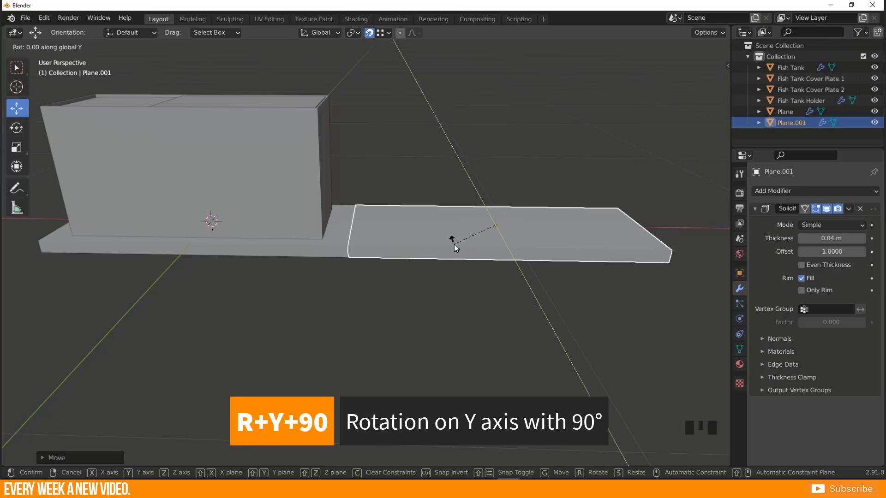
type("90")
key("Return")
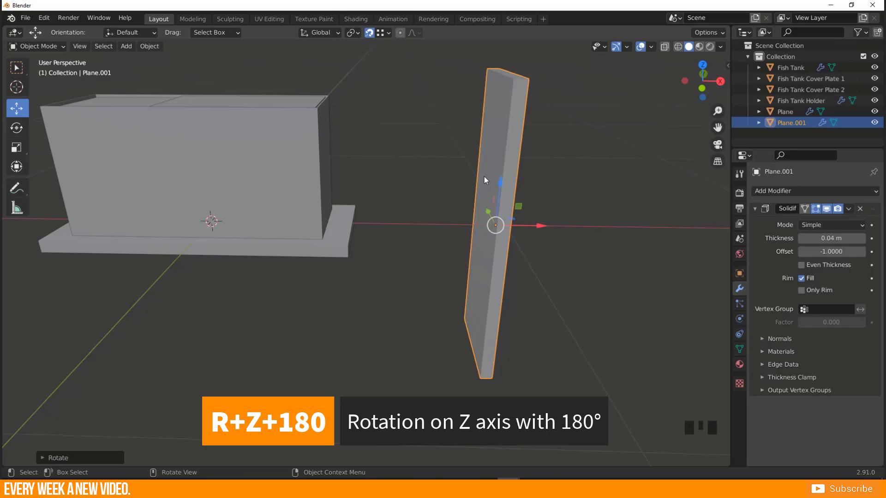
Step: Rotate the upright board 180° about the global Z axis to flip its thickness to the other side
key("r")
key("z")
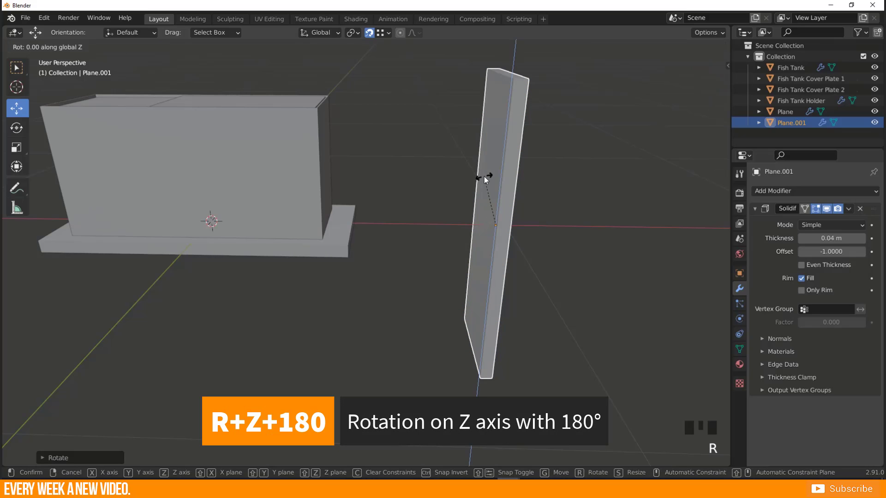
type("80")
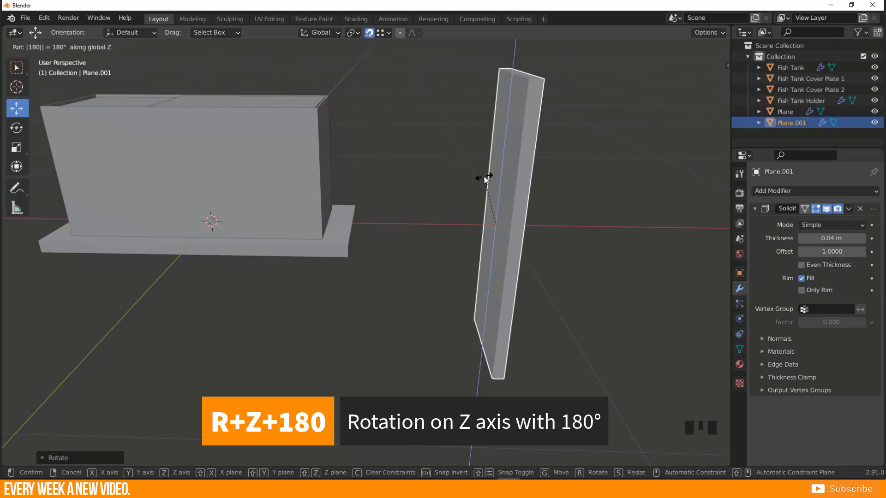
key("Return")
Step: Move the upright board along X until it sits against the positive X end of the horizontal shelf board
middle_click_drag(477, 175, 478, 244)
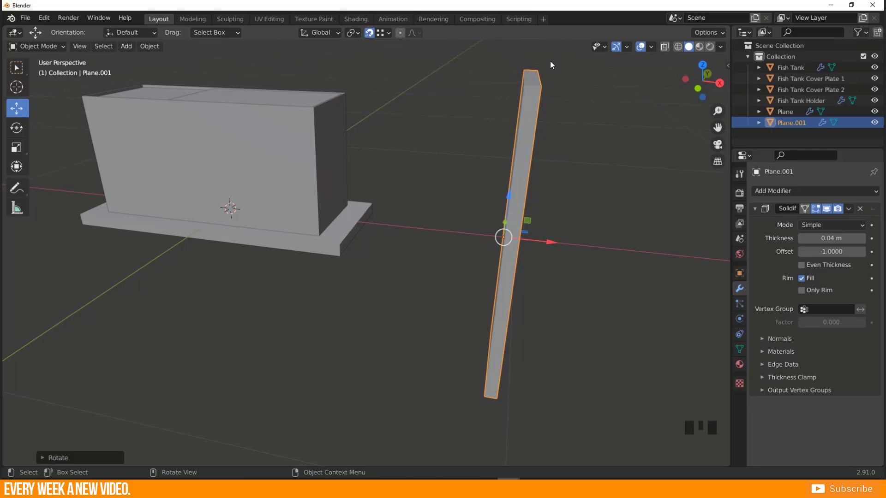
middle_click_drag(516, 70, 577, 106)
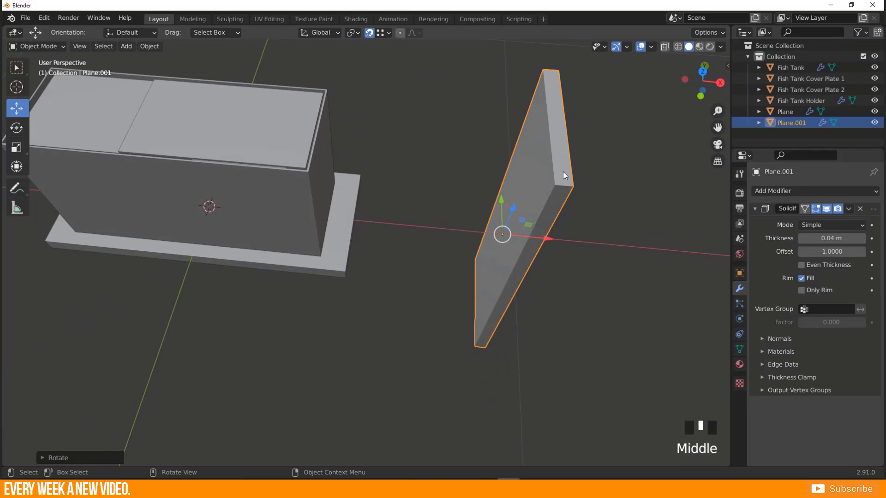
middle_click_drag(480, 253, 530, 239)
left_click_drag(542, 236, 342, 257)
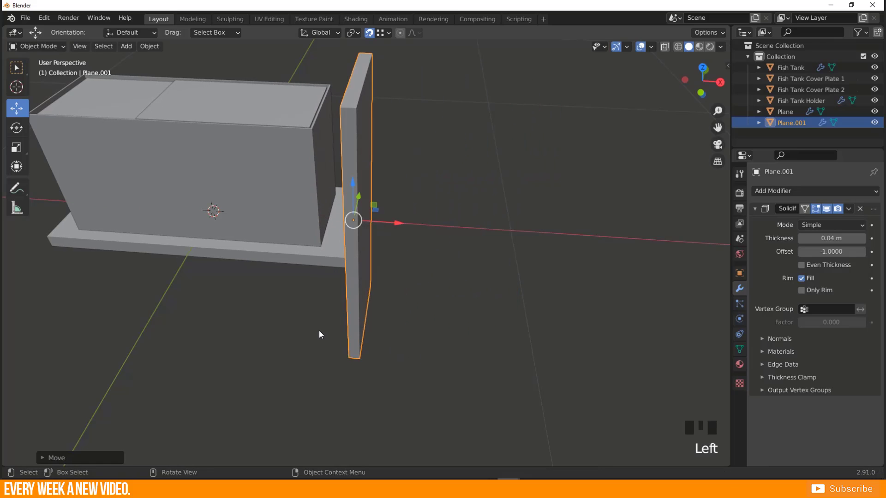
Step: Move the upright side plate's entire mesh down along Z until its top is about level with the horizontal plate's top surface
middle_click_drag(319, 330, 316, 281)
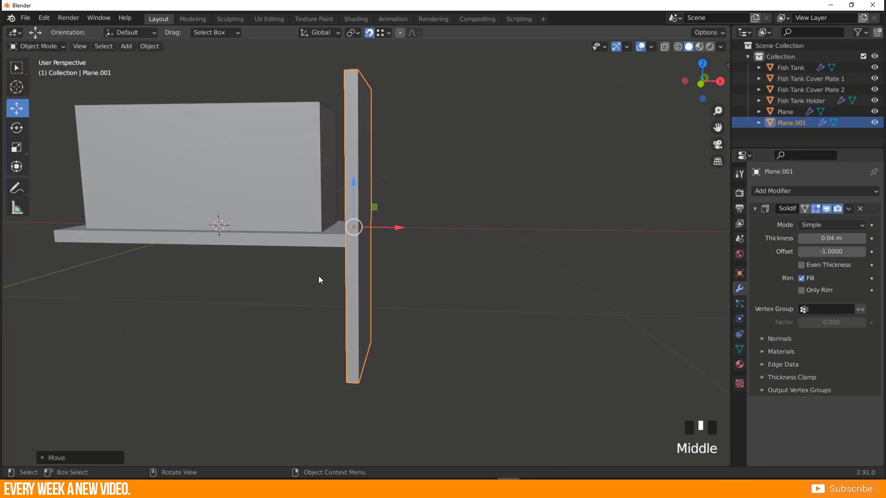
key("Tab")
key("a")
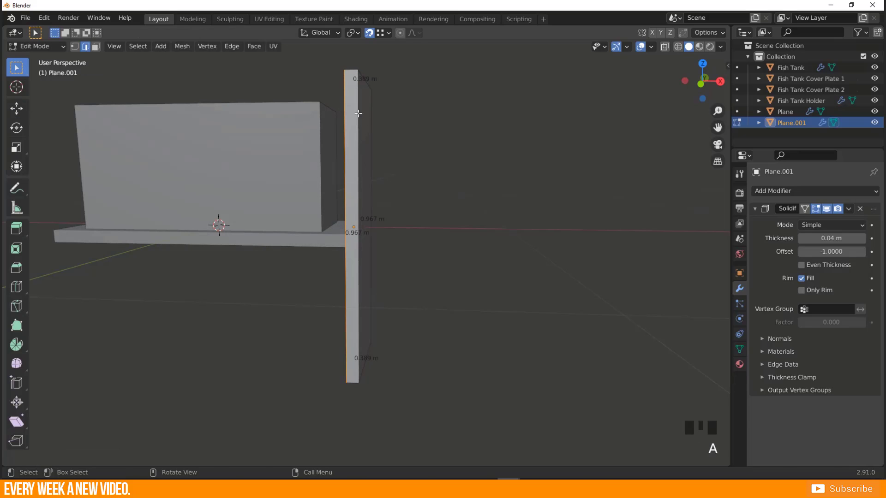
key("g")
right_click(378, 253)
key("g")
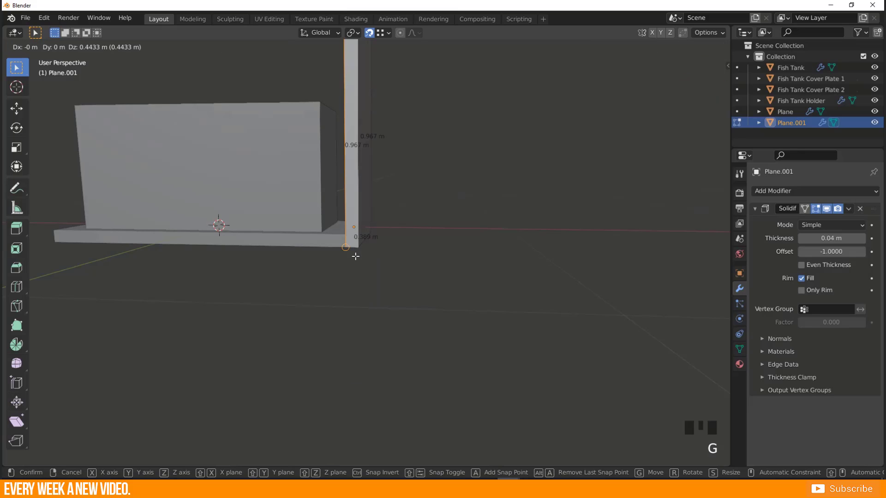
key("z")
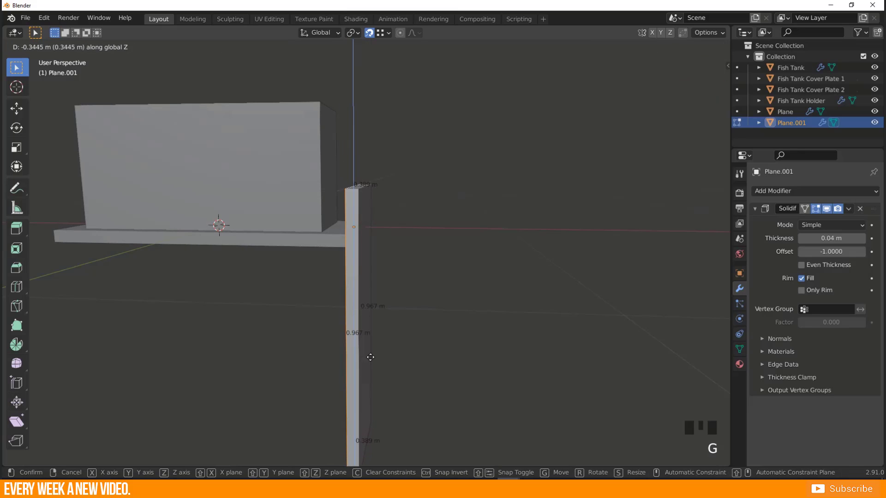
left_click(367, 401)
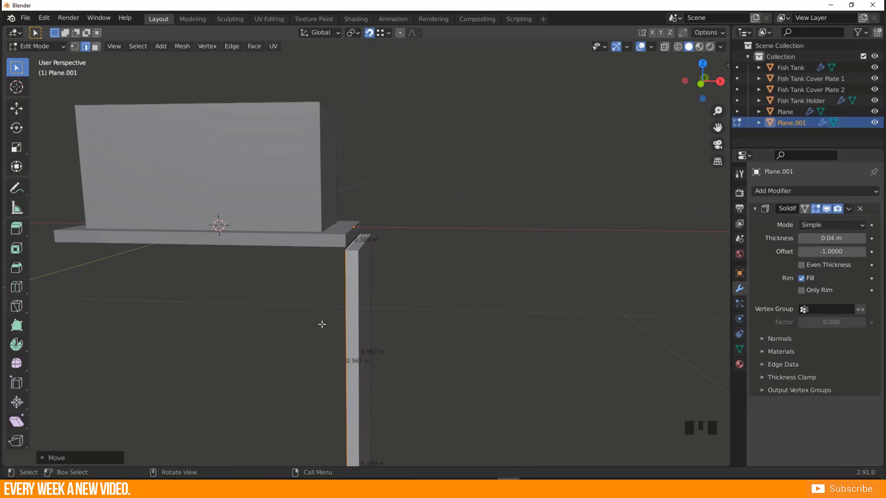
key("g")
key("z")
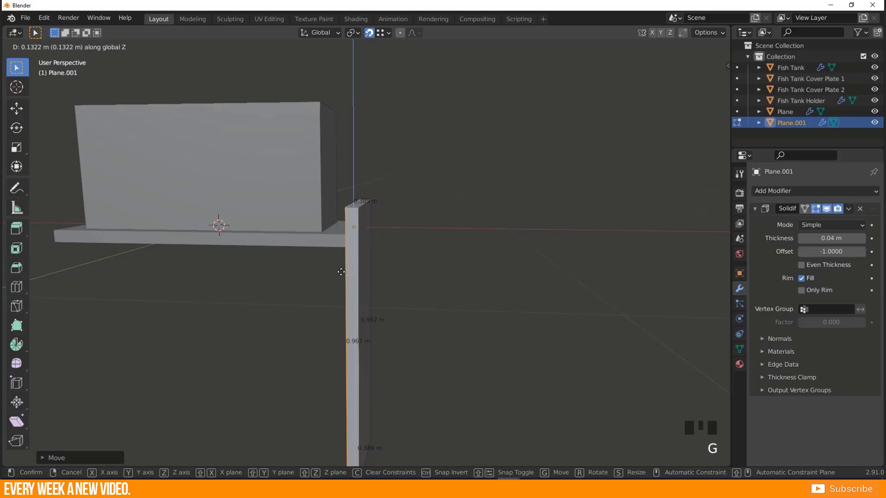
left_click(346, 233)
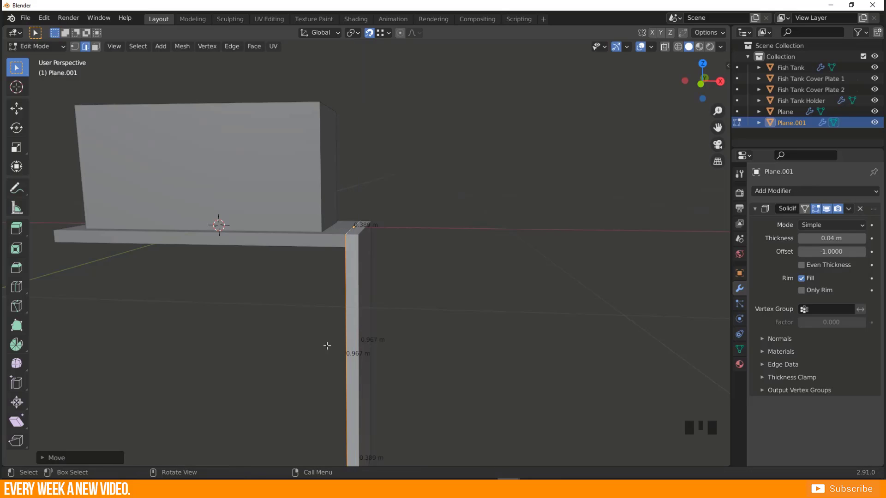
Step: Turn off snapping and raise the upright plate's mesh slightly along Z, so its top edge sits just above the horizontal plate
key("shift+Tab")
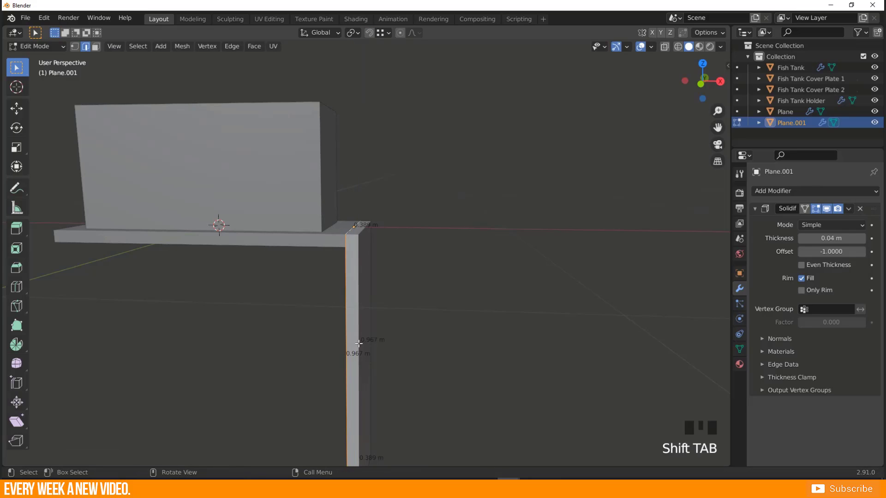
scroll(359, 343, "up", 2)
key("g")
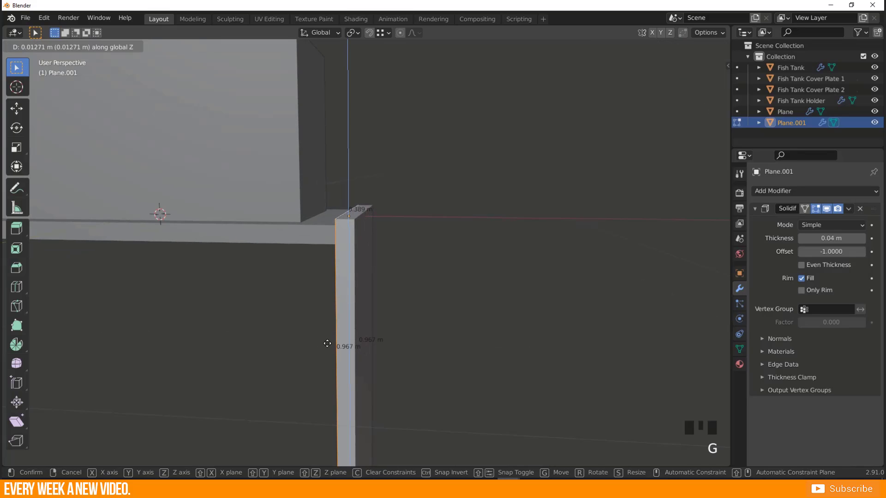
Step: Examine the corner where the upright side plate meets the horizontal plate under the fish tank
scroll(401, 193, "up", 4)
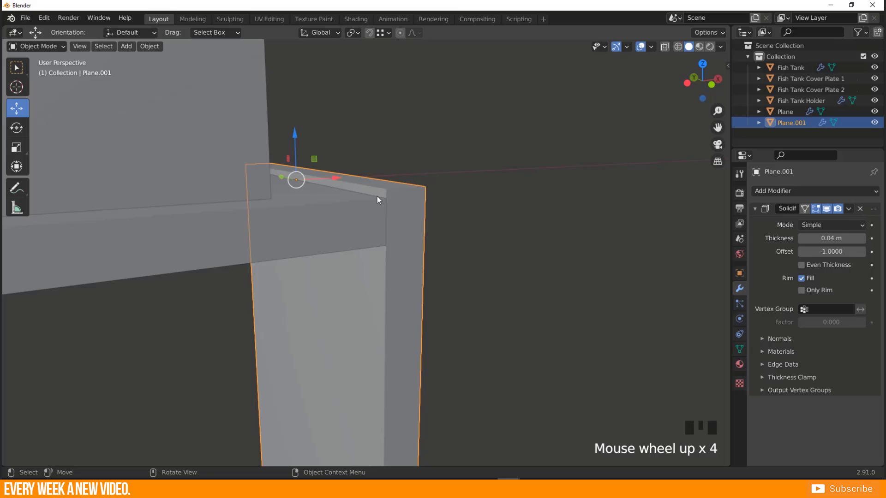
middle_click_drag(364, 214, 332, 235)
scroll(332, 238, "down", 6)
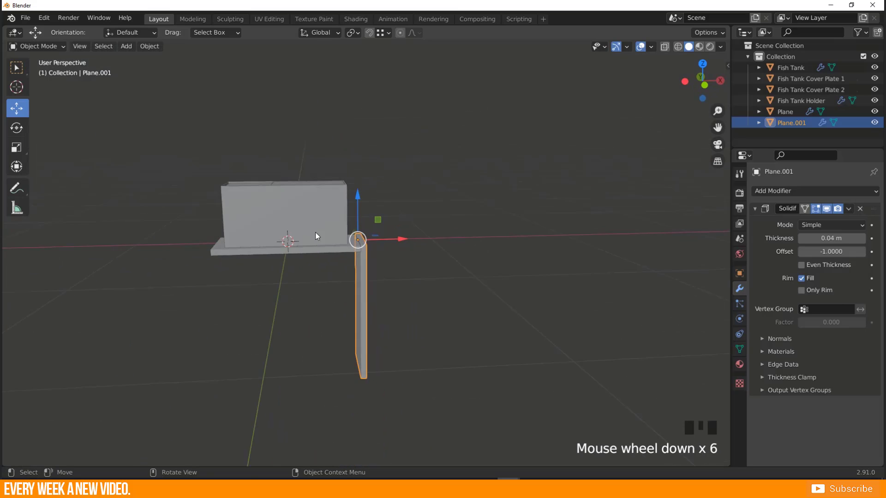
scroll(314, 231, "up", 5)
middle_click_drag(33, 235, 135, 263, "shift")
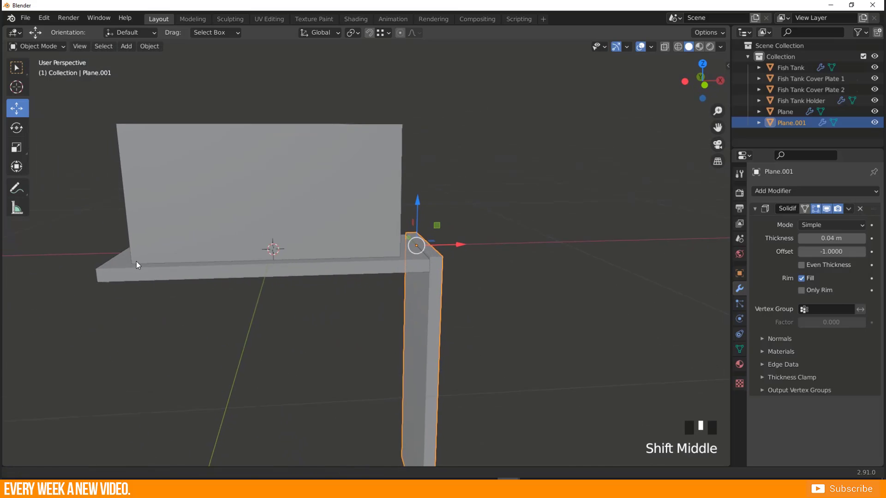
scroll(504, 276, "up", 2)
middle_click_drag(504, 277, 353, 246, "shift")
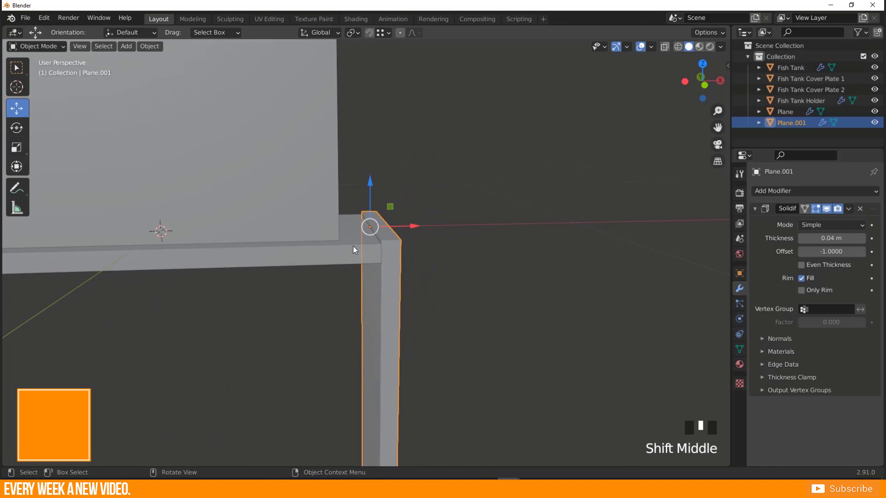
key("Tab")
key("Tab")
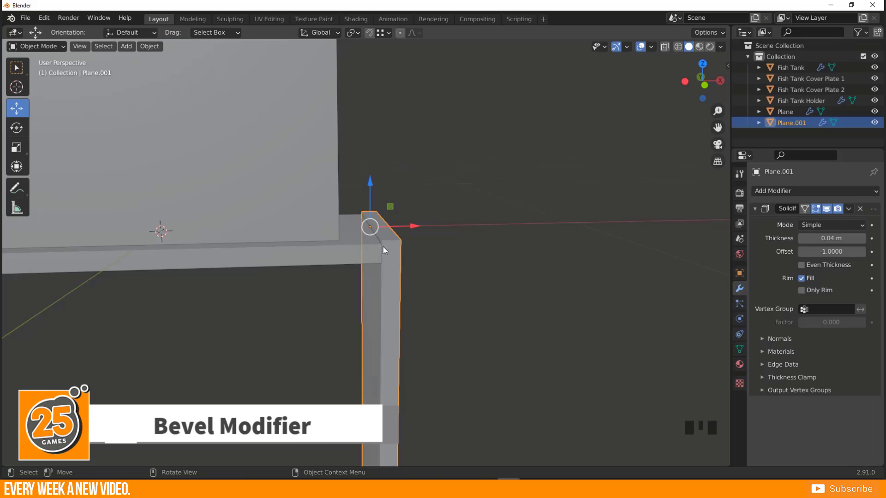
scroll(390, 324, "up", 3)
scroll(390, 324, "up", 1)
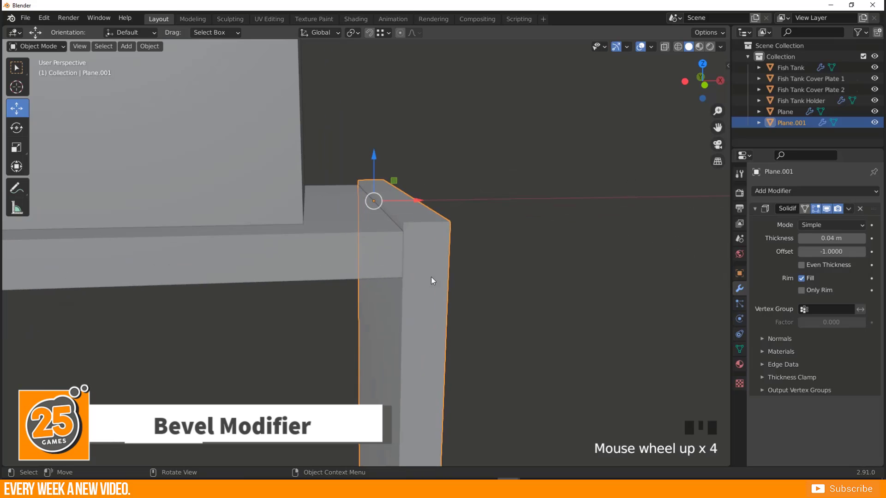
middle_click_drag(436, 223, 400, 249)
scroll(449, 240, "up", 3)
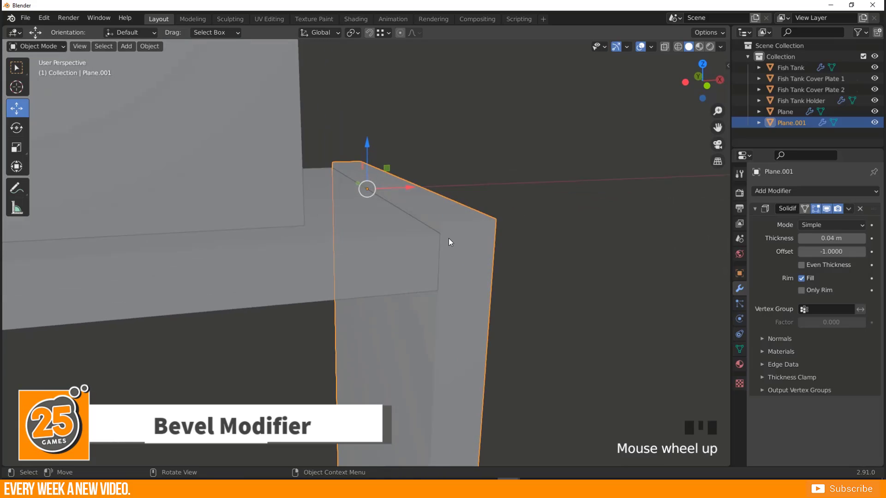
key("Tab")
key("Tab")
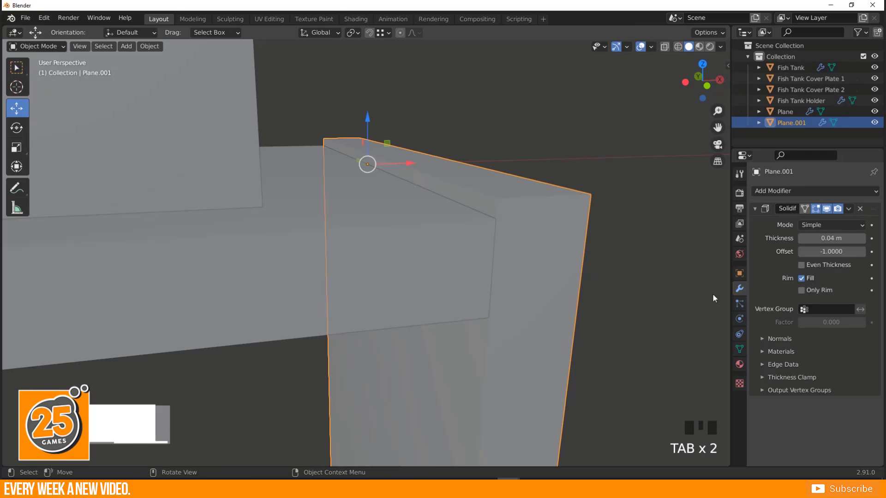
Step: Add a Bevel modifier to the upright side plate and set its amount to 0.001 m
left_click(782, 191)
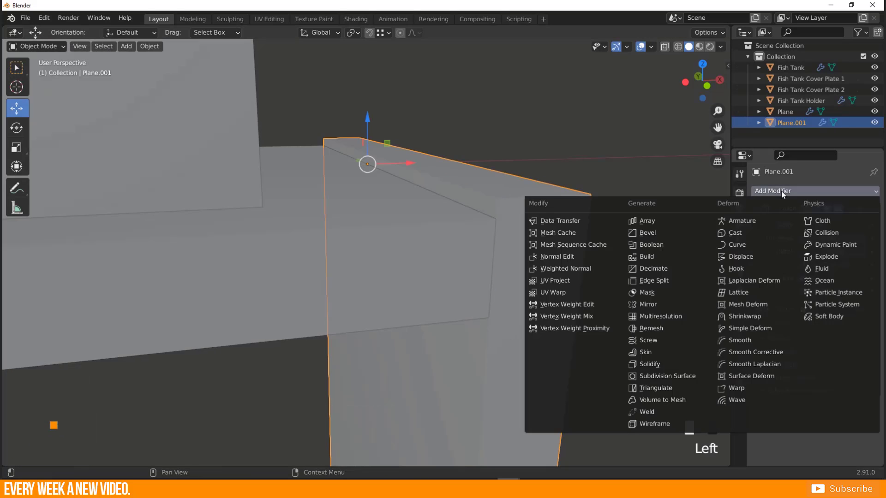
left_click(644, 234)
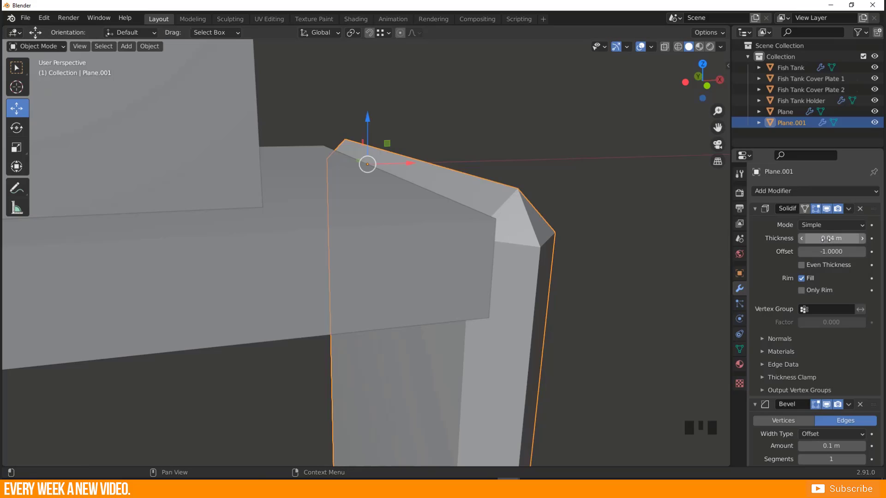
key("ctrl+z")
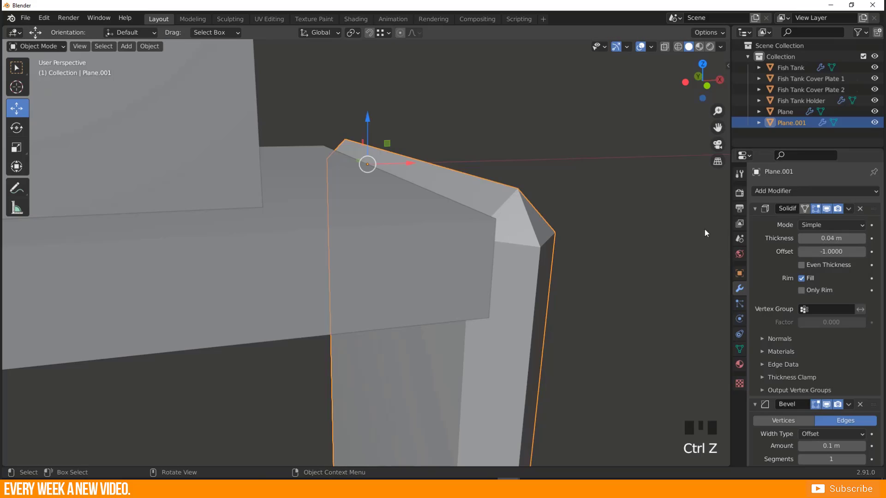
left_click(754, 209)
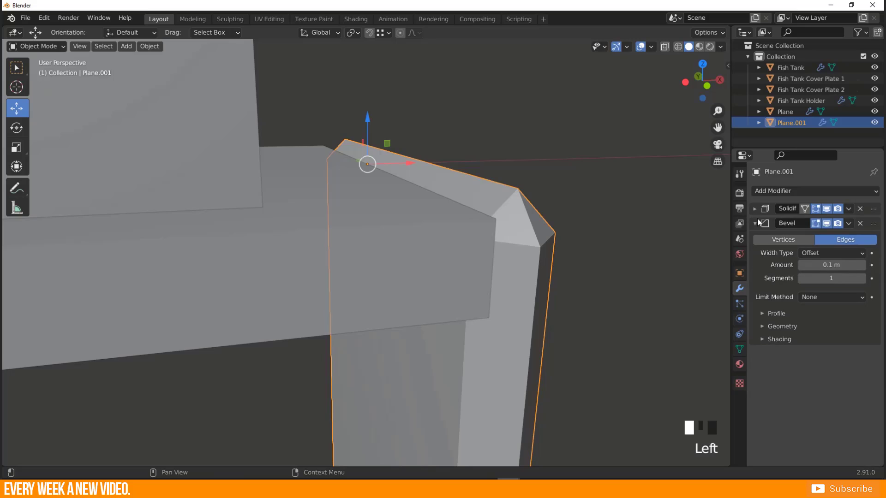
double_click(829, 265)
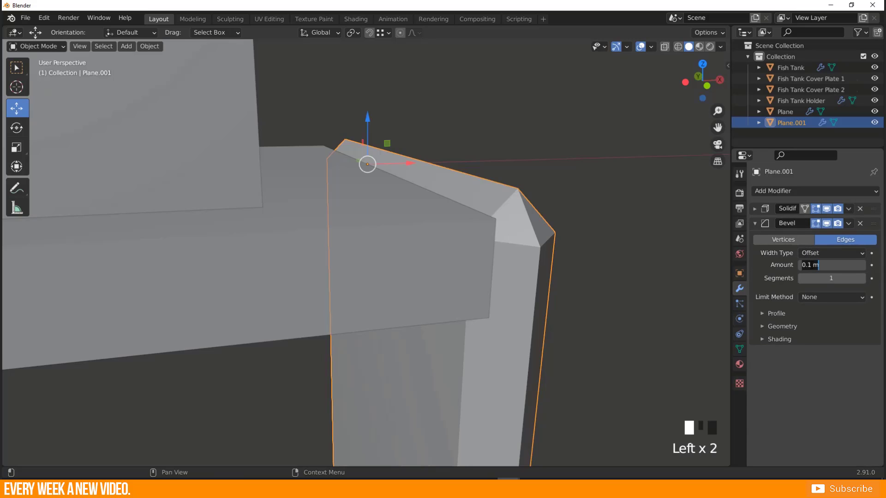
left_click_drag(811, 265, 807, 265)
type("00")
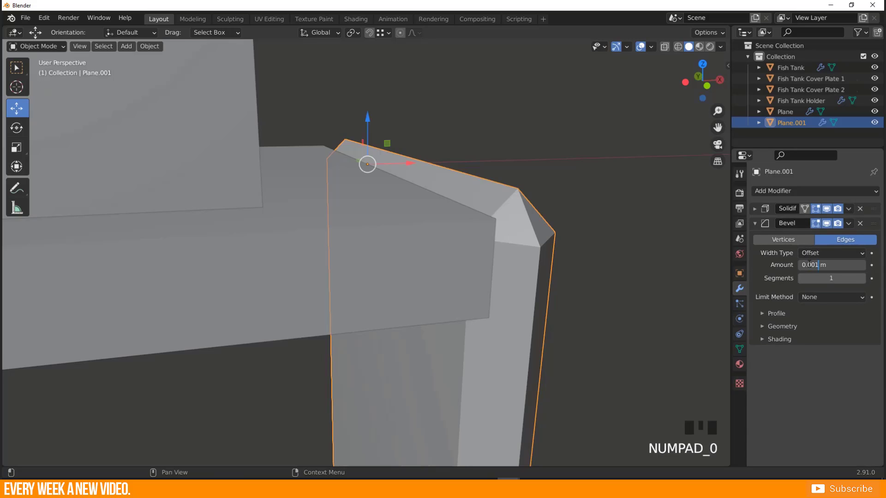
key("Return")
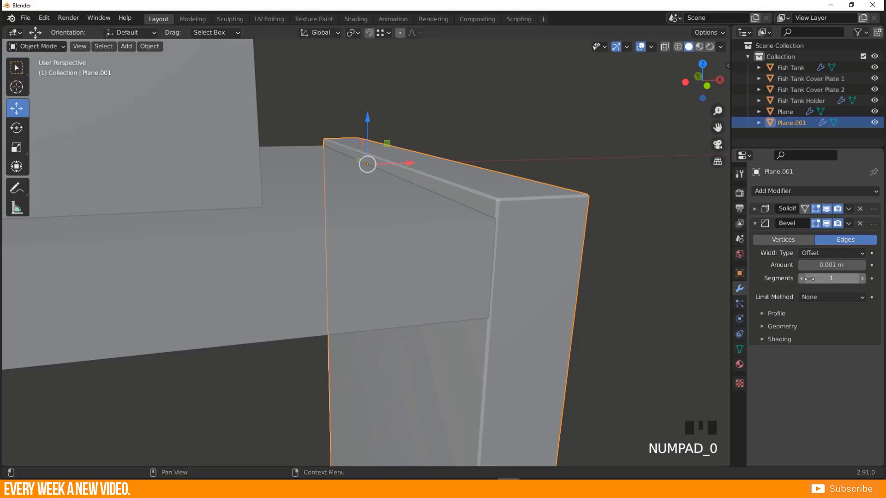
Step: Raise the number of segments in the upright plate's Bevel modifier to 6
left_click(862, 278)
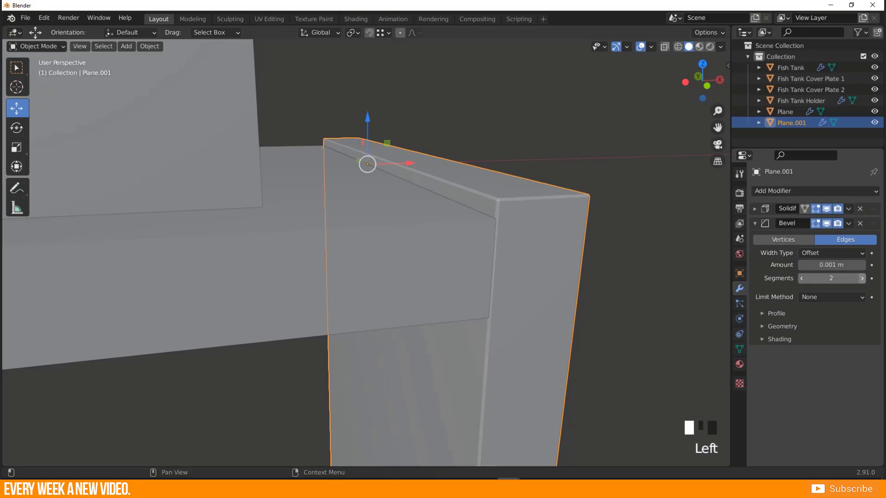
left_click(861, 278)
left_click(862, 278)
left_click(861, 278)
left_click(862, 278)
left_click(861, 278)
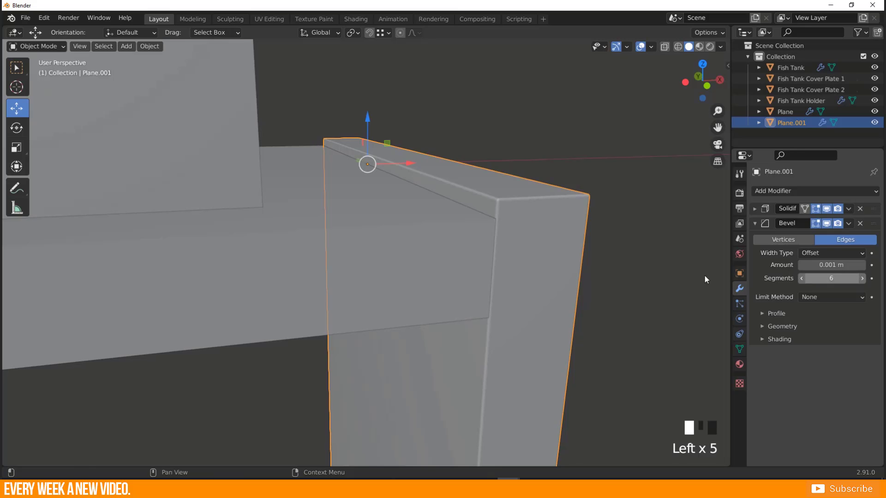
Step: Examine the beveled edges at the upper end of the upright side plate from several angles
middle_click_drag(525, 249, 486, 249)
scroll(376, 214, "up", 2)
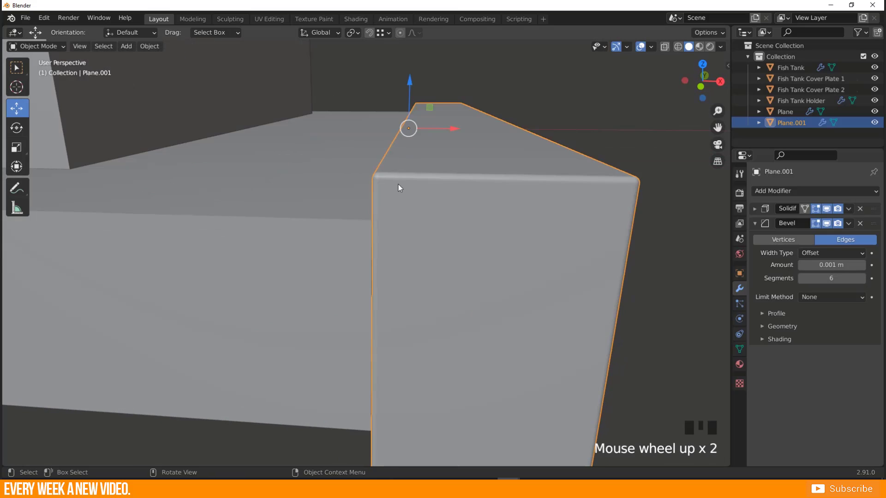
middle_click_drag(398, 184, 444, 199)
scroll(518, 217, "down", 1)
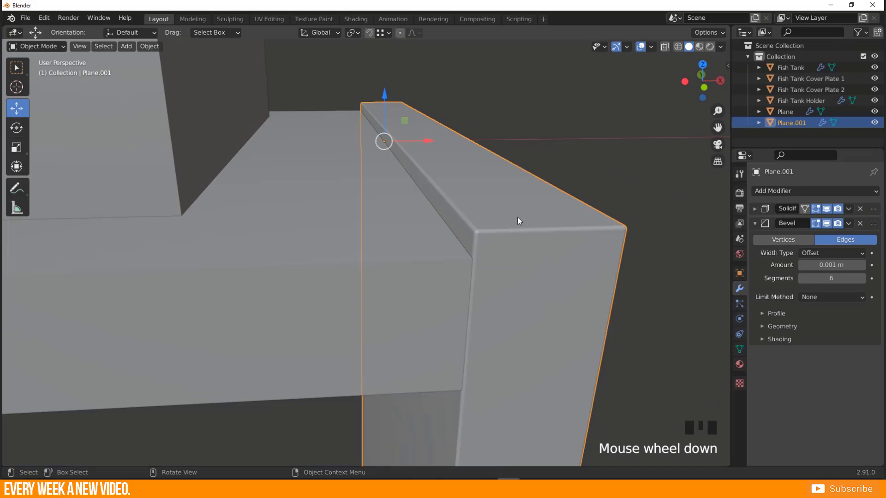
scroll(469, 221, "down", 2)
middle_click_drag(447, 266, 315, 258)
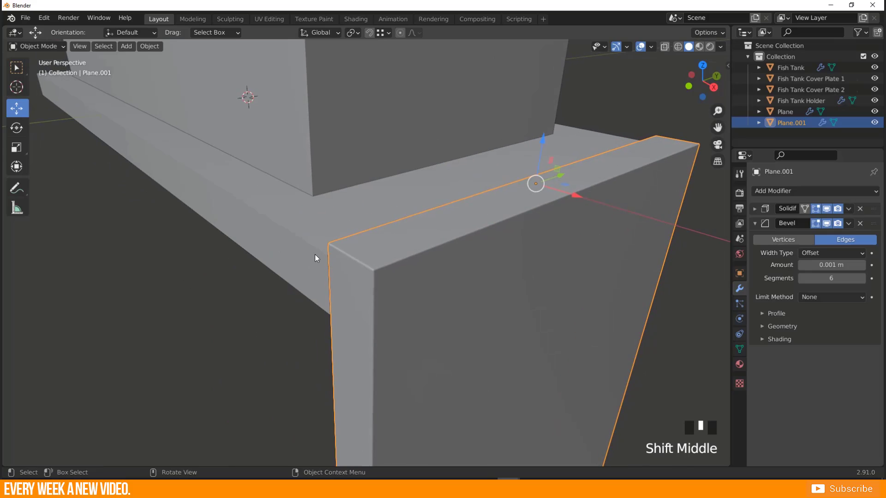
middle_click_drag(278, 220, 332, 221)
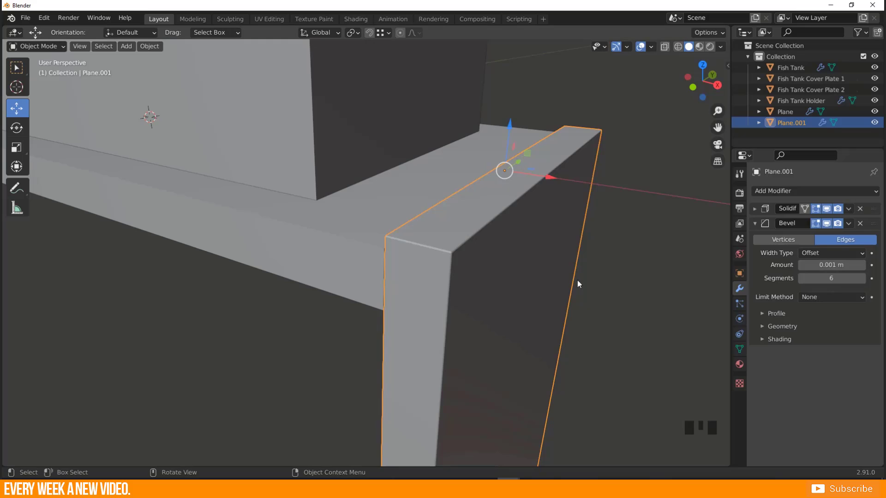
Step: Set the Bevel amount of the upright side plate to 0.002 m
left_click(808, 265)
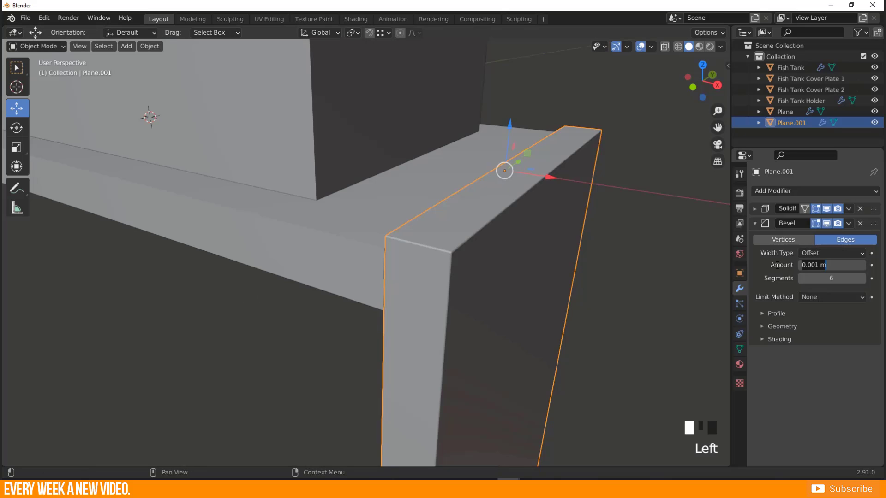
left_click(816, 265)
key("Delete")
type("2")
key("Return")
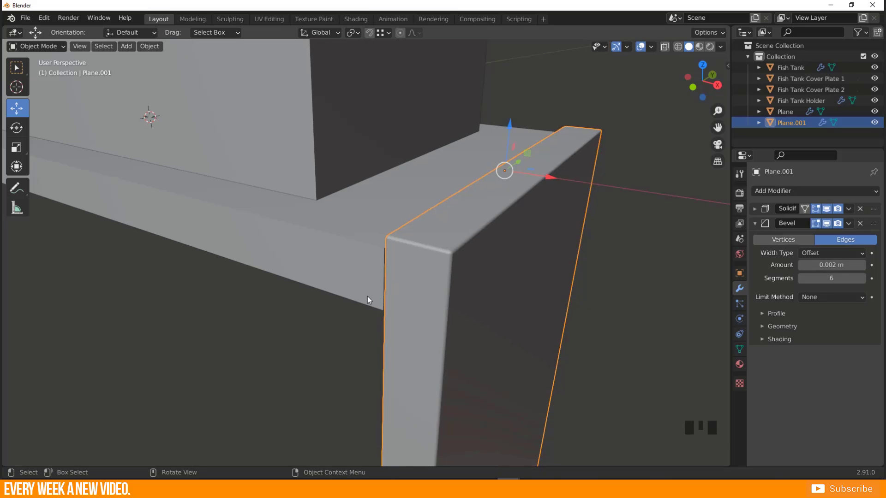
Step: Add a Bevel modifier to the horizontal plate beneath the tank and set its amount to 0.002 m
scroll(415, 296, "down", 2)
mouse_move(430, 296)
middle_mouse_down()
mouse_move(358, 296)
mouse_move(429, 299)
middle_mouse_up()
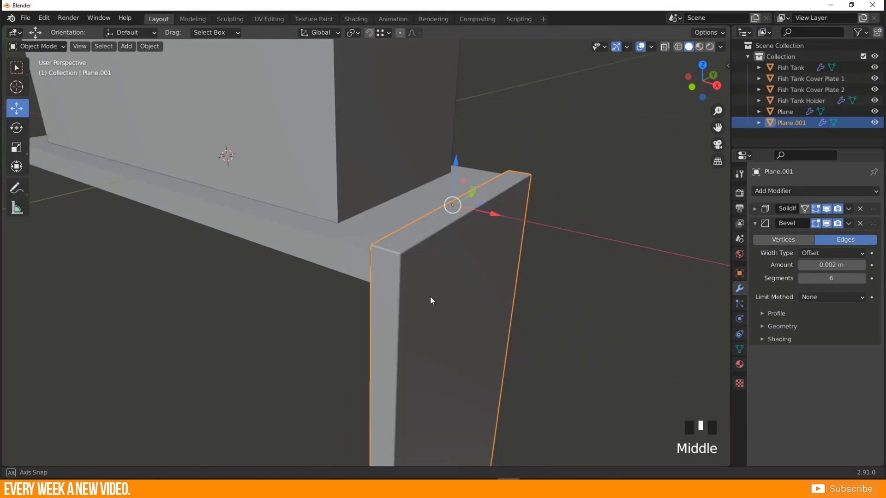
scroll(359, 285, "up", 1)
left_click(353, 250)
key("Tab")
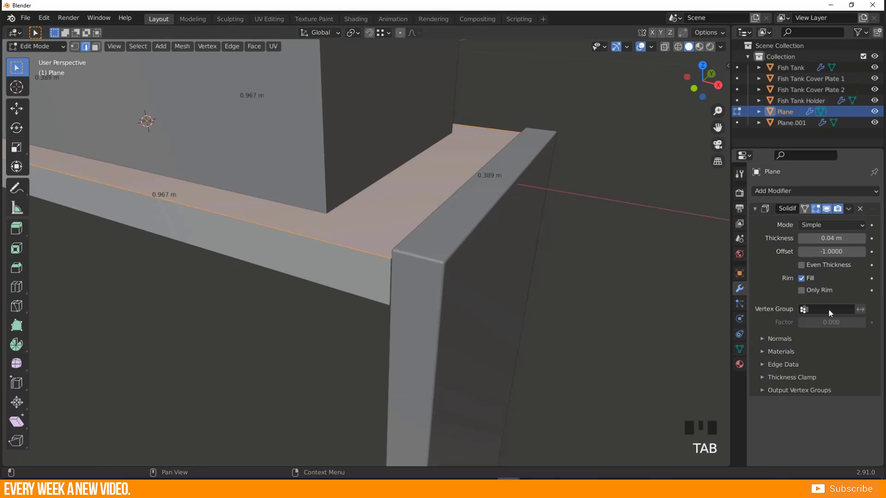
left_click(755, 208)
left_click(766, 190)
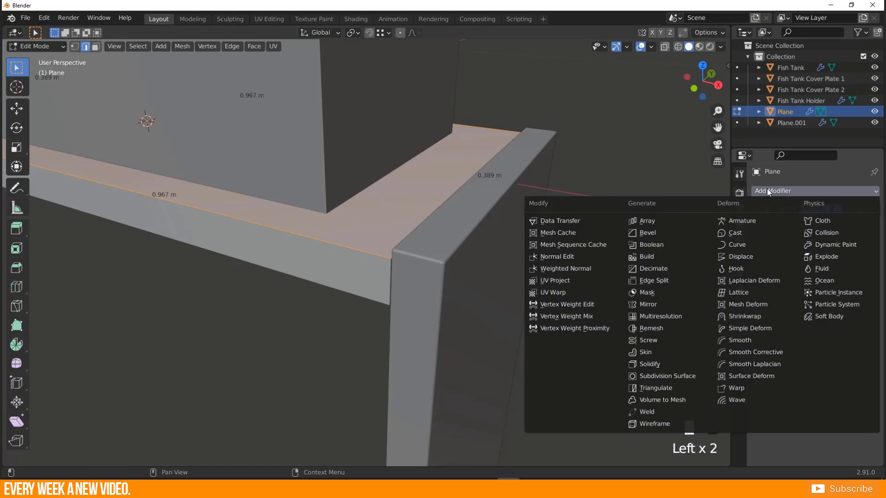
left_click(648, 234)
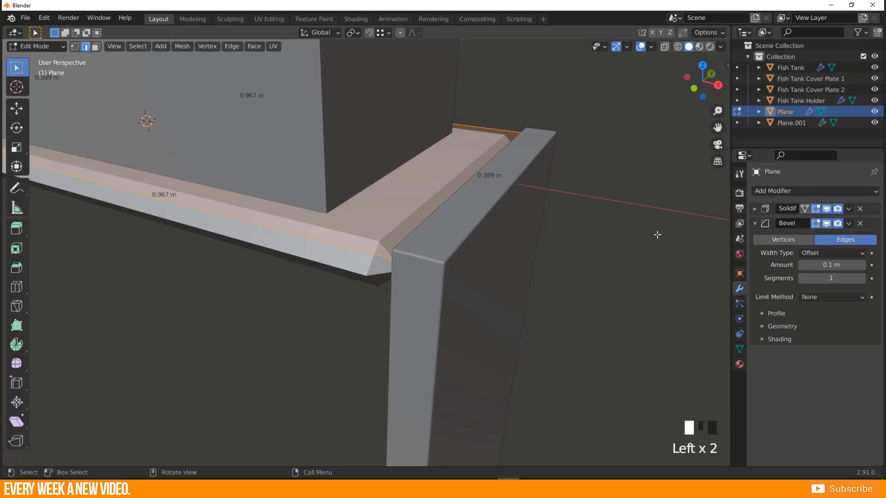
left_click(837, 267)
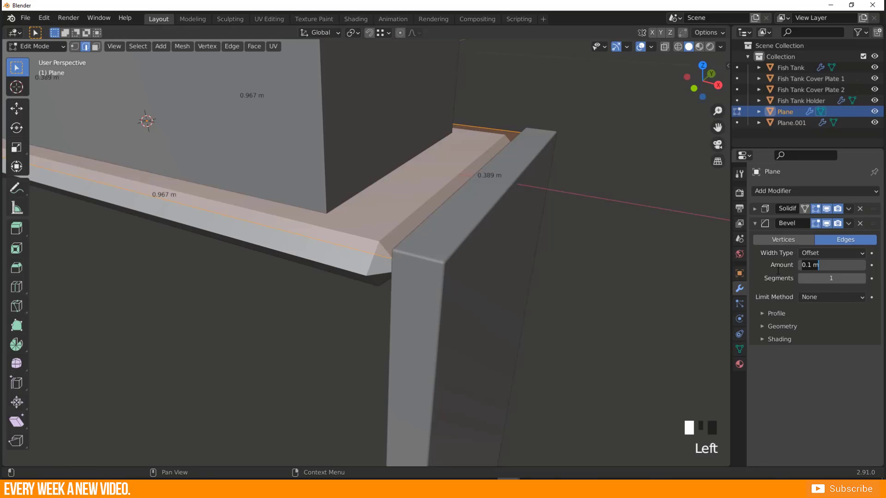
left_click(807, 265)
type("002")
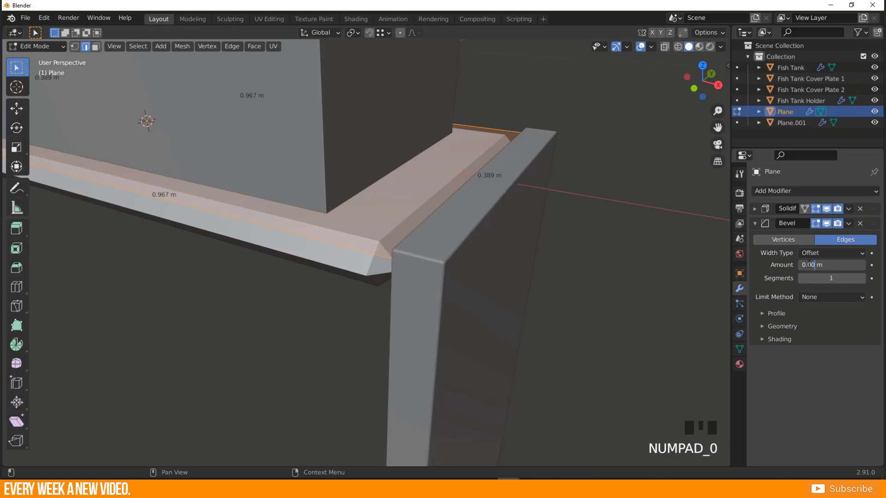
key("Return")
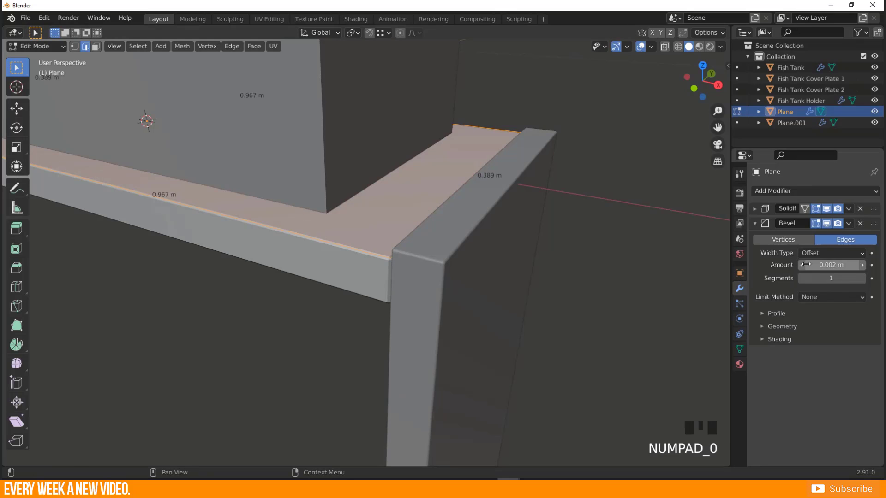
Step: Raise the horizontal plate's Bevel segments to 6, return to Object Mode and deselect the plate
left_click(861, 279)
left_click(862, 279)
left_click(862, 278)
left_click(862, 279)
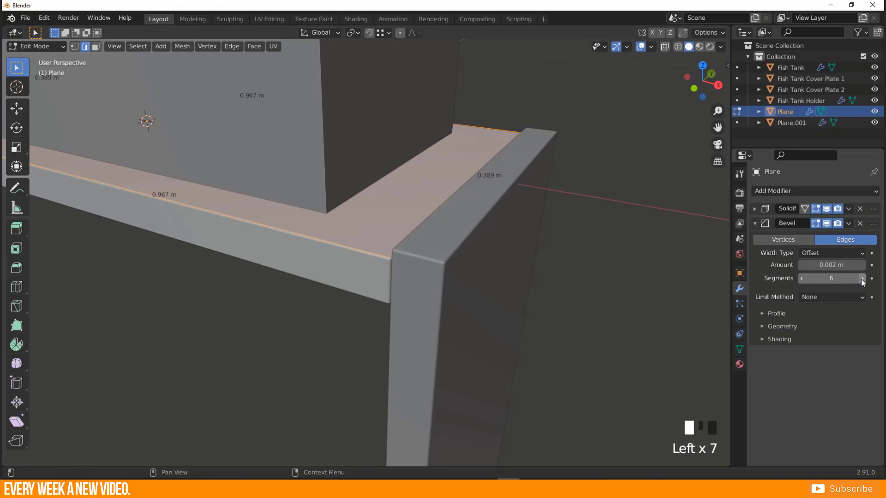
key("Tab")
scroll(258, 299, "down", 2)
left_click(223, 322)
scroll(206, 294, "down", 2)
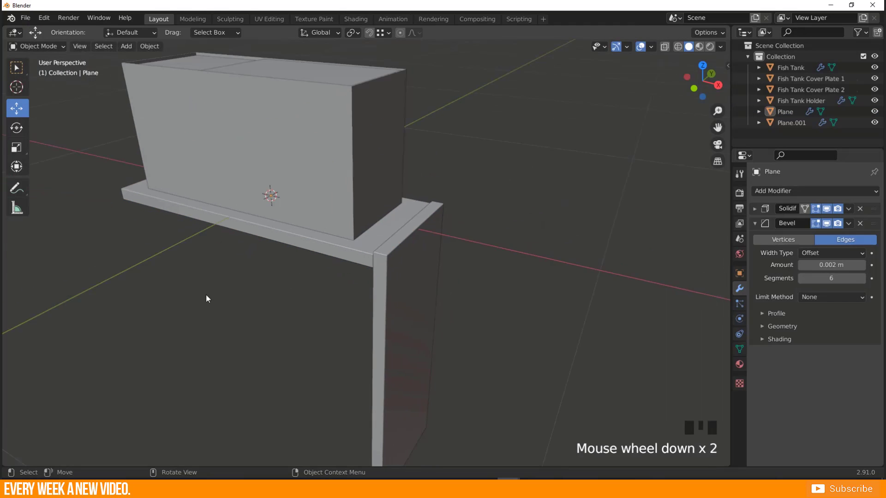
Step: Apply the location of the upright side plate so its origin sits at the world origin
middle_click_drag(206, 297, 395, 246)
middle_click_drag(344, 264, 409, 251)
scroll(455, 250, "down", 2)
left_click(441, 259)
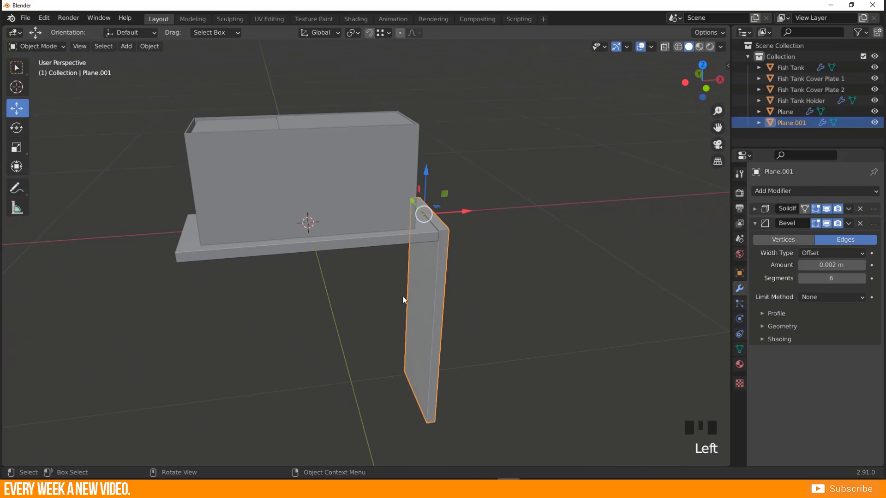
mouse_move(405, 300)
middle_mouse_down()
mouse_move(384, 304)
mouse_move(395, 292)
middle_mouse_up()
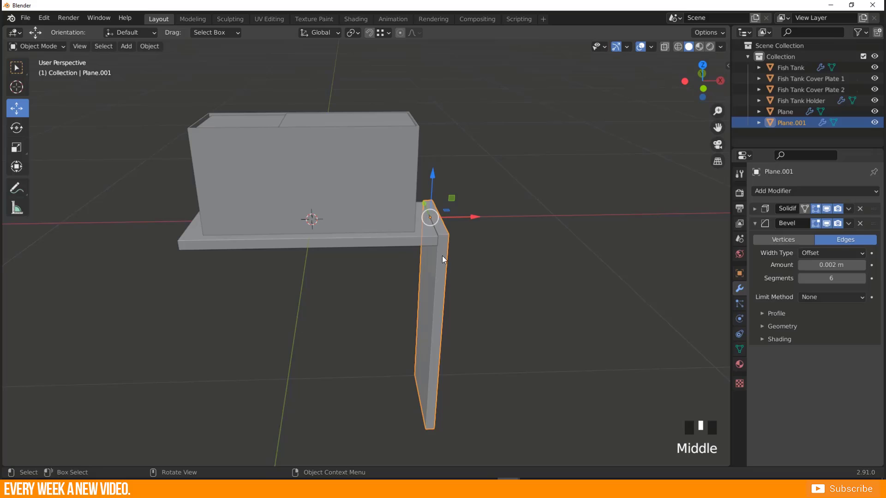
key("ctrl+a")
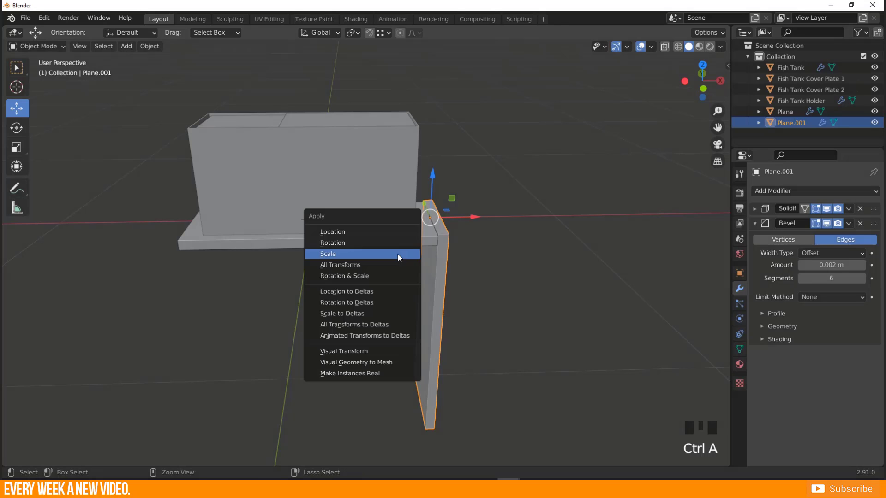
left_click(342, 234)
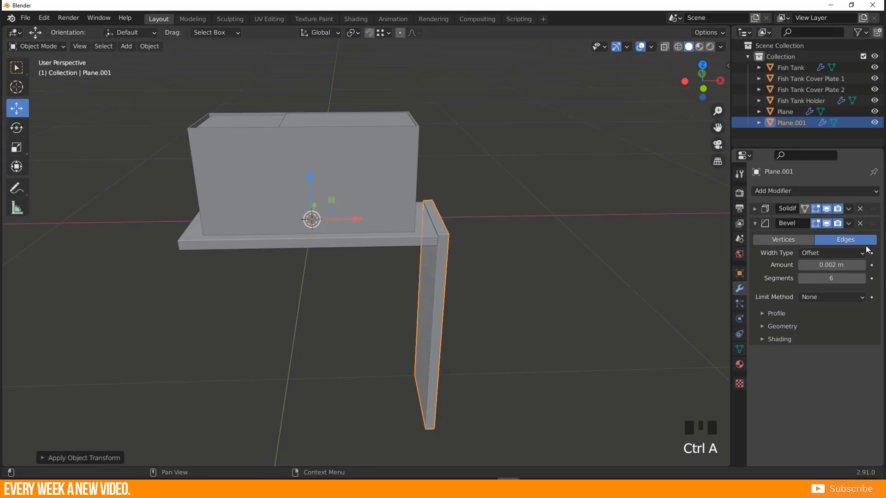
Step: Add a Mirror modifier on the X axis to the upright side plate
left_click(756, 223)
left_click(768, 194)
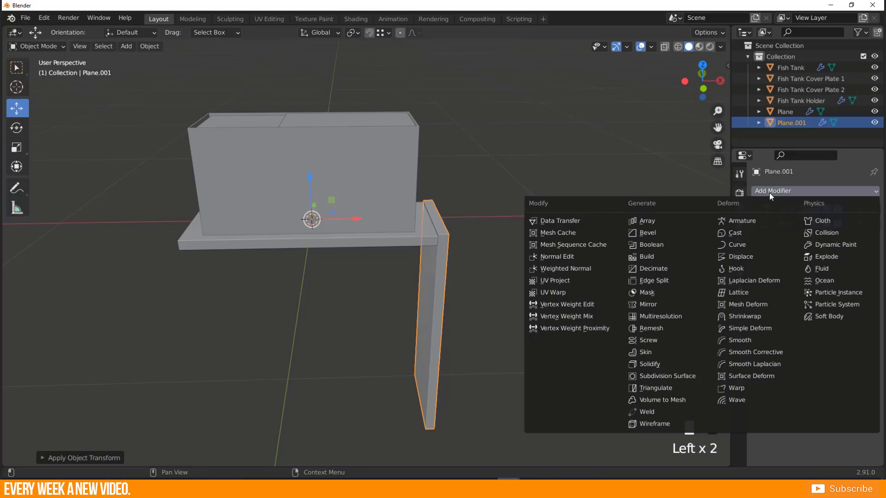
left_click(650, 305)
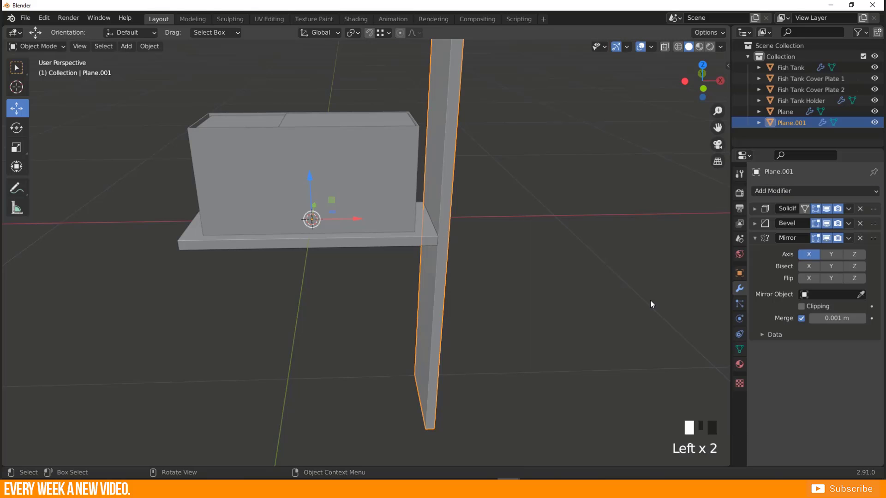
left_click(810, 255)
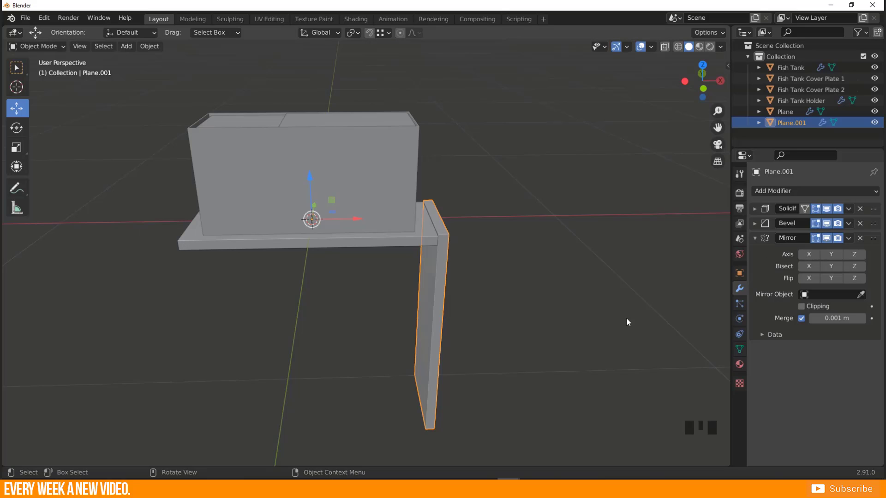
left_click(808, 254)
Step: Apply the upright plate's rotation so the mirrored copy falls at the opposite end of the horizontal plate
middle_click_drag(554, 212, 459, 207)
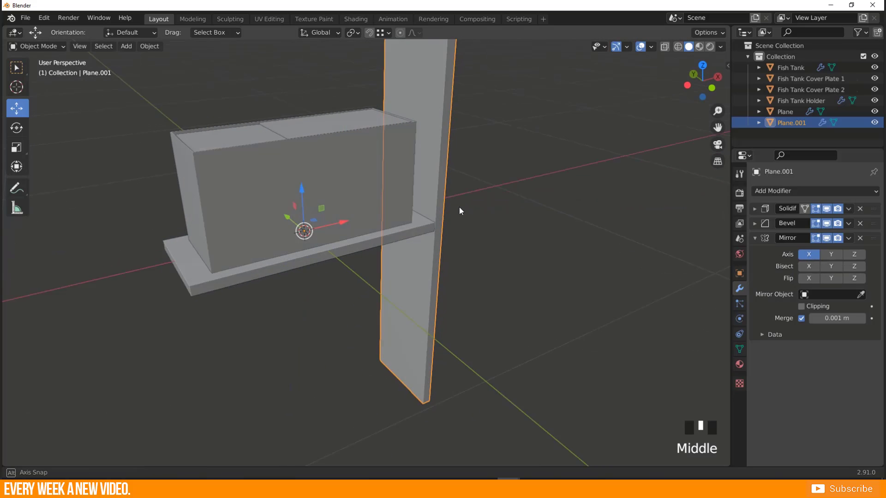
scroll(433, 131, "down", 2)
middle_click_drag(400, 149, 434, 241)
scroll(413, 247, "up", 1)
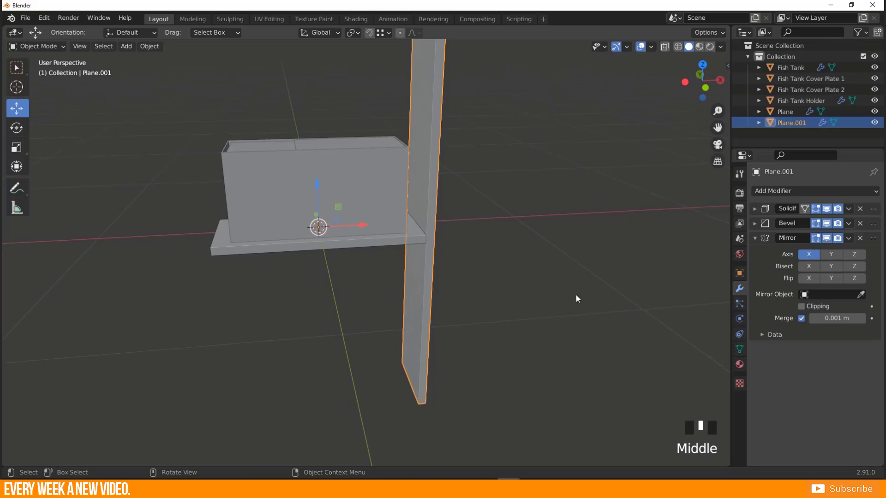
left_click(739, 274)
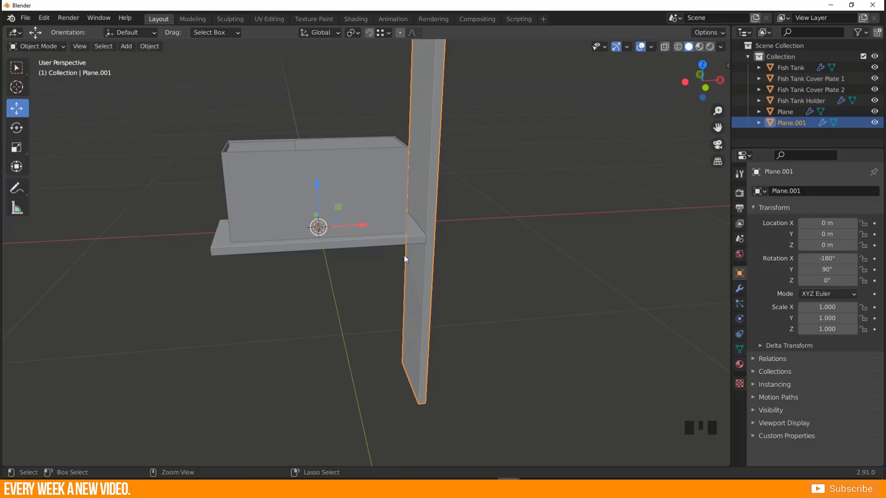
key("ctrl+a")
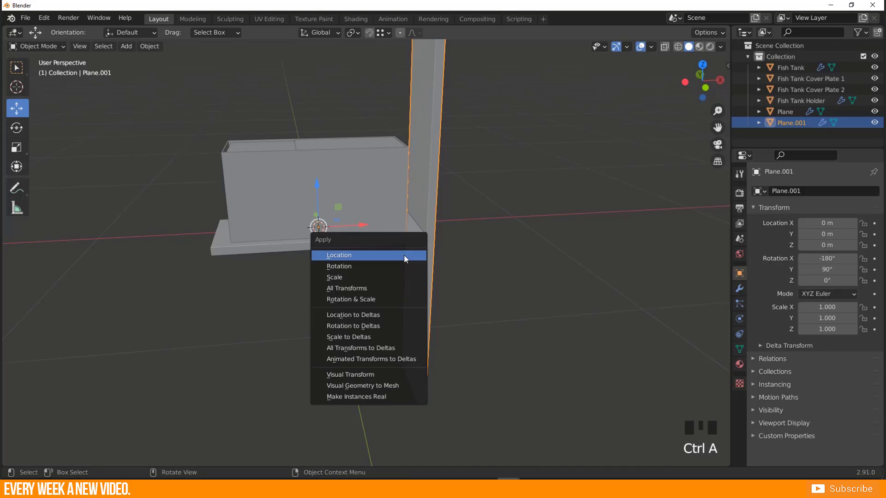
left_click(337, 265)
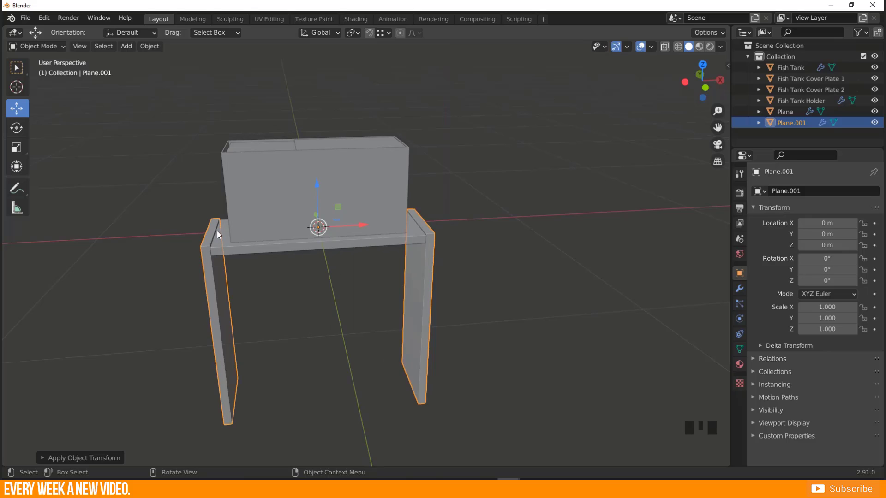
middle_click_drag(251, 266, 278, 267)
left_click(300, 308)
middle_click_drag(299, 309, 245, 306)
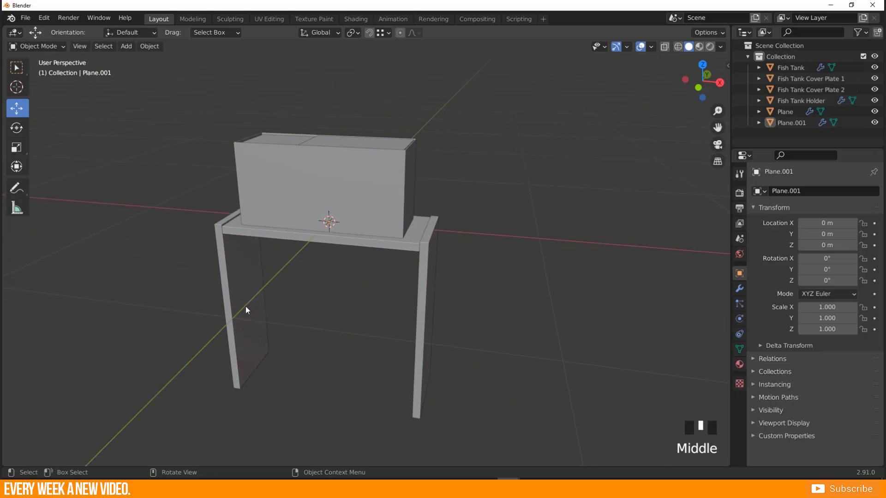
Step: Switch the render visibility of the side plates' Mirror, Bevel and Solidify modifiers off and on again
scroll(246, 306, "up", 2)
left_click(440, 290)
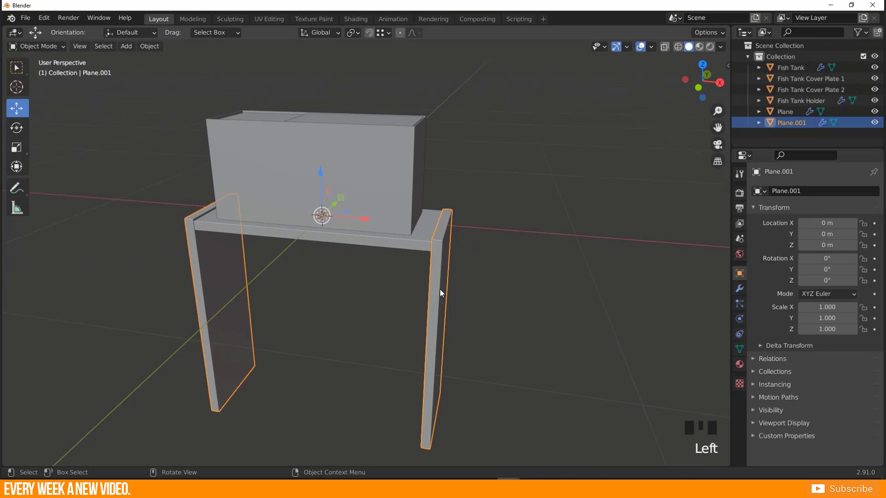
left_click(739, 289)
left_click(755, 238)
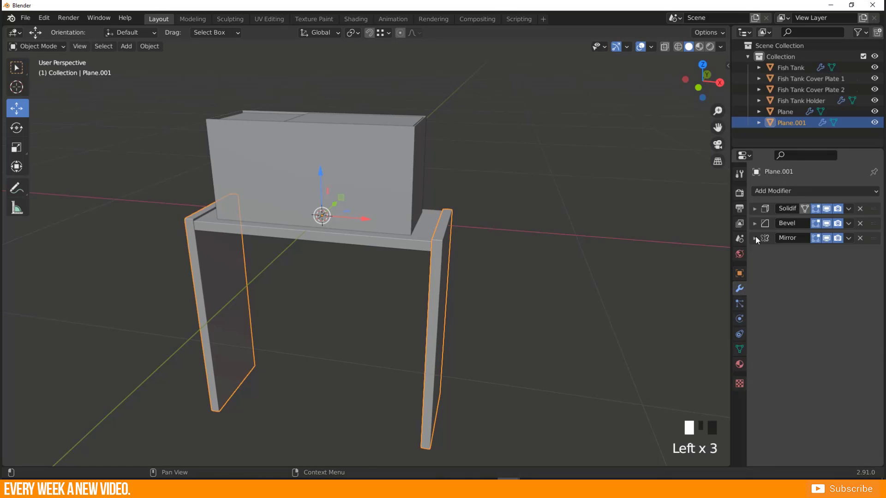
left_click(837, 238)
left_click(837, 223)
left_click(837, 209)
left_click(837, 210)
left_click(837, 224)
left_click(837, 240)
Step: Hide the Mirror, Bevel and Solidify modifiers in the viewport to inspect the bare side plane, and show them again
left_click(826, 238)
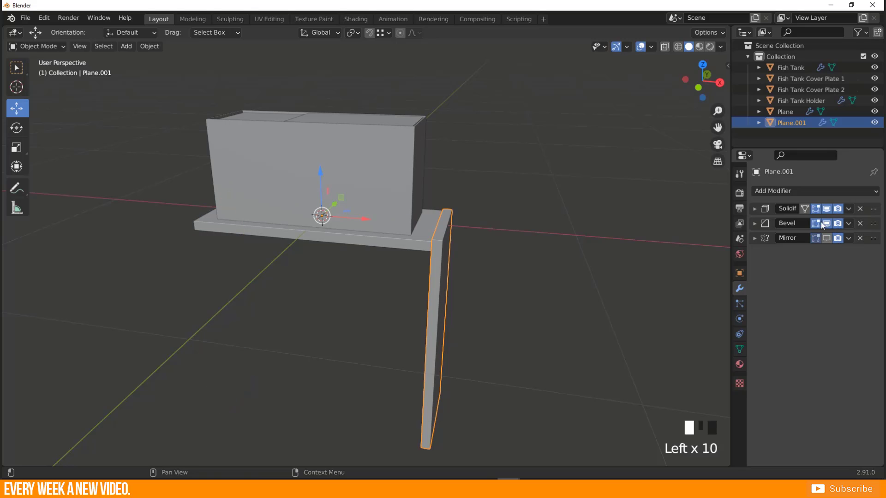
left_click(825, 224)
left_click(825, 223)
left_click(826, 209)
middle_click_drag(412, 256, 440, 246)
scroll(428, 268, "up", 3)
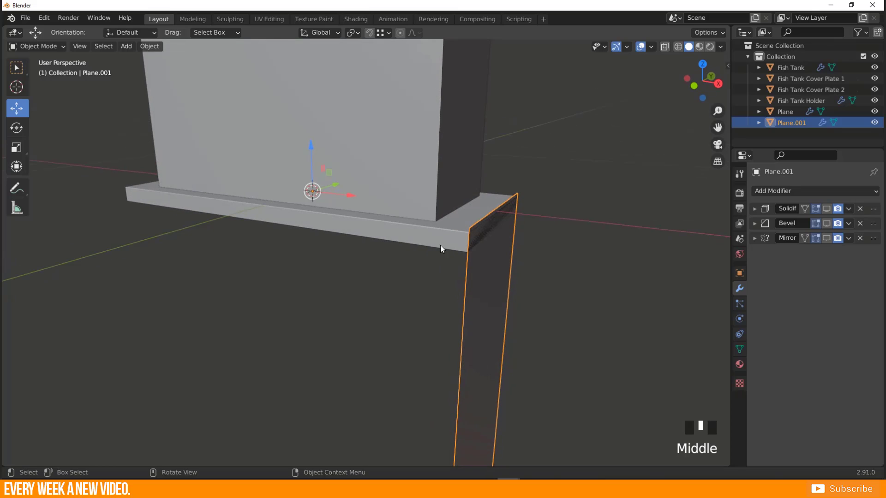
scroll(478, 215, "down", 4)
middle_click_drag(497, 245, 427, 236)
scroll(471, 286, "up", 3)
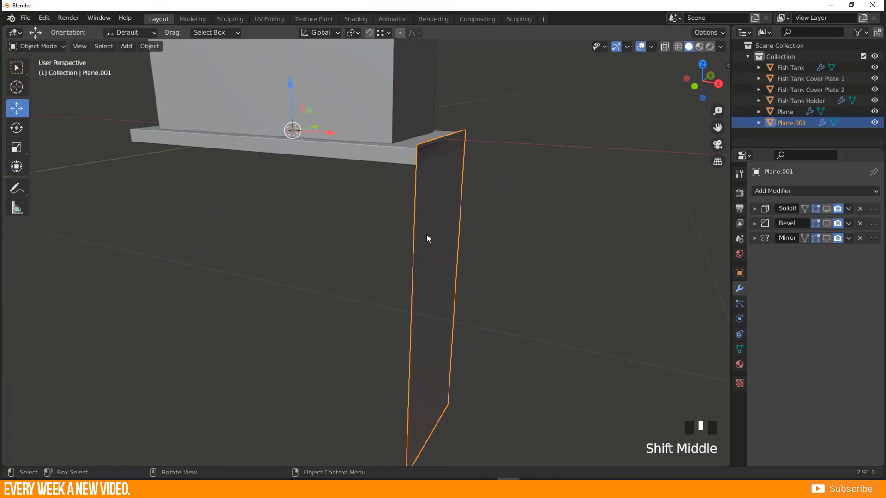
scroll(427, 235, "down", 2)
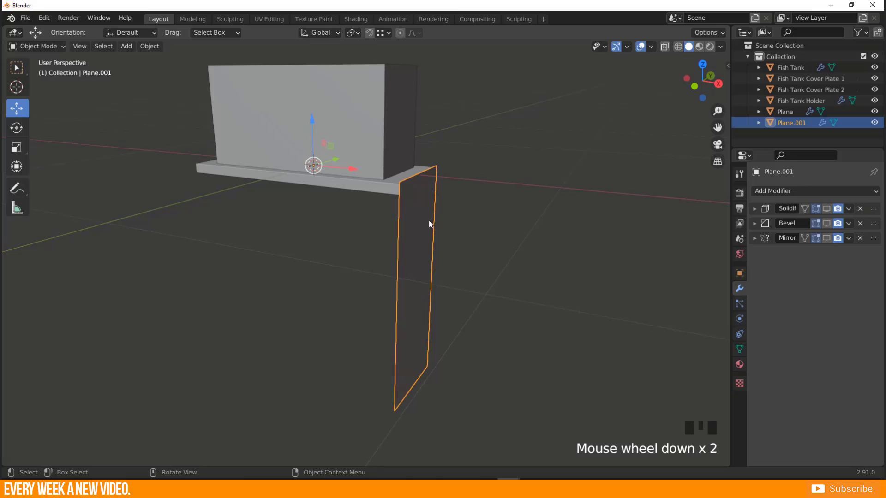
left_click(826, 208)
left_click(826, 223)
left_click(826, 238)
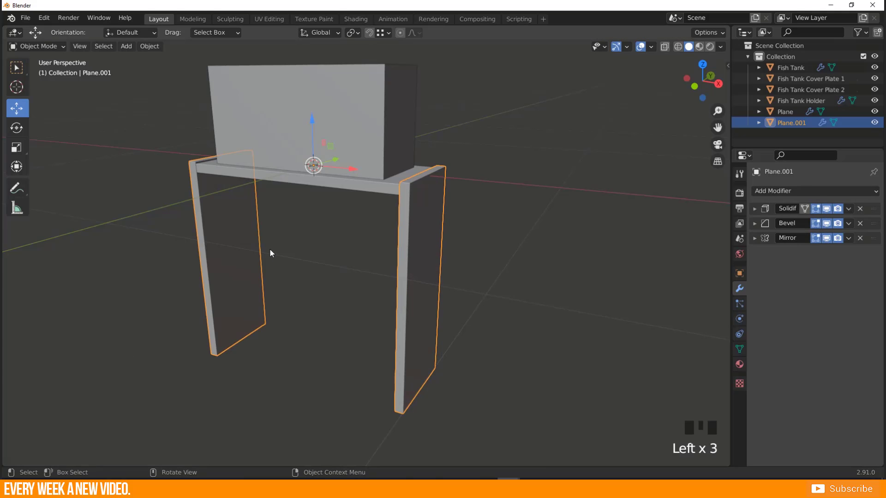
Step: In Edit Mode, move the lower edge of the upright side plate upward along Z to shorten both mirrored side plates
middle_click_drag(270, 250, 291, 265)
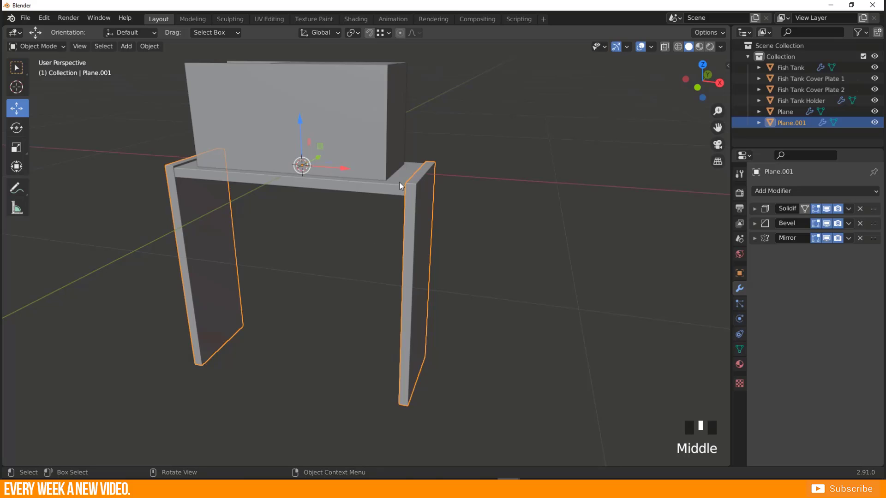
left_click(308, 234)
middle_click_drag(328, 180, 271, 239, "shift")
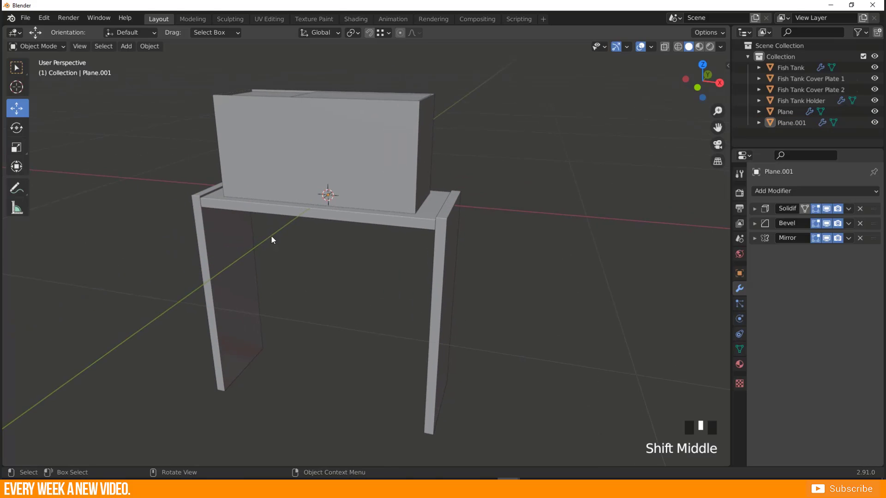
middle_click_drag(353, 231, 314, 290)
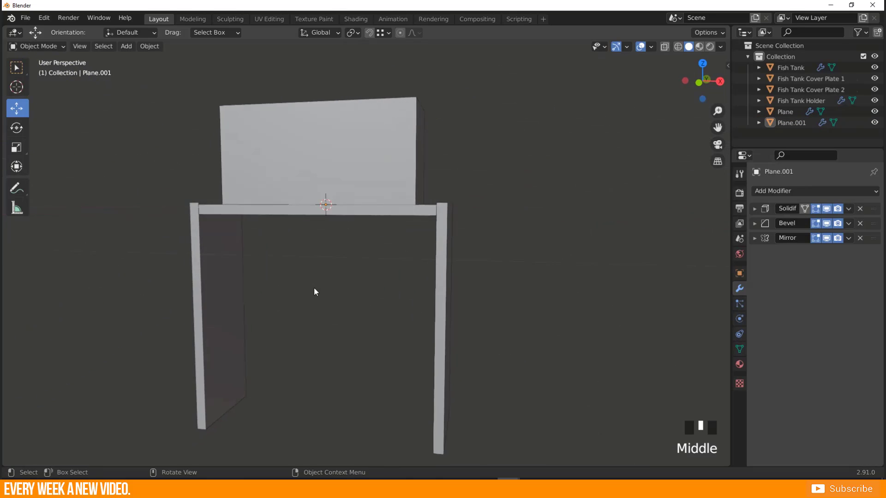
key("Tab")
middle_click_drag(443, 384, 425, 361)
scroll(424, 362, "down", 2)
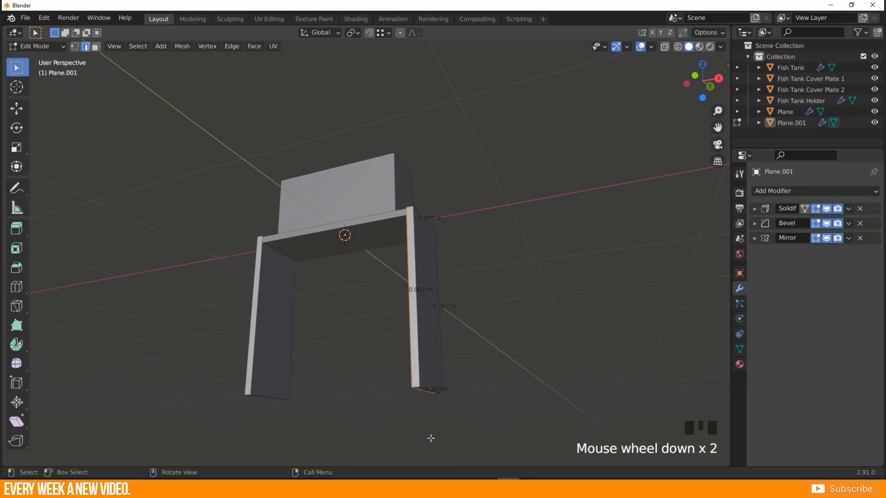
left_click(426, 389)
key("g")
key("z")
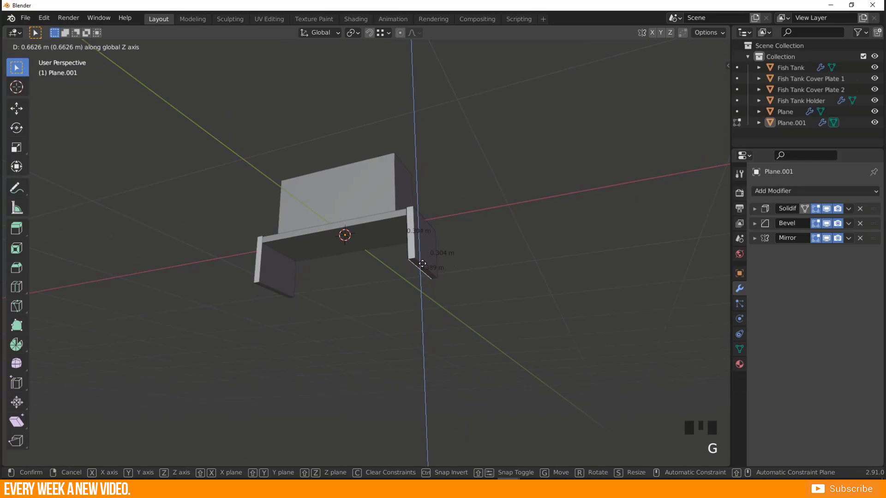
left_click(422, 258)
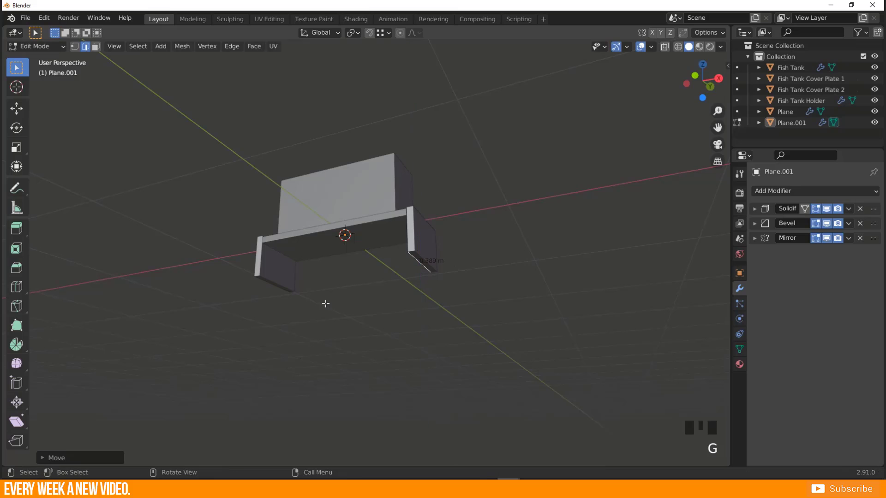
Step: Return to Object Mode and examine the shortened side plates and the fish tank from several angles
key("Tab")
middle_click_drag(325, 287, 343, 323)
scroll(324, 292, "up", 5)
middle_click_drag(324, 292, 278, 357, "shift")
scroll(308, 348, "down", 3)
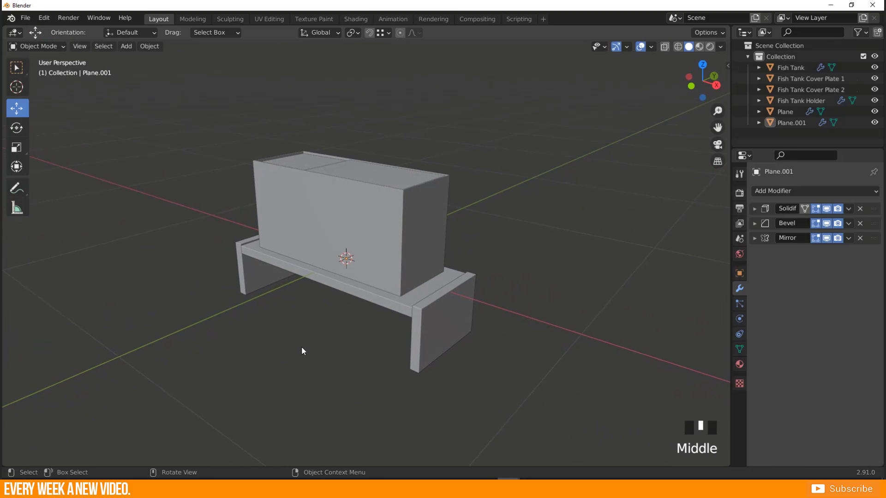
scroll(301, 351, "up", 2)
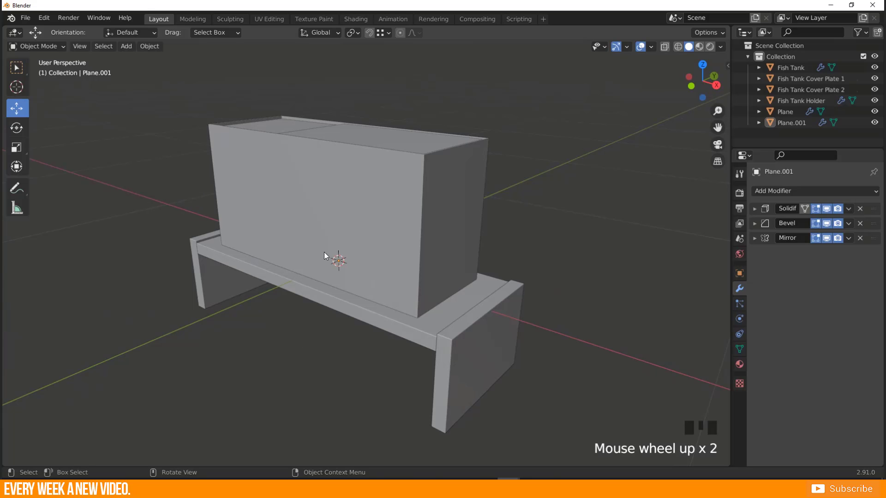
middle_click_drag(322, 196, 348, 120)
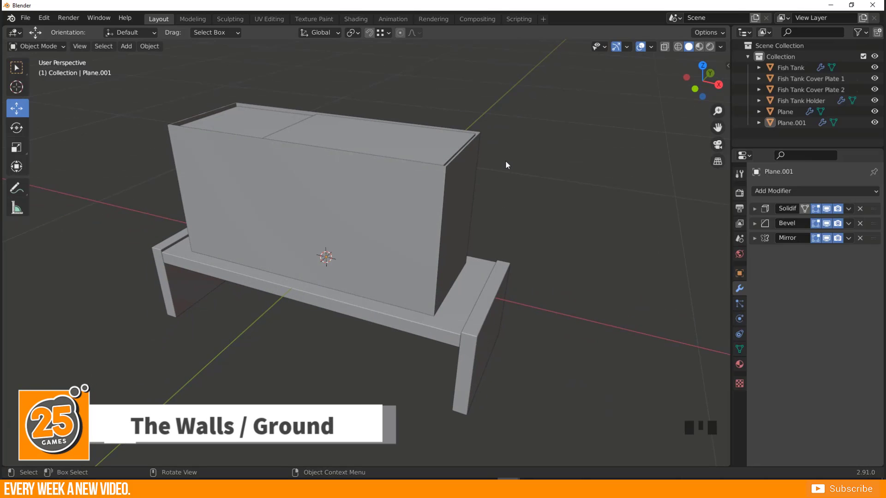
left_click(168, 270)
scroll(210, 362, "down", 2)
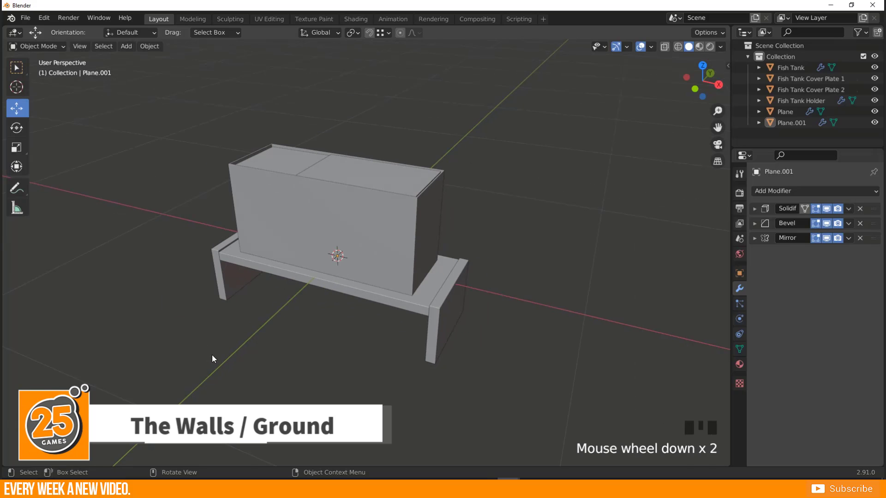
Step: Rename the horizontal plate object under the fish tank as "Shelf top"
left_click(775, 112)
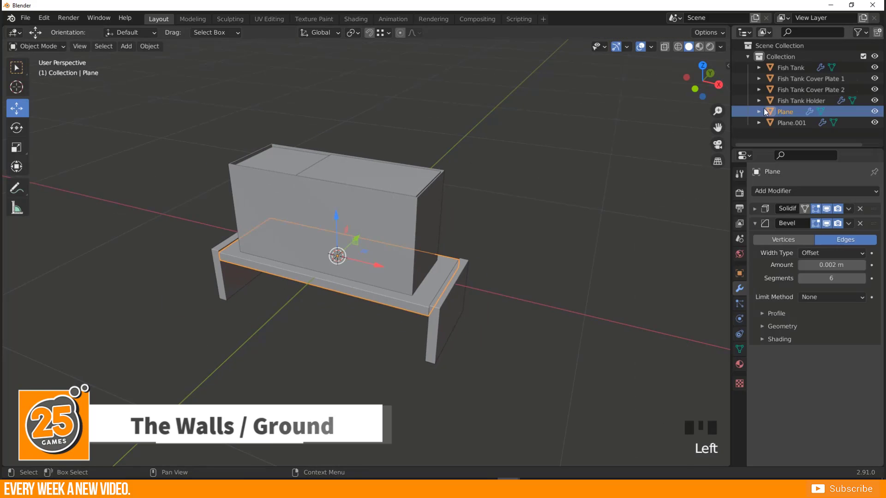
double_click(787, 110)
type("Shel")
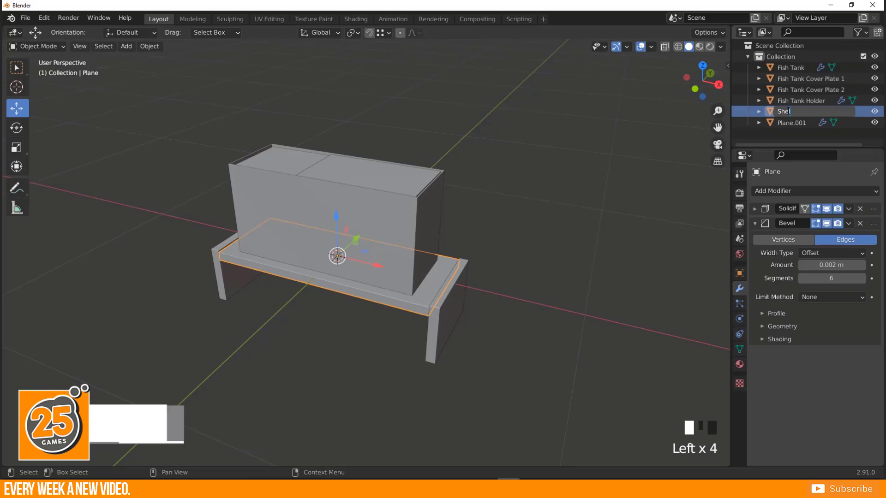
type("f top")
key("Return")
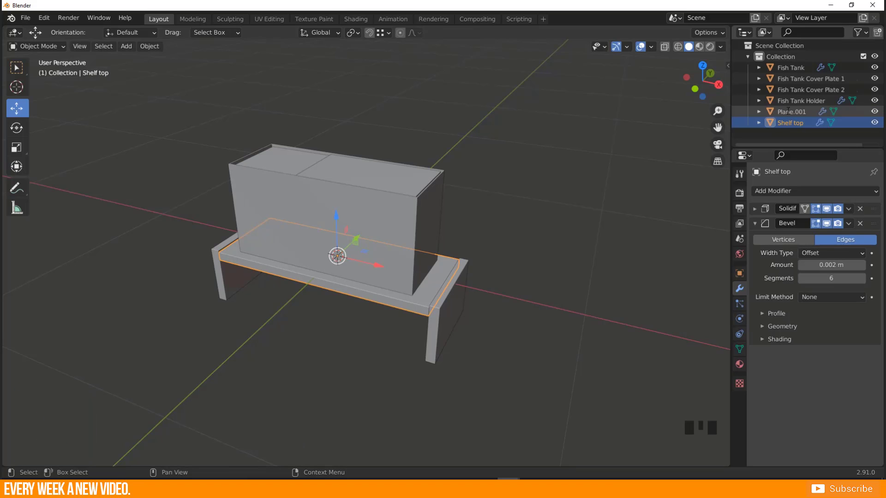
Step: Rename the mirrored side plates object as "Shelf Holder" and deselect it
double_click(788, 111)
type("Shelf Holder")
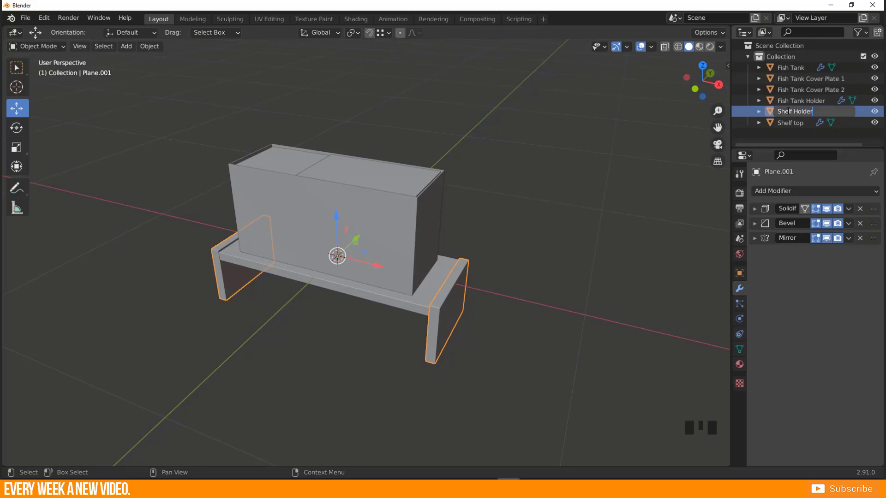
key("Return")
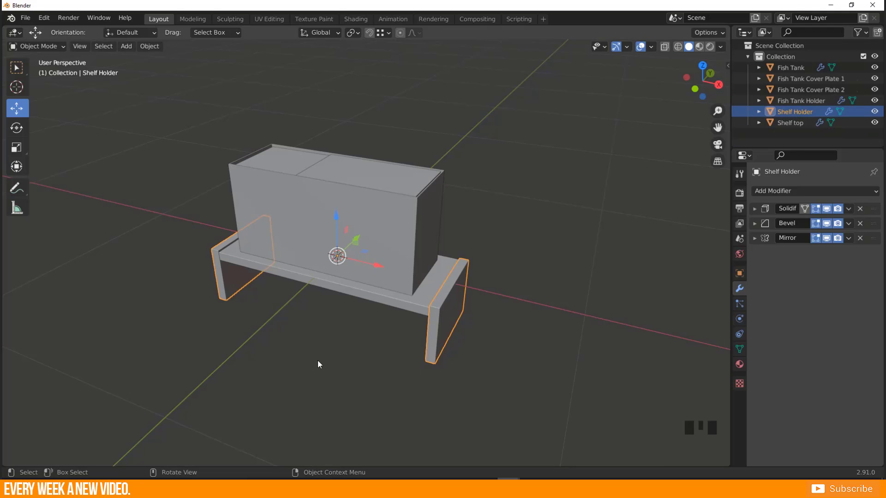
left_click(259, 339)
Step: Add a new mesh plane at the 3D cursor and rotate it 90° about the X axis to stand as a wall
middle_click_drag(258, 339, 286, 347)
left_click(267, 313)
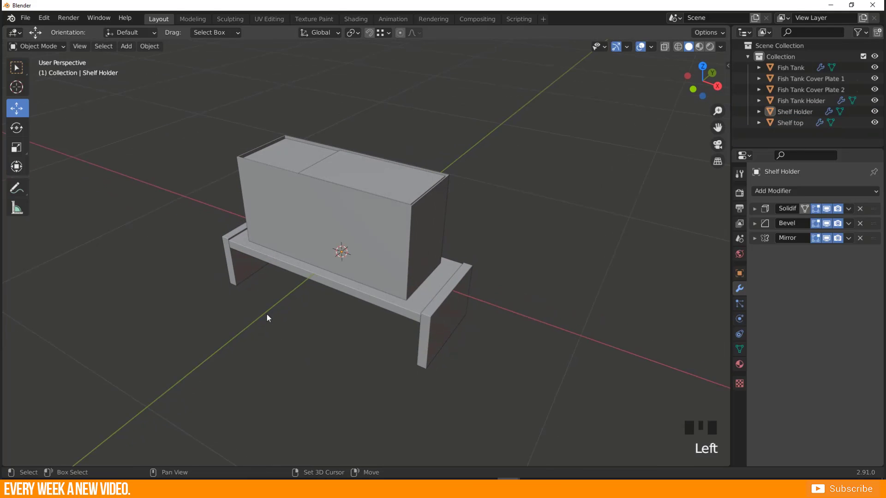
key("shift+a")
mouse_move(224, 256)
left_click(306, 258)
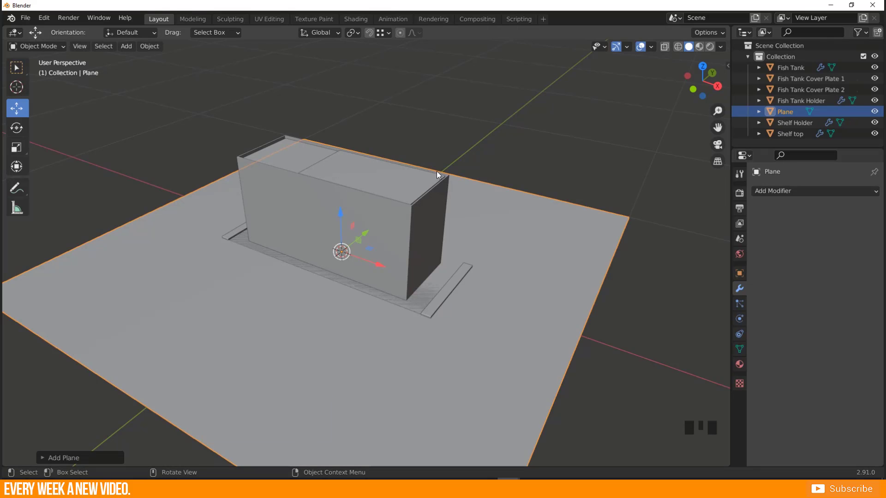
key("r")
key("x")
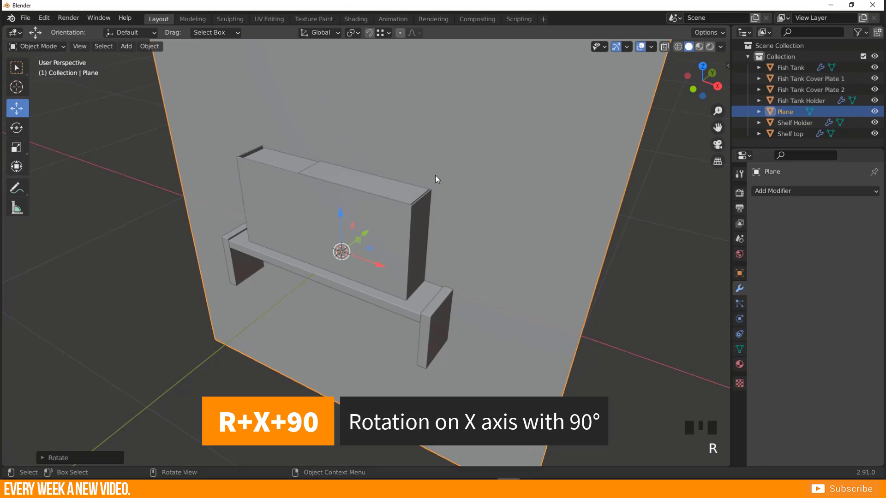
Step: Move the upright wall plane along the Y axis to the back of the fish tank
middle_click_drag(435, 175, 325, 282)
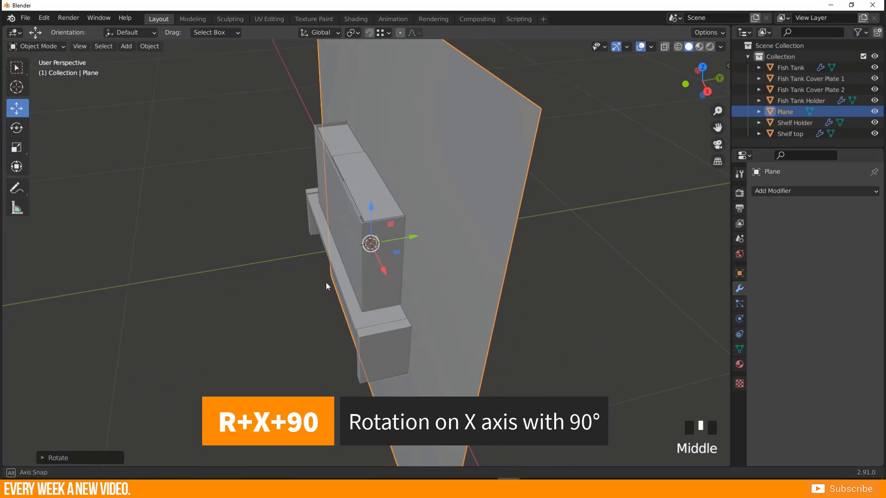
left_click_drag(411, 238, 466, 239)
middle_click_drag(466, 239, 416, 210)
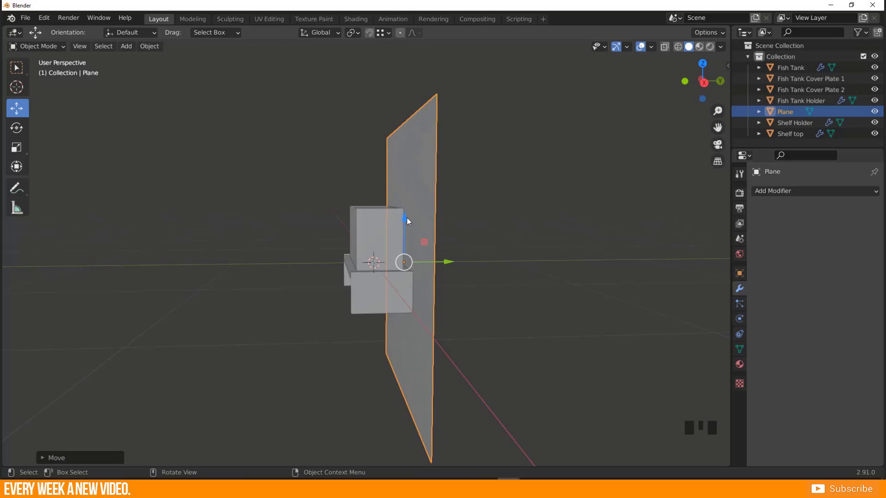
Step: In Edit Mode, subdivide the wall plane once into four faces
key("Tab")
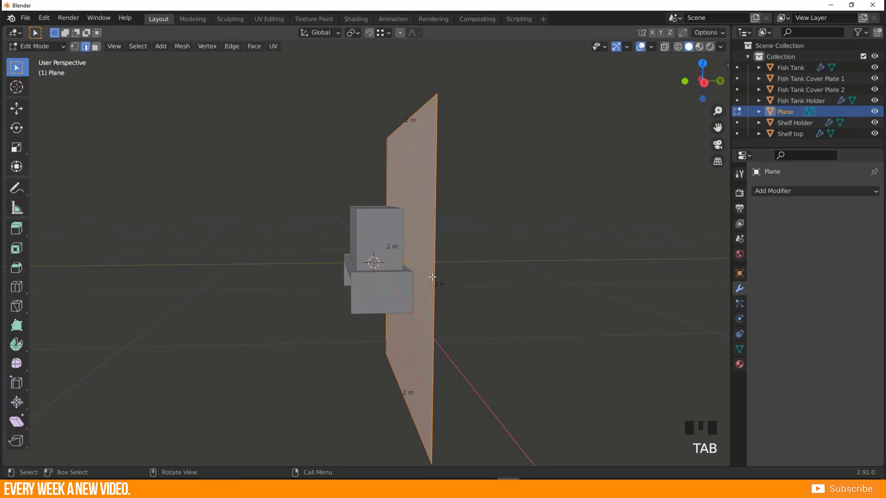
right_click(423, 264)
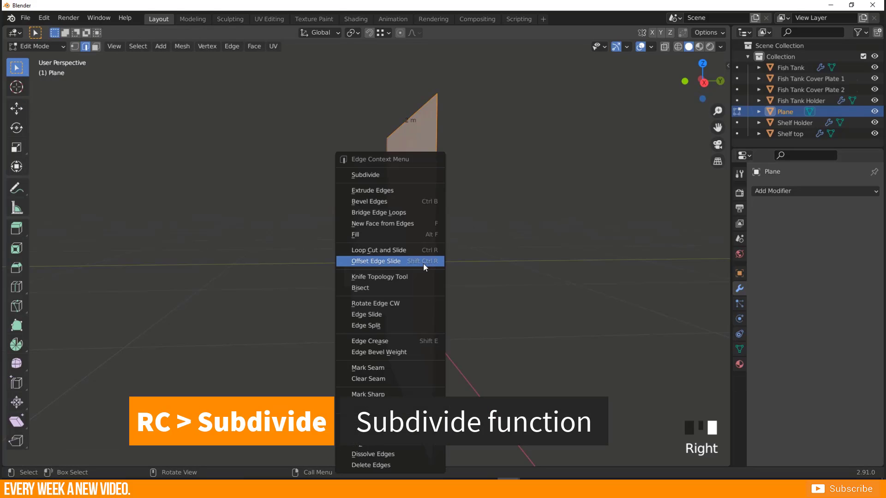
left_click(382, 174)
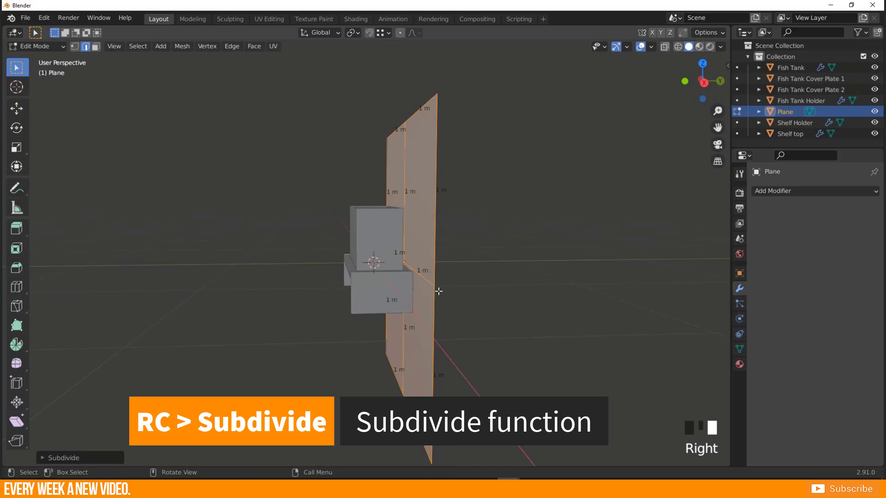
middle_click_drag(412, 271, 439, 278)
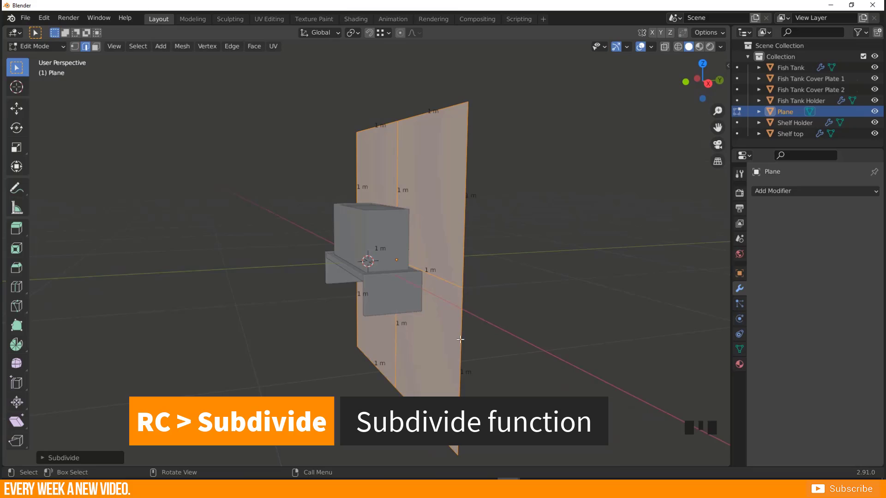
right_click(397, 178)
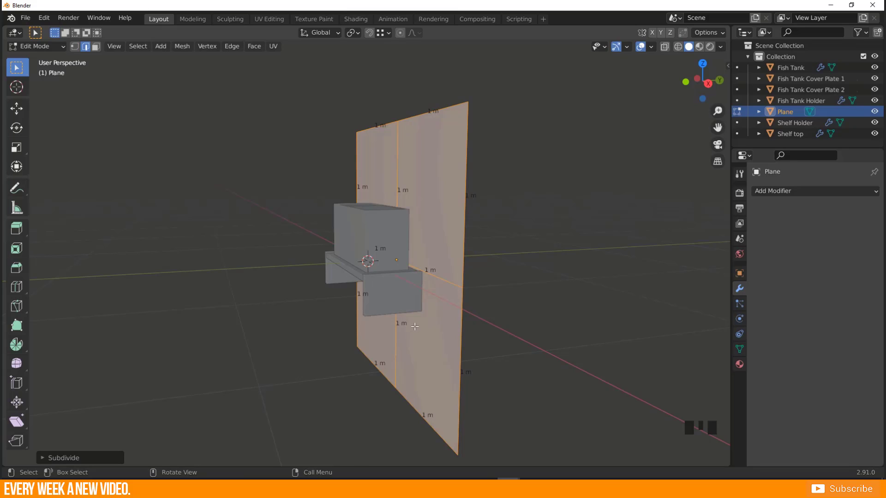
Step: Switch to face selection and delete the two lower faces of the wall plane
key("Tab")
key("Tab")
key("3")
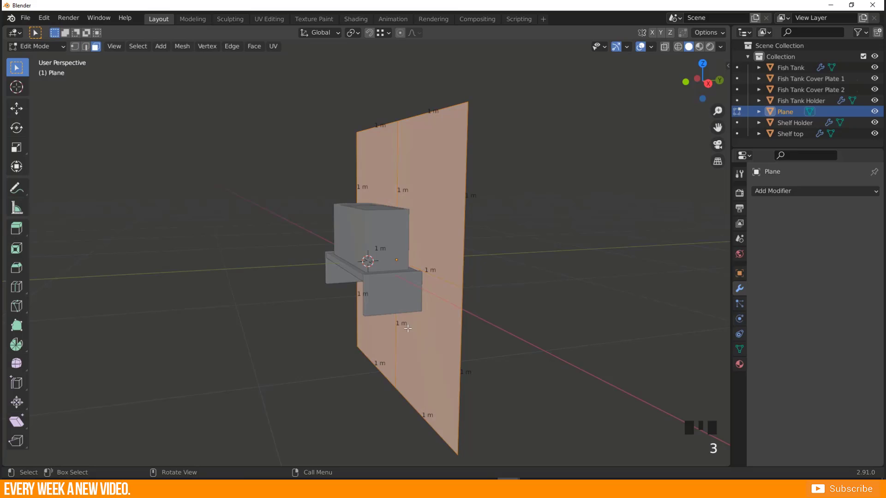
left_click(407, 328)
left_click(381, 328, "shift")
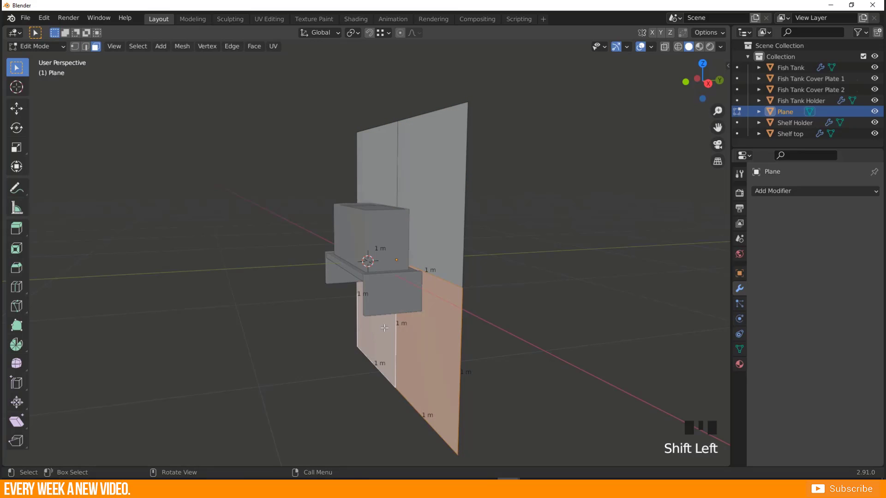
middle_click_drag(384, 328, 426, 329)
middle_click_drag(385, 304, 368, 318)
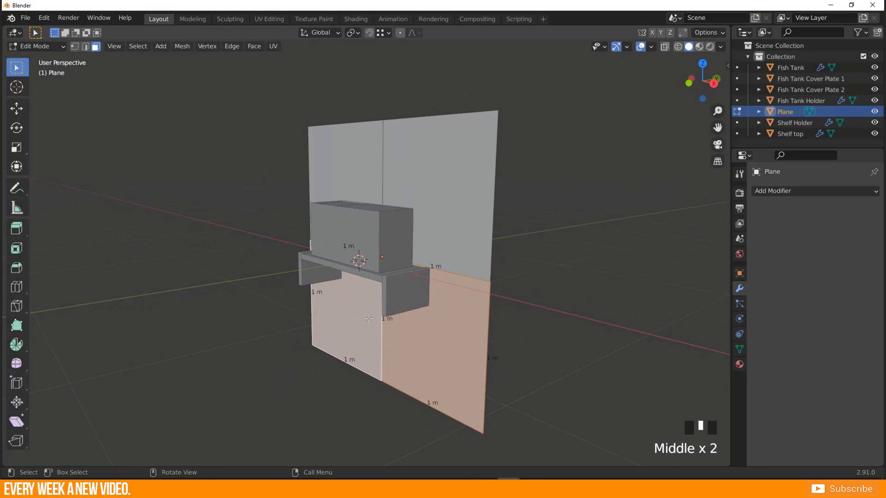
key("x")
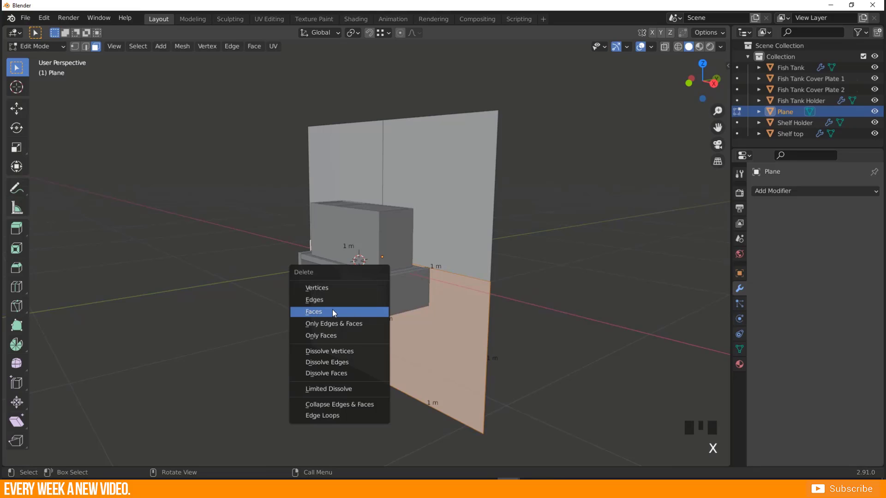
left_click(319, 311)
middle_click_drag(319, 312, 452, 309)
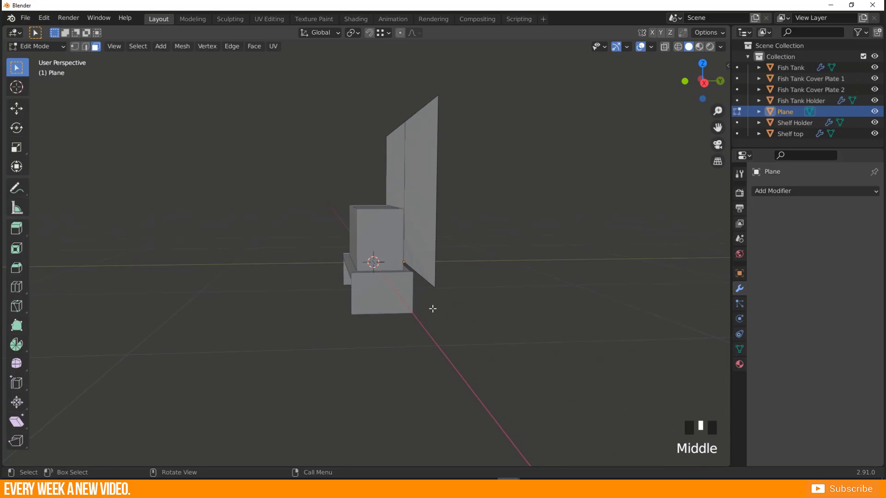
Step: In Object Mode, enable snapping and lower the wall along Z until its bottom edge is level with the side plates' base
key("Tab")
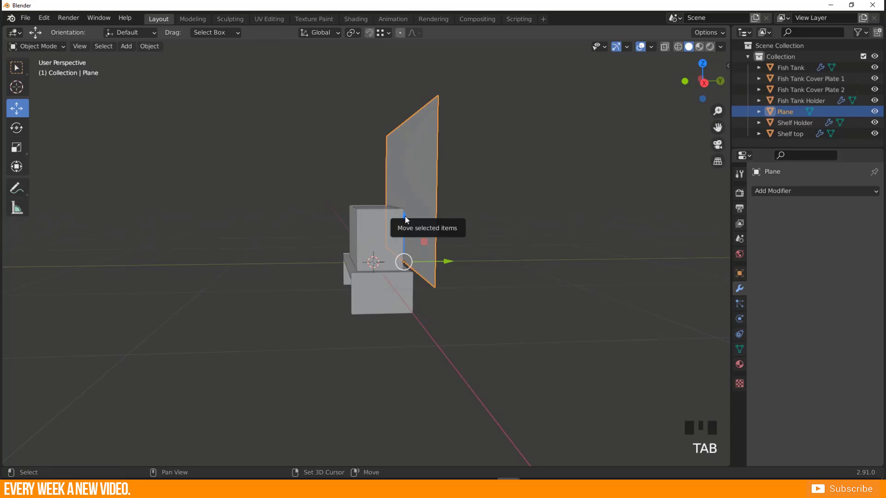
key("shift+Tab")
left_click_drag(405, 219, 413, 315)
middle_click_drag(413, 315, 444, 356)
left_click(396, 351)
scroll(356, 306, "up", 2)
scroll(369, 314, "down", 2)
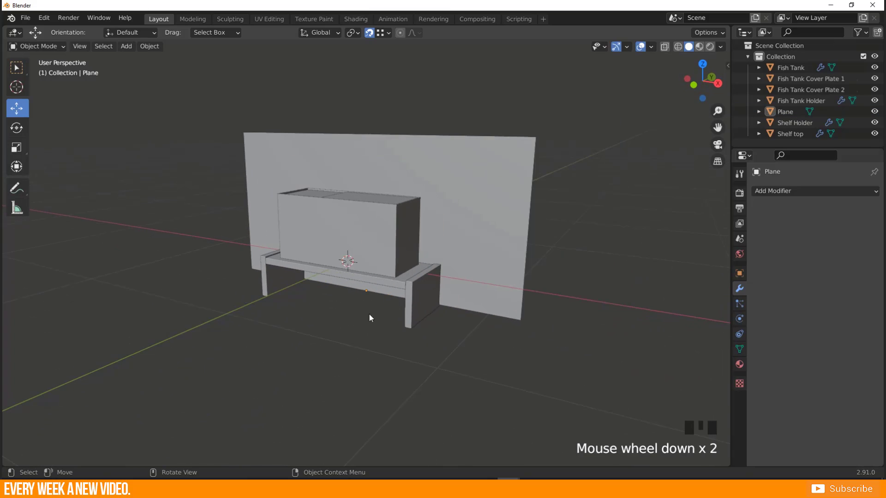
Step: In Edit Mode, extrude the wall's two bottom edges about 0.88 m along negative Y to form the ground under the cabinet
left_click(477, 308)
middle_click_drag(477, 308, 429, 342)
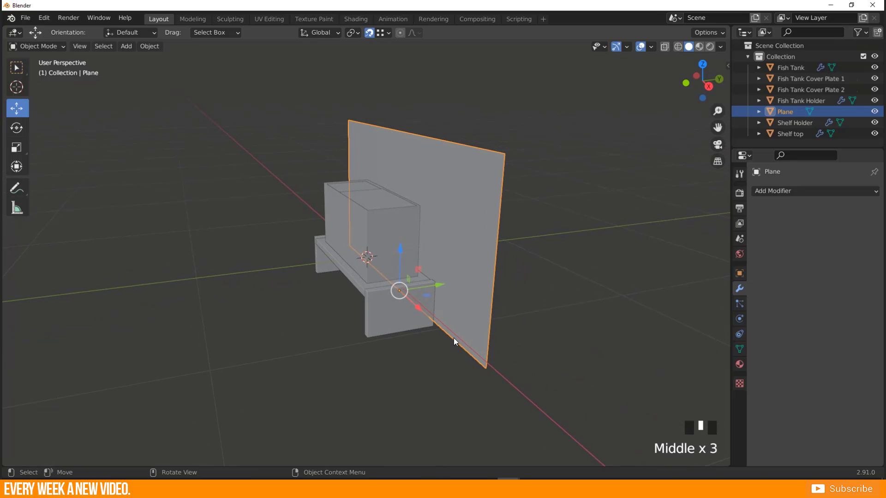
key("Tab")
left_click(442, 337)
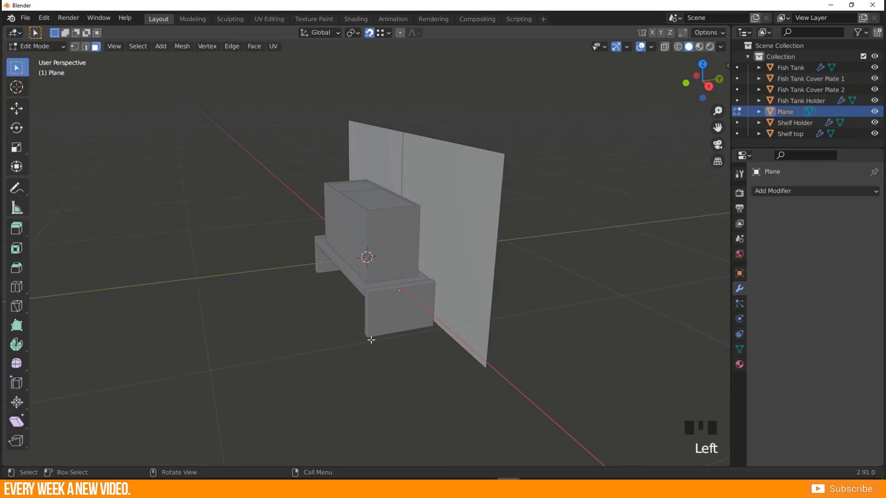
middle_click_drag(442, 337, 398, 314)
key("1")
key("2")
left_click(444, 322)
left_click(343, 299, "shift")
middle_click_drag(389, 346, 429, 356)
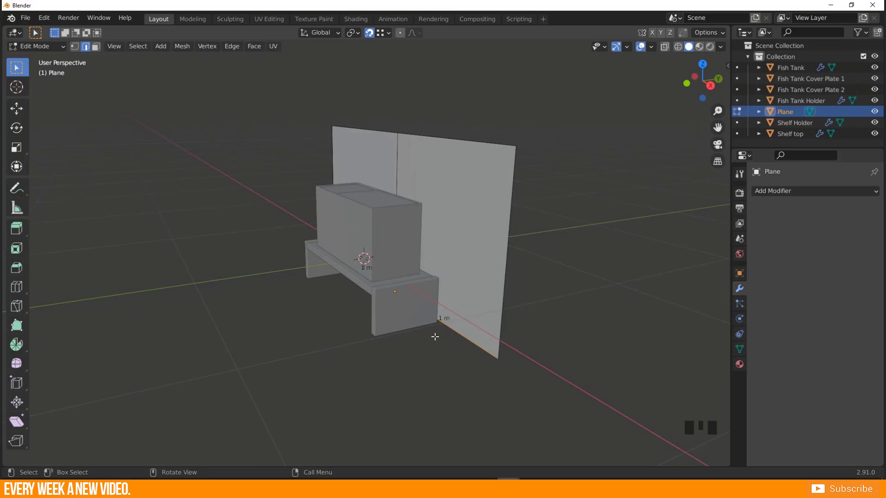
middle_click_drag(403, 330, 404, 336)
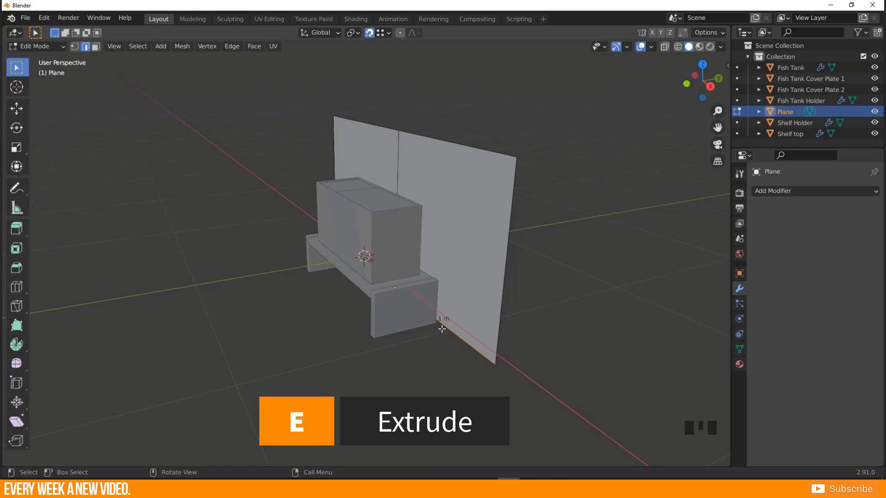
key("e")
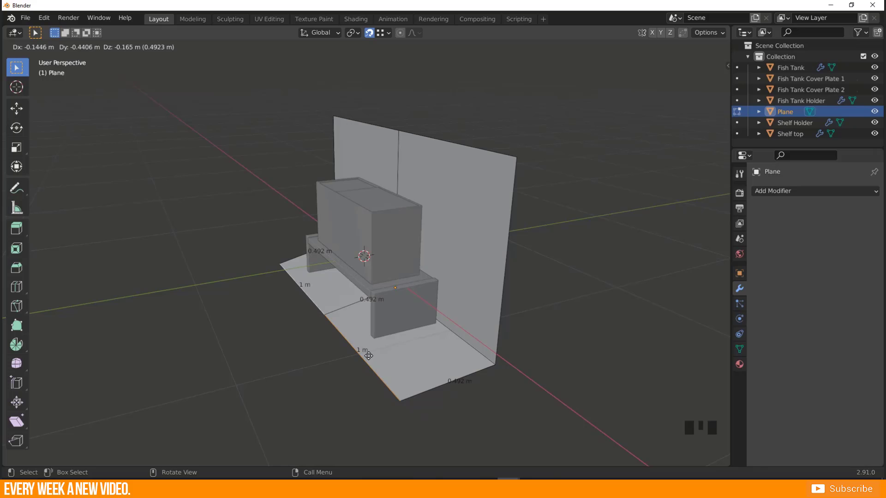
key("y")
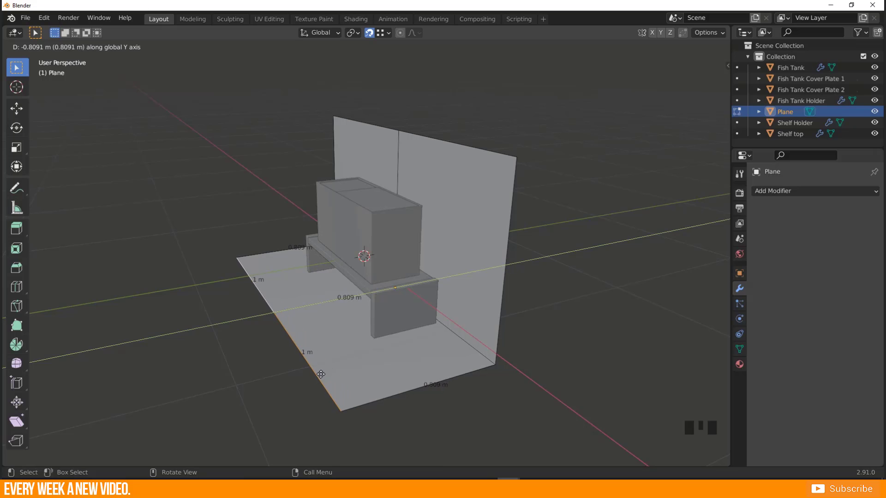
left_click(310, 378)
middle_click_drag(359, 368, 454, 355)
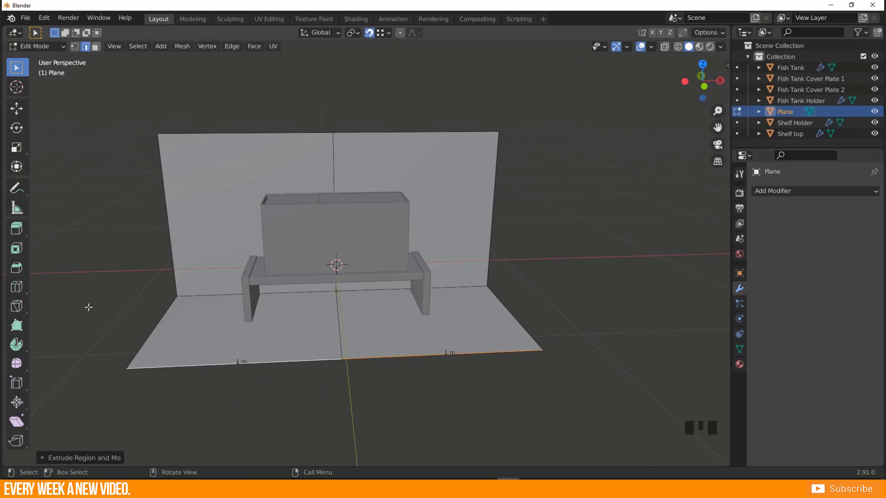
Step: Leave Edit Mode and deselect the wall and ground object
left_click(160, 317)
left_click(169, 241, "shift")
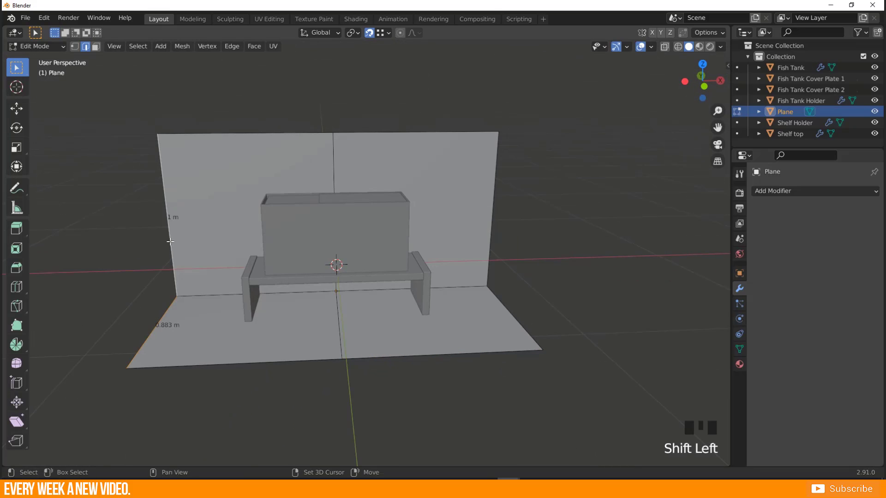
key("Tab")
left_click(351, 397)
middle_click_drag(350, 398, 294, 375)
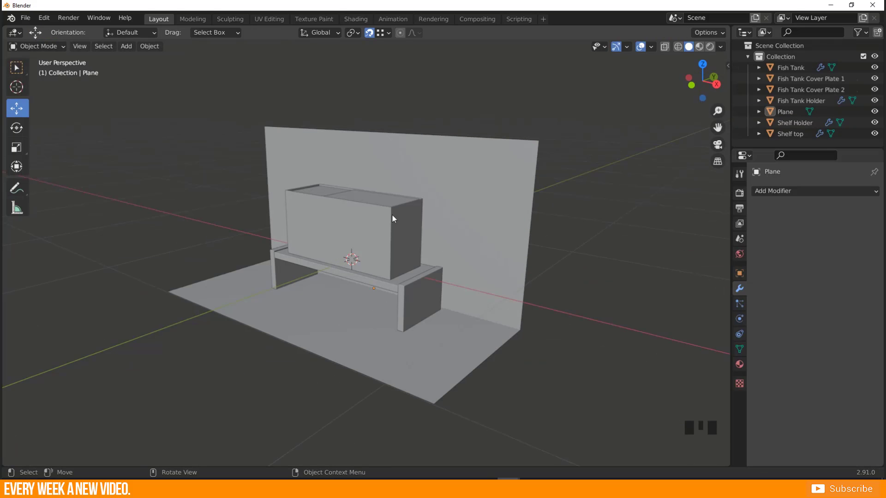
Step: Rename the wall and ground plane as "Wall / Floor"
mouse_move(392, 218)
middle_mouse_down()
mouse_move(435, 223)
mouse_move(393, 234)
middle_mouse_up()
scroll(375, 251, "up", 2)
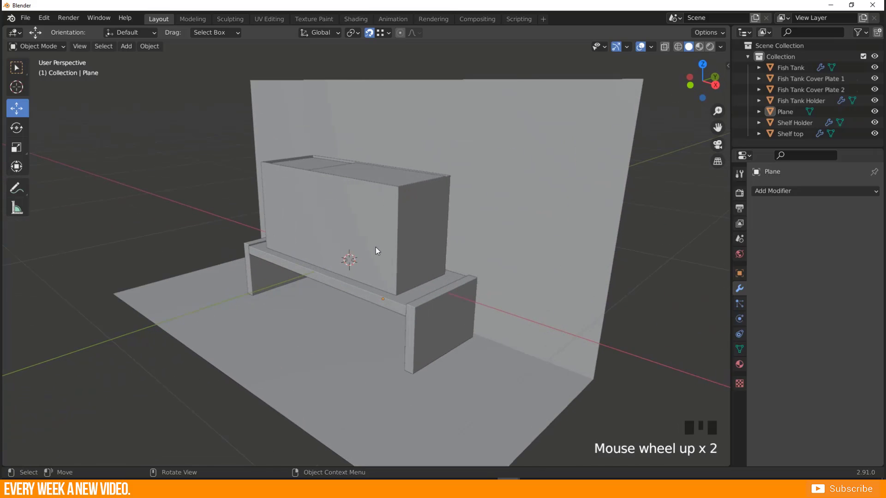
middle_click_drag(221, 194, 301, 271, "shift")
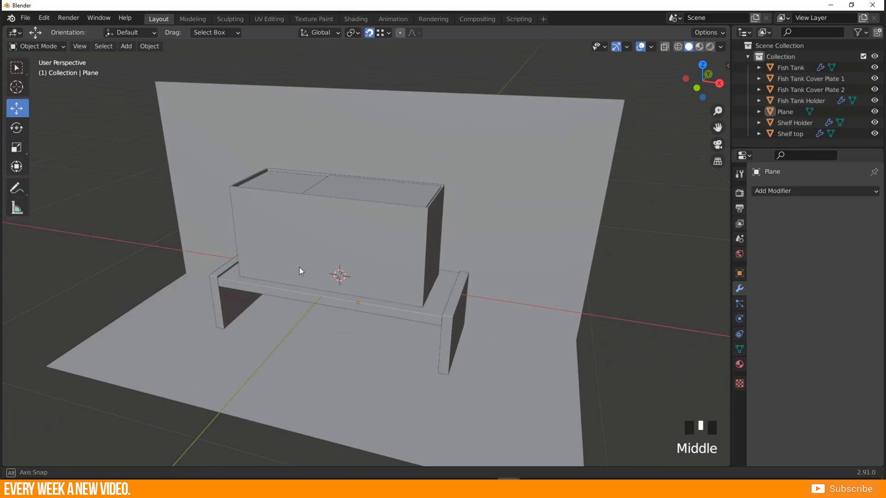
scroll(301, 271, "up", 1)
left_click(773, 115)
left_click(789, 112)
double_click(789, 113)
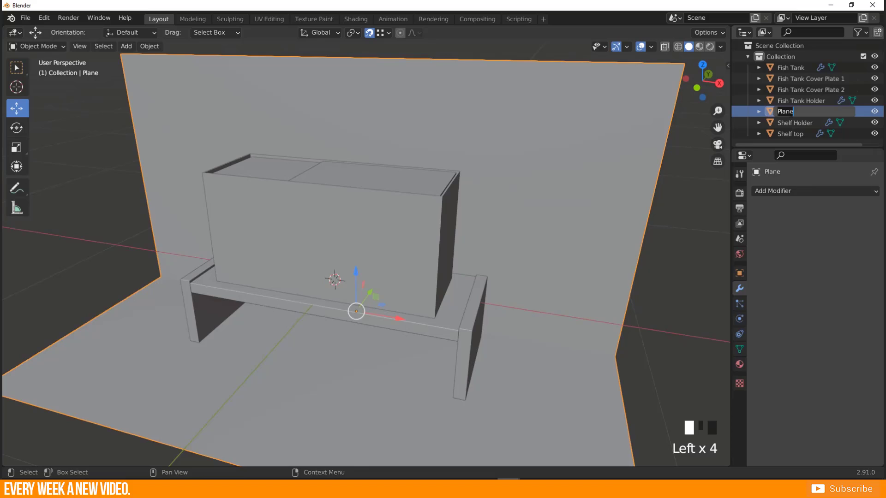
type("Wall / Floor")
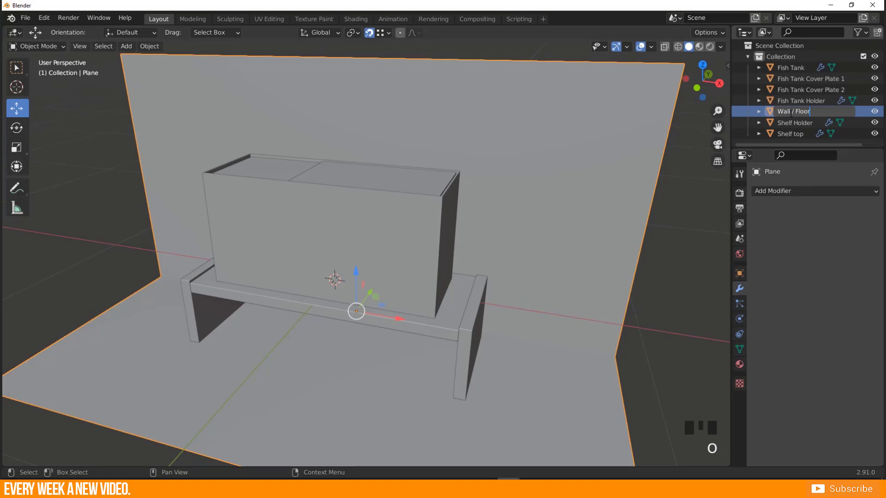
key("Return")
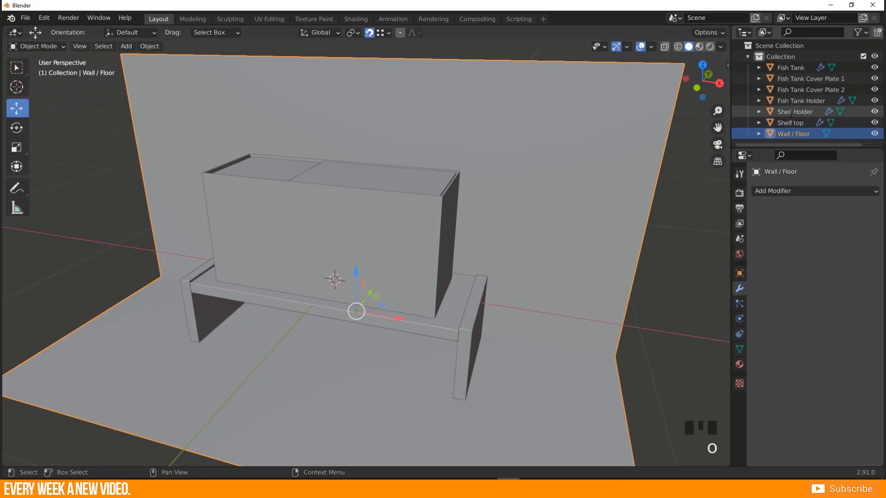
Step: Hide the Wall / Floor object so the fish tank and shelf can be viewed from every side
left_click(874, 134)
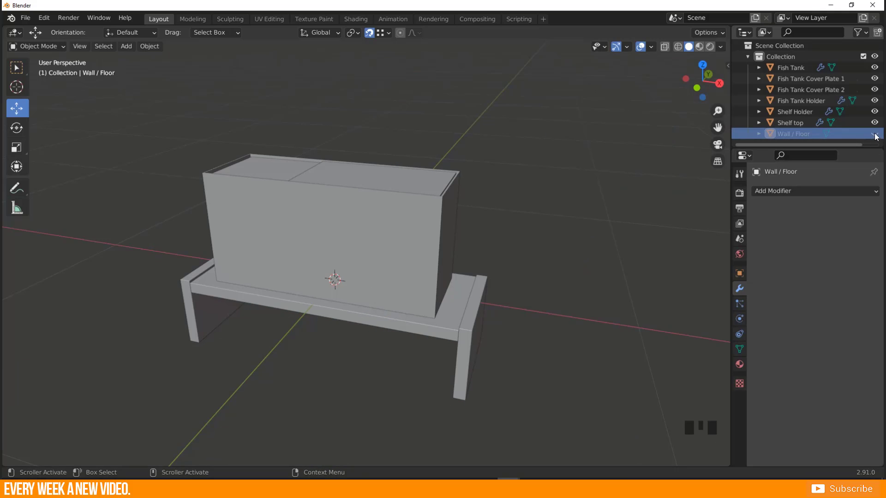
middle_click_drag(381, 302, 295, 305)
left_click(874, 134)
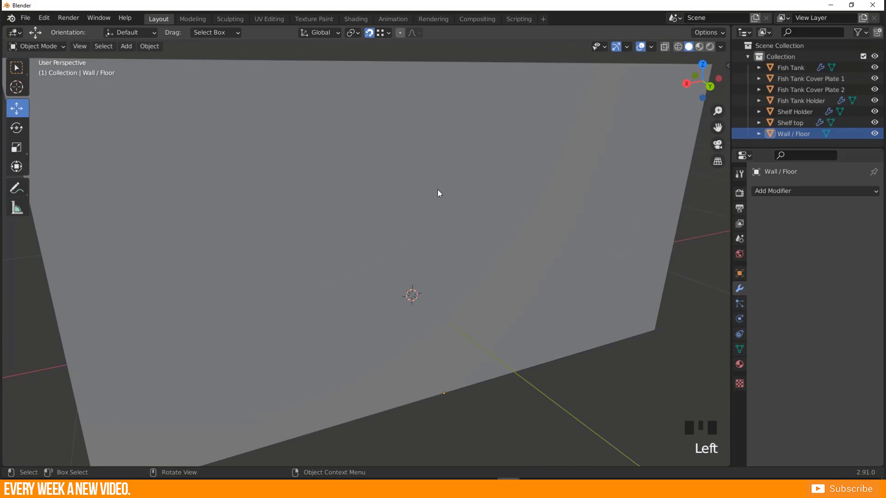
left_click(874, 134)
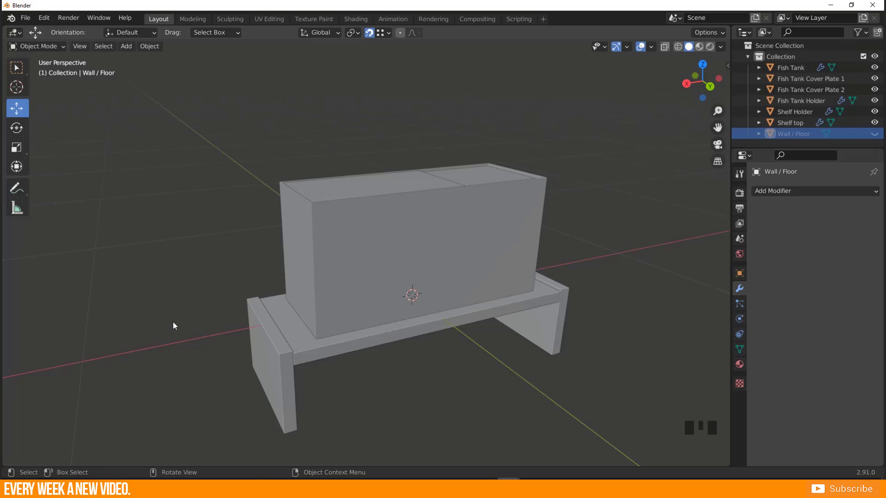
middle_click_drag(173, 323, 358, 332)
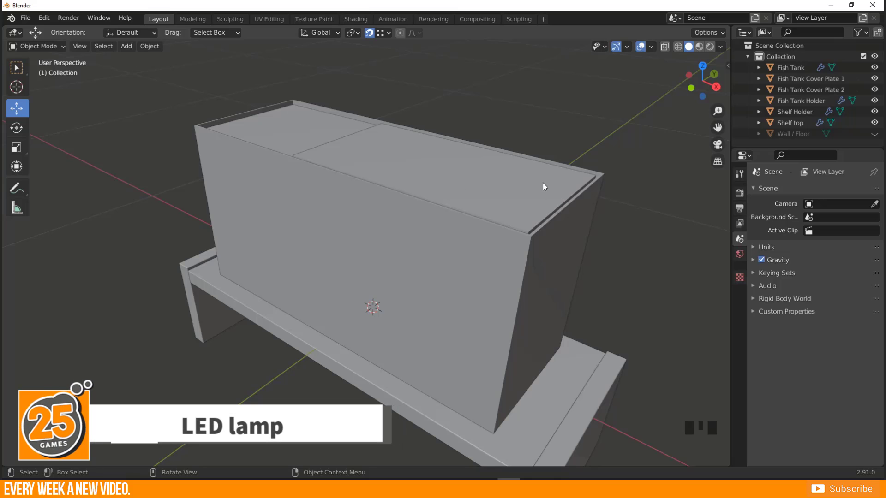
middle_click_drag(543, 183, 414, 179)
scroll(373, 161, "down", 2)
Step: Switch to the reference photos in IrfanView, examine the LED lamp's body, end cap and cable connection, and return to Blender
left_click(530, 488)
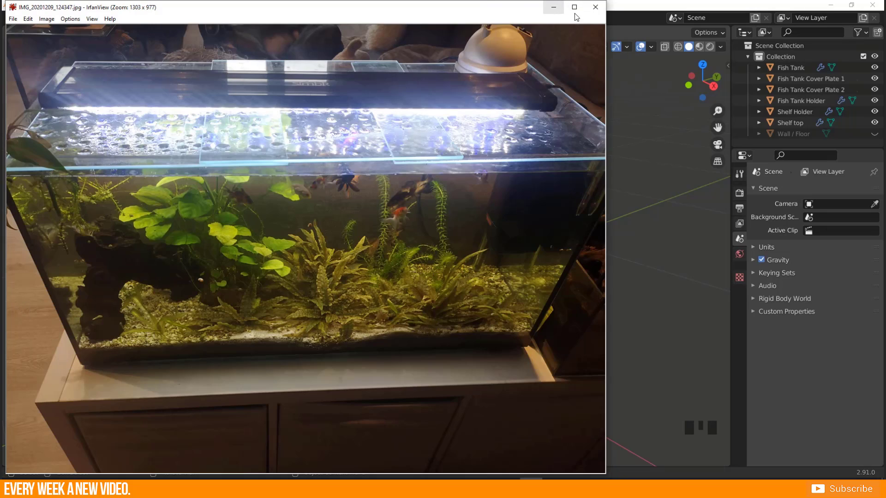
left_click(595, 7)
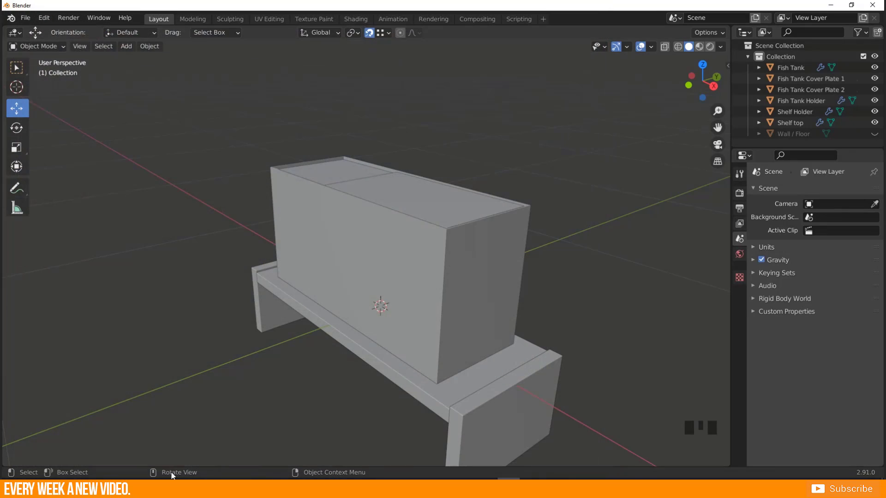
left_click(113, 446)
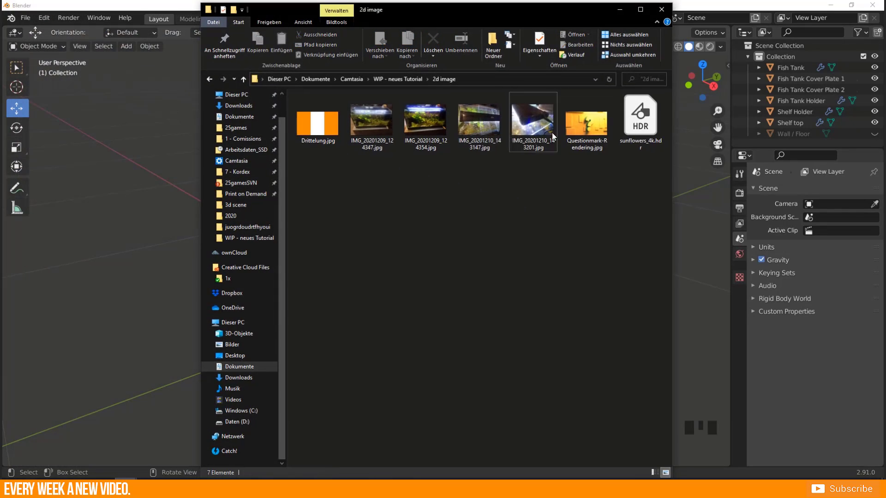
double_click(478, 131)
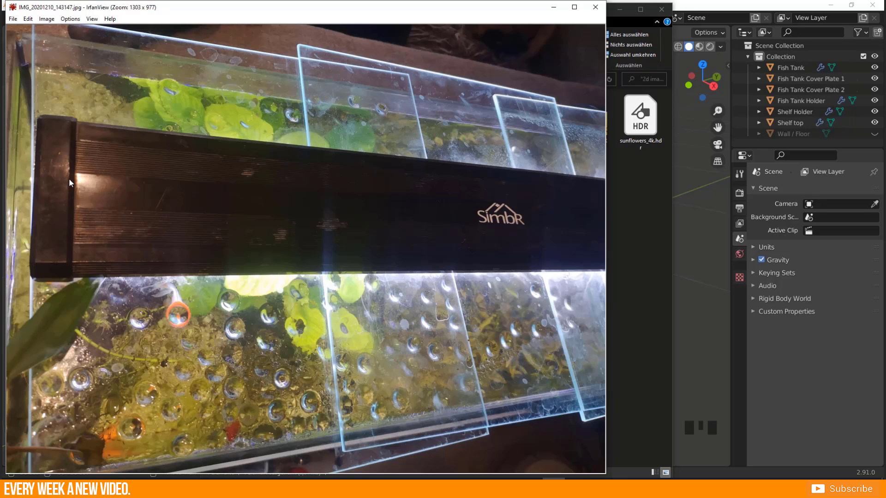
left_click(595, 7)
double_click(544, 131)
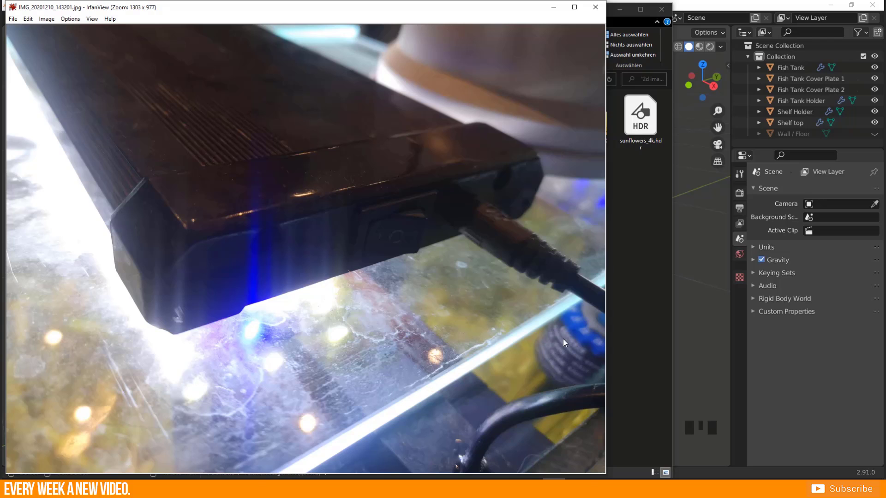
left_click(595, 7)
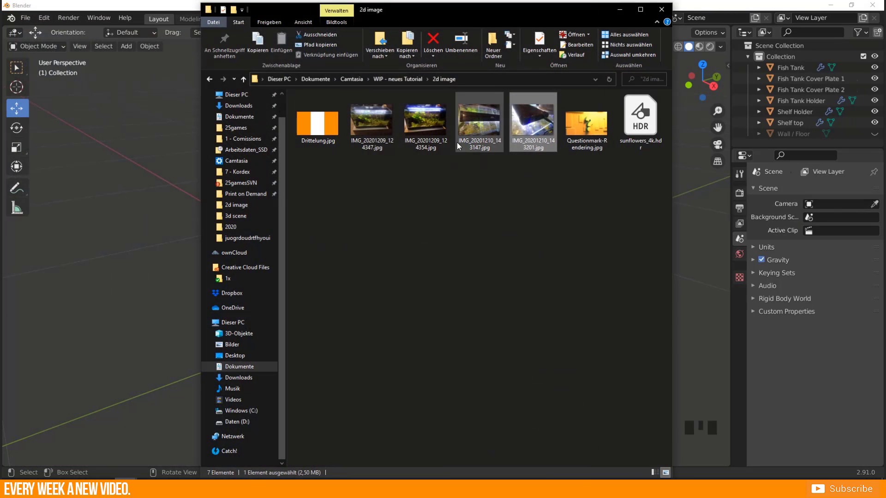
left_click_drag(489, 14, 703, 11)
left_click(317, 282)
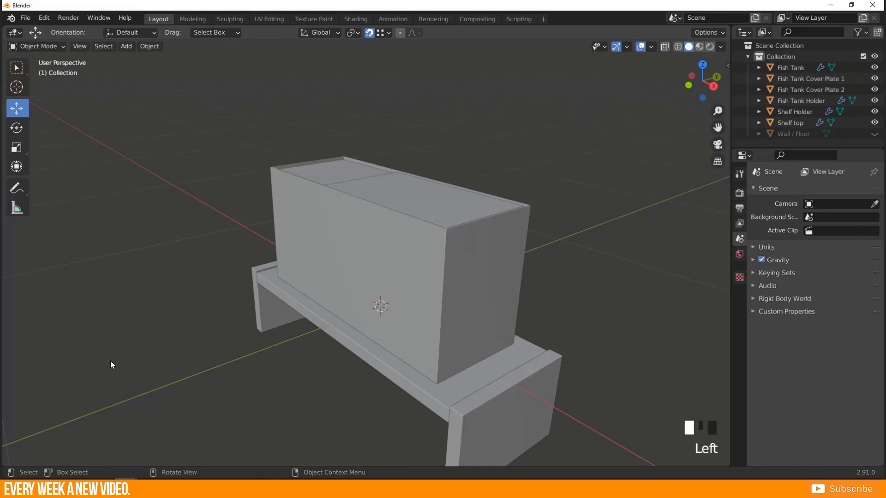
Step: Add a cube mesh to the scene as the starting shape for the LED lamp
middle_click_drag(385, 343, 369, 331, "shift")
left_click(262, 314)
key("shift+a")
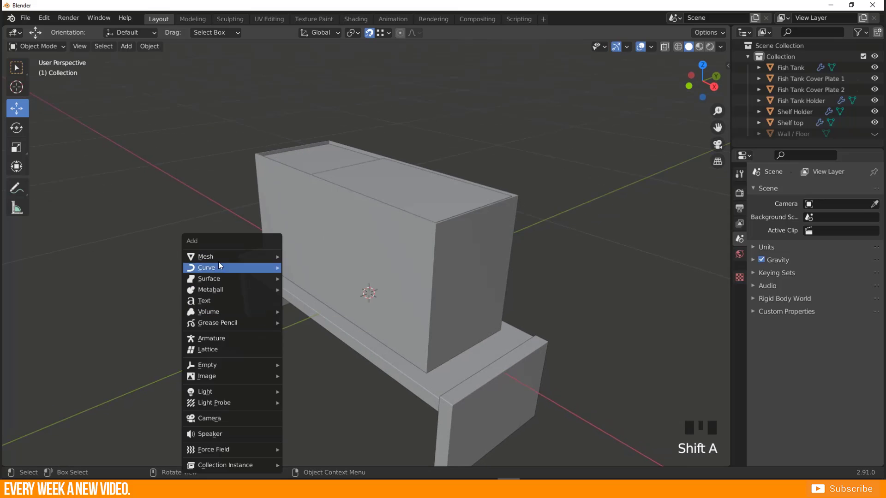
mouse_move(280, 258)
left_click(329, 268)
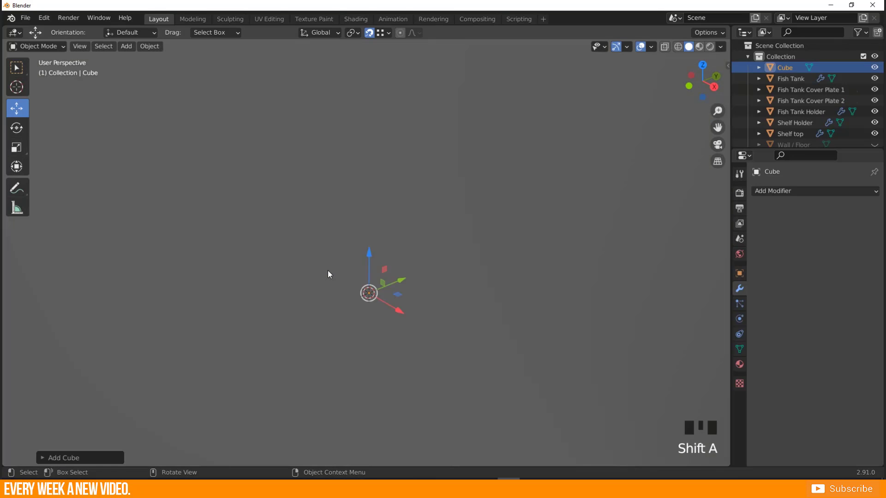
scroll(327, 270, "down", 7)
scroll(328, 274, "up", 1)
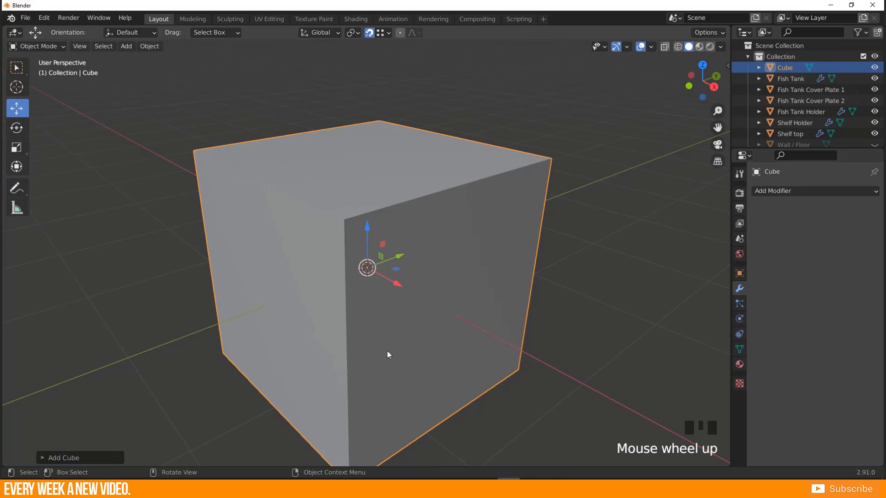
Step: Set the new cube's size to 0.01 m
left_click(43, 455)
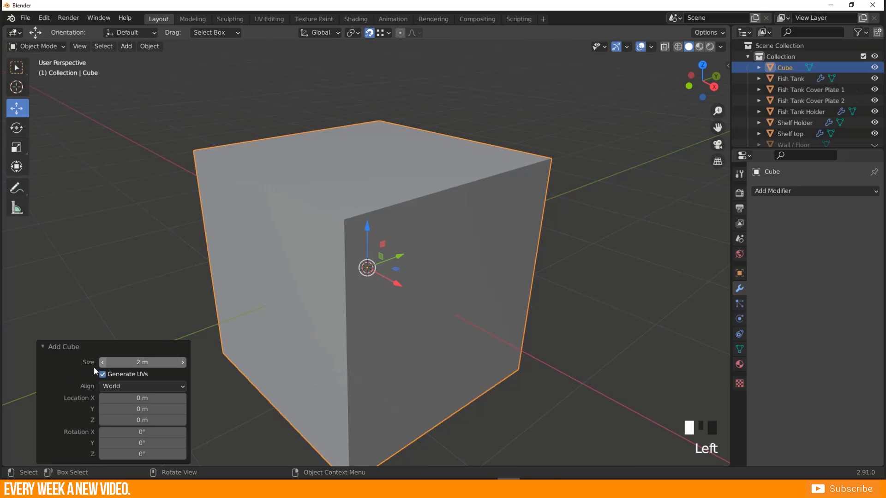
left_click(113, 362)
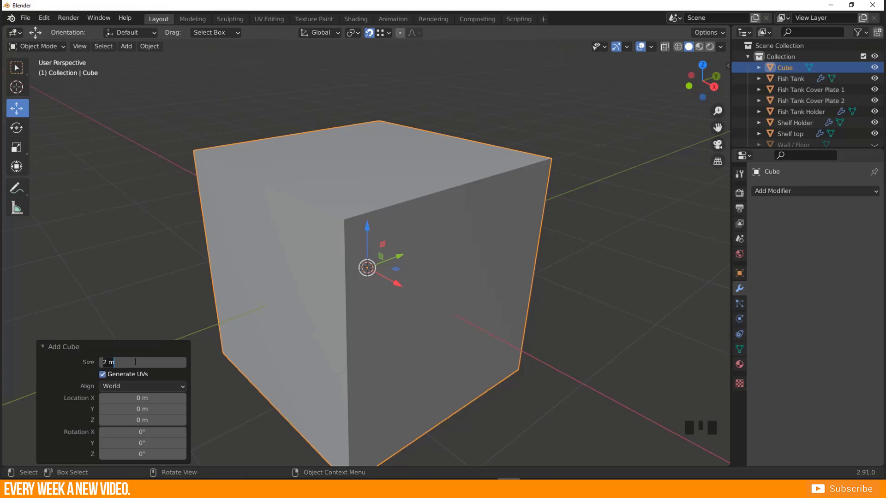
key("BackSpace")
key("BackSpace")
key("BackSpace")
type("1")
key("Left")
type("0.0")
key("Return")
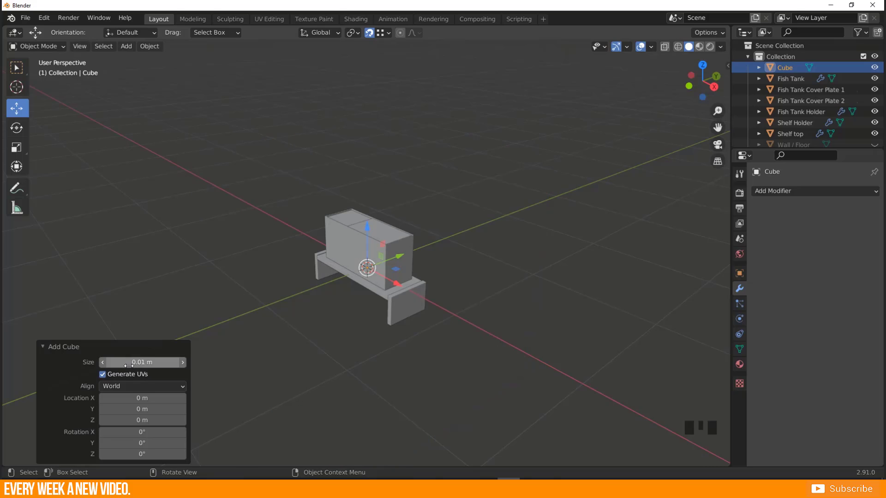
Step: Move the small cube up about 0.43 m along Z and about 0.37 m along X, near the tank cover's end
scroll(361, 256, "up", 4)
scroll(364, 254, "up", 2)
left_click_drag(369, 253, 364, 123)
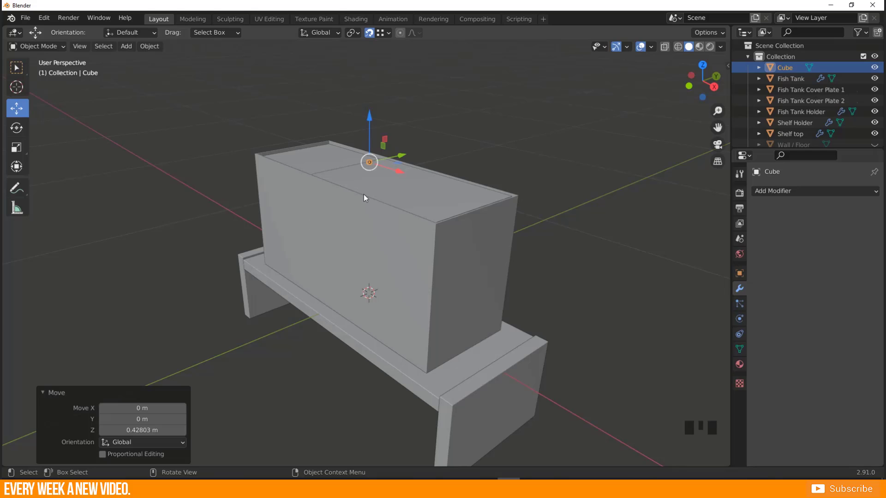
middle_click_drag(364, 194, 404, 150)
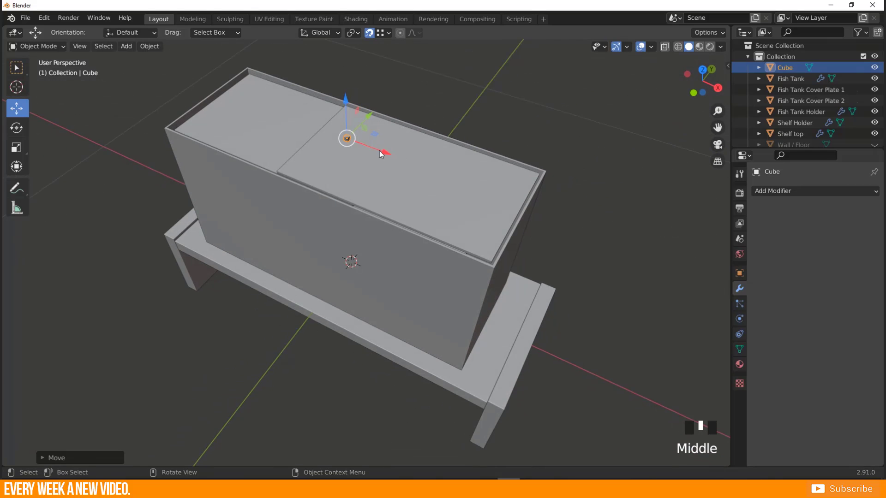
left_click_drag(381, 154, 534, 227)
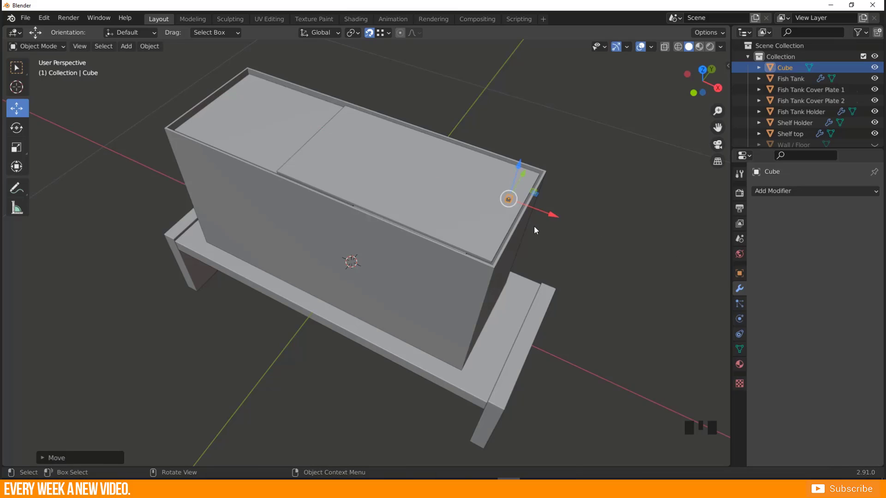
Step: Set the cube's X scale and Z scale to 2.5 in its object transform properties
left_click(740, 274)
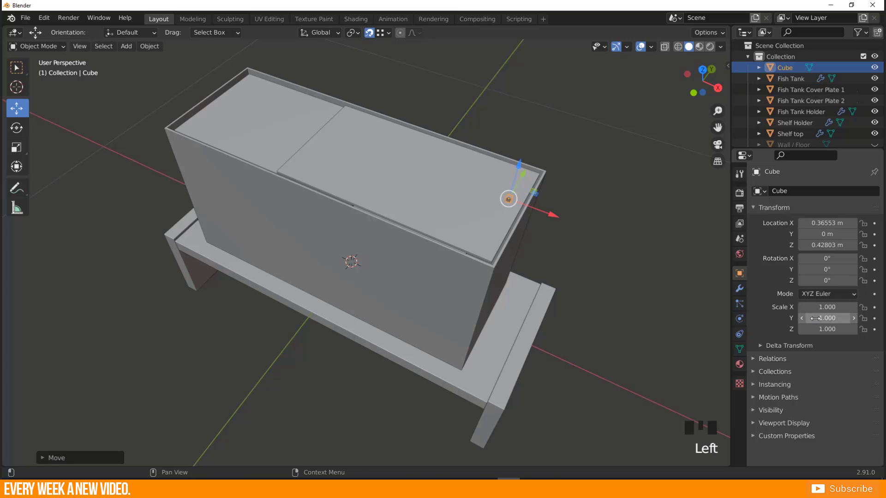
middle_click_drag(438, 272, 489, 244)
scroll(517, 282, "up", 3)
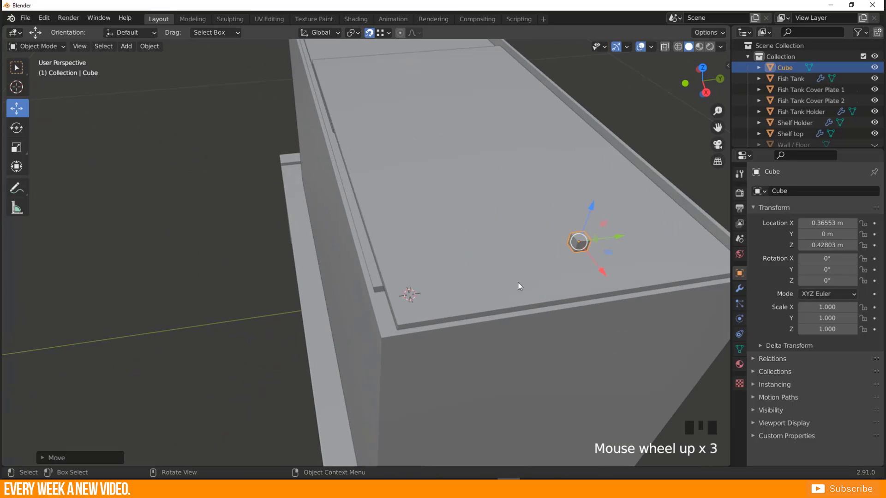
middle_click_drag(518, 281, 444, 261, "shift")
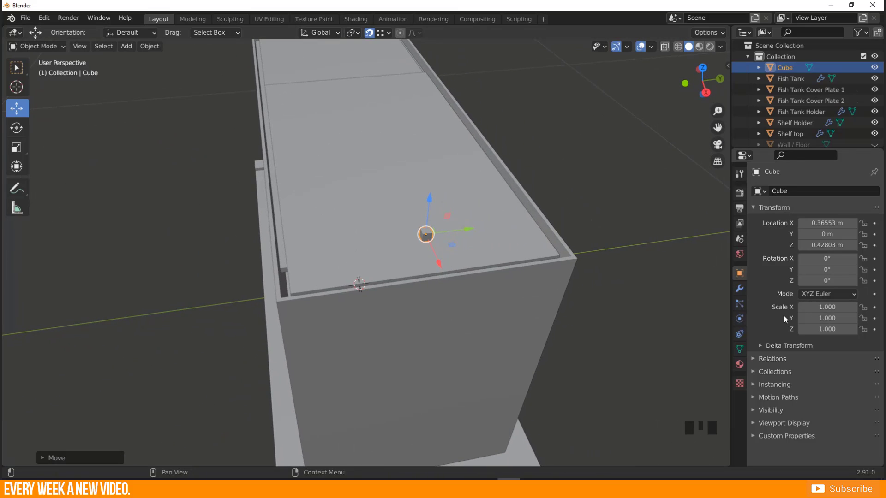
middle_click_drag(336, 223, 392, 236)
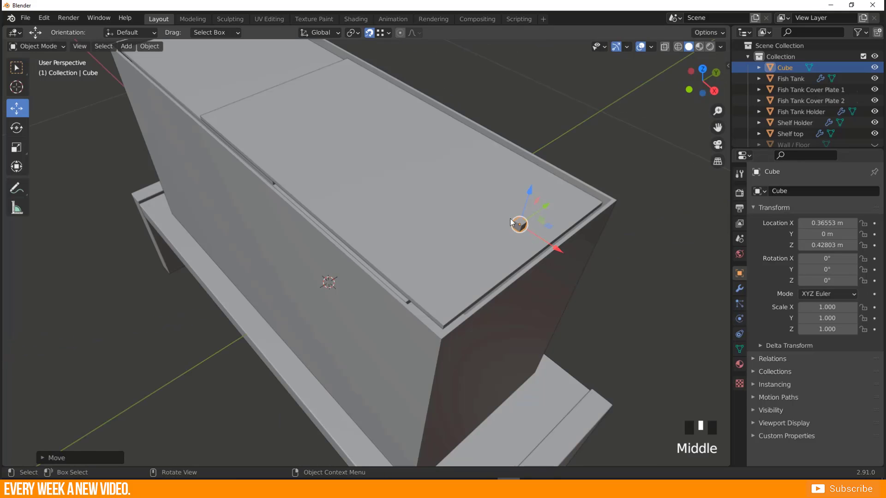
left_click(826, 306)
type("2.5")
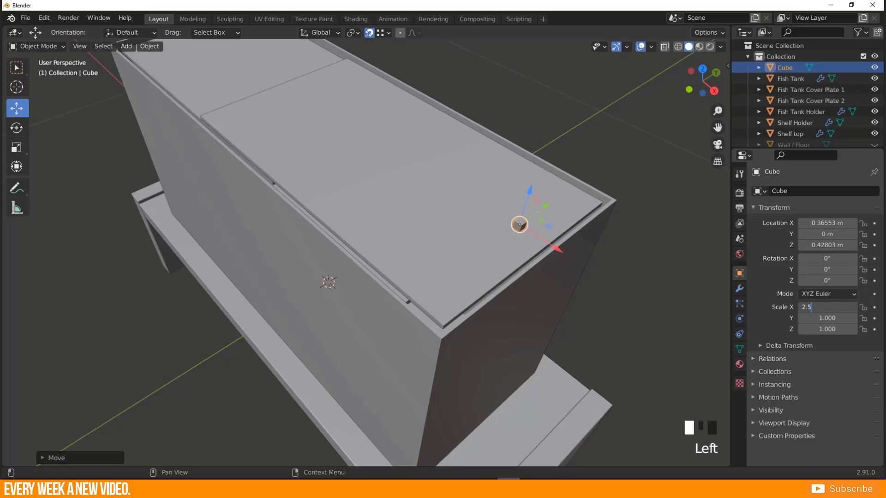
key("Return")
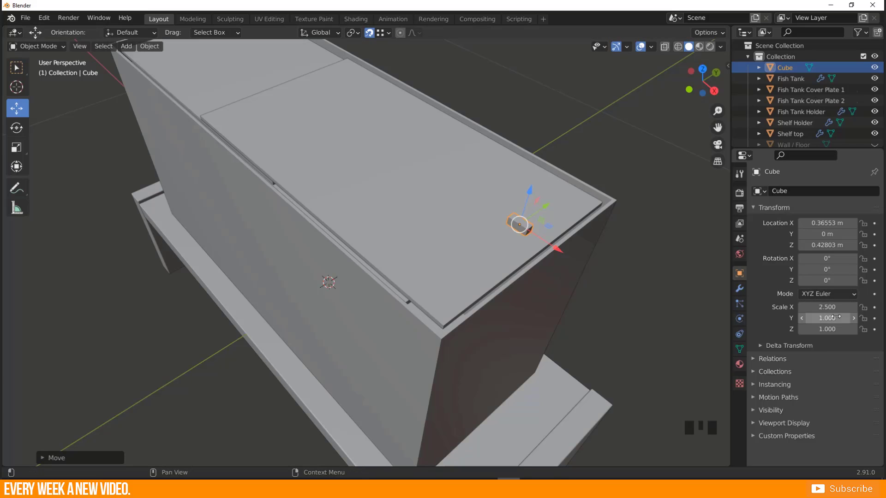
left_click(826, 329)
type("2")
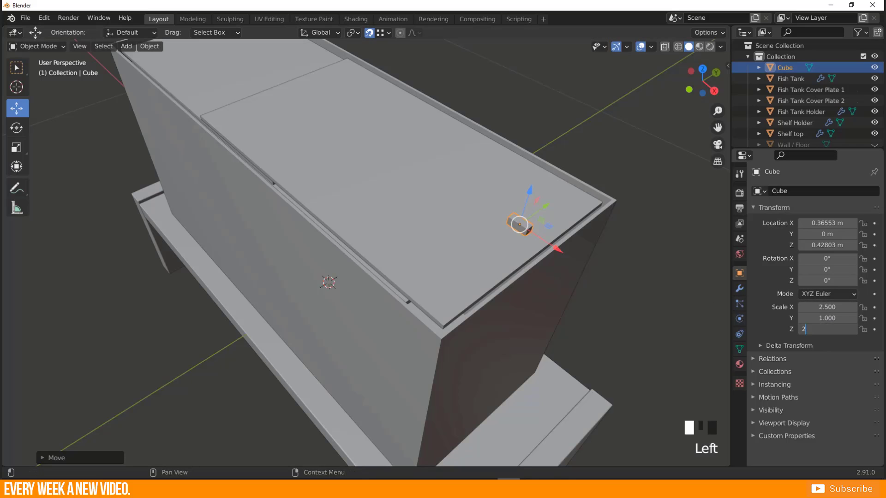
type(".5")
key("Return")
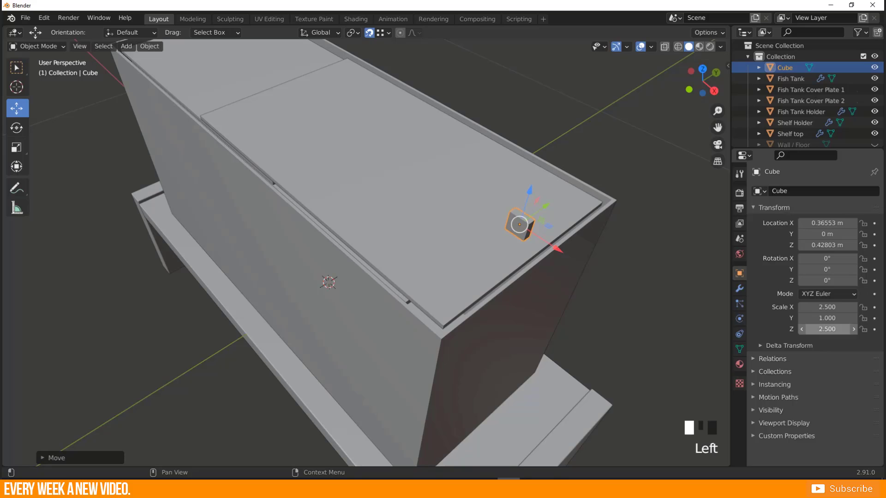
Step: Set the small cube's Y scale to 11 to stretch it across the tank cover
middle_click_drag(474, 236, 469, 223)
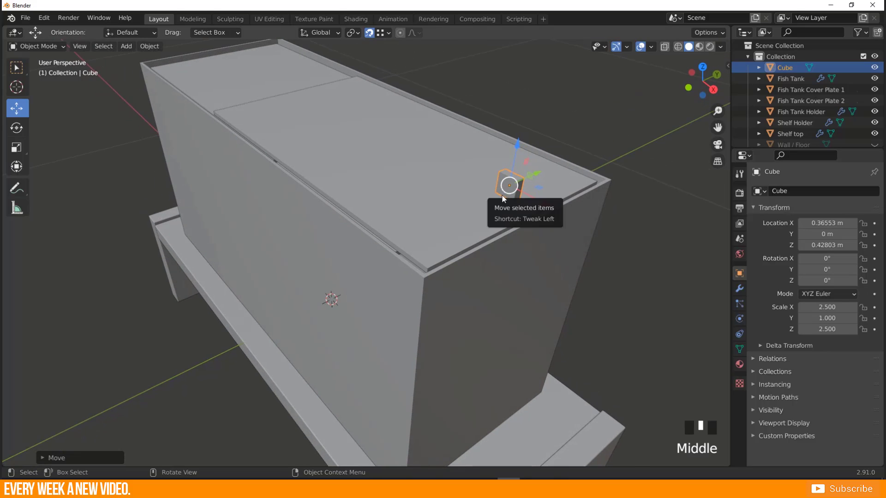
left_click(806, 318)
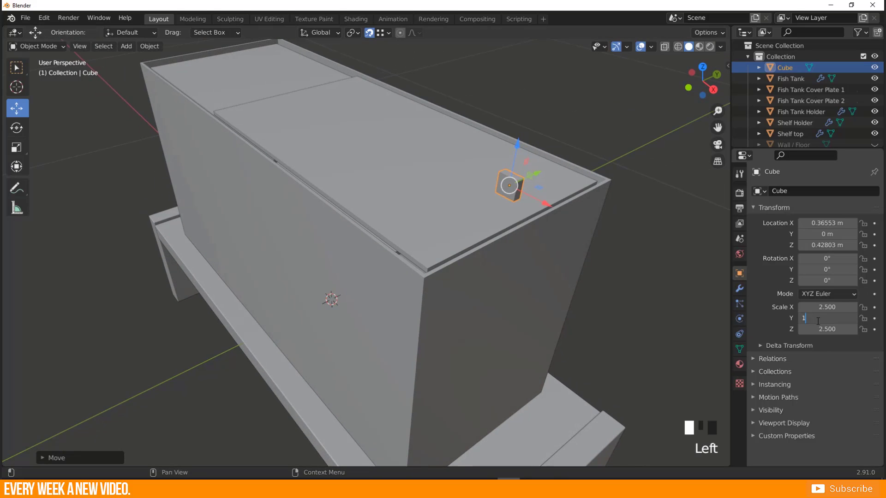
type("1")
key("Return")
Step: Apply the scale of the stretched cube
middle_click_drag(422, 219, 431, 169)
middle_click_drag(549, 153, 443, 191, "shift")
scroll(336, 224, "up", 3)
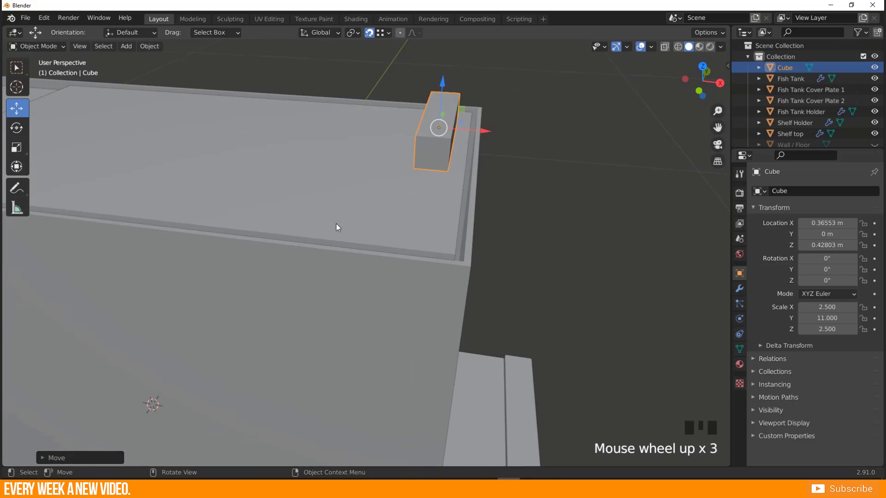
middle_click_drag(336, 223, 422, 202)
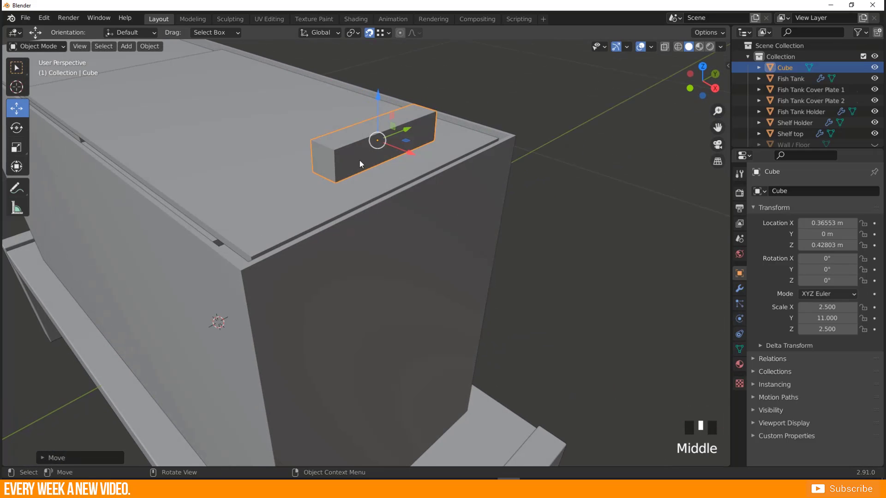
key("ctrl+a")
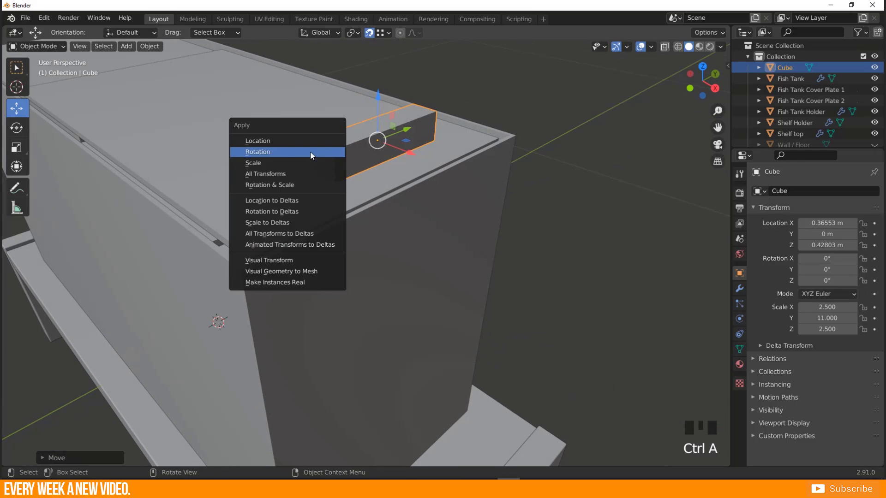
left_click(272, 167)
Step: Examine the lamp's end piece in reference photo IMG_20201210_143201.jpg, and return to the Blender scene
middle_click_drag(346, 144, 352, 167, "shift")
scroll(338, 183, "up", 1)
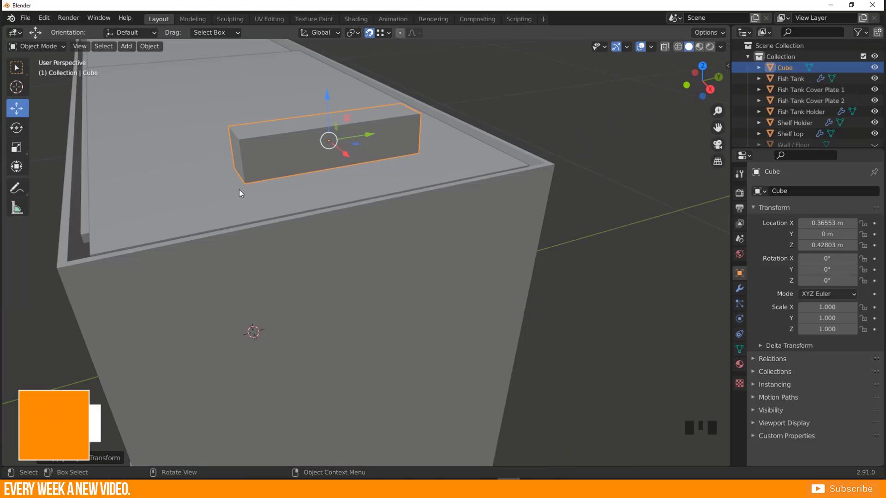
mouse_move(125, 487)
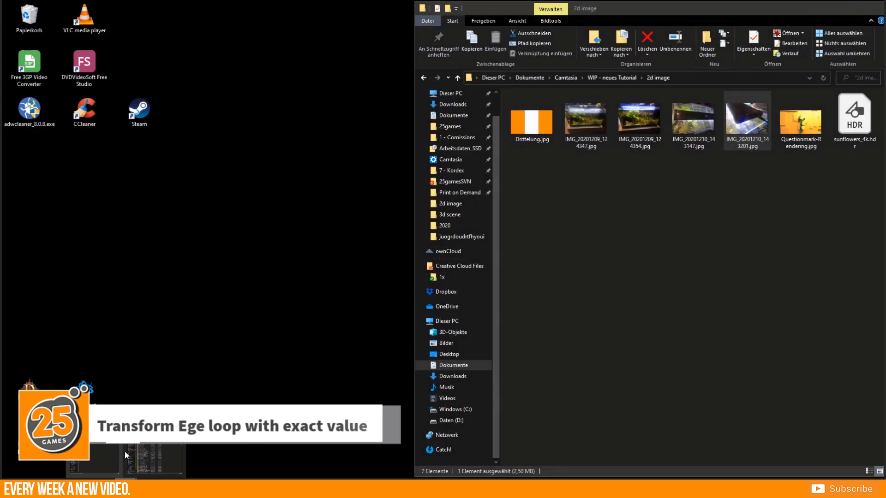
left_click(124, 452)
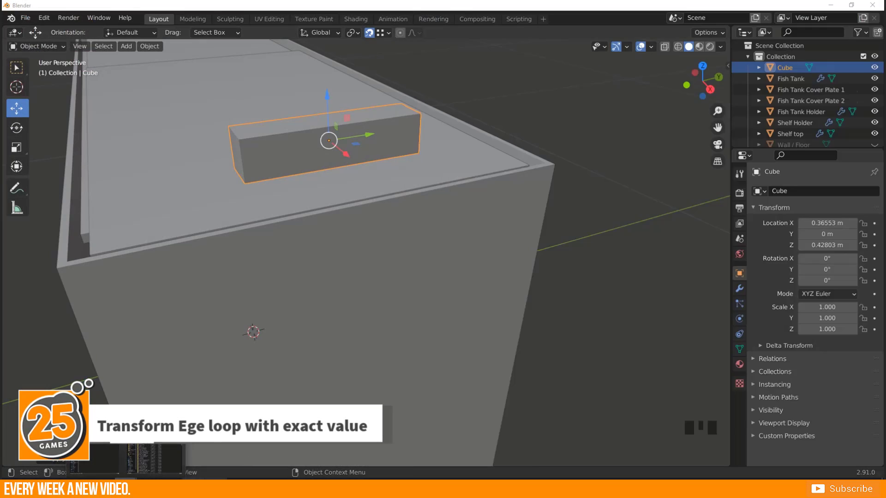
double_click(747, 121)
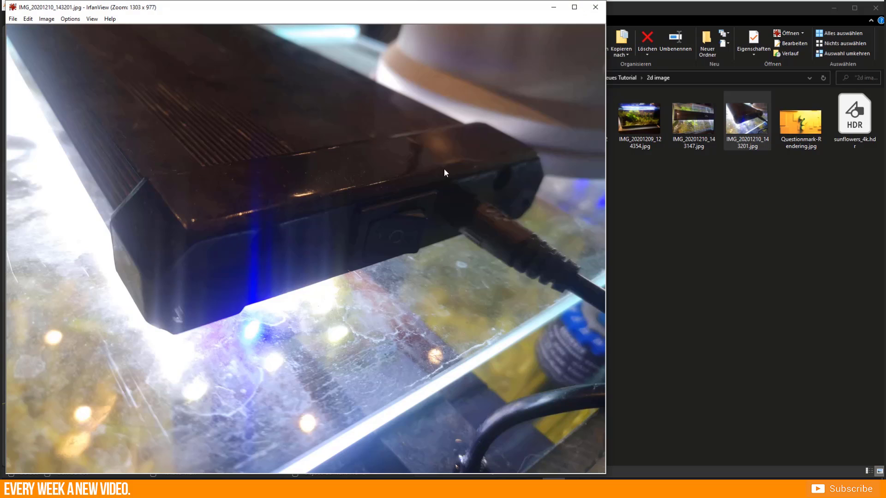
left_click(553, 8)
double_click(295, 9)
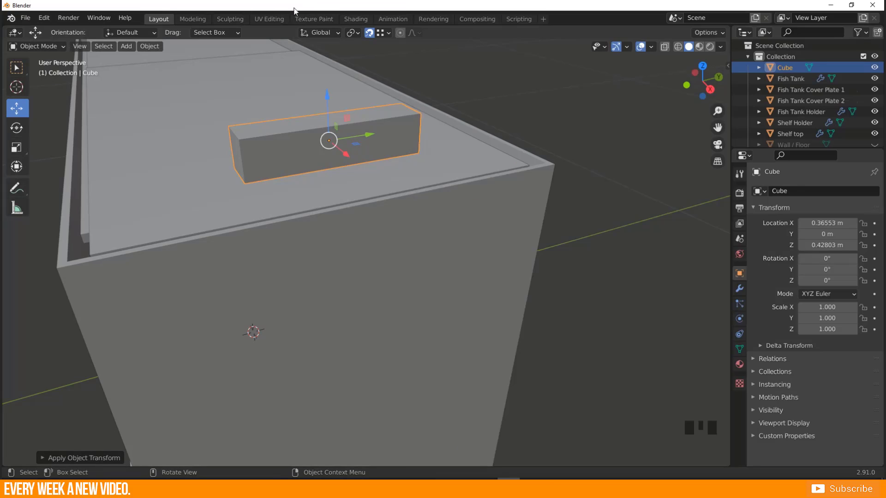
Step: Enter Edit Mode on the lamp block, keep the Edge Length overlay enabled, and deselect all of its geometry
middle_click_drag(267, 119, 309, 163, "shift")
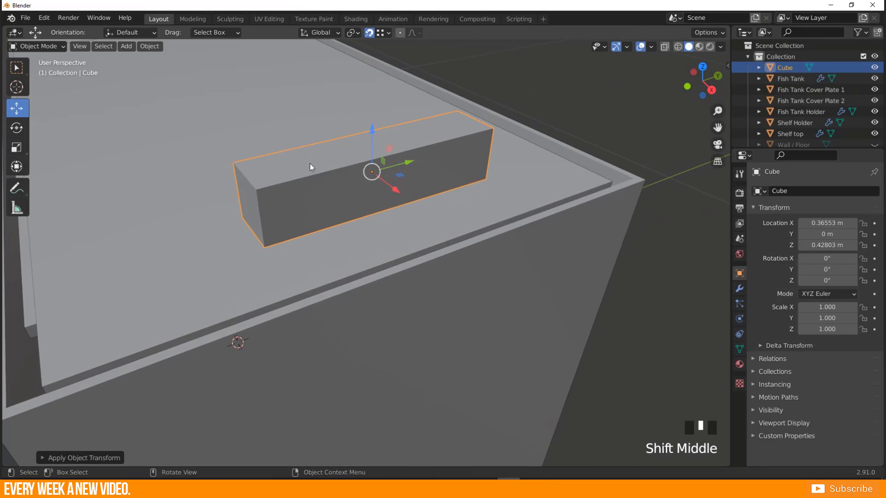
key("Tab")
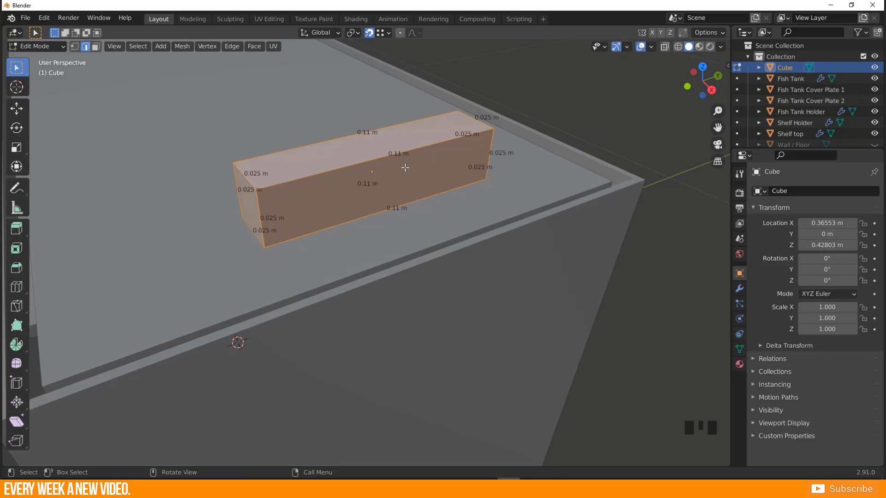
left_click(653, 45)
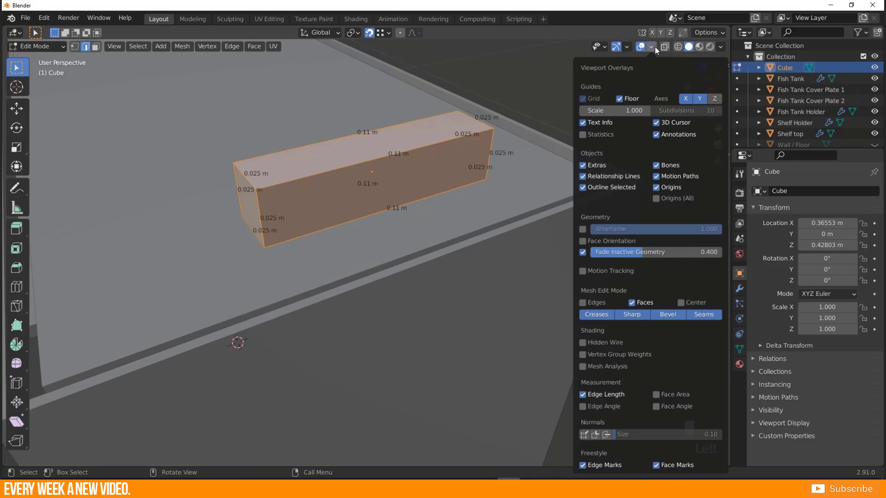
left_click(584, 394)
left_click(585, 394)
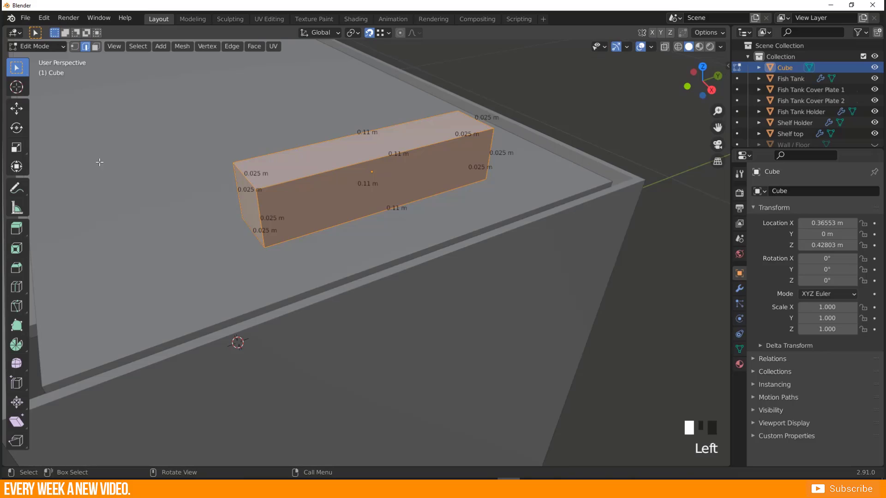
left_click(369, 160)
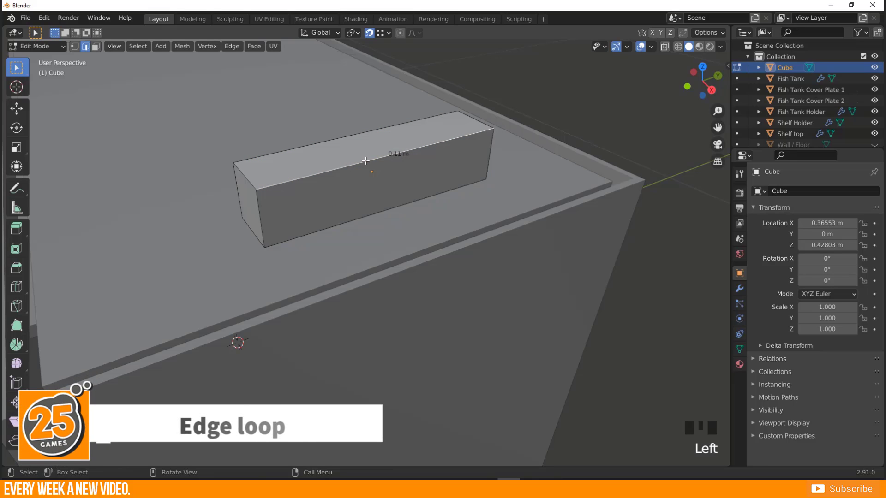
key("a")
key("a")
key("a")
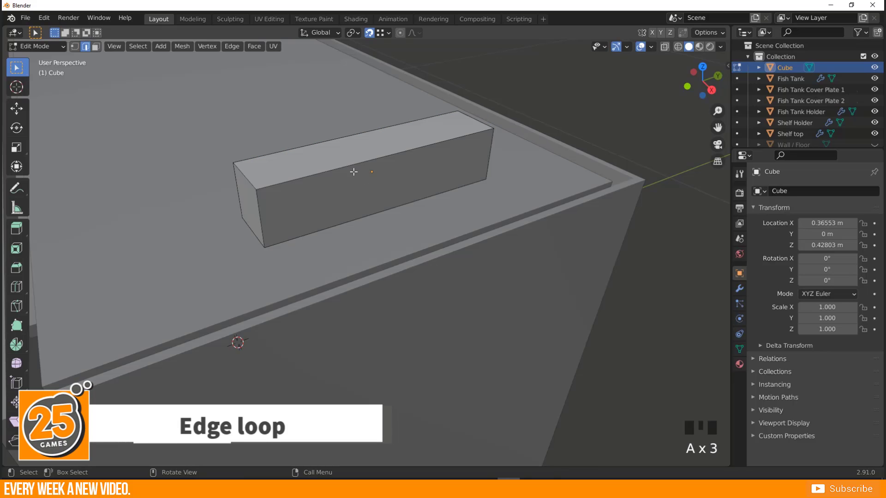
Step: Add one loop cut across the middle of the lamp block's length
key("ctrl+r")
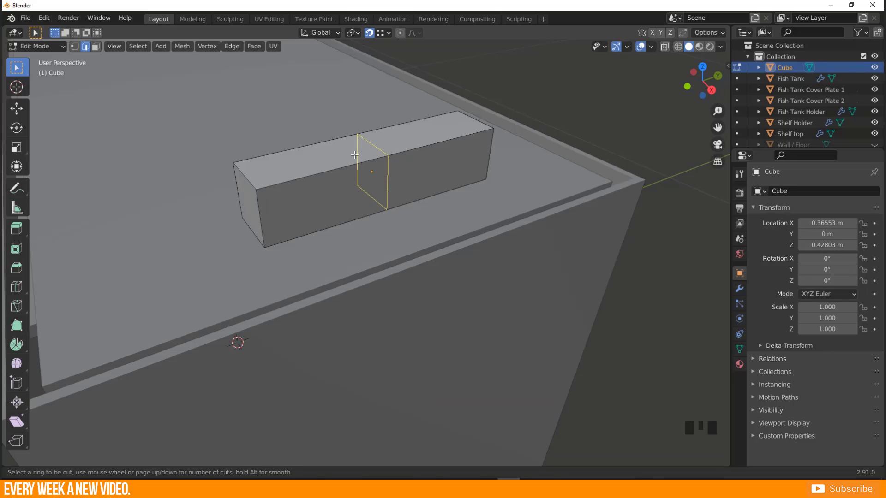
left_click(342, 189)
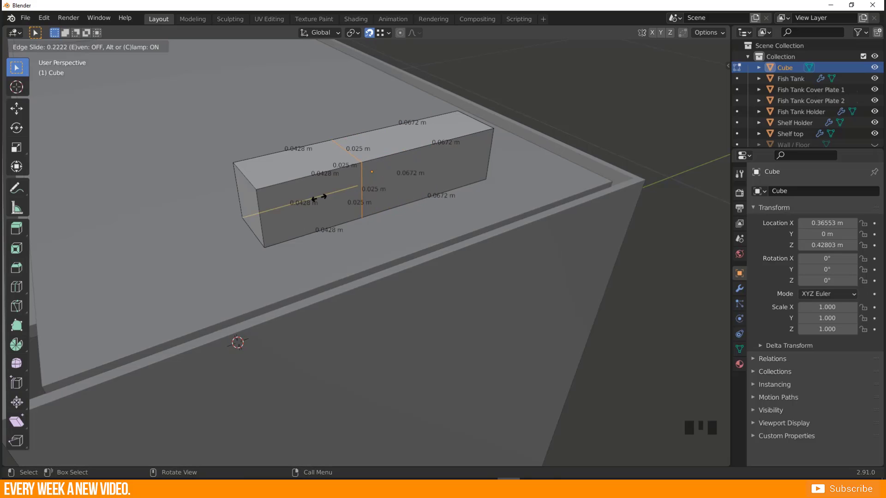
left_click(358, 197)
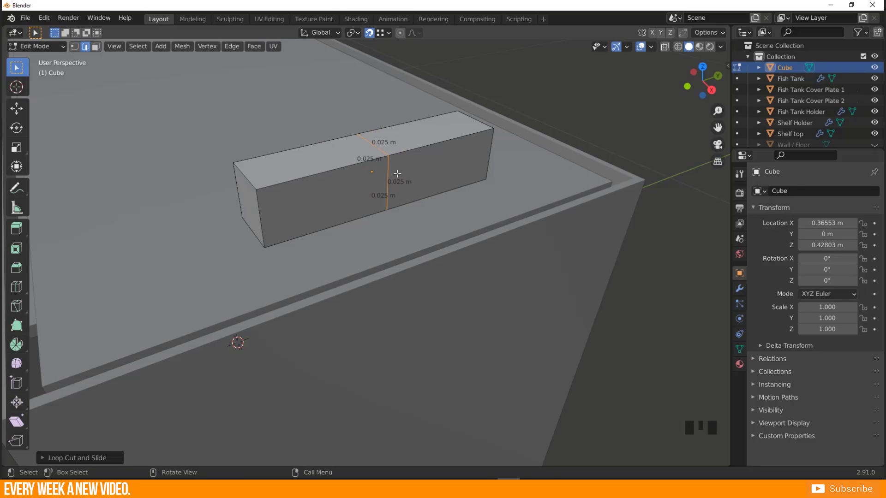
Step: Delete all faces of the block's positive-Y half, including its end face
middle_click_drag(399, 176, 268, 169)
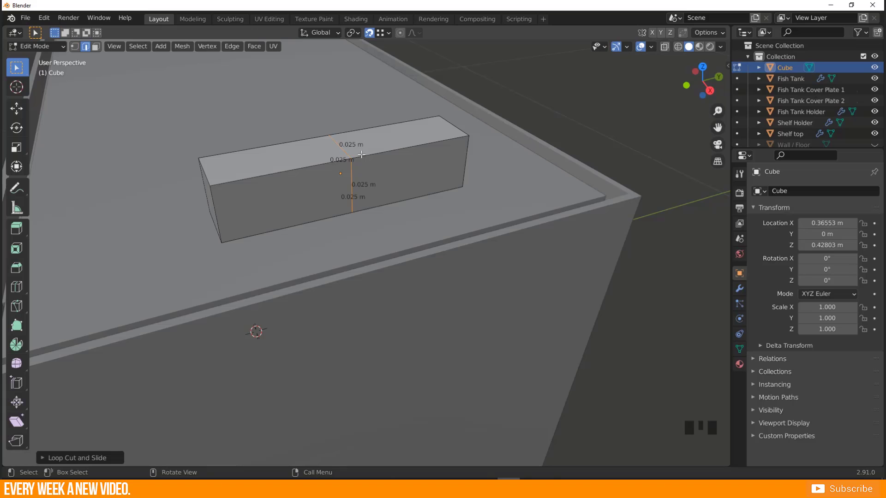
key("3")
left_click(395, 146, "alt")
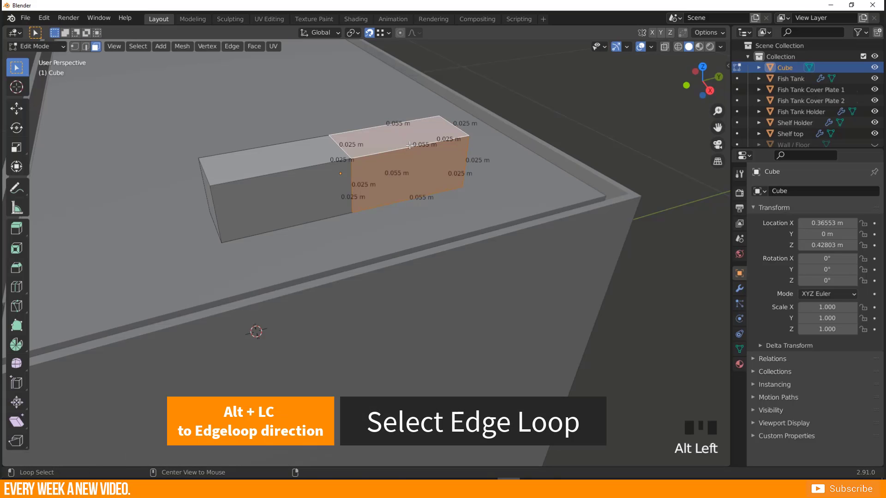
middle_click_drag(409, 145, 301, 195)
left_click(250, 157, "shift")
key("x")
left_click(315, 157)
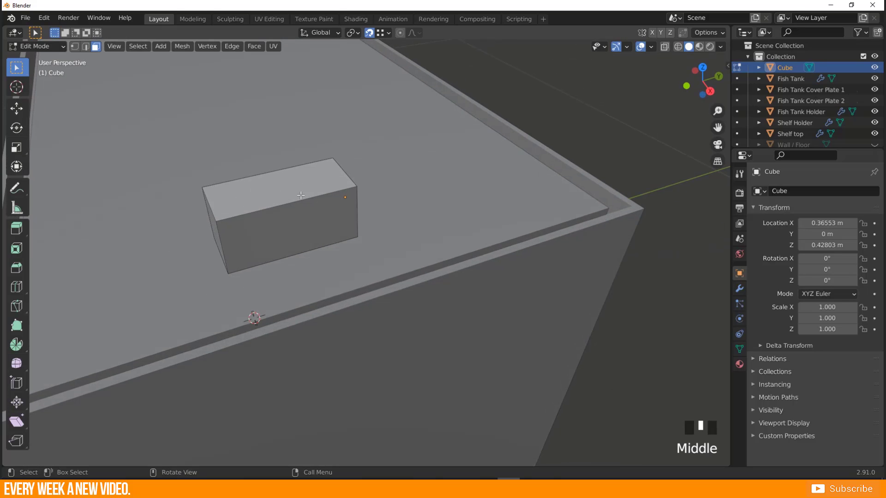
Step: Add a Mirror modifier to the half block in Object Mode, mirroring along the Y axis only
key("Tab")
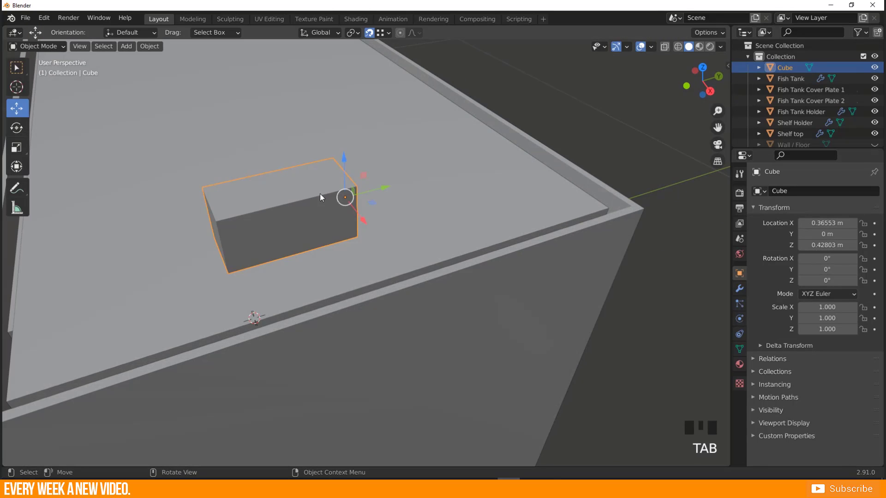
left_click(739, 289)
left_click(772, 192)
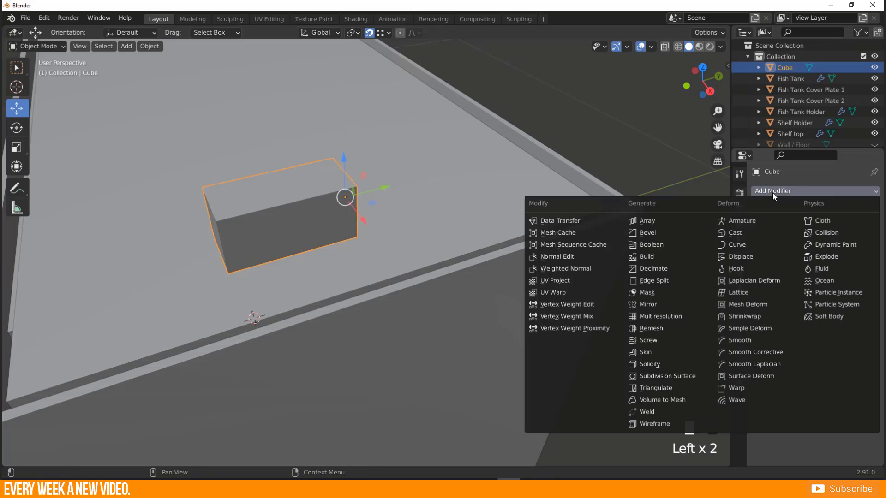
left_click(657, 304)
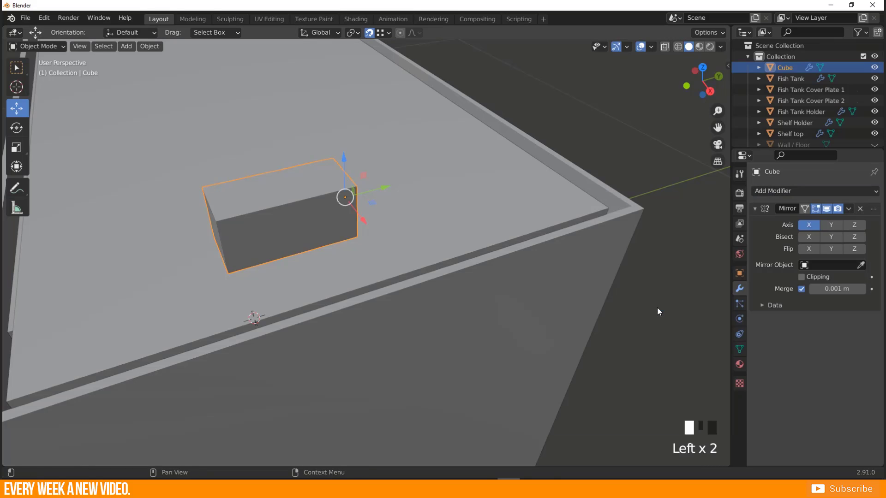
left_click(831, 225)
left_click(813, 226)
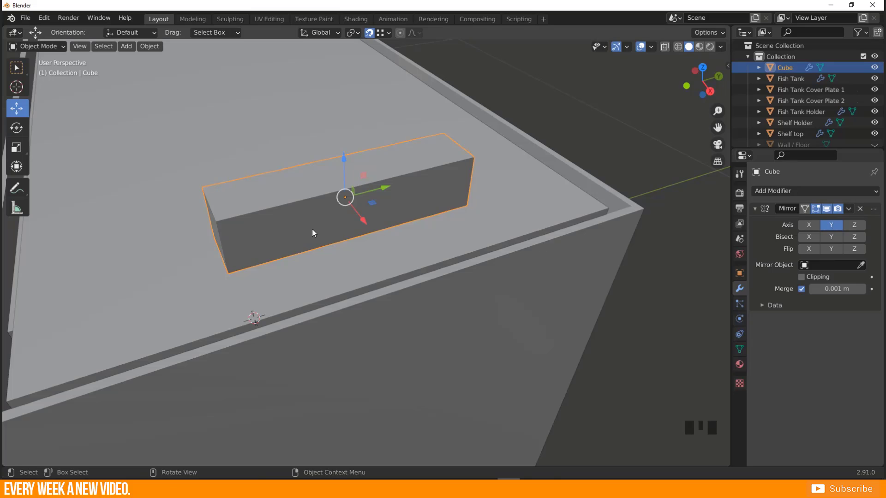
Step: Add a loop cut to the editable half of the block in Edit Mode and slide it fully onto the outer end
middle_click_drag(312, 228, 231, 194)
key("Tab")
middle_click_drag(223, 160, 264, 179, "shift")
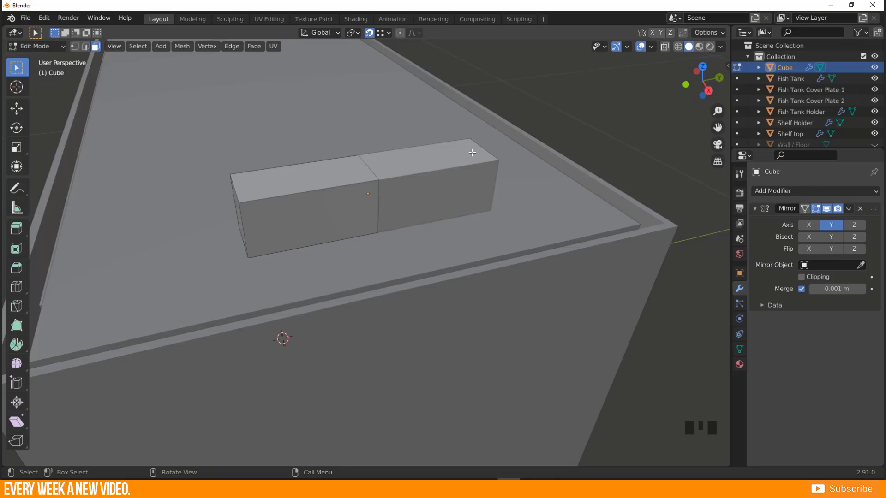
key("ctrl")
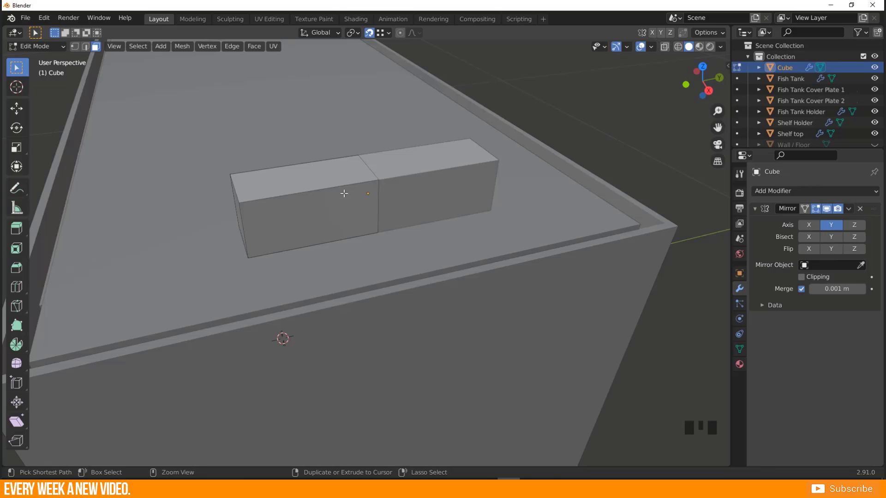
key("ctrl+r")
left_click(349, 190)
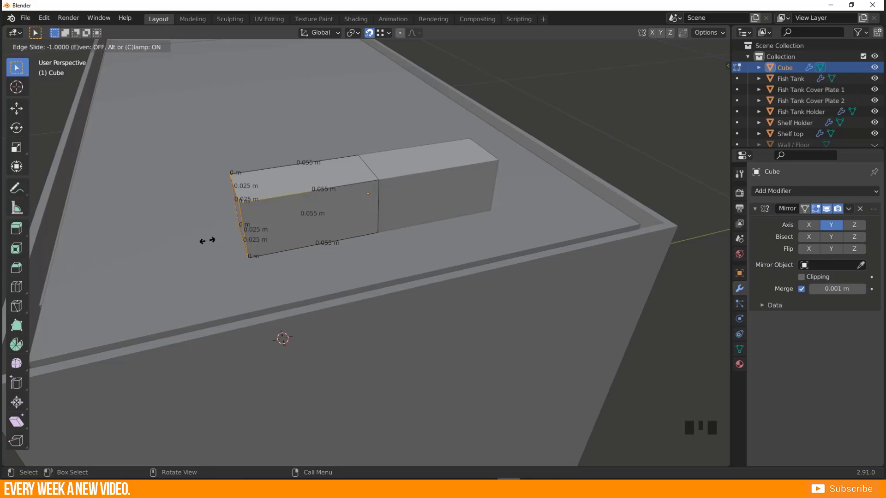
left_click(178, 250)
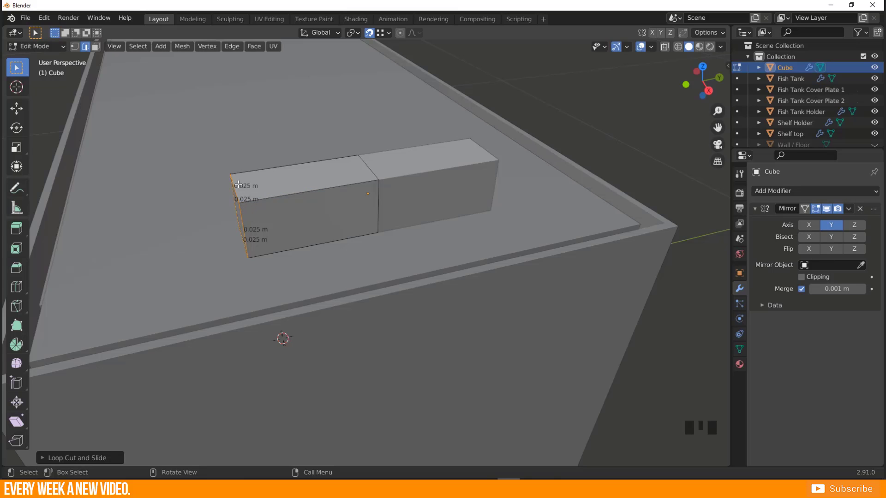
middle_click_drag(285, 190, 291, 244)
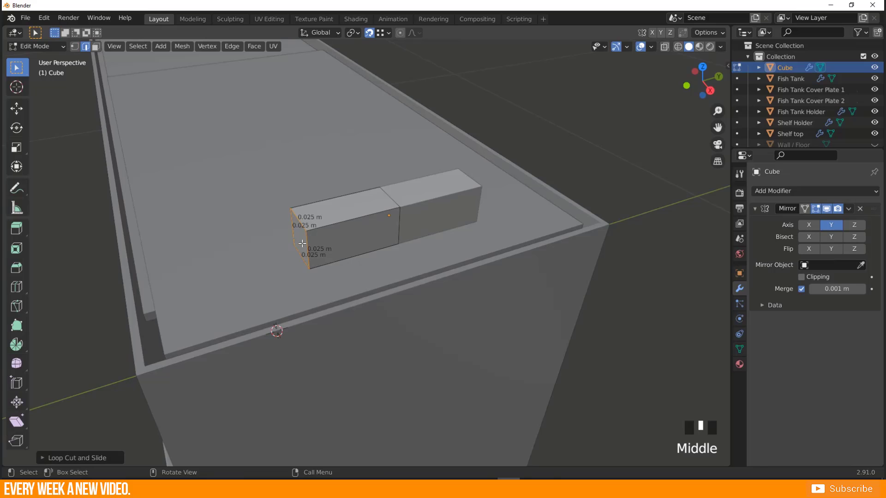
scroll(297, 241, "up", 5)
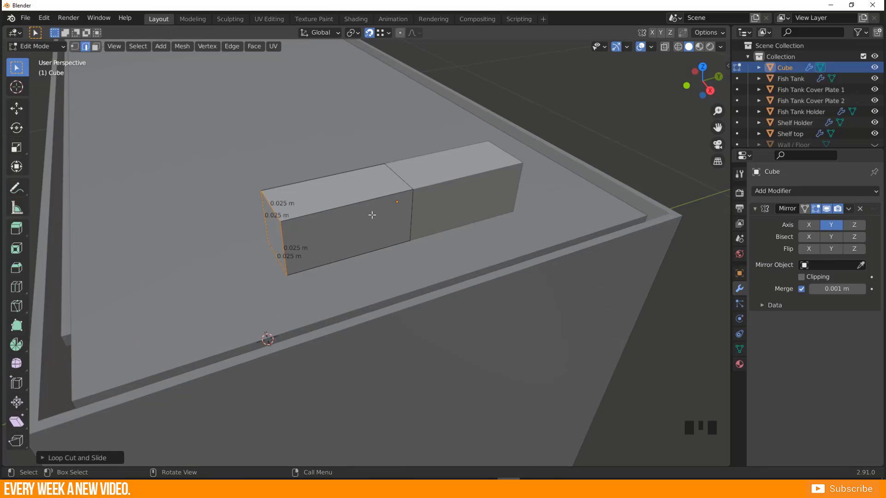
Step: Move the selected end edge loop 0.02 m inward to local Y -0.035 m and select the block's upper outer end edge
left_click(740, 274)
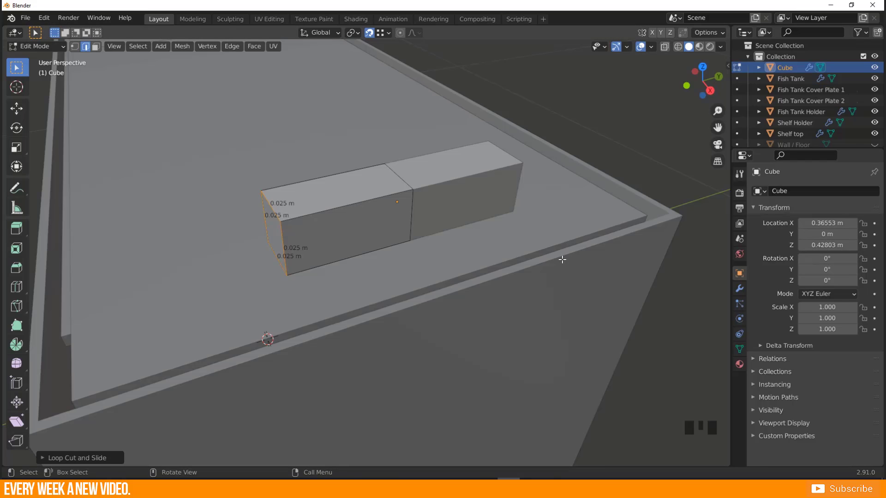
key("n")
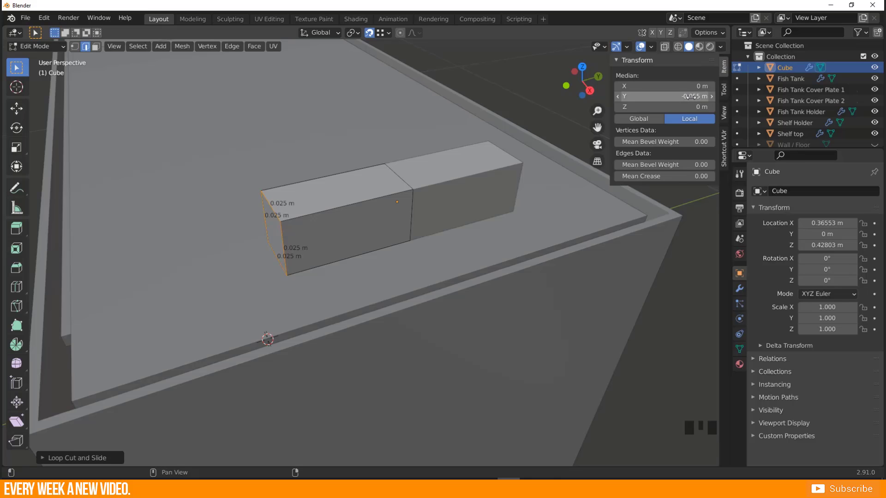
key("ctrl+z")
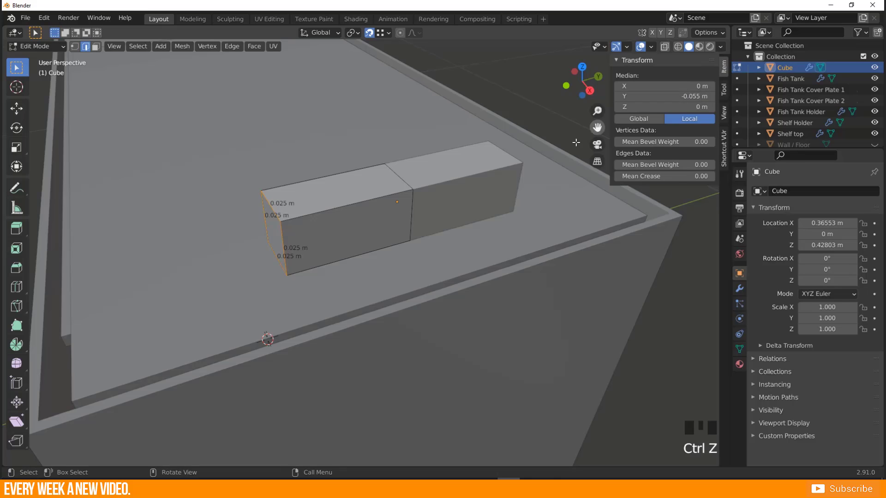
left_click(665, 96)
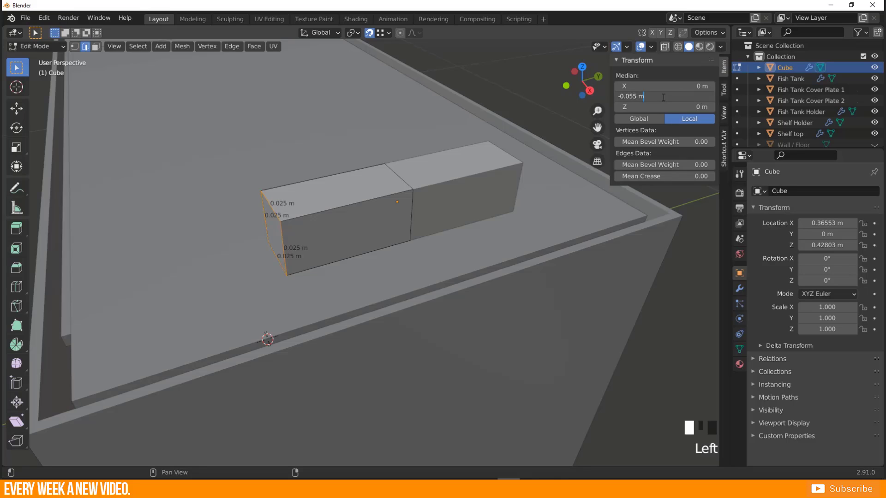
type("+0.02")
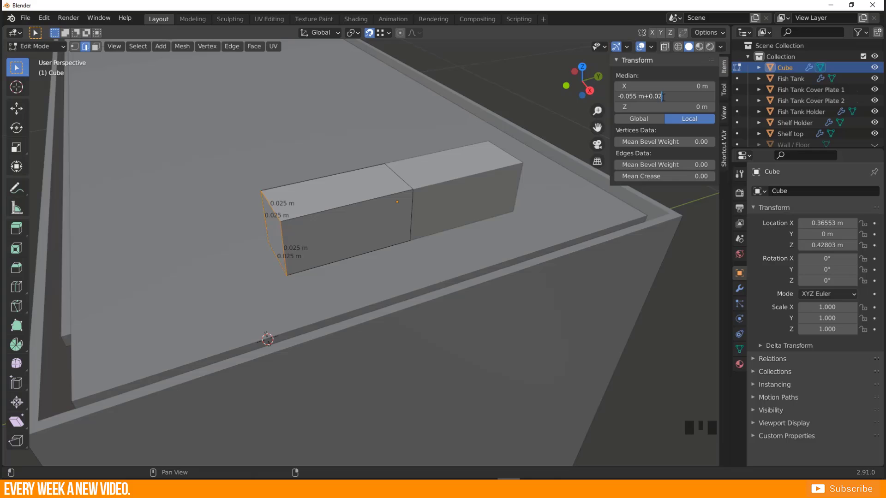
key("Return")
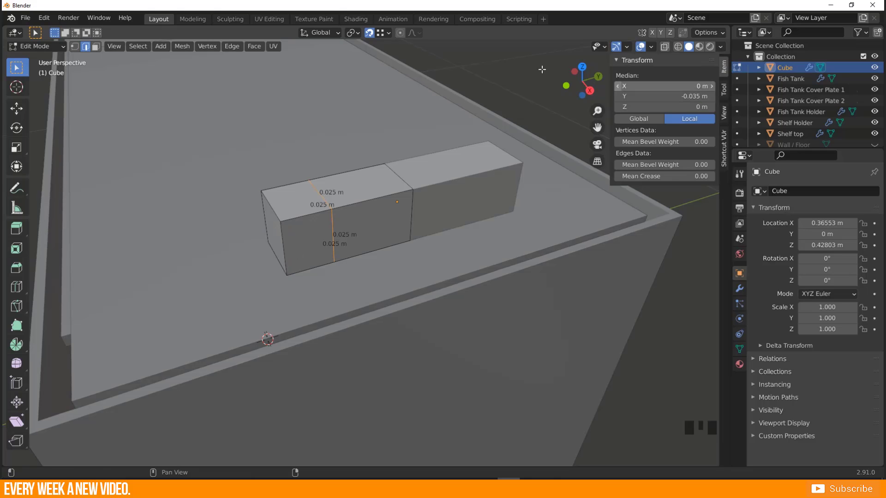
middle_click_drag(339, 265, 253, 132)
left_click(260, 141)
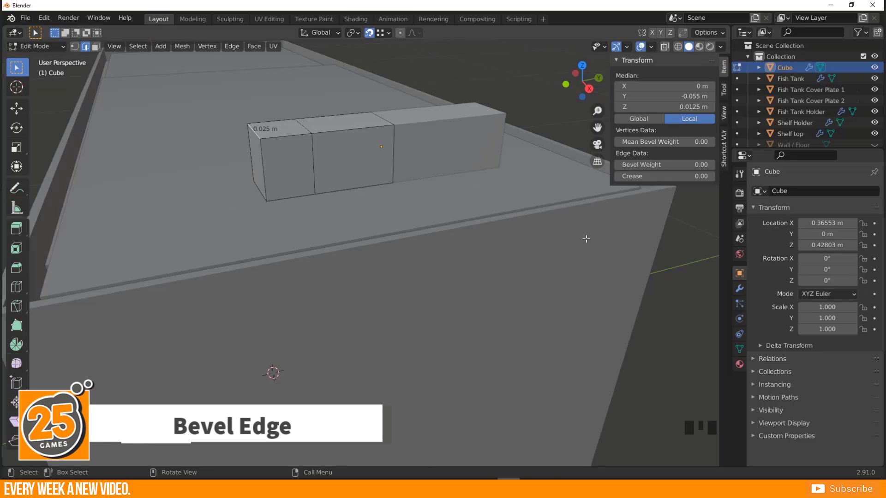
Step: Try a Bevel modifier on the lamp block and remove it again
left_click(740, 289)
left_click(756, 208)
left_click(755, 191)
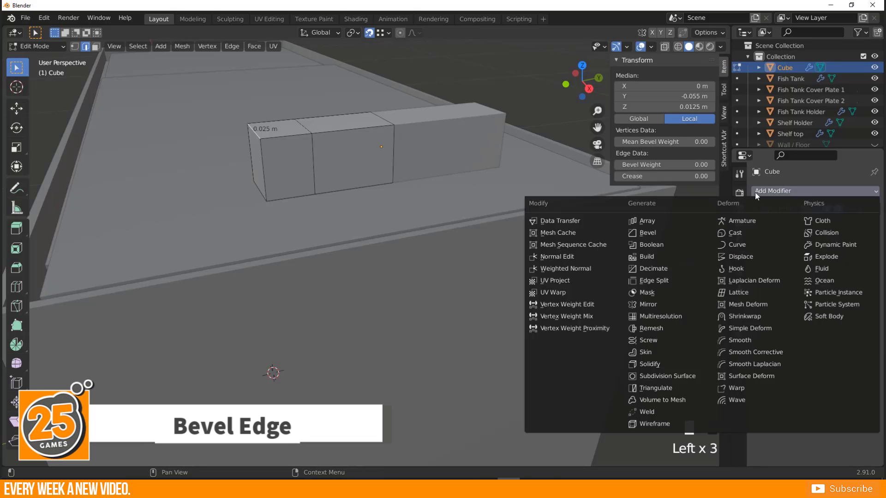
left_click(647, 233)
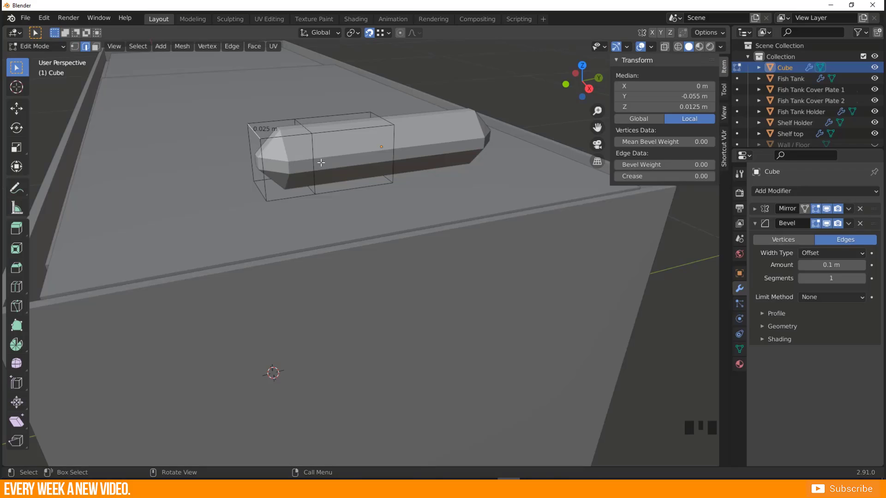
left_click(859, 223)
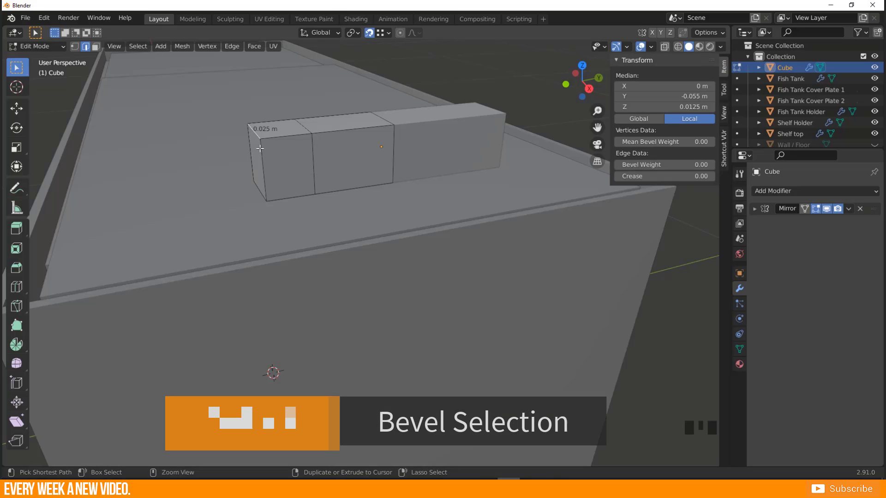
Step: Bevel the block's selected upper outer end edge by about 0.013 m with one segment
key("ctrl+b")
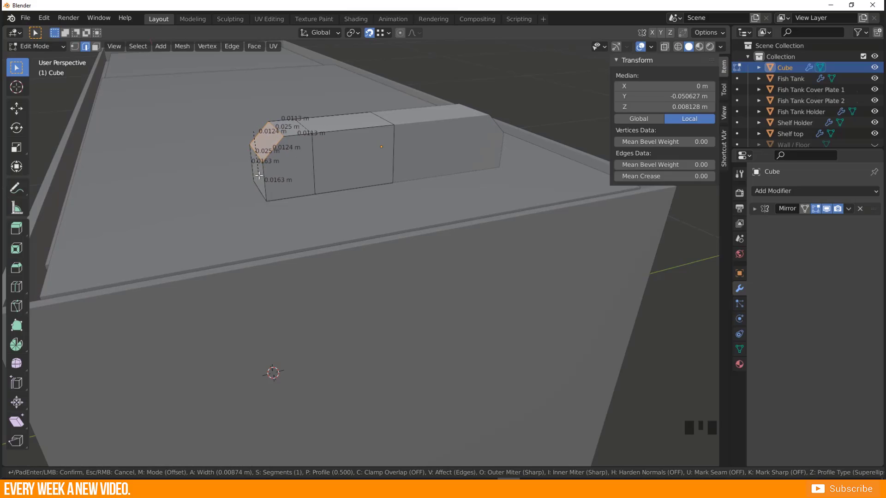
scroll(265, 182, "up", 5)
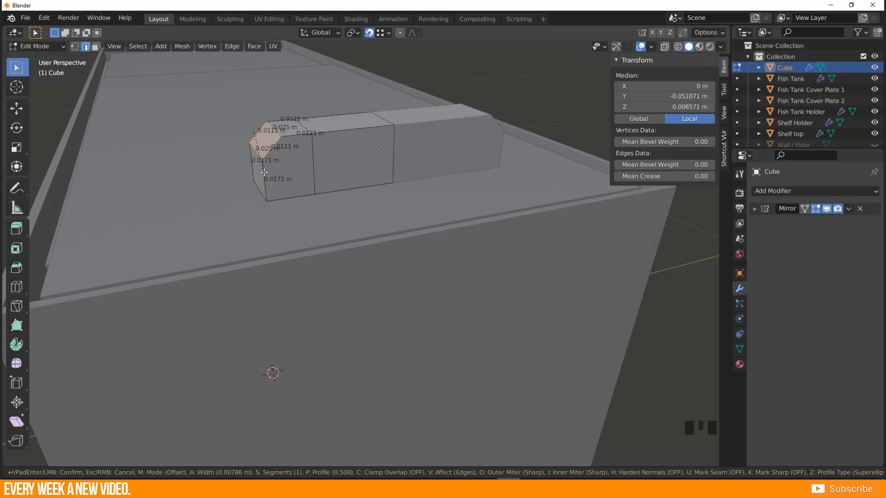
scroll(264, 175, "down", 4)
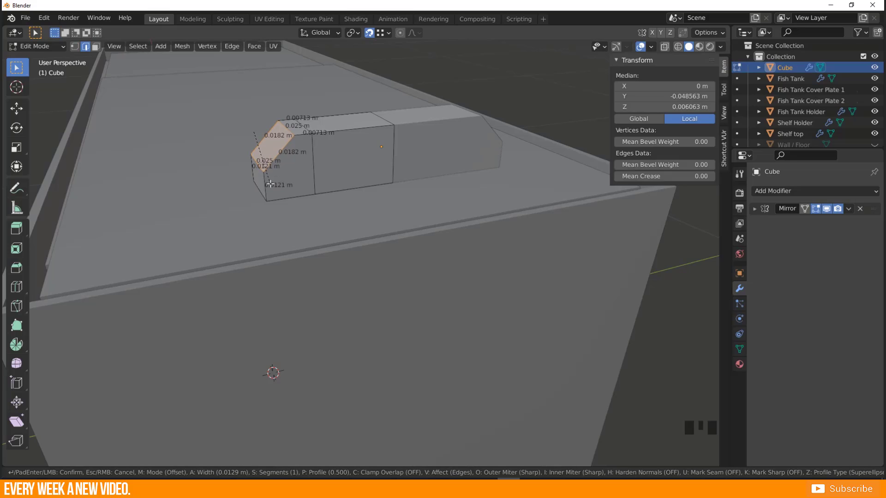
left_click(272, 183)
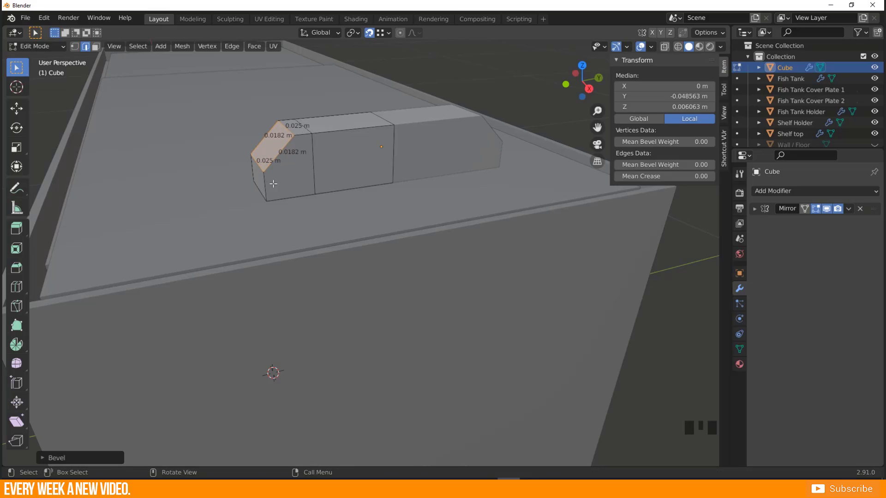
Step: Bevel the block's lower outer end edge by about 0.006 m with one segment
middle_click_drag(305, 163, 250, 202)
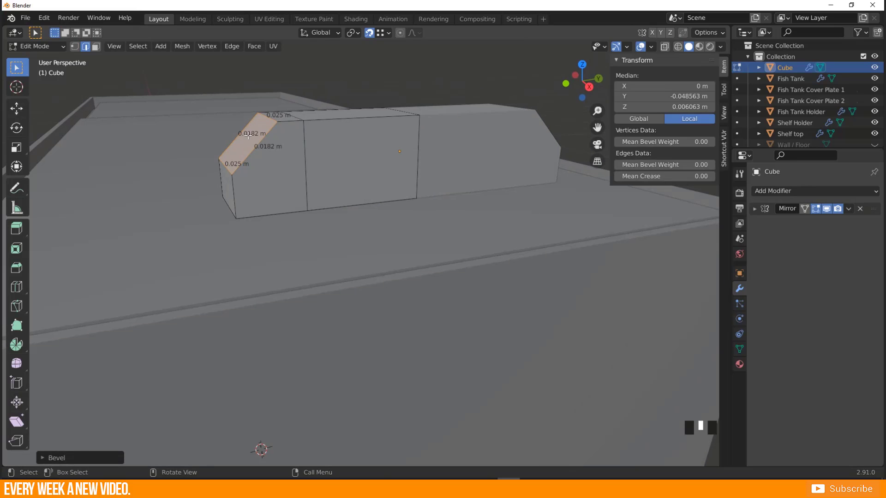
middle_click_drag(230, 183, 221, 188)
left_click(218, 185)
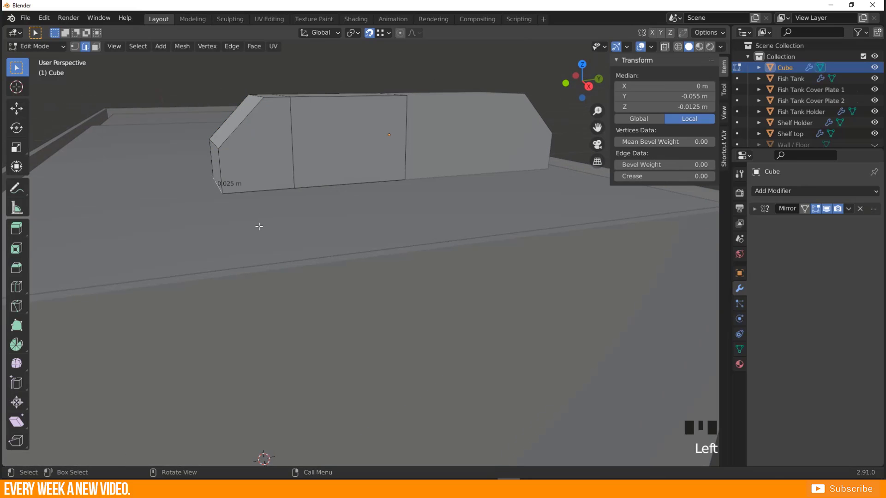
key("ctrl+b")
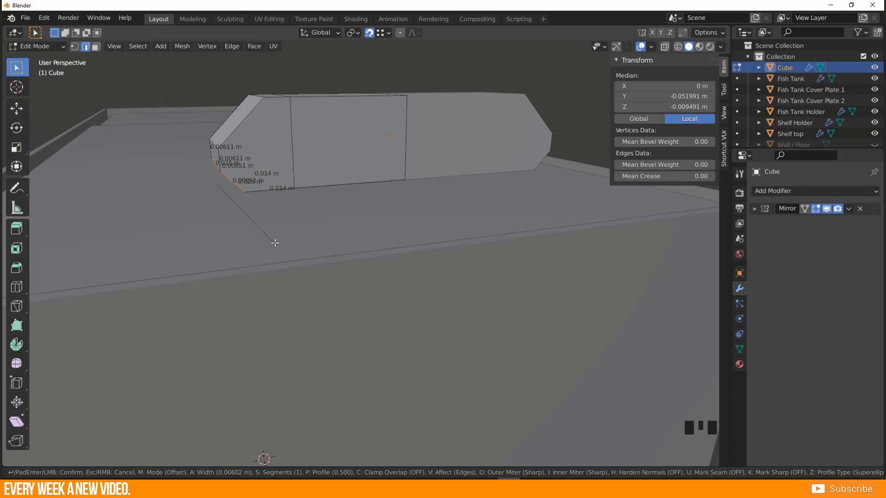
left_click(273, 241)
Step: Select the edge loop between the block's bevelled end and its mirror plane
scroll(237, 196, "down", 2)
middle_click_drag(237, 196, 277, 183)
scroll(292, 187, "up", 1)
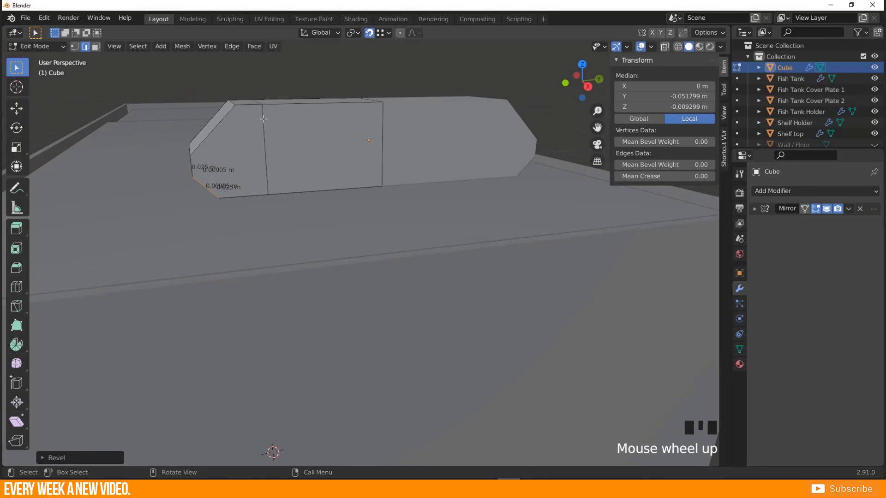
left_click(263, 121)
left_click(264, 127, "alt")
scroll(269, 149, "down", 2)
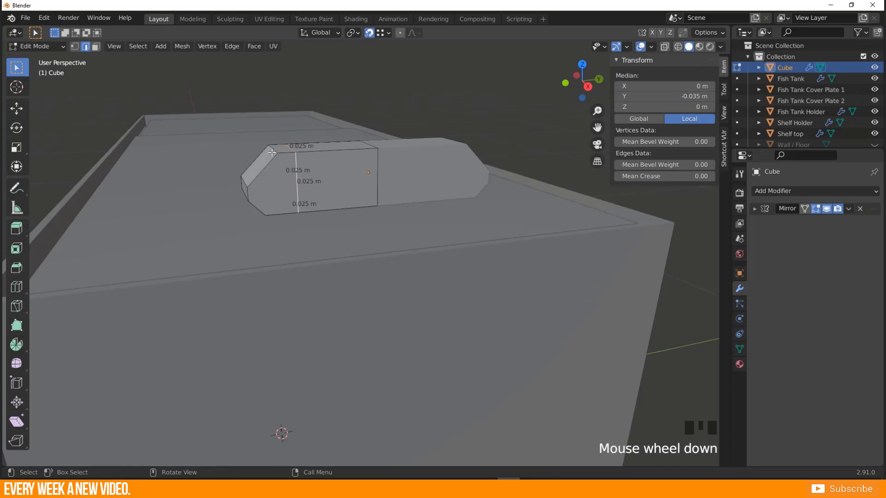
middle_click_drag(311, 207, 274, 127)
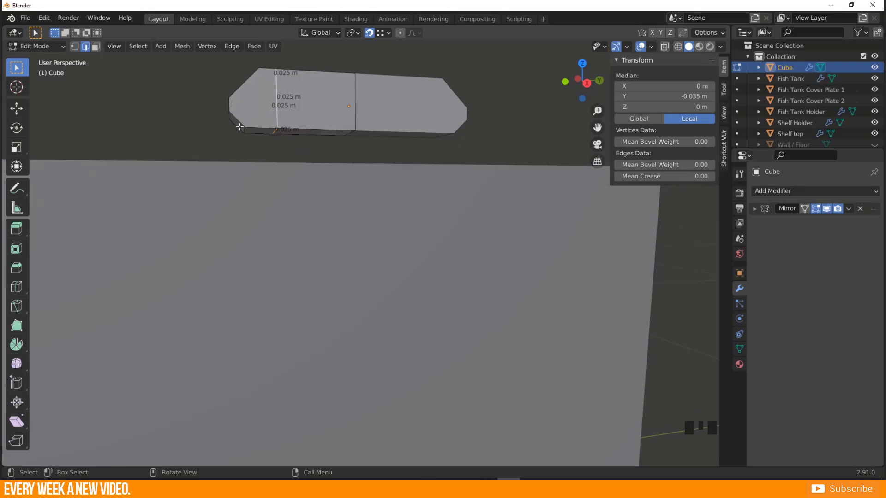
Step: Examine the lamp's end shape in the reference photo in IrfanView and return to the maximized Blender window
left_click(554, 489)
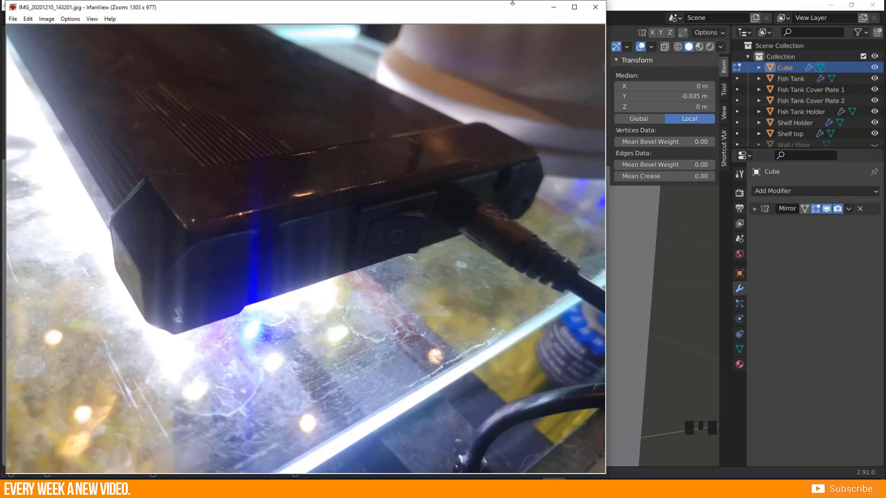
left_click(556, 9)
double_click(361, 6)
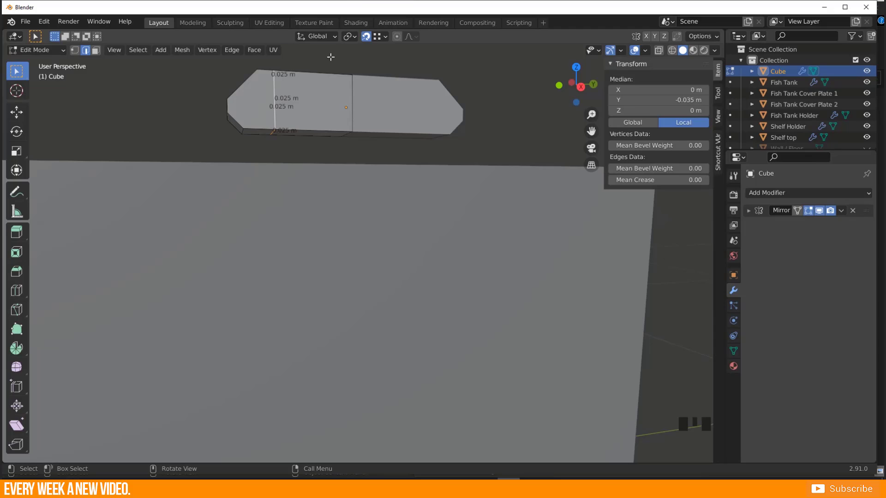
double_click(329, 7)
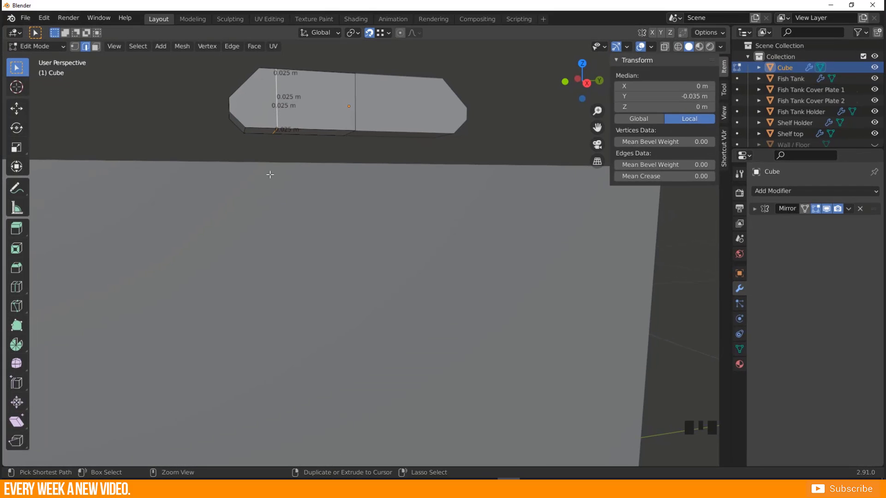
Step: Undo the edge loop selection and both end bevels, back to the selected upper outer end edge
key("ctrl+z")
key("ctrl+z")
key("ctrl+z")
key("ctrl+z")
key("ctrl+z")
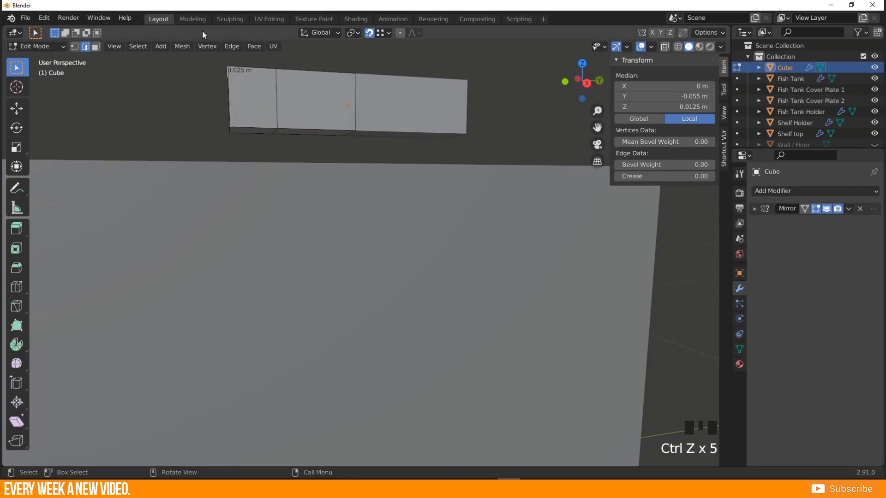
Step: Bevel the block's upper outer end edge by about 0.01 m and its lower outer end edge by about 0.004 m
middle_click_drag(205, 60, 226, 79)
key("ctrl+b")
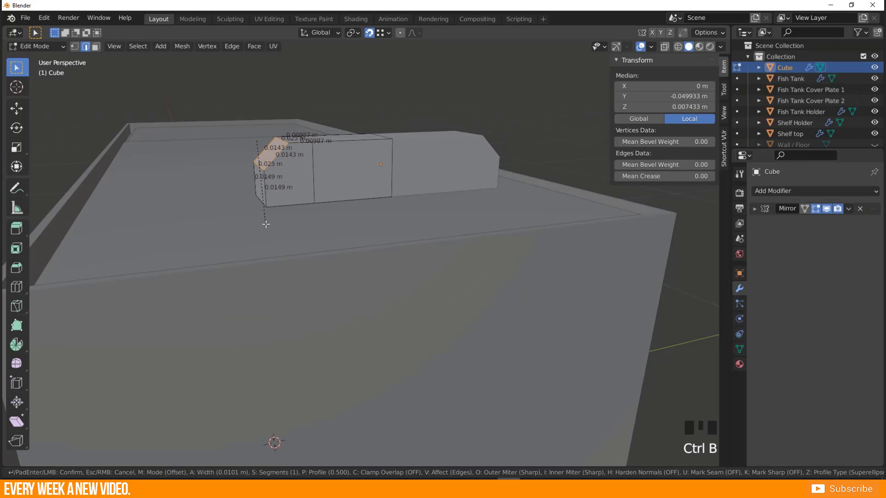
left_click(262, 211)
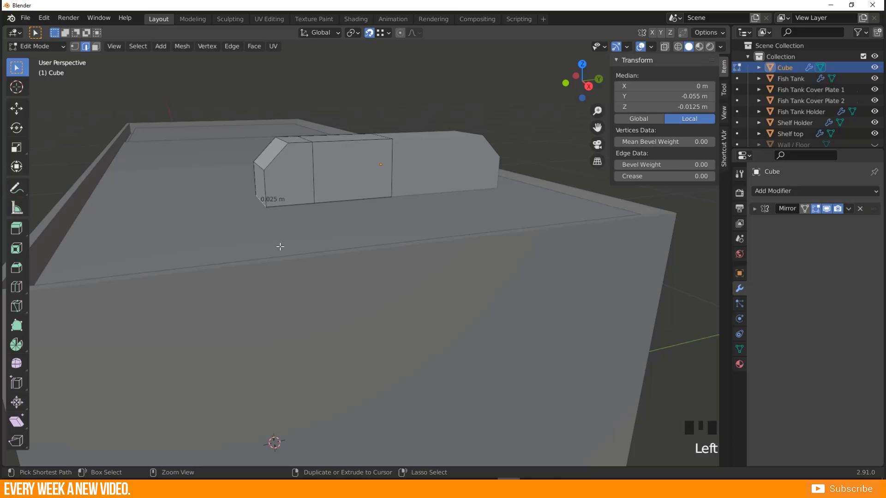
key("ctrl+b")
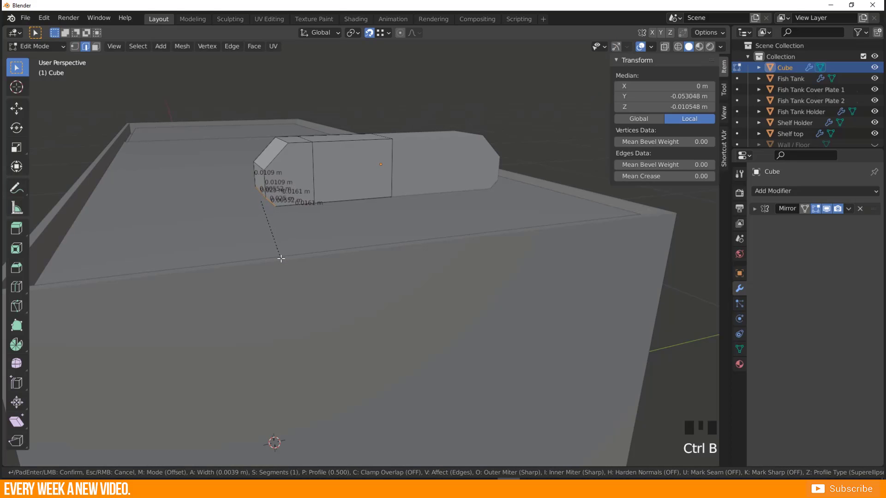
left_click(280, 259)
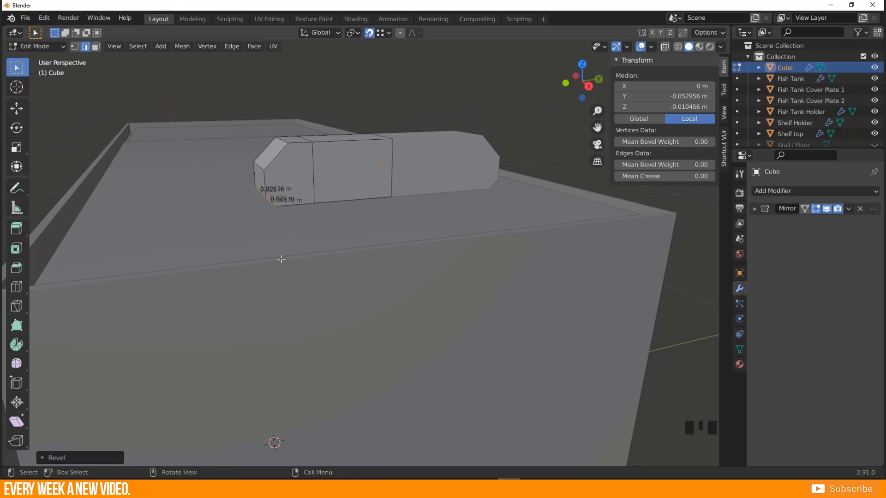
Step: Switch to face selection and select the flat outer end face between the two bevels
key("3")
left_click(259, 180)
middle_click_drag(290, 220, 308, 216)
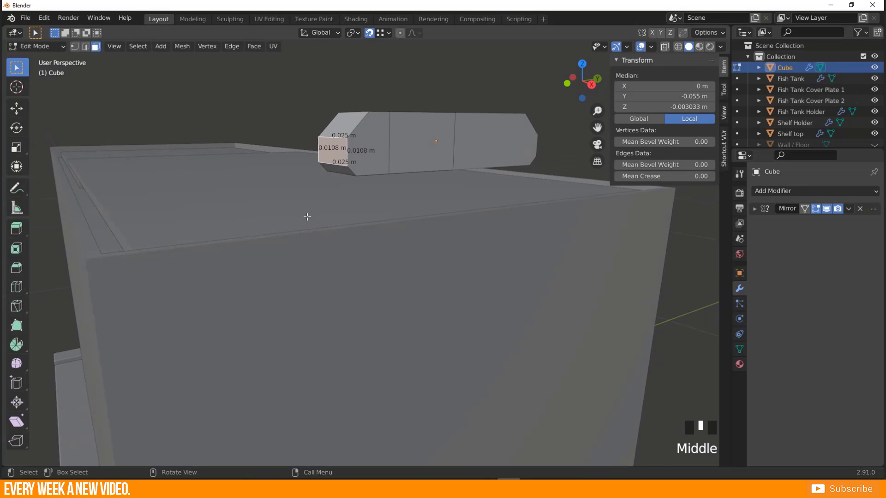
middle_click_drag(342, 172, 332, 218, "shift")
Step: Return to Object Mode, deselect everything and select the bevelled lamp block again
key("Tab")
scroll(326, 215, "down", 3)
left_click(466, 106)
scroll(281, 240, "up", 2)
mouse_move(281, 240)
middle_mouse_down("shift")
mouse_move(292, 245)
mouse_move(279, 229)
middle_mouse_up("shift")
left_click(277, 232)
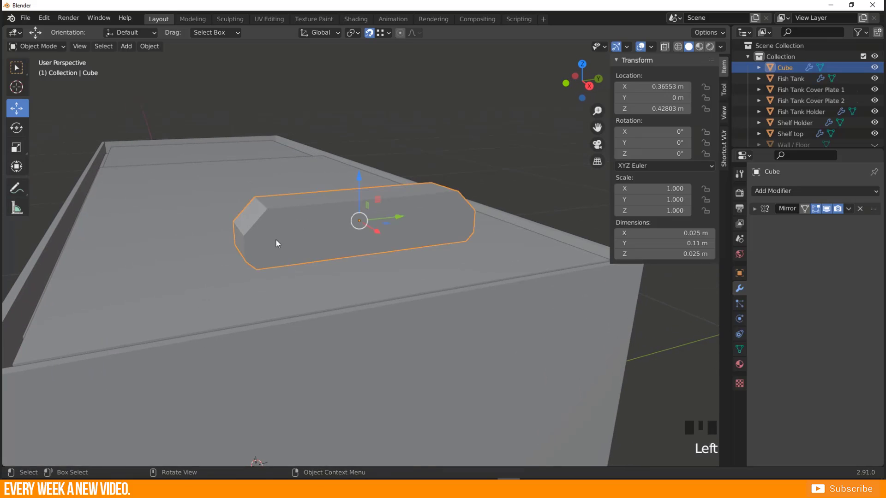
Step: Try a Boolean modifier on the lamp block and remove it again
left_click(784, 189)
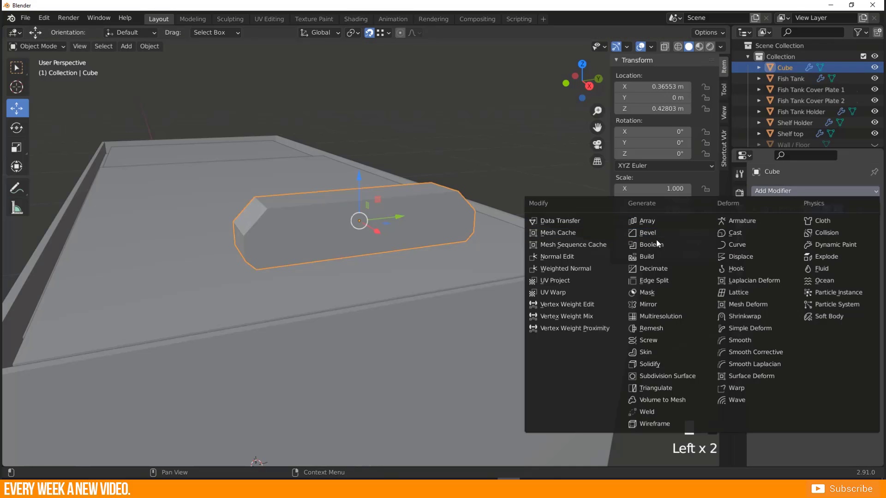
left_click(648, 304)
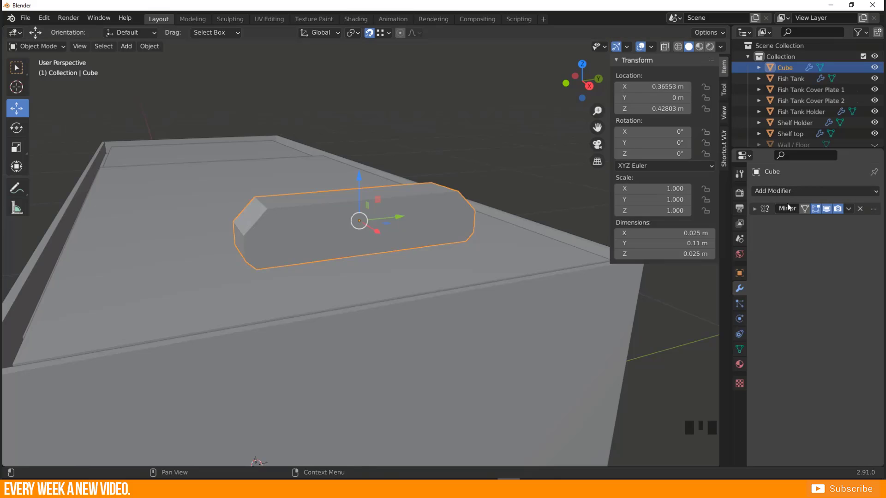
left_click(773, 192)
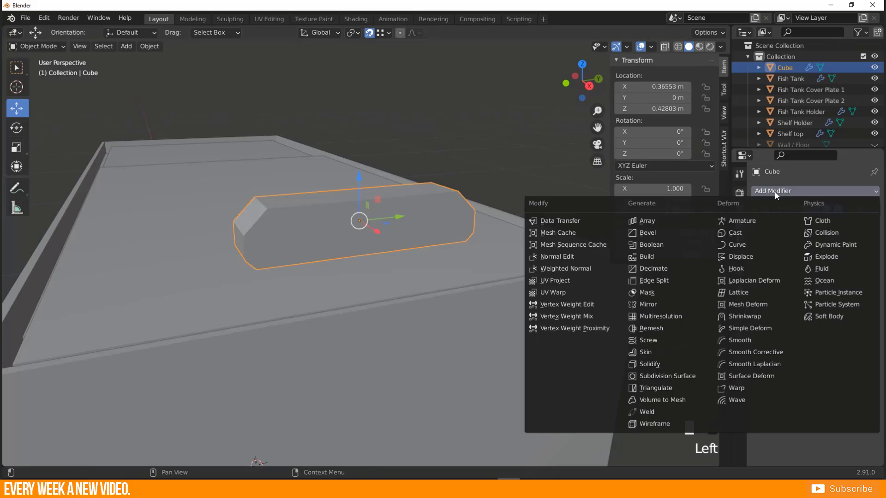
left_click(655, 245)
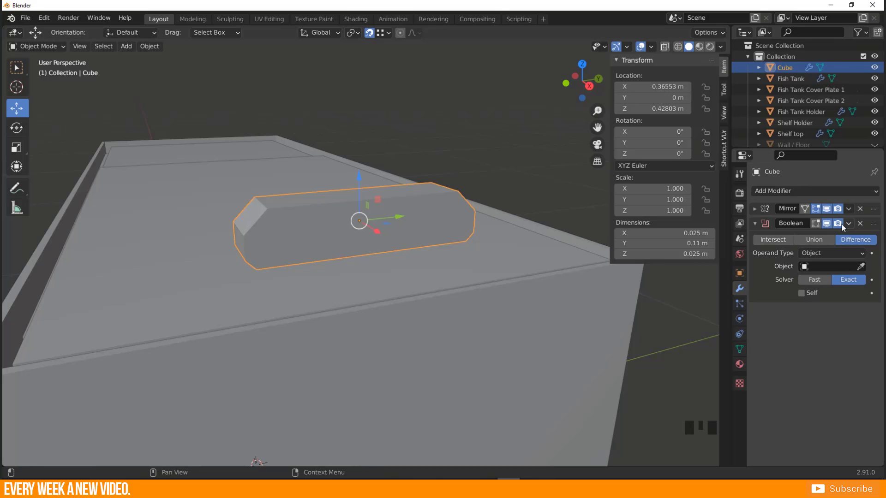
left_click(860, 223)
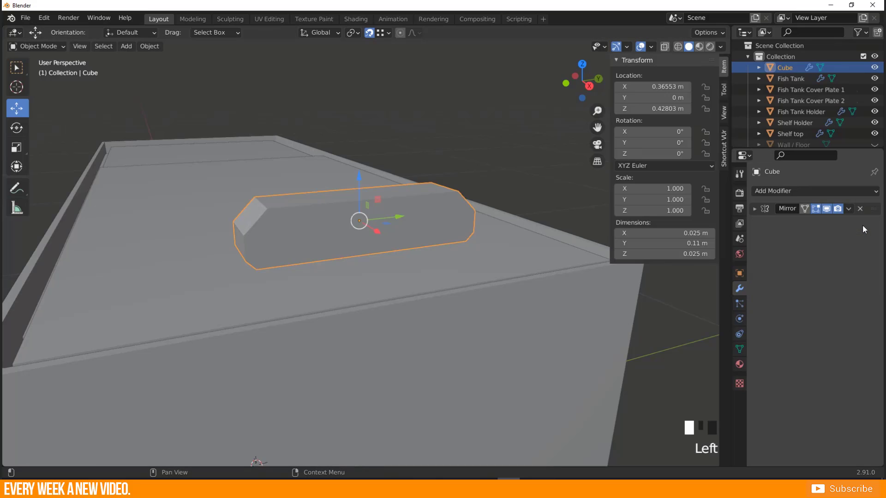
Step: Add a Bevel modifier to the lamp block and set its amount to 0.01 m
left_click(766, 190)
left_click(647, 233)
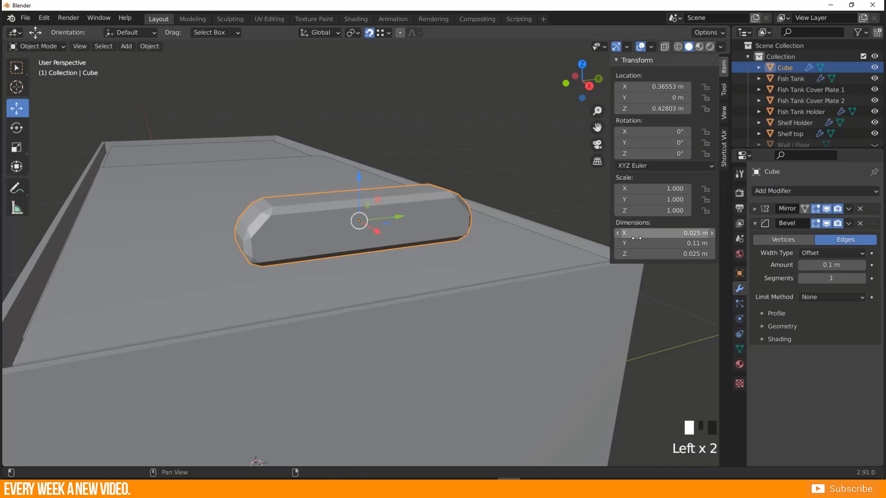
left_click(799, 266)
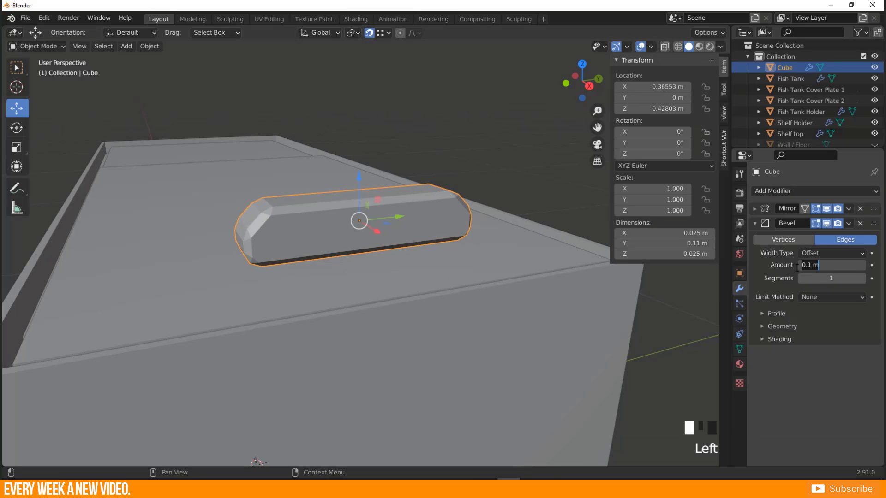
key("Left")
key("Left")
key("Left")
type("1")
key("Return")
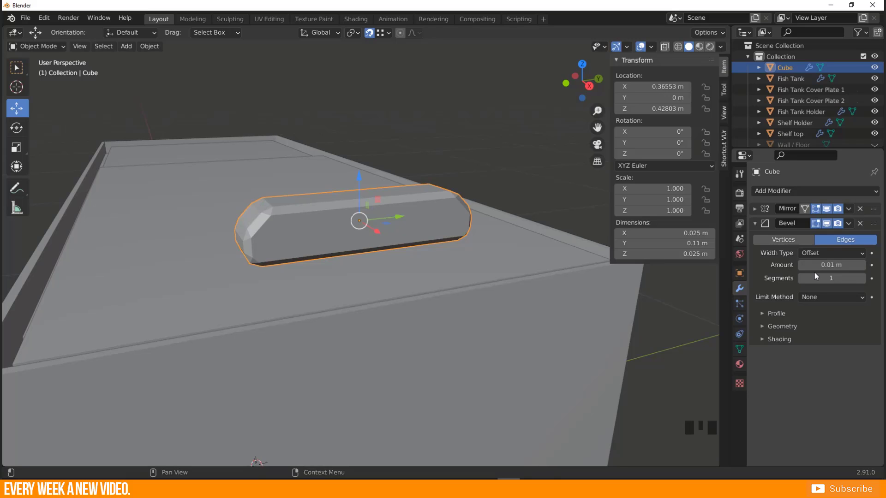
Step: Reduce the Bevel modifier's amount to 0.001 m for a much finer edge rounding
left_click(821, 265)
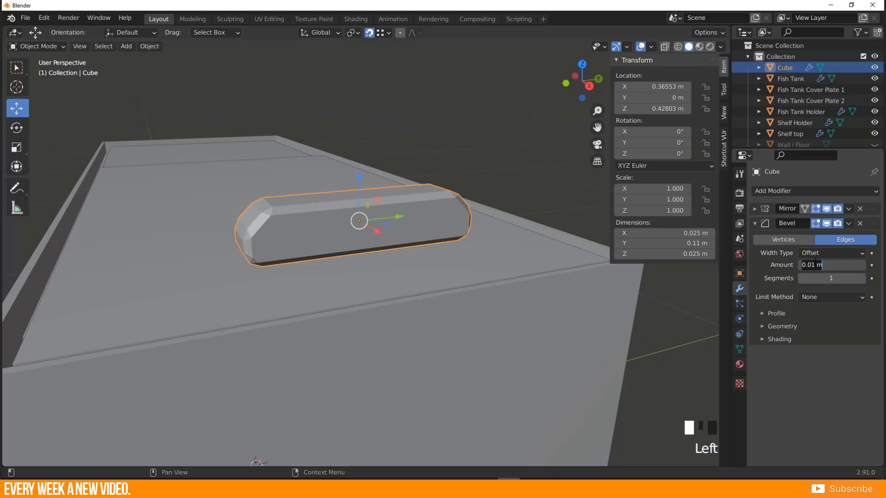
left_click(813, 264)
type("0")
key("Return")
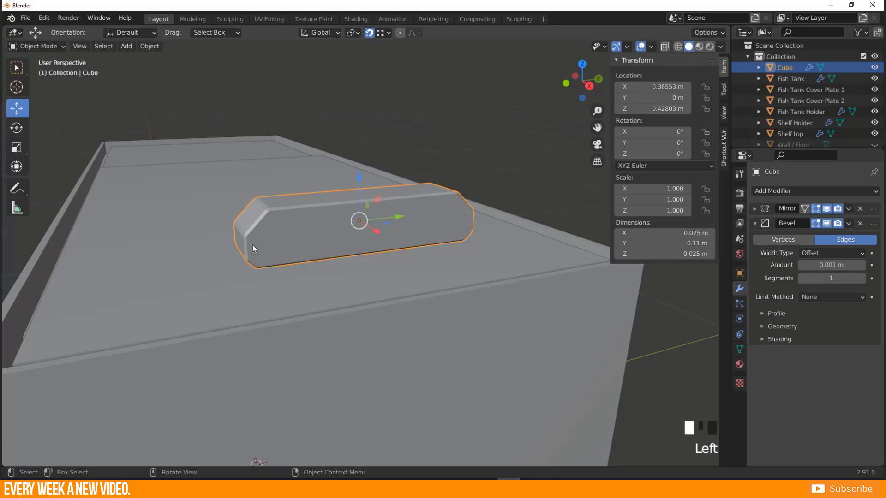
Step: Raise the Bevel modifier's segment count to 5 on the lamp block
scroll(242, 244, "up", 2)
middle_click_drag(173, 234, 206, 235)
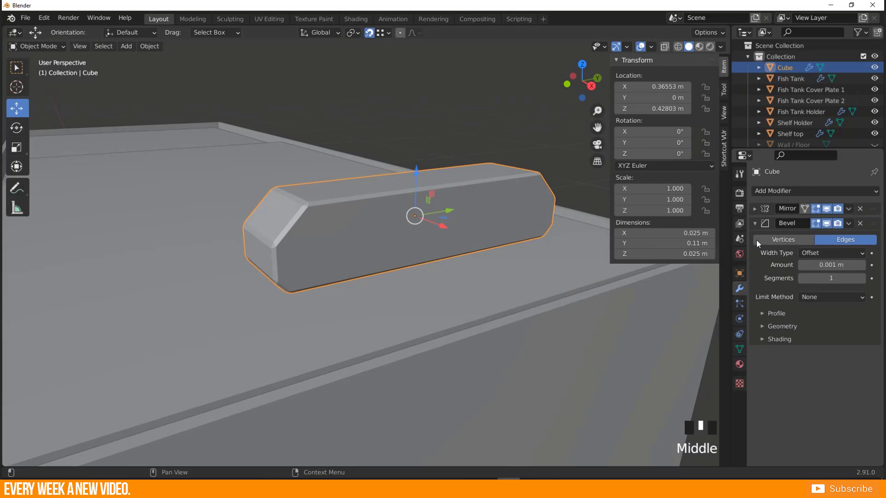
left_click(862, 279)
left_click(862, 279)
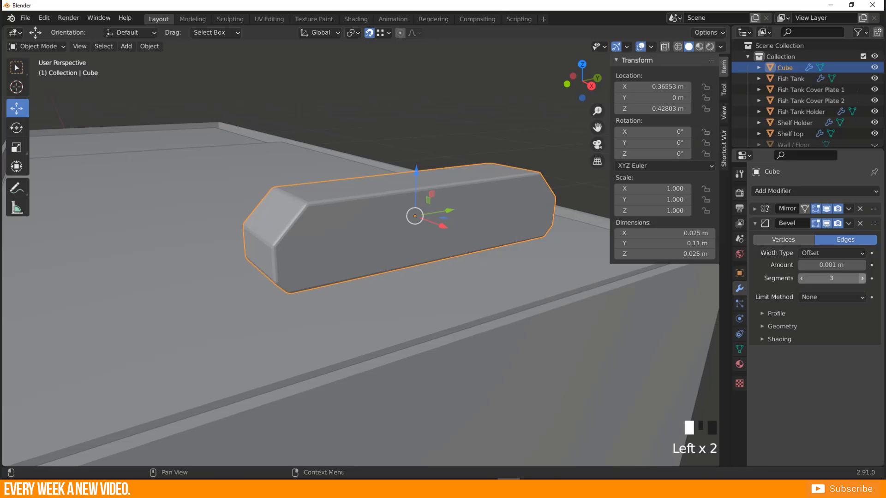
left_click(861, 278)
left_click(861, 279)
left_click(862, 279)
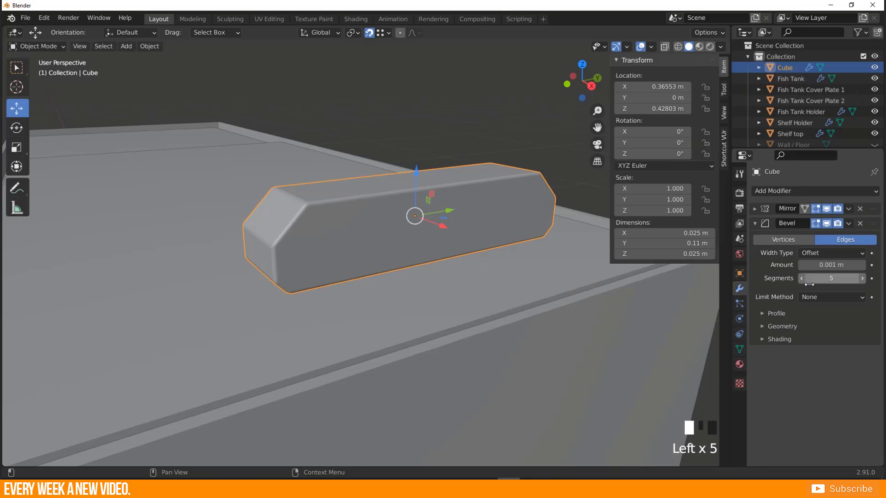
scroll(290, 267, "down", 3)
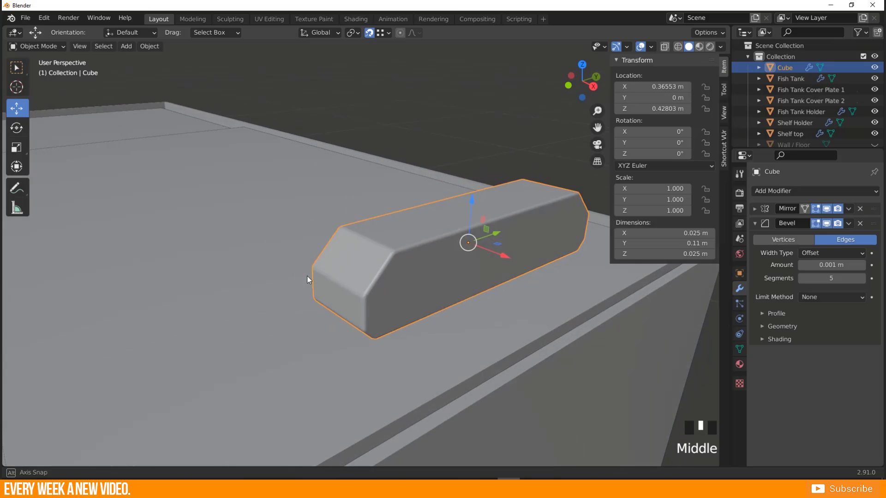
middle_click_drag(307, 276, 382, 286)
Step: Deselect the lamp block and examine its underside in Edit Mode, returning to Object Mode
left_click(423, 109)
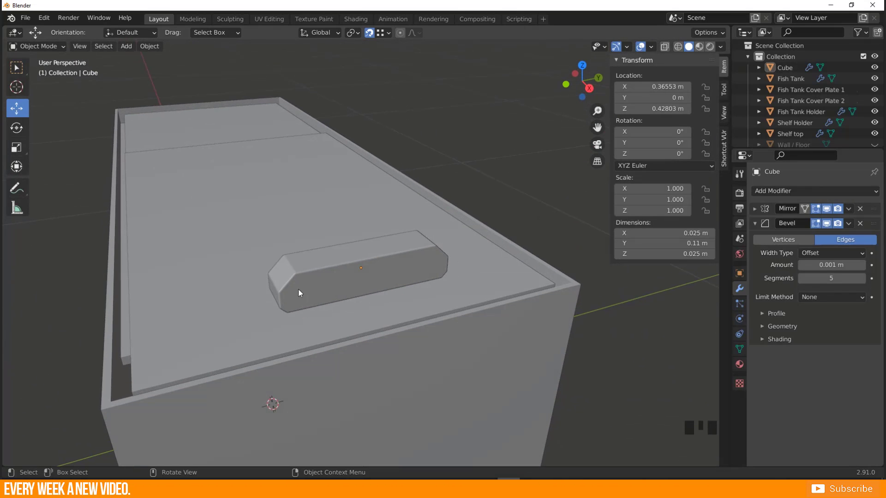
scroll(322, 303, "up", 2)
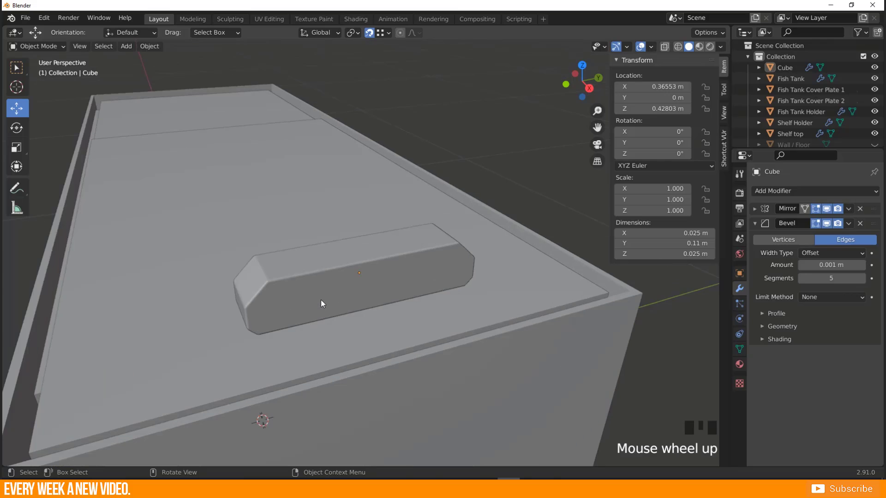
middle_click_drag(302, 305, 229, 307)
key("Tab")
middle_click_drag(197, 262, 198, 222)
left_click(232, 160)
middle_click_drag(232, 160, 269, 154)
scroll(334, 139, "up", 2)
middle_click_drag(334, 139, 353, 175, "shift")
key("Tab")
scroll(358, 170, "down", 3)
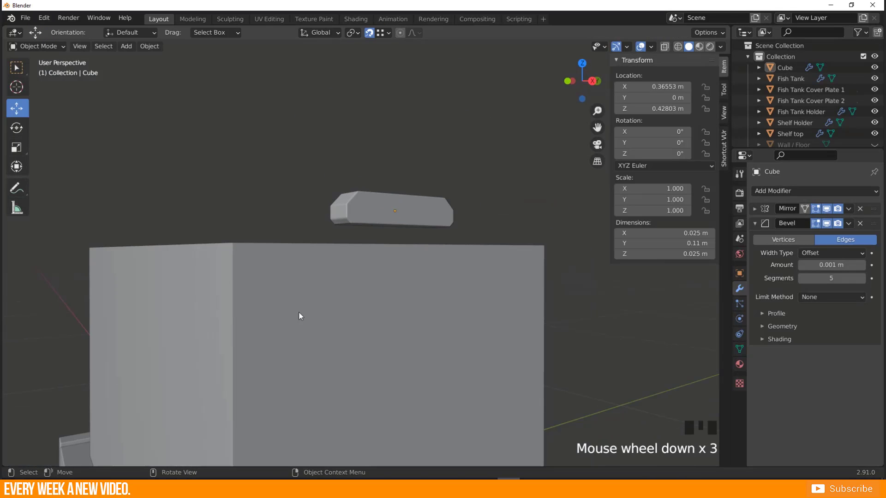
Step: Select the lamp block and isolate it in Local View, away from the fish tank
left_click(396, 201)
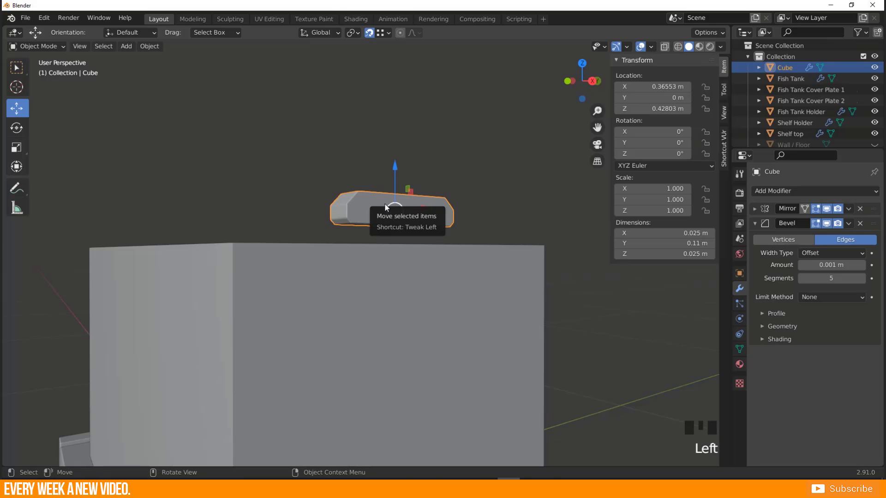
key("KP_Divide")
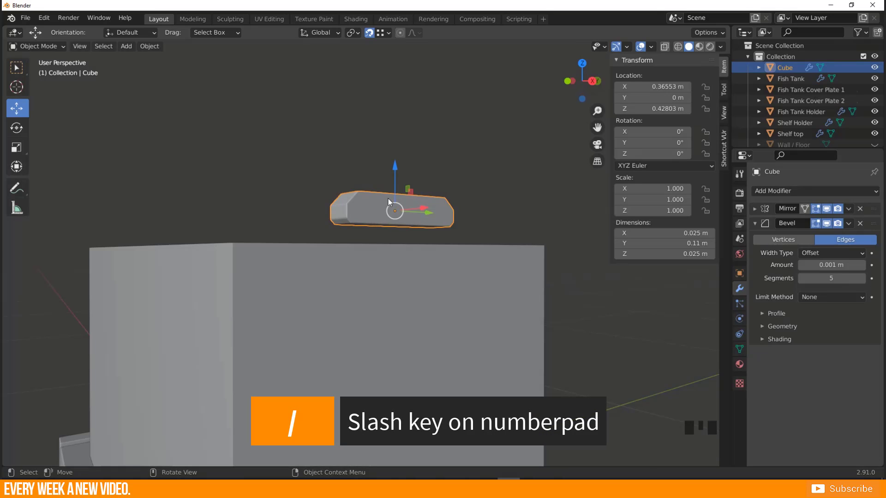
key("KP_Divide")
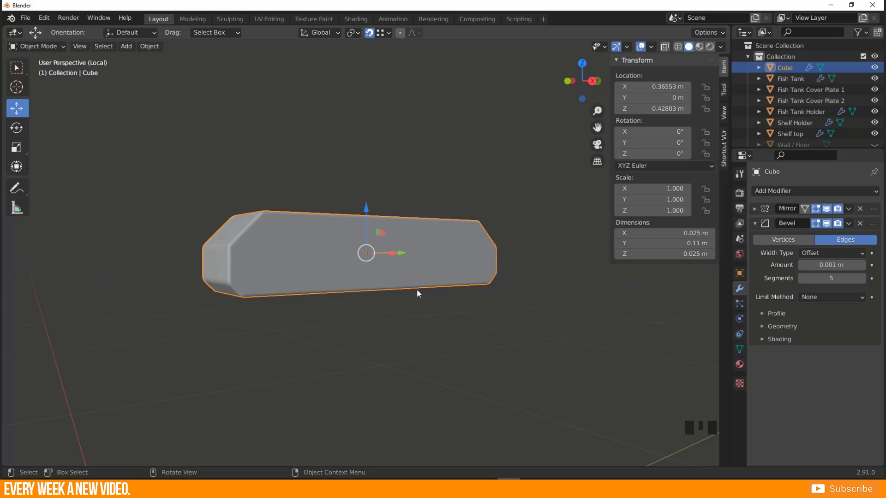
middle_click_drag(367, 294, 225, 244)
key("KP_Divide")
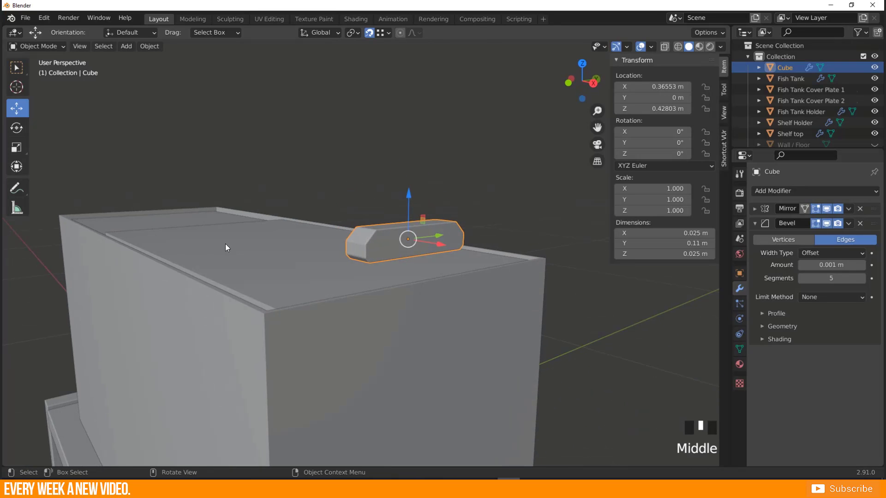
key("KP_Divide")
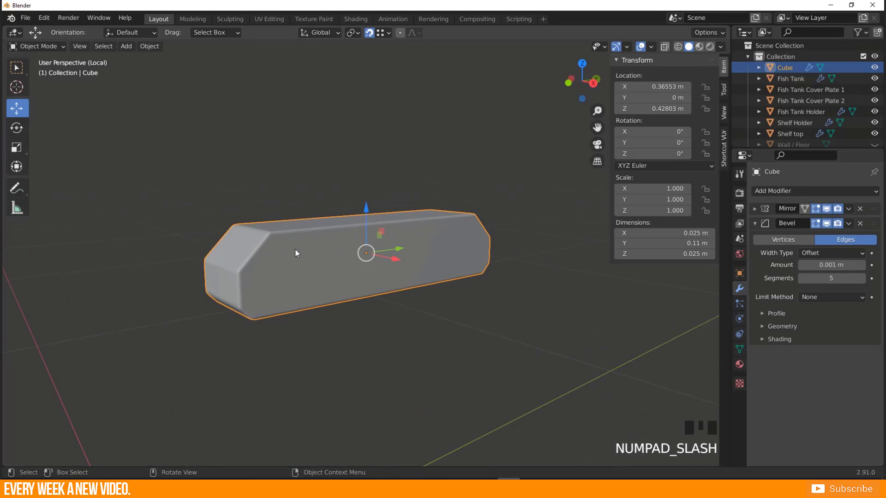
middle_click_drag(297, 251, 341, 205)
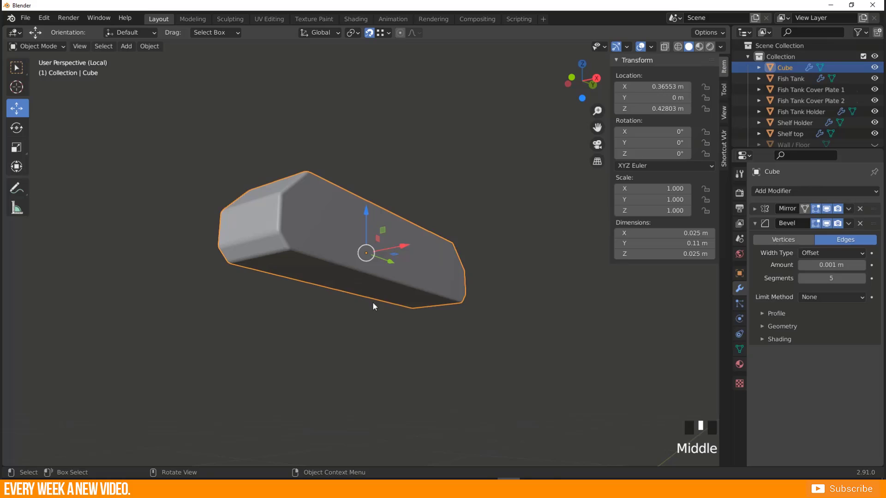
Step: Set the isolated lamp block's Bevel modifier amount to 0.0005 m
left_click(287, 249)
left_click(807, 266)
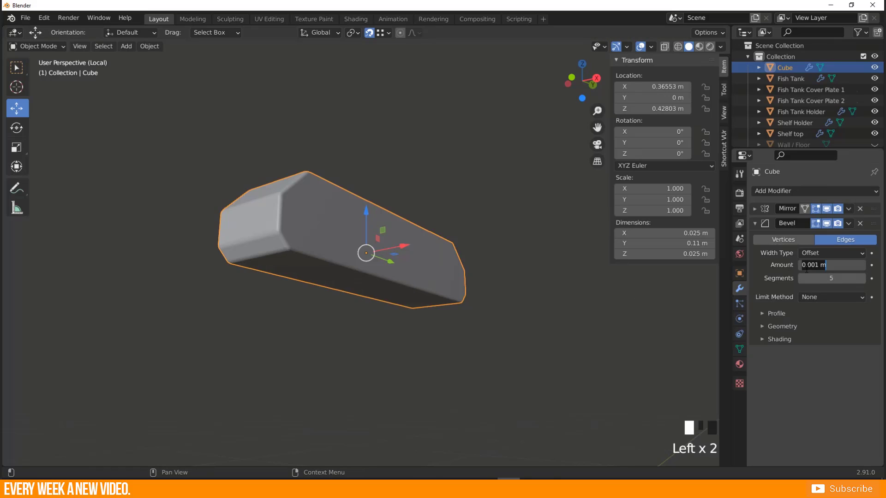
left_click(816, 265)
type("05")
key("Return")
middle_click_drag(344, 265, 342, 304)
scroll(164, 249, "up", 2)
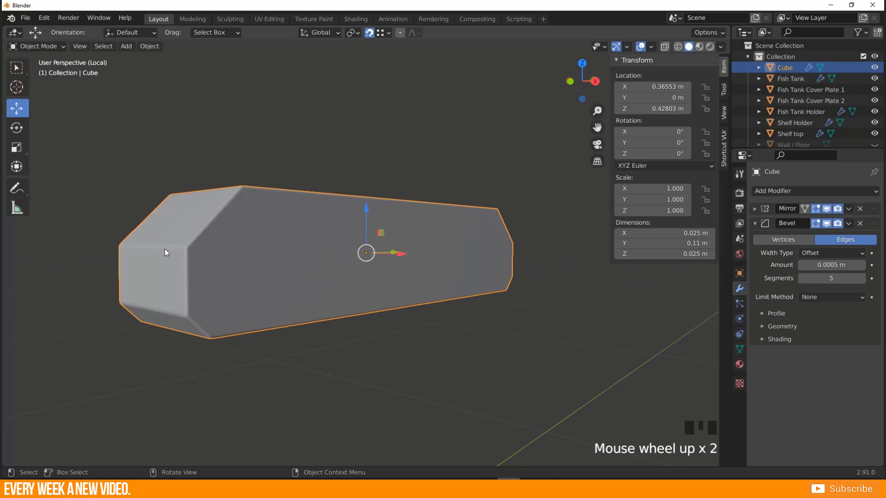
middle_click_drag(165, 249, 185, 263)
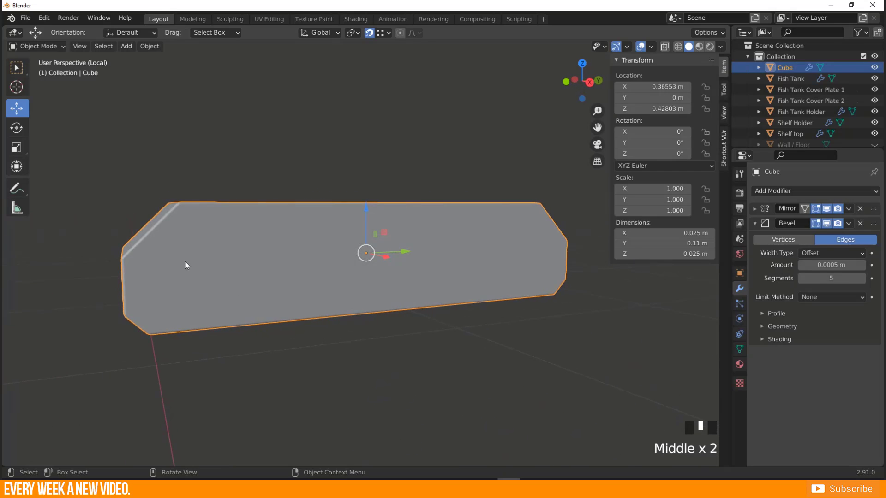
Step: Enter Edit Mode and compare the lamp block's underside with the reference photo of the real lamp in IrfanView
scroll(273, 293, "down", 2)
middle_click_drag(273, 292, 285, 322)
key("Tab")
scroll(276, 282, "up", 2)
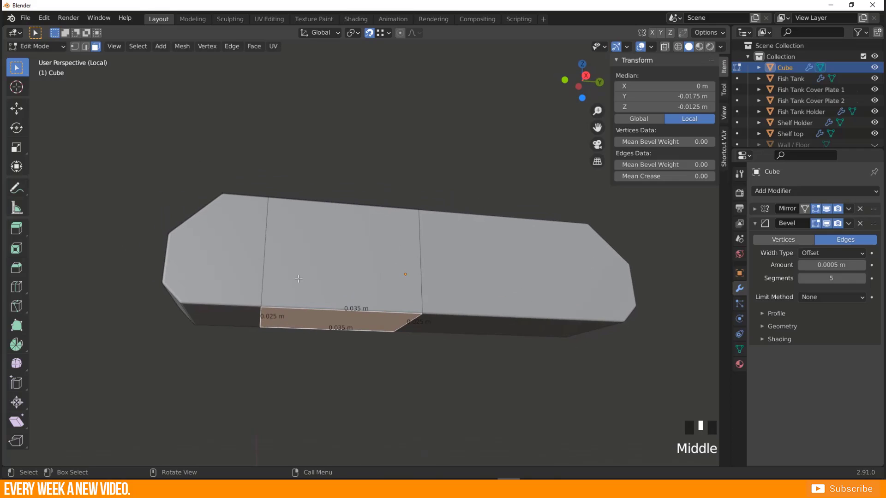
middle_click_drag(275, 302, 267, 308)
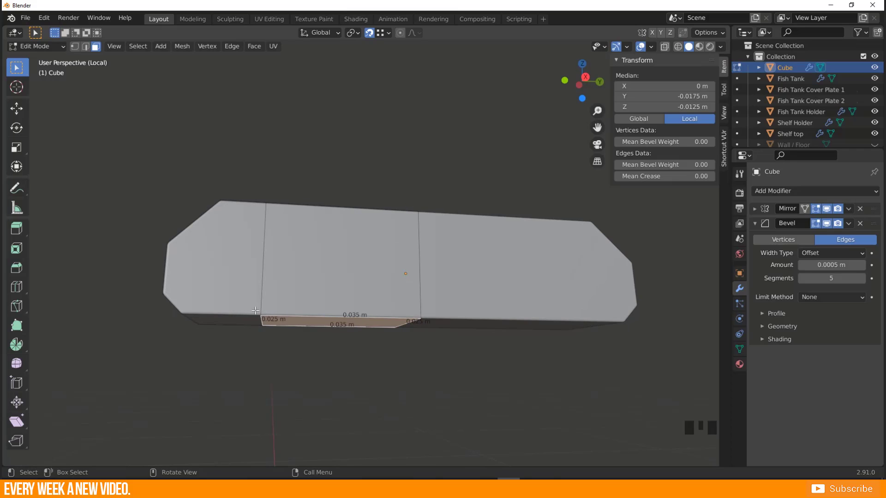
middle_click_drag(268, 312, 260, 272)
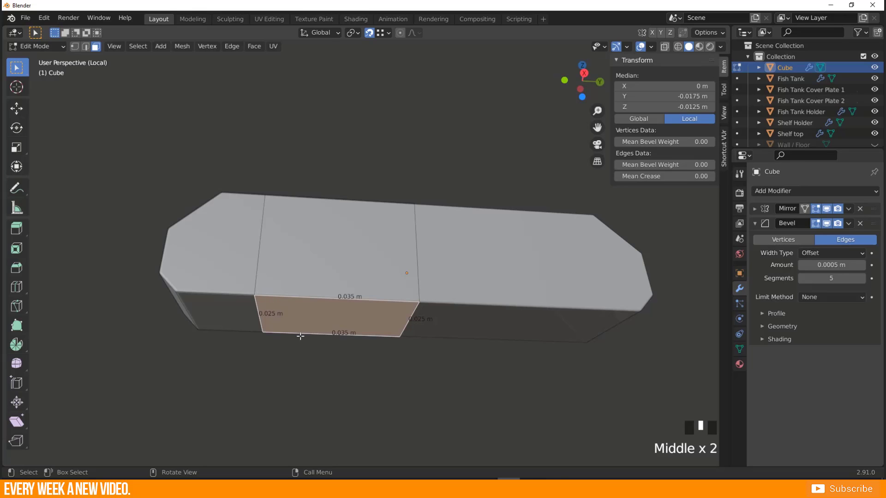
left_click(553, 488)
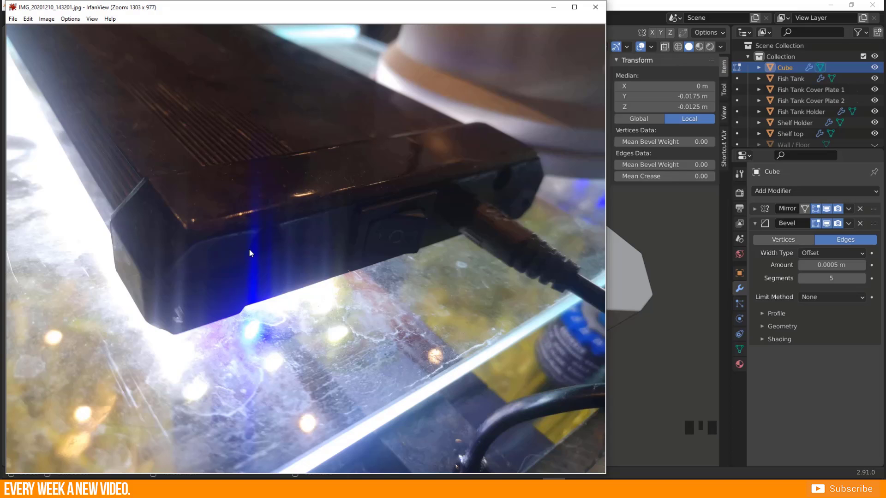
left_click(554, 7)
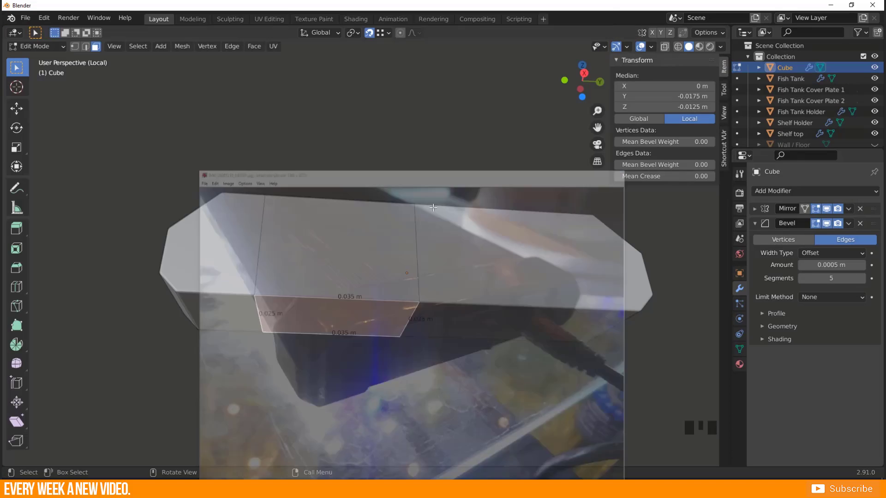
Step: Add a vertical loop cut to the block's middle section, slid to about 0.001 m from its outer dividing edge
middle_click_drag(239, 275, 230, 306)
scroll(247, 294, "up", 2)
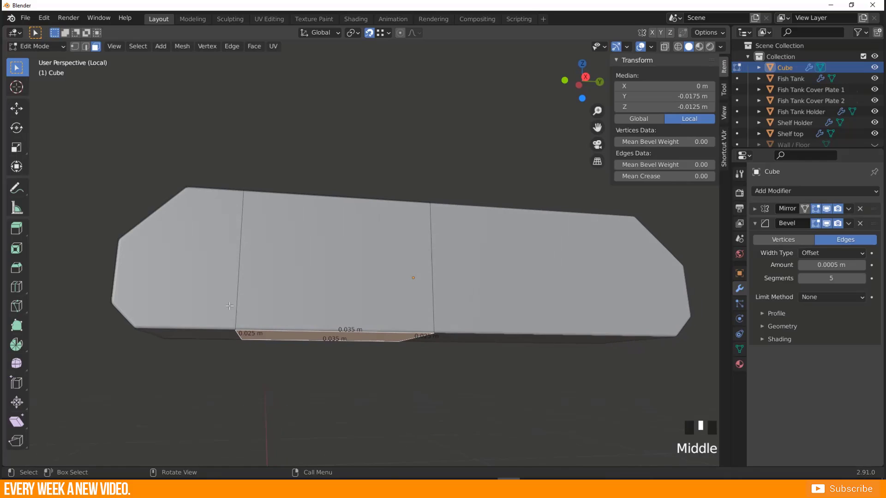
key("ctrl+r")
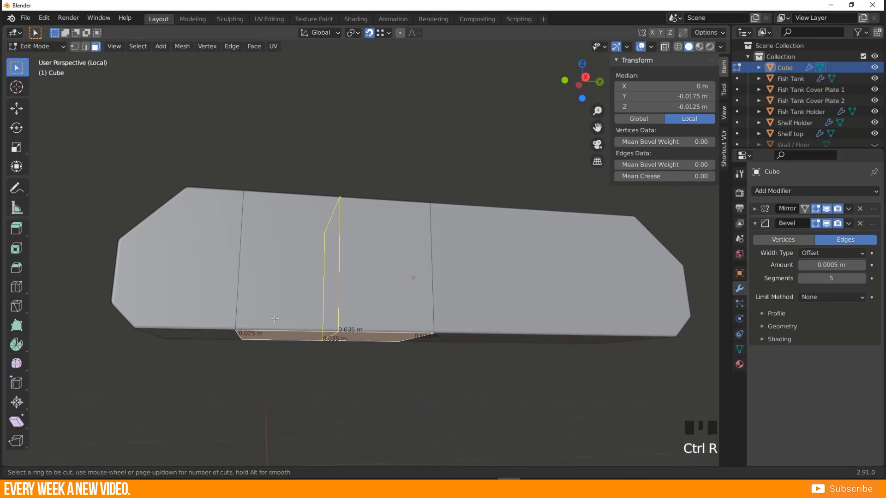
left_click(277, 318)
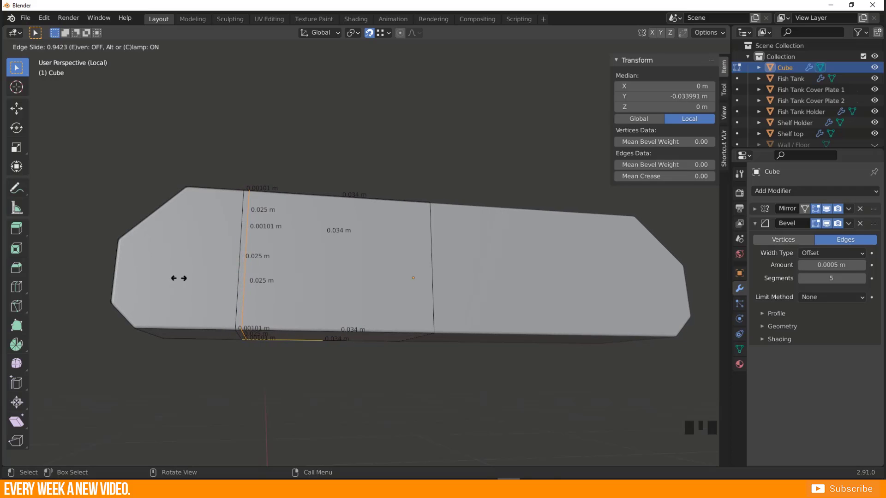
left_click(179, 278)
Step: Raise the bottom edges of the new loop and the block's centre about 0.0013 m along Z, and return to Object Mode
middle_click_drag(233, 349, 289, 345)
left_click(244, 331)
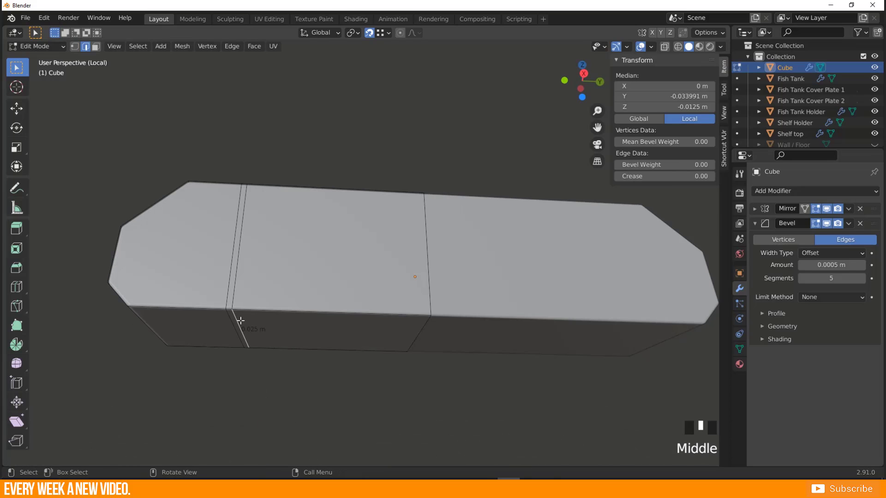
left_click(419, 331, "shift")
middle_click_drag(204, 367, 225, 360)
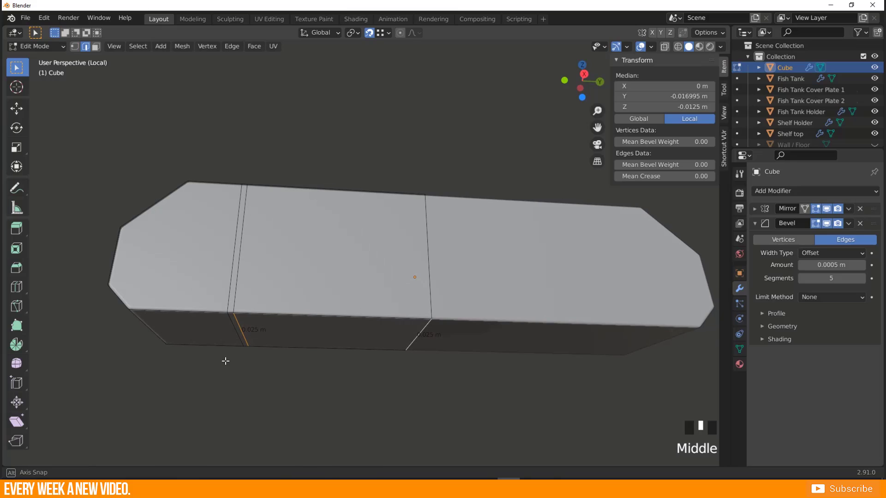
key("g")
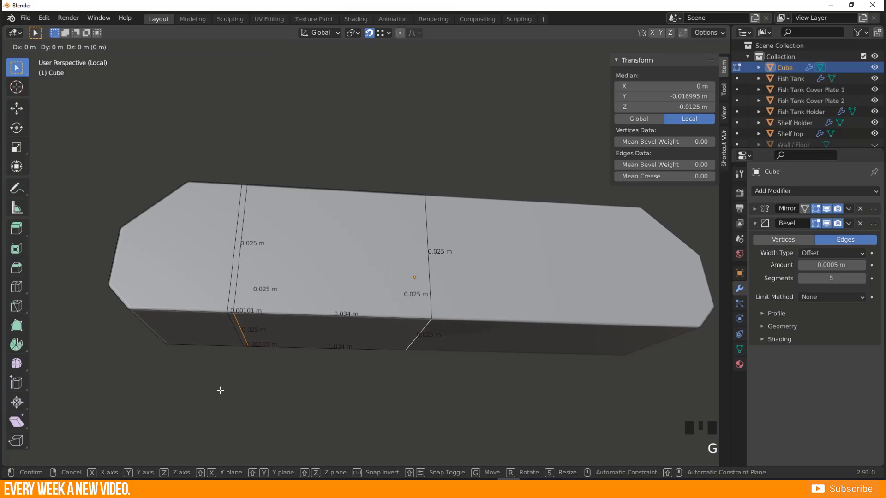
key("z")
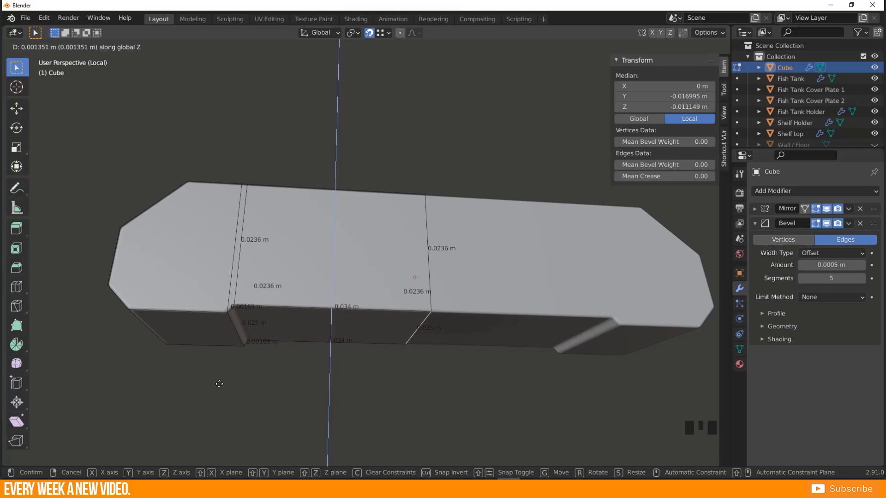
left_click(220, 384)
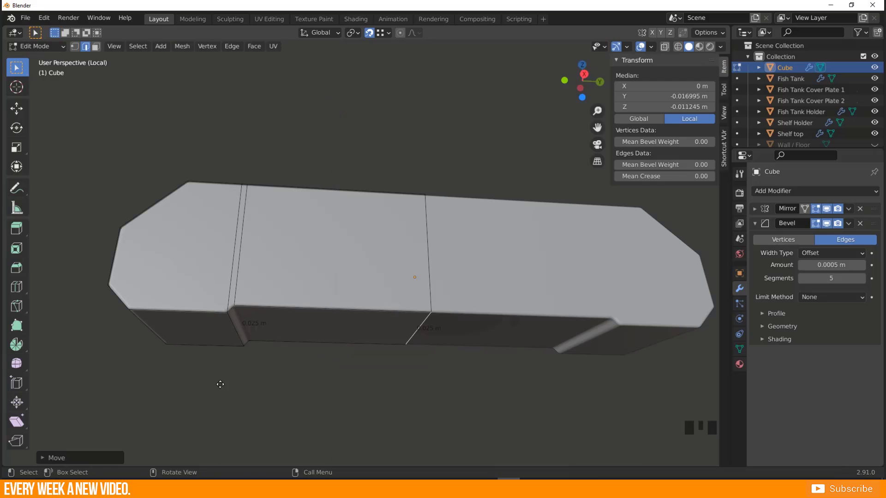
middle_click_drag(220, 384, 252, 441)
key("Tab")
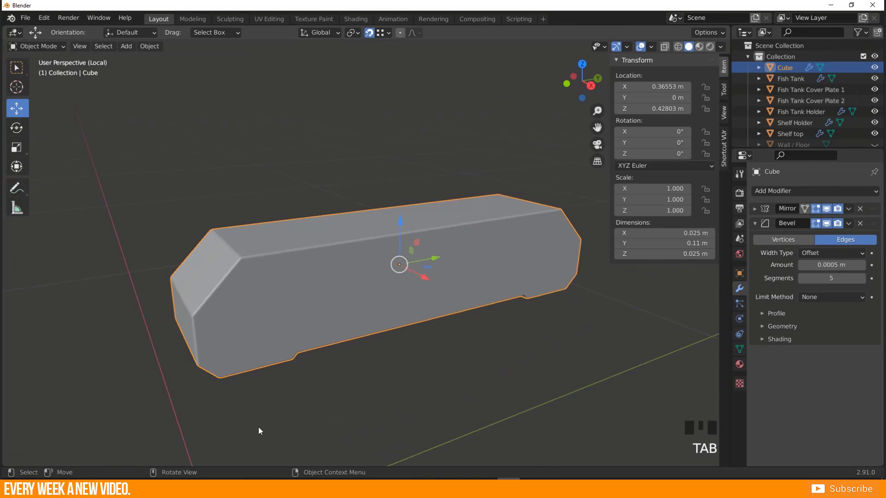
Step: Check the lamp end piece against the reference photos in IrfanView and close the viewer to return to Blender
scroll(245, 406, "down", 4)
middle_click_drag(245, 405, 216, 397)
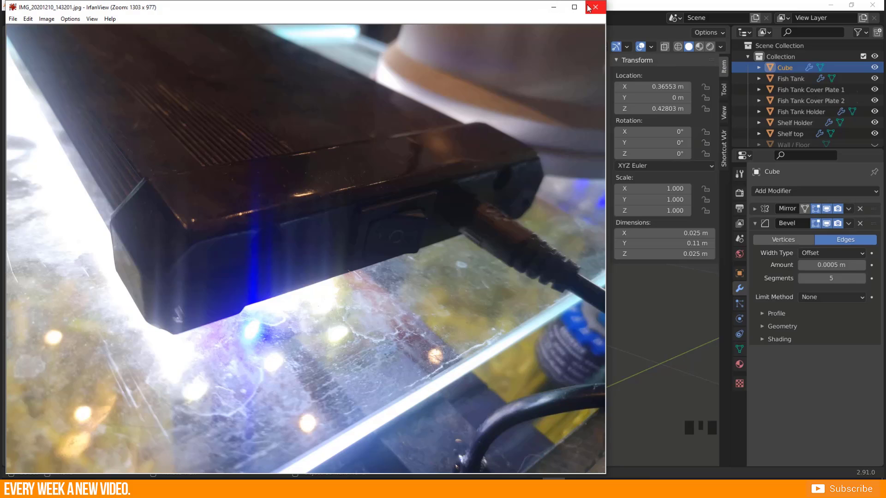
scroll(187, 116, "up", 1)
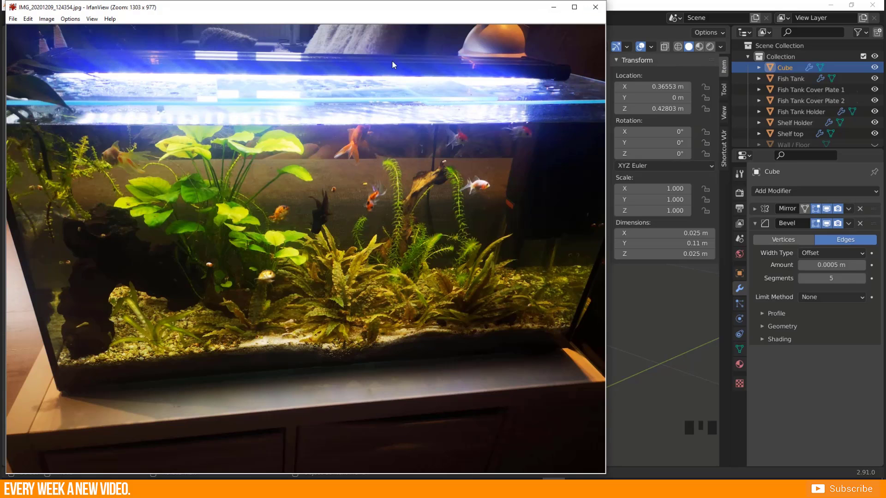
left_click(594, 7)
middle_click_drag(580, 41, 350, 288)
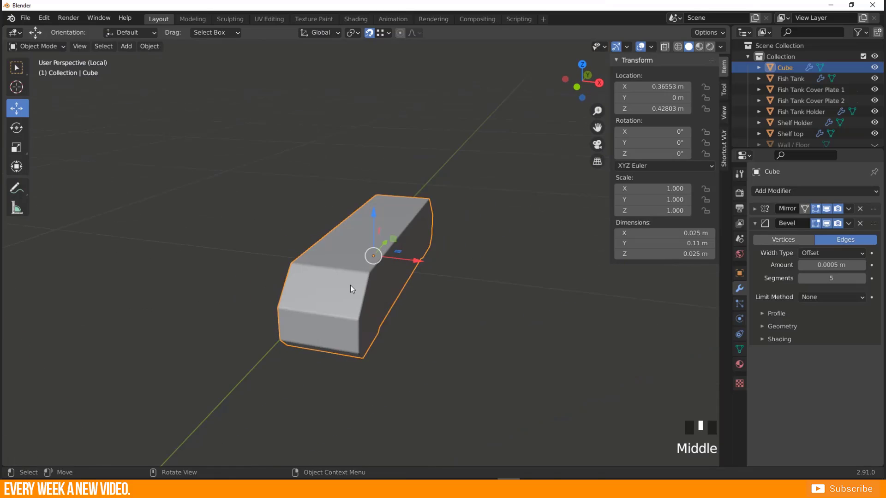
Step: Enter Edit Mode on the lamp block and switch to face selection with nothing selected
key("Tab")
middle_click_drag(214, 300, 314, 311)
scroll(209, 310, "up", 1)
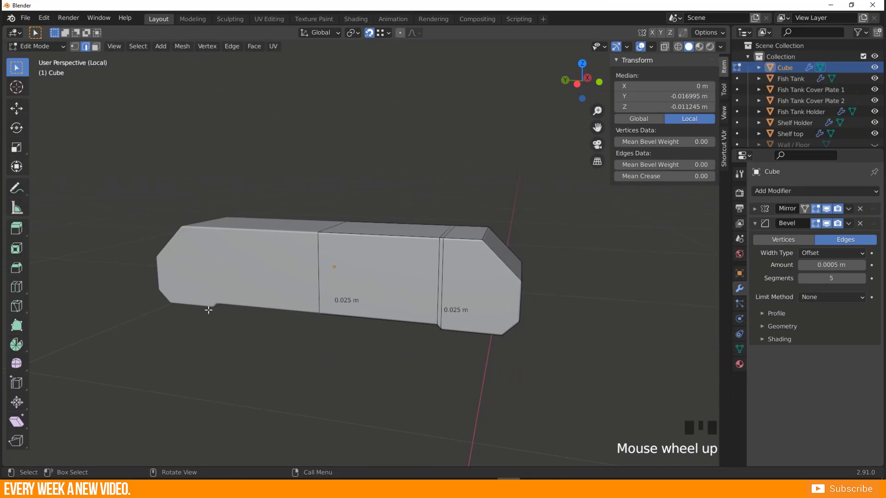
key("2")
left_click(319, 274)
key("3")
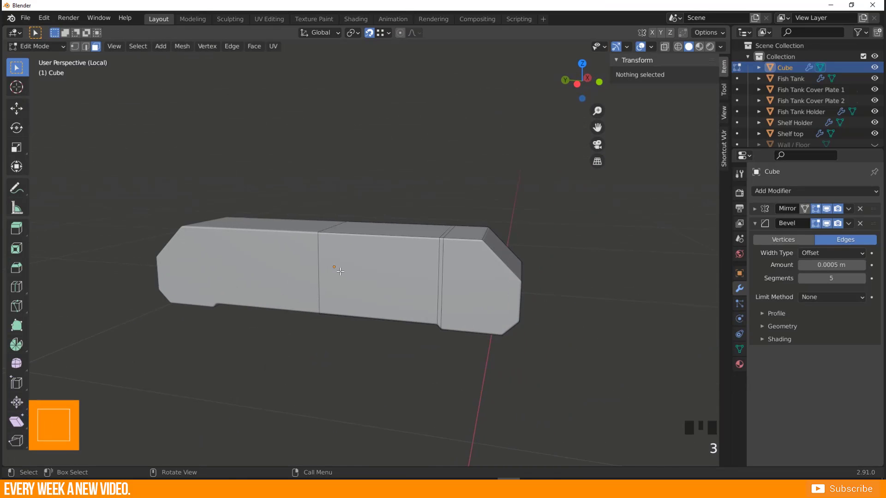
Step: Select the end, narrow and middle faces on the block's long -X side one by one
left_click(406, 276)
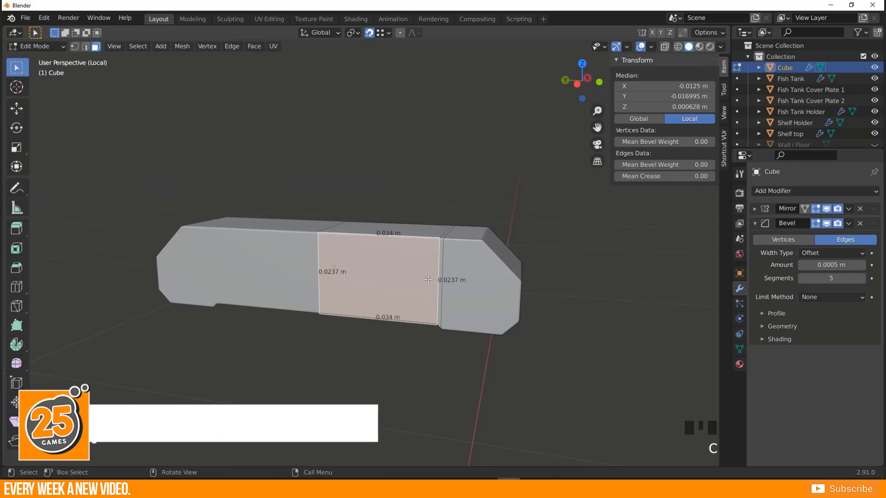
left_click(469, 302)
left_click(441, 286, "shift")
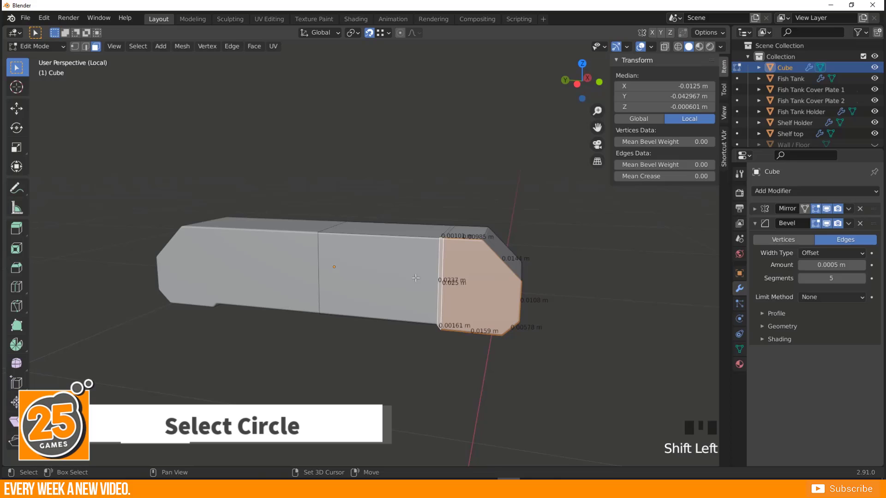
left_click(383, 276, "shift")
middle_click_drag(383, 277, 359, 294)
scroll(369, 293, "up", 2)
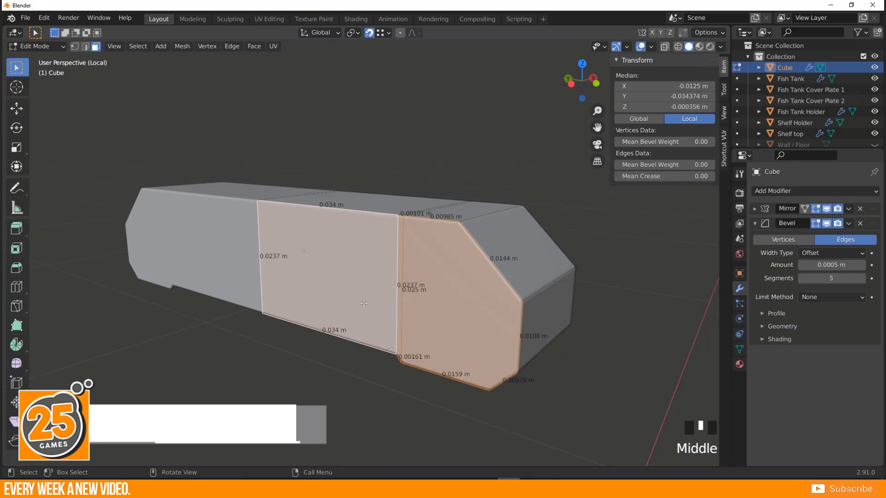
Step: Try Circle Select across the block's side, top and end faces, and clear the selection
left_click(505, 259)
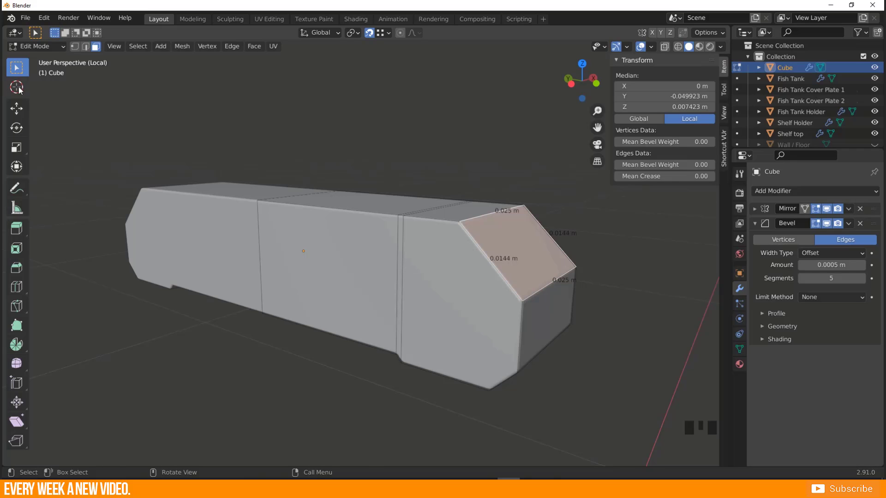
key("c")
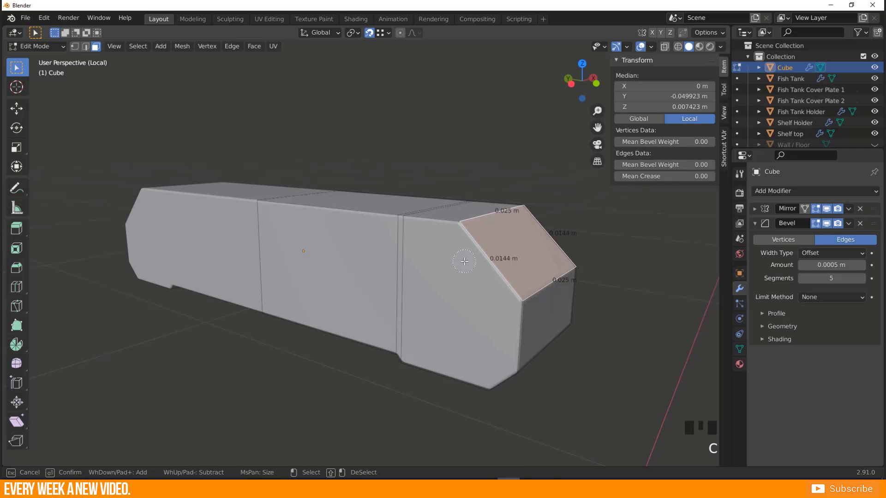
left_click(444, 277)
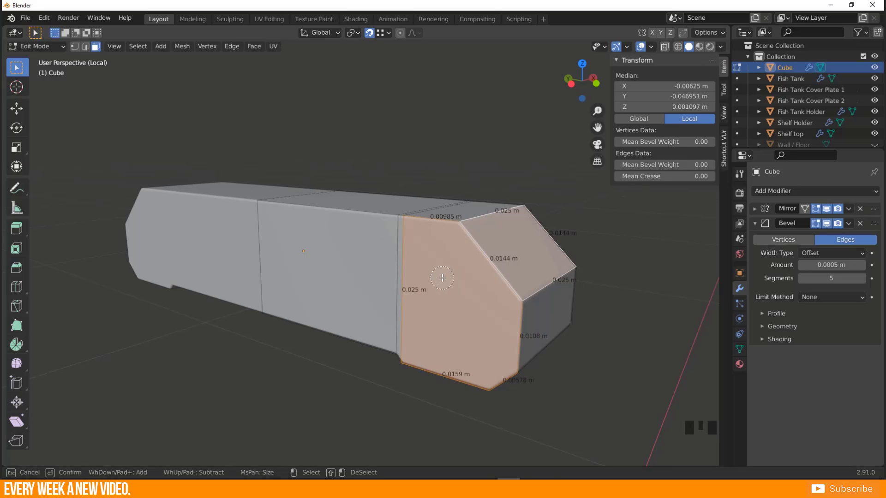
mouse_move(434, 278)
left_mouse_down()
mouse_move(408, 281)
mouse_move(345, 257)
mouse_move(348, 220)
mouse_move(401, 214)
mouse_move(456, 226)
mouse_move(496, 255)
mouse_move(523, 314)
mouse_move(494, 327)
left_mouse_up()
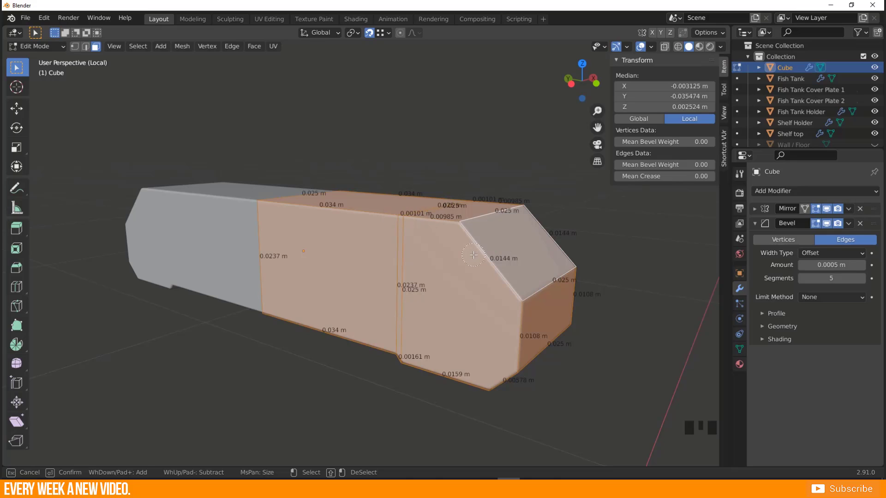
key("Escape")
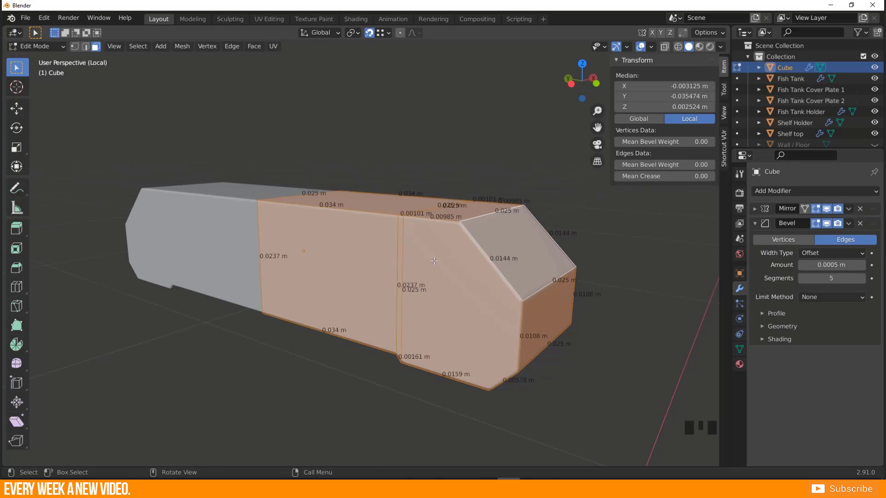
key("a")
key("a")
key("a")
key("a")
Step: Circle-select the three faces of the block's long -X side with an adjusted brush radius
key("c")
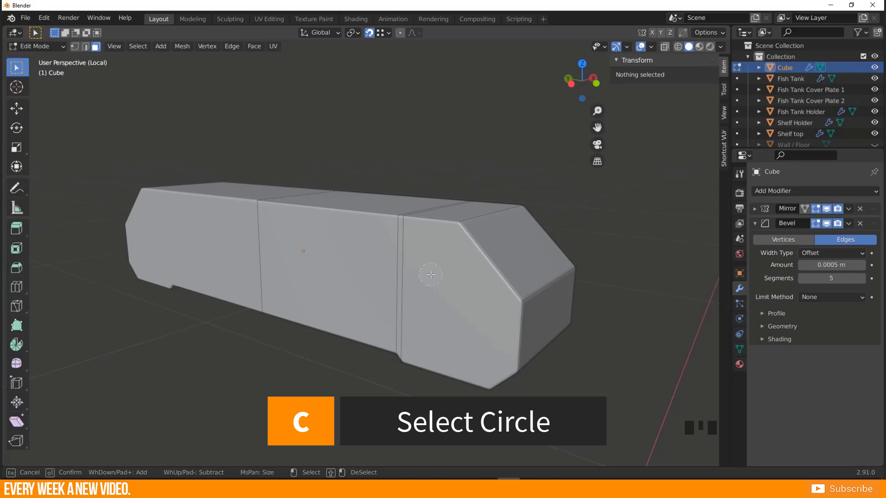
scroll(430, 273, "down", 8)
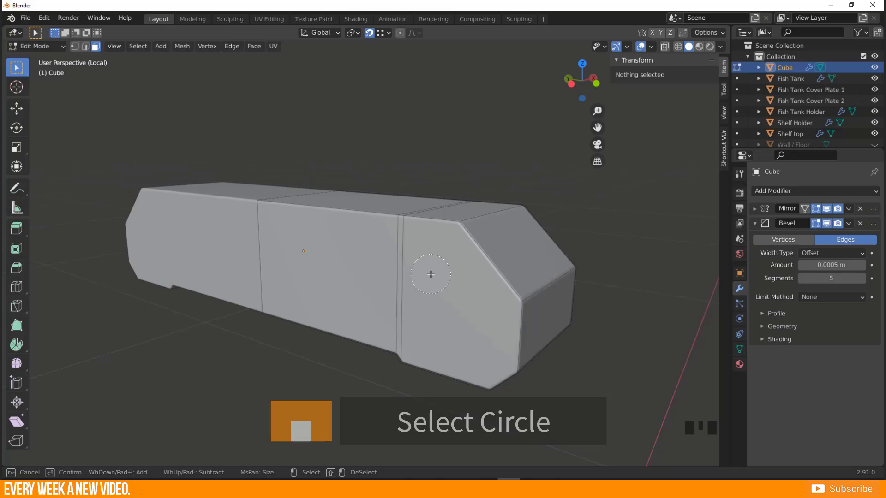
scroll(431, 274, "down", 3)
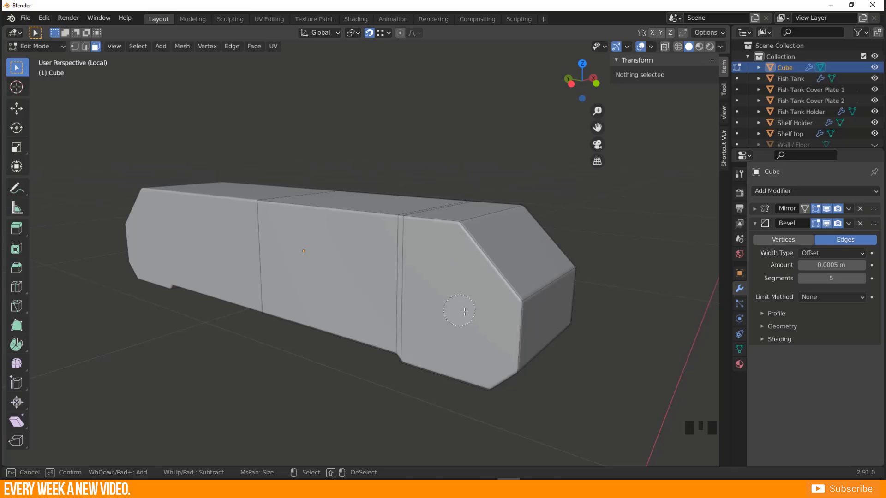
left_click_drag(465, 311, 324, 263)
key("Escape")
middle_click_drag(323, 262, 336, 243)
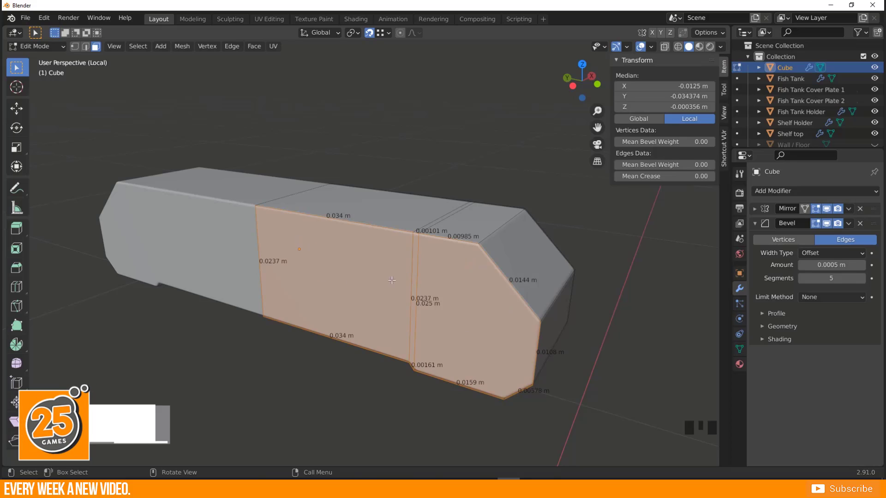
middle_click_drag(460, 312, 354, 242)
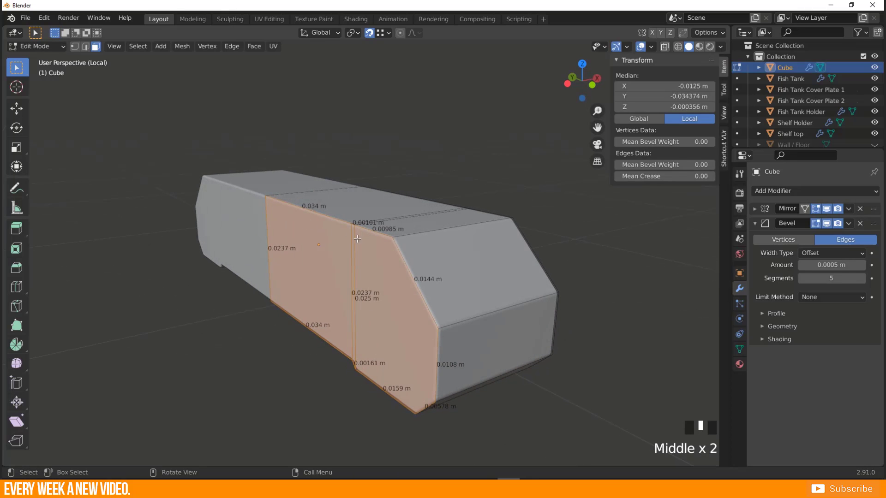
middle_click_drag(428, 350, 376, 323)
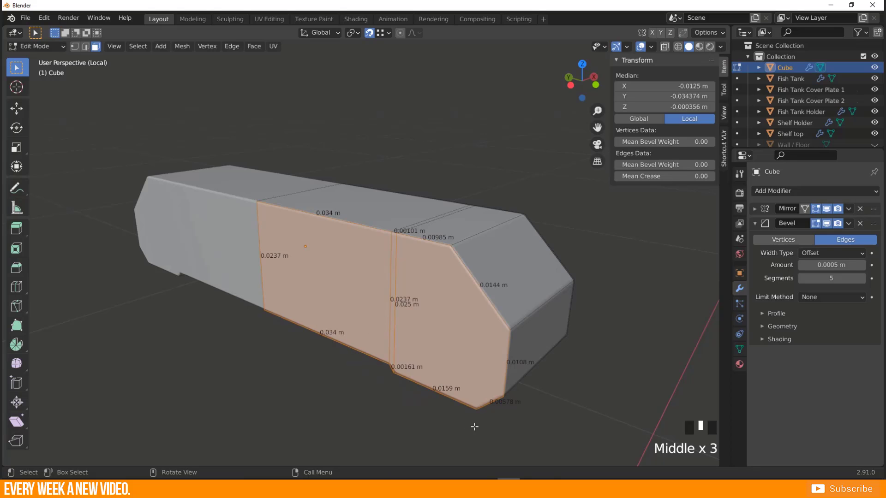
Step: Try extruding the selected side faces in place and scaling them to about 0.84, and undo both operations
key("e")
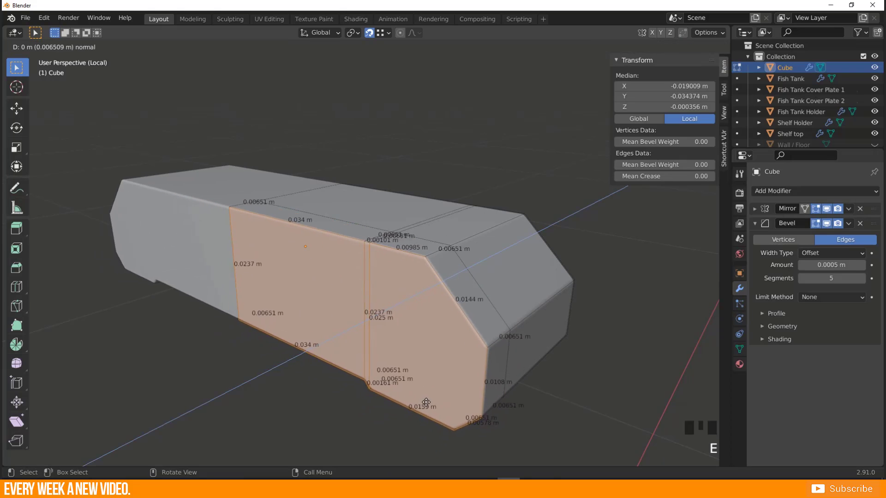
right_click(437, 403)
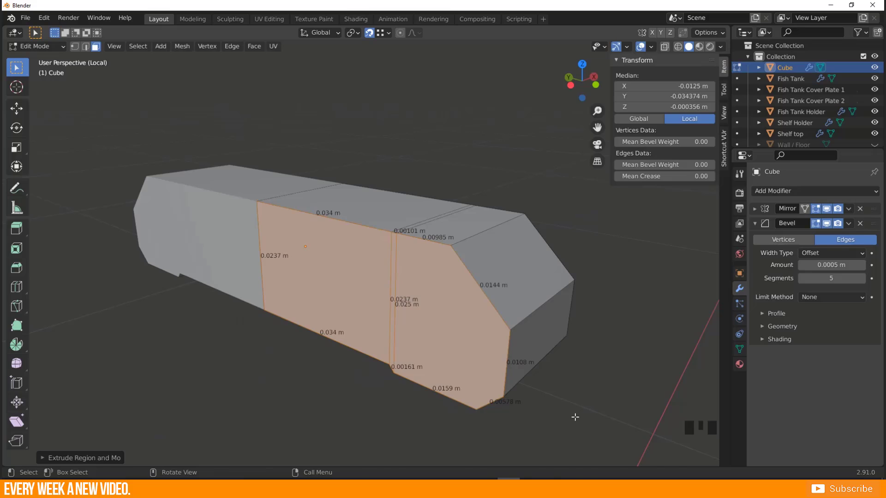
key("s")
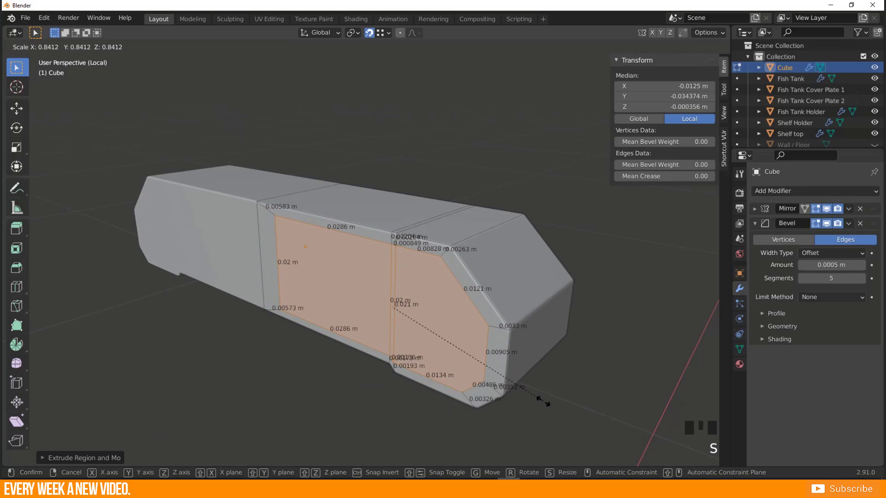
left_click(542, 400)
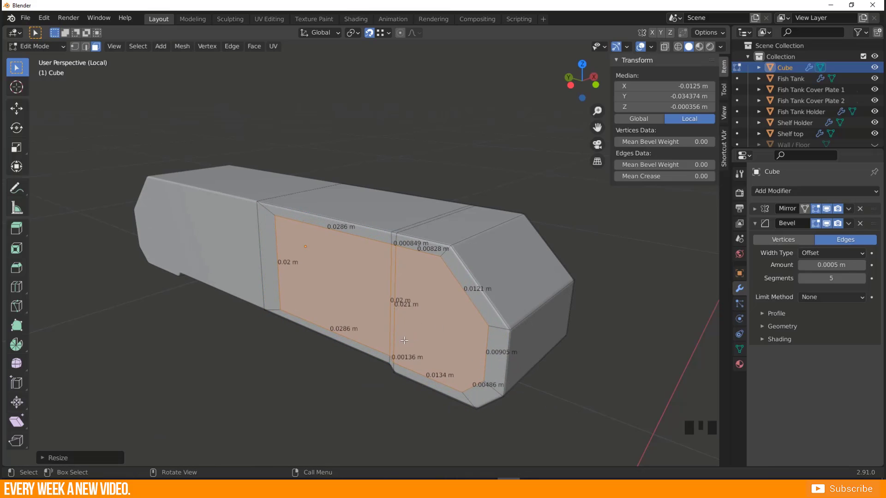
key("ctrl")
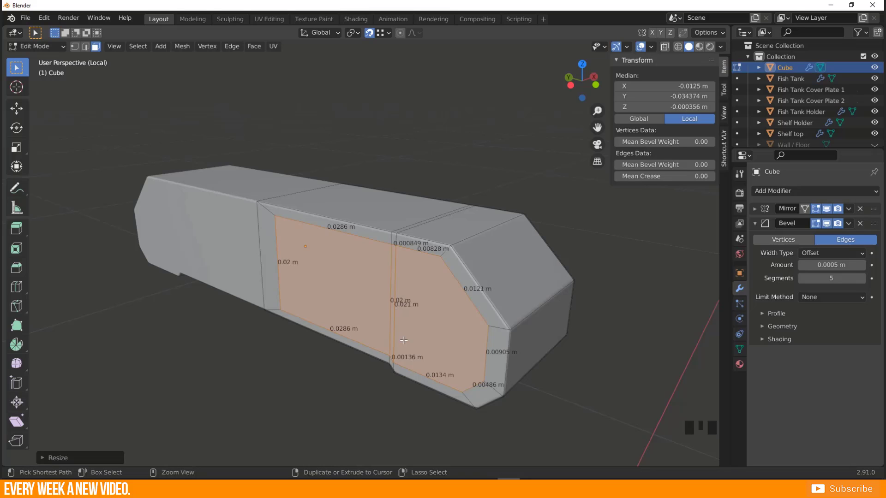
key("ctrl+z")
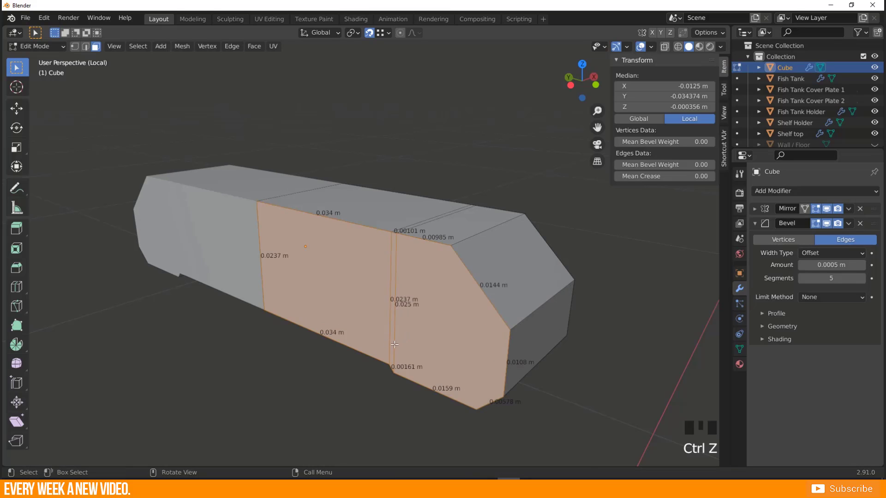
key("g")
right_click(423, 350)
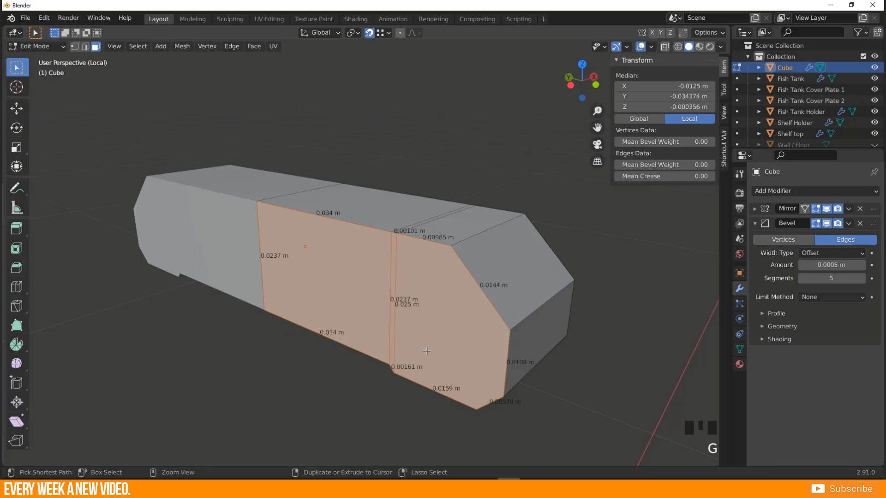
key("ctrl+z")
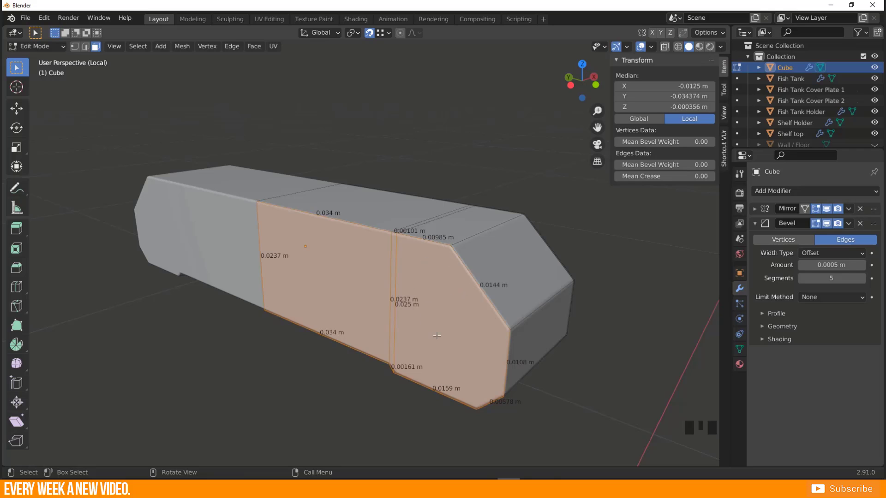
Step: Inset the selected side faces with a thickness of about 0.0028 m and Boundary disabled
key("i")
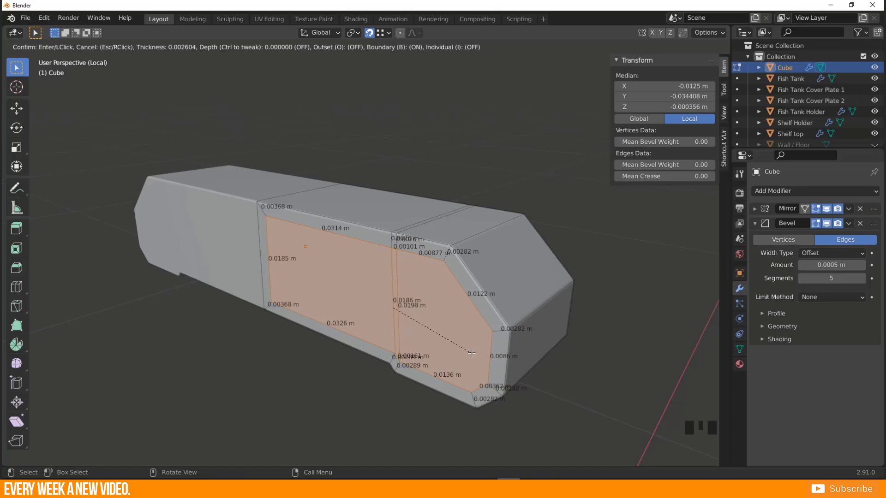
left_click(270, 259)
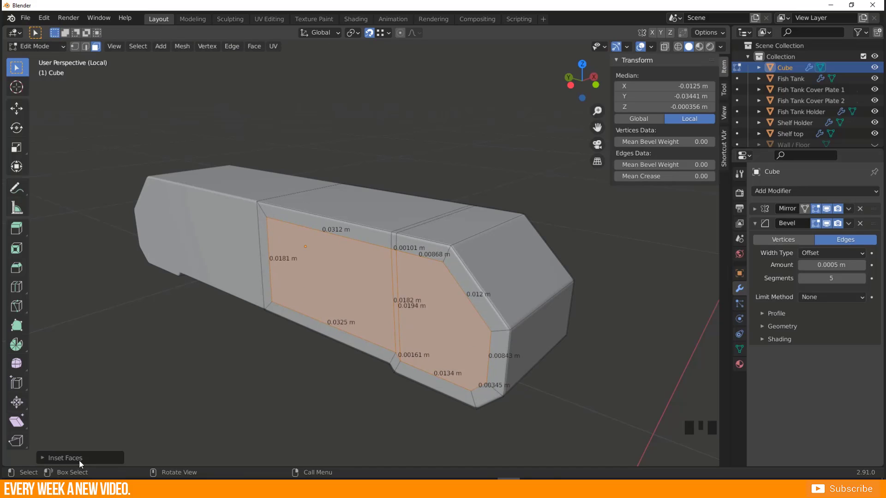
left_click(45, 458)
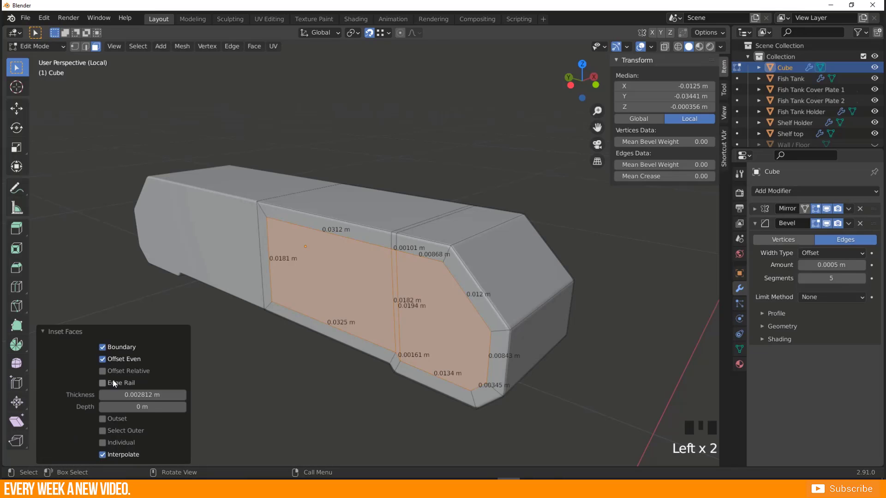
left_click(103, 347)
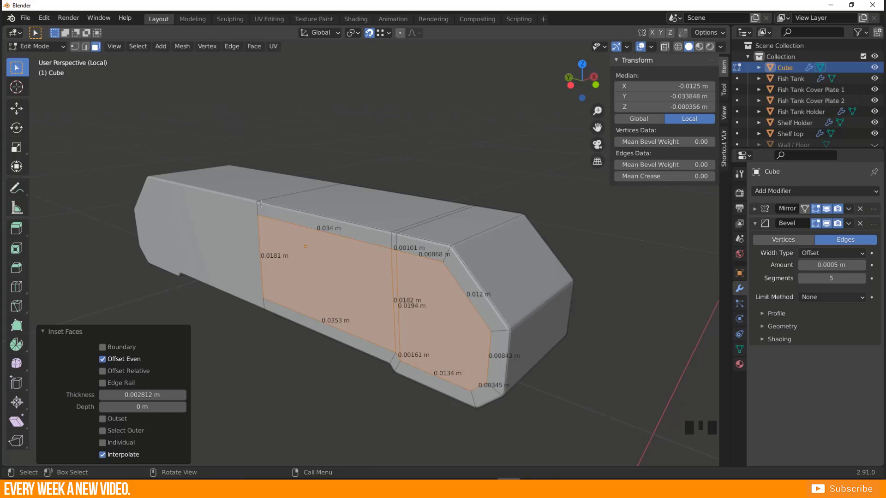
Step: Turn off the Mirror modifier's viewport display and compare the inset with Boundary on and off, leaving Boundary off
middle_click_drag(259, 236, 347, 249)
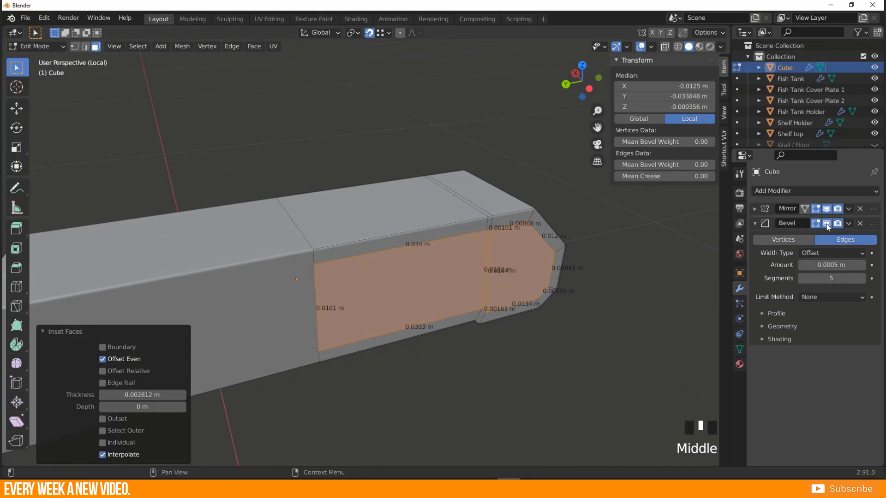
left_click(826, 209)
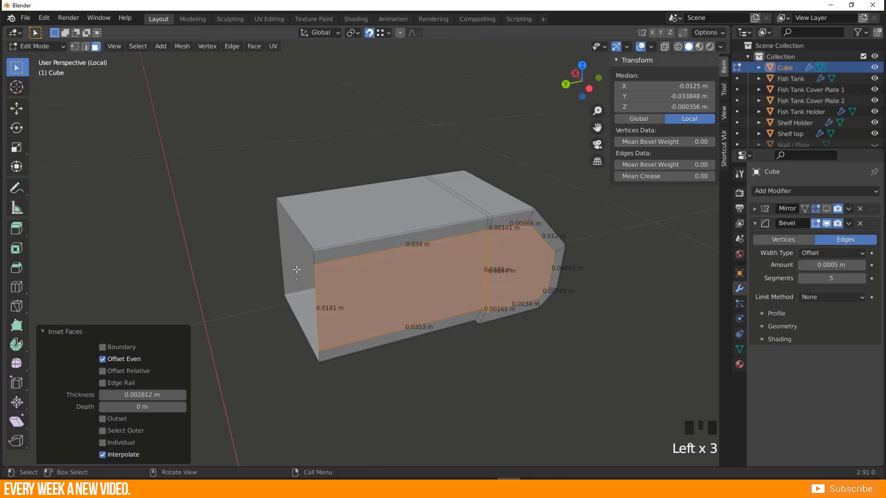
middle_click_drag(296, 270, 371, 216)
left_click(102, 347)
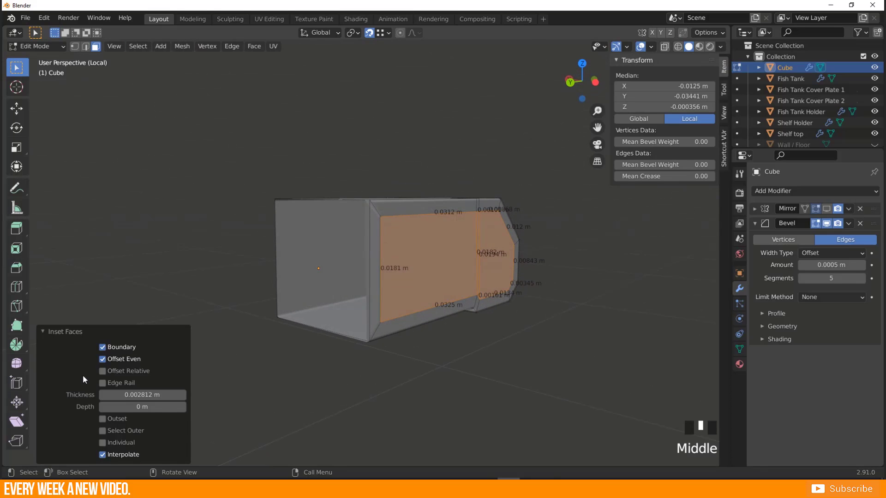
left_click(109, 348)
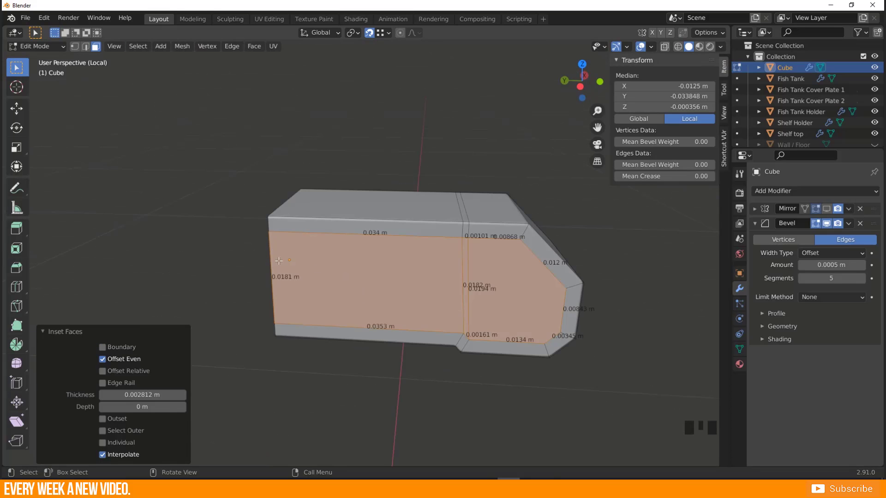
Step: Restore the Mirror modifier's viewport display and set the side inset's thickness to about 0.0018 m
mouse_move(321, 252)
middle_mouse_down()
mouse_move(342, 245)
mouse_move(322, 251)
middle_mouse_up()
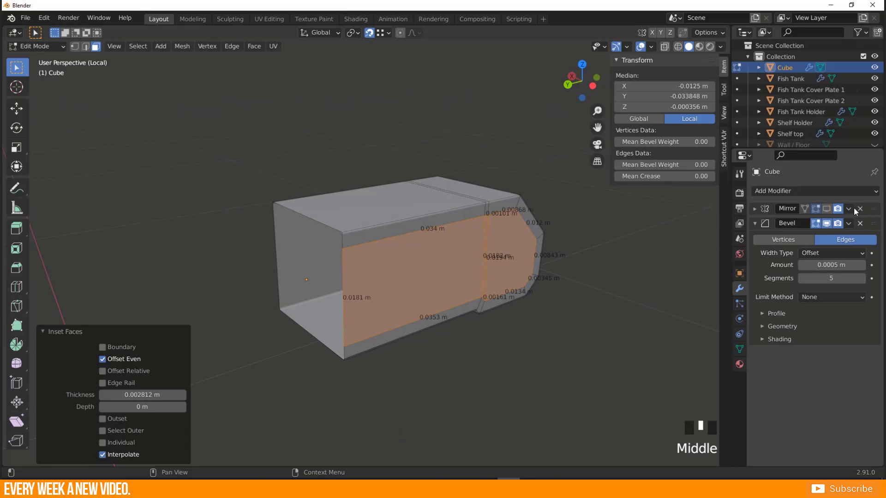
left_click(826, 209)
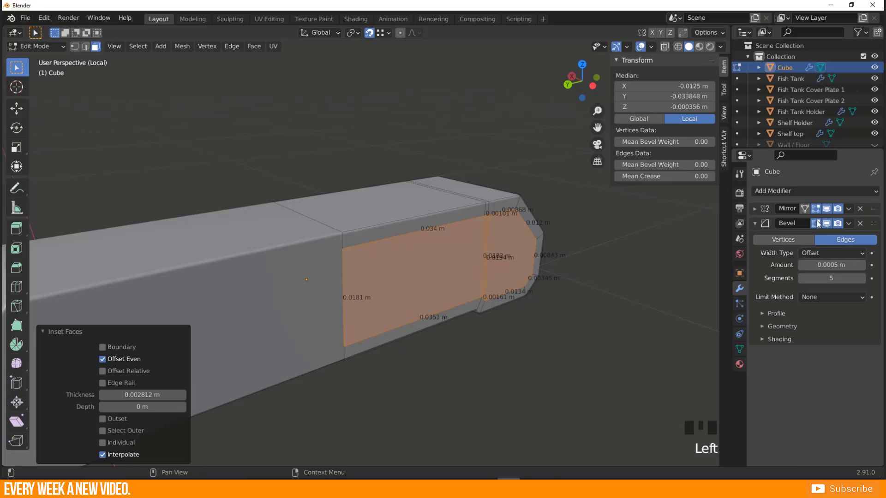
middle_click_drag(542, 313, 516, 315)
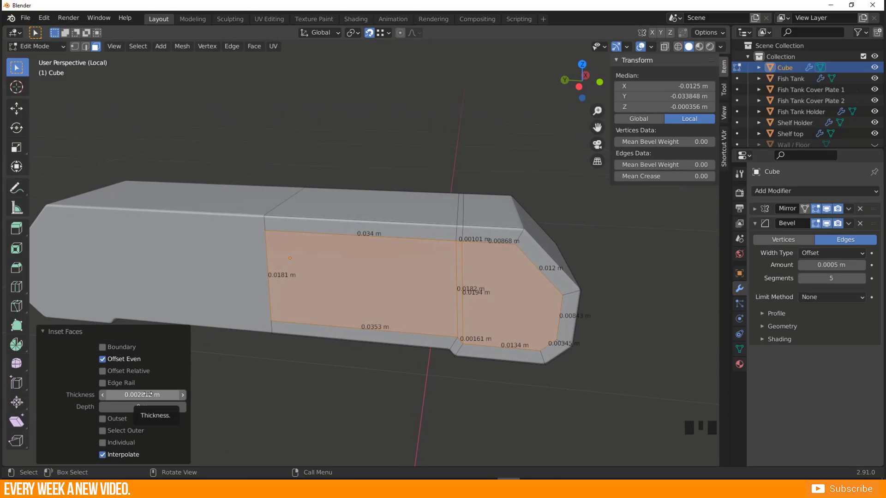
mouse_move(146, 395)
left_mouse_down()
mouse_move(166, 395)
mouse_move(143, 395)
left_mouse_up()
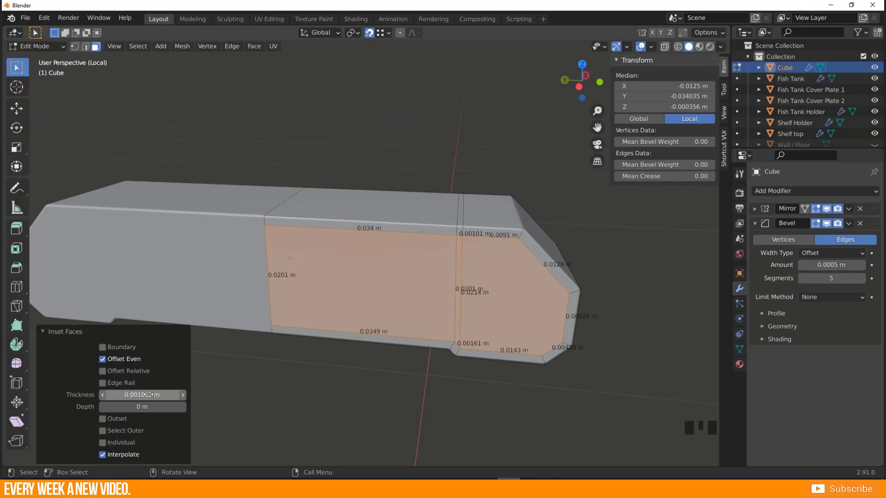
Step: Extrude the inset side faces outward along their normal by about 0.0426 m
scroll(302, 310, "down", 2)
middle_click_drag(302, 310, 370, 326)
scroll(263, 306, "down", 1)
key("e")
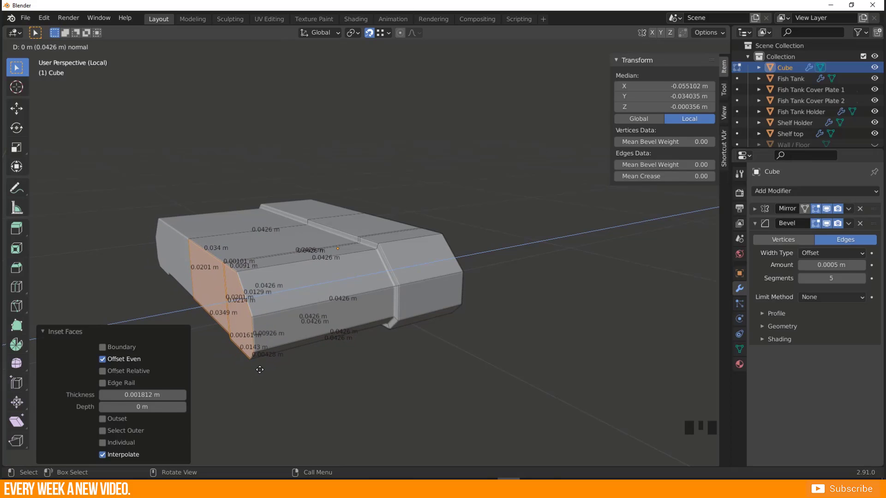
left_click(258, 368)
Step: Examine the extruded end piece from several angles and its position relative to the world origin
scroll(257, 367, "down", 9)
middle_click_drag(320, 296, 283, 304)
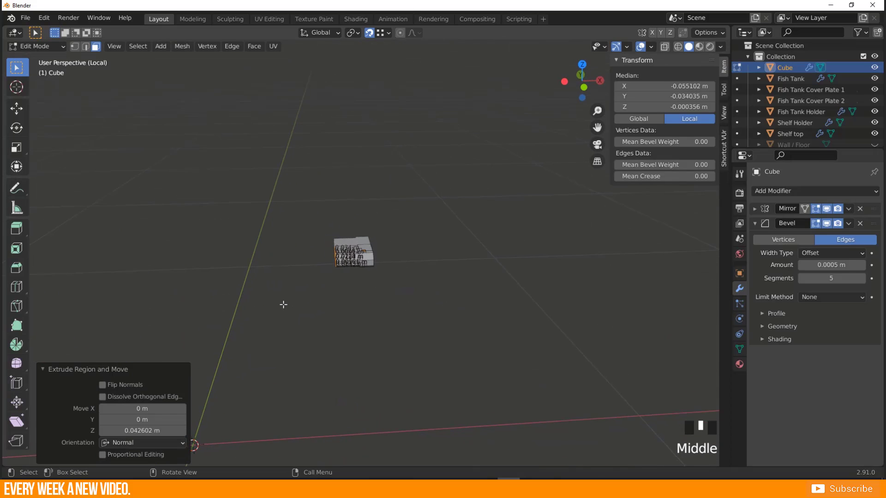
middle_click_drag(247, 346, 326, 303, "shift")
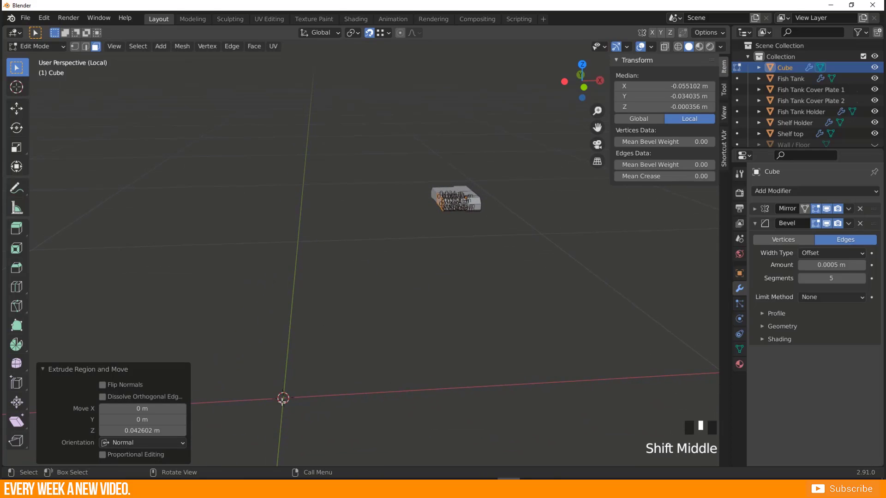
scroll(283, 388, "down", 5)
middle_click_drag(284, 378, 342, 322)
scroll(348, 299, "up", 5)
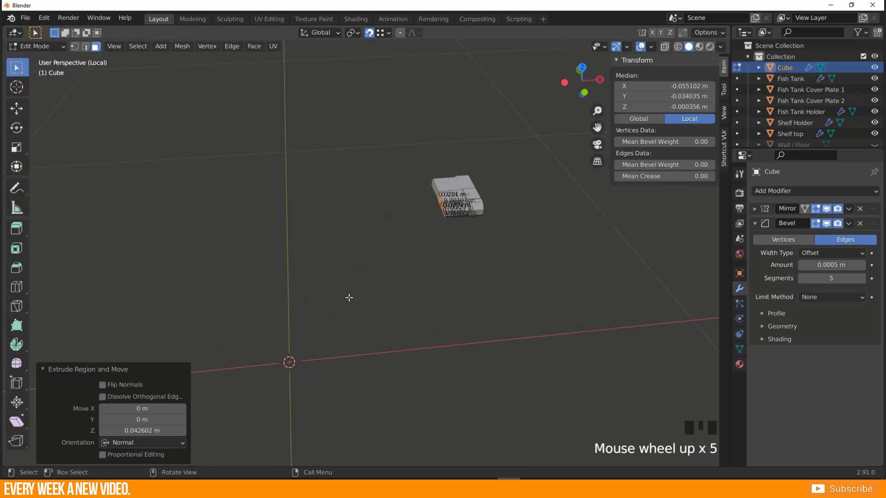
middle_click_drag(282, 370, 283, 321)
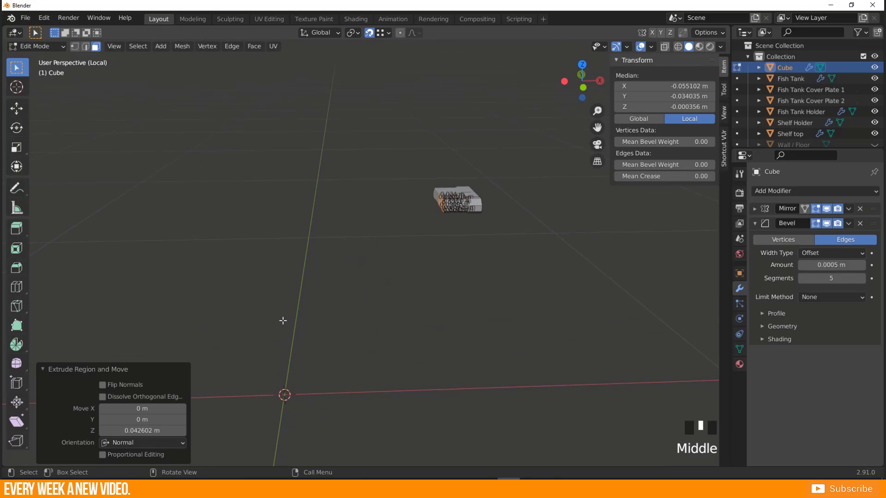
middle_click_drag(362, 236, 402, 240)
scroll(423, 190, "up", 2)
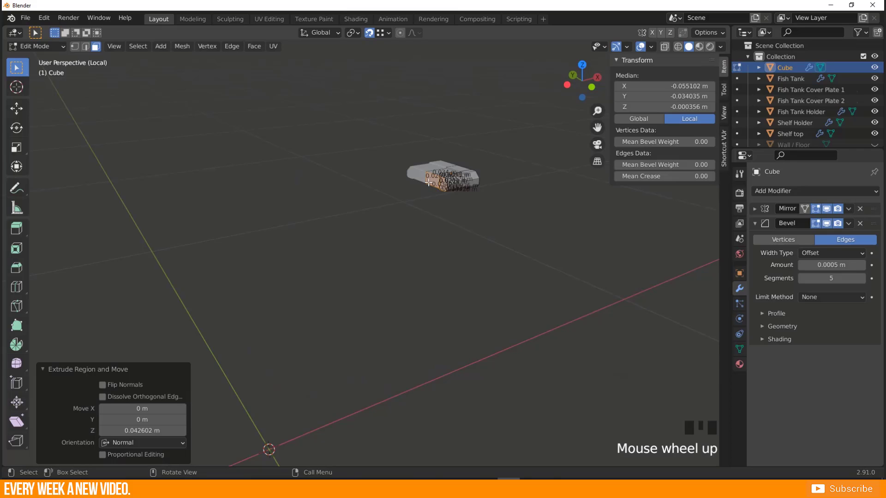
scroll(428, 183, "up", 1)
scroll(451, 140, "down", 3)
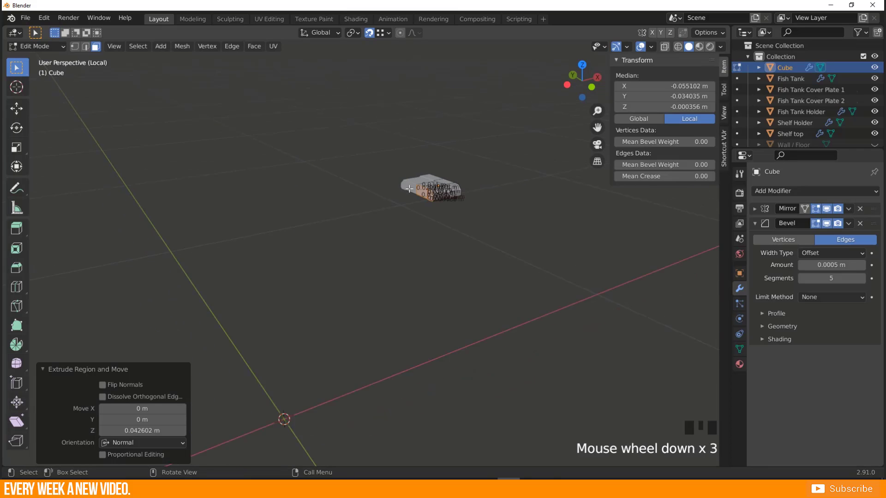
scroll(283, 257, "down", 2)
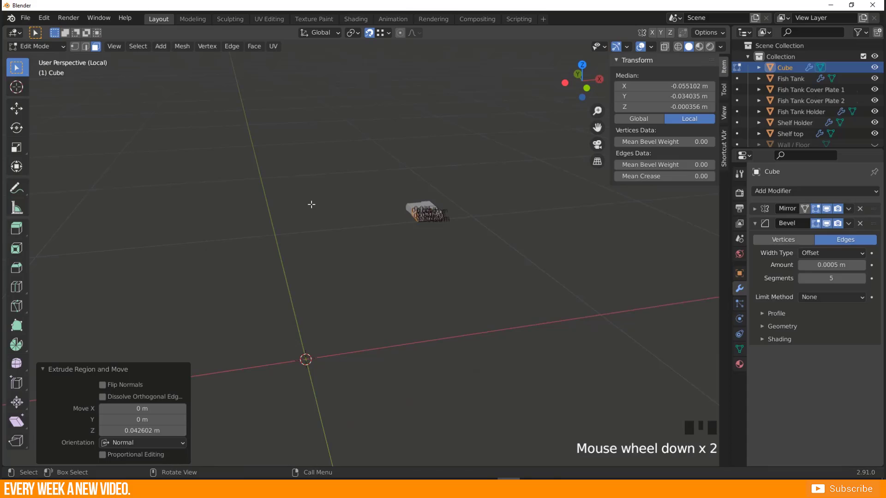
Step: Switch to the image folder, view the lamp reference photo IMG_20201210_143147.jpg, and close it
key("alt+Tab")
double_click(702, 129)
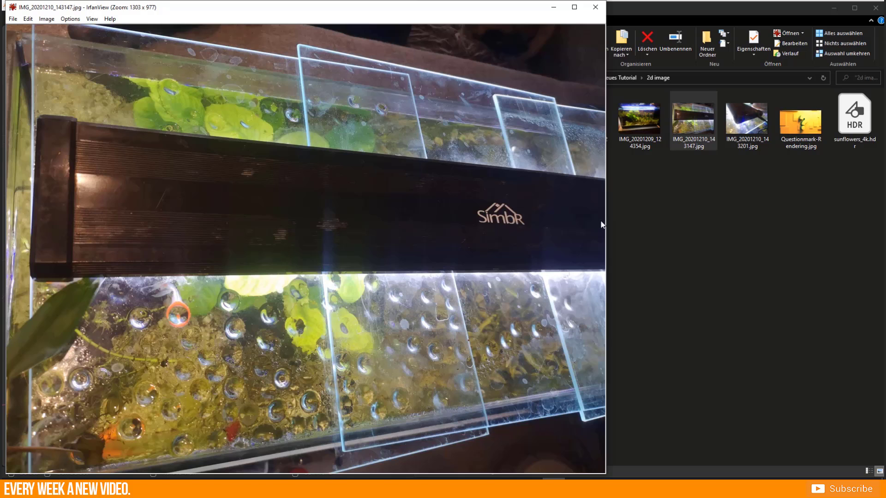
left_click(603, 7)
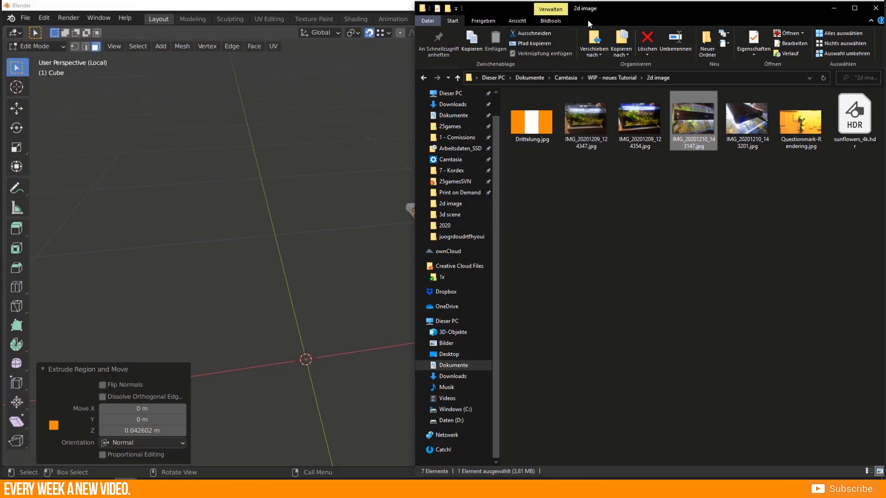
Step: In Blender's Object Mode, set the end piece's origin to the 3D cursor at the world centre
middle_click_drag(332, 330, 298, 299)
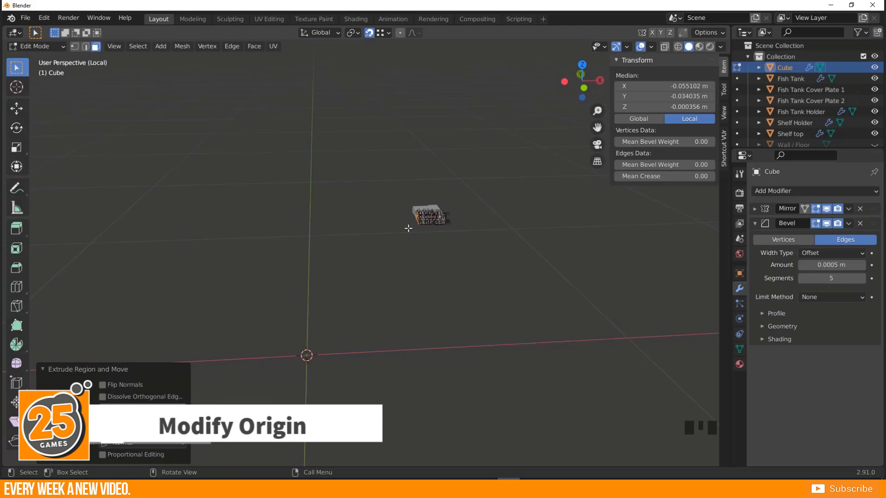
scroll(409, 228, "down", 1)
scroll(410, 228, "up", 2)
middle_click_drag(411, 228, 384, 256)
key("Tab")
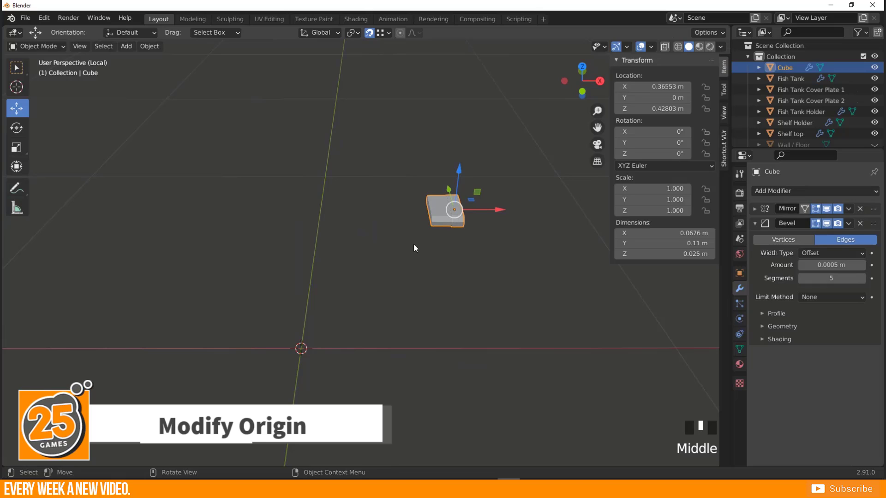
right_click(438, 209)
mouse_move(437, 209)
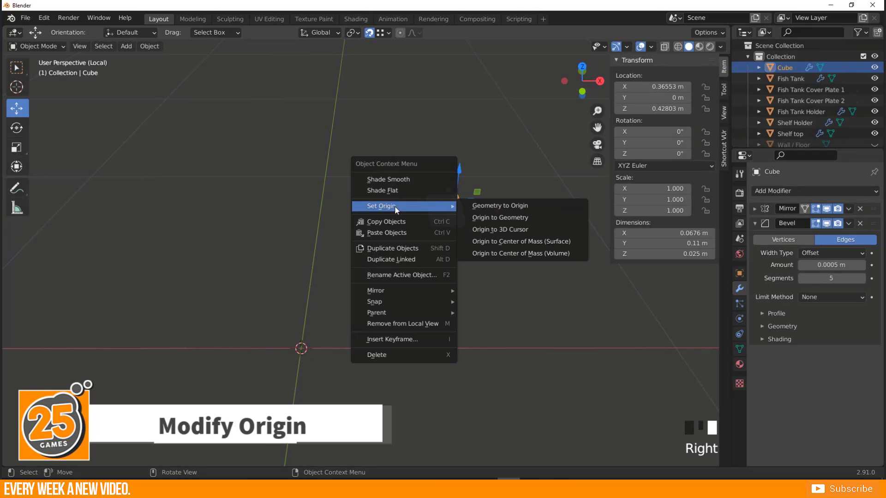
left_click(501, 233)
middle_click_drag(416, 274, 263, 368)
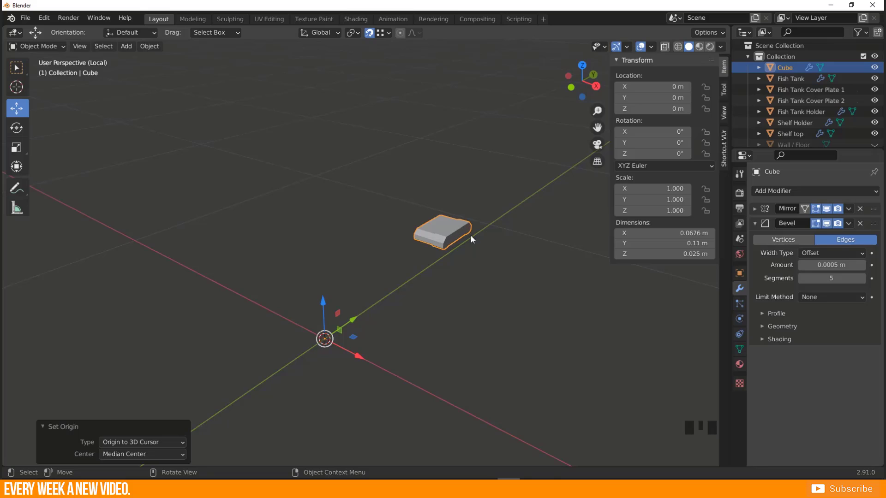
middle_click_drag(428, 250, 368, 282)
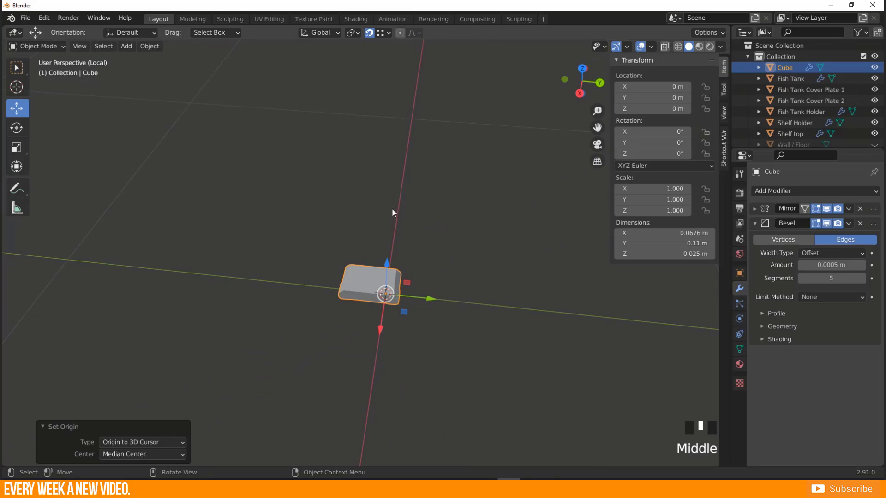
middle_click_drag(391, 212, 443, 295)
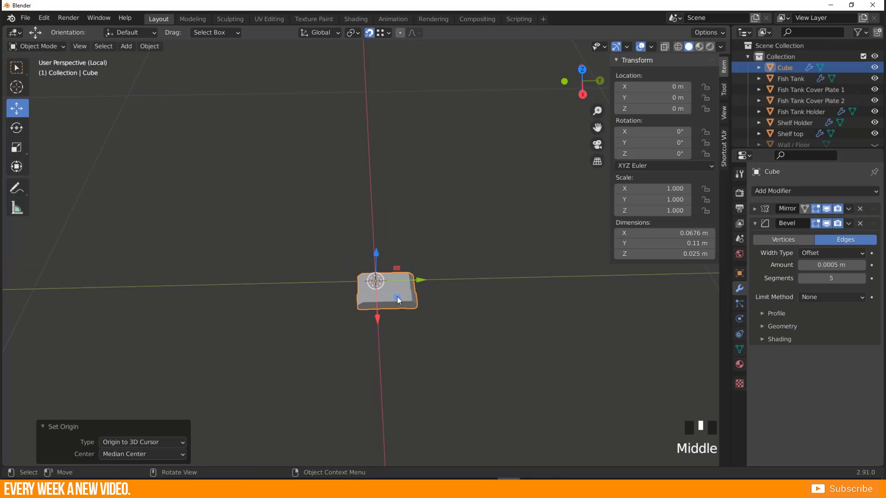
Step: Toggle the Bevel and Mirror modifiers' viewport display for comparison and enable the Mirror modifier's X axis alongside Y
left_click(829, 225)
left_click(826, 223)
left_click(828, 209)
left_click(828, 209)
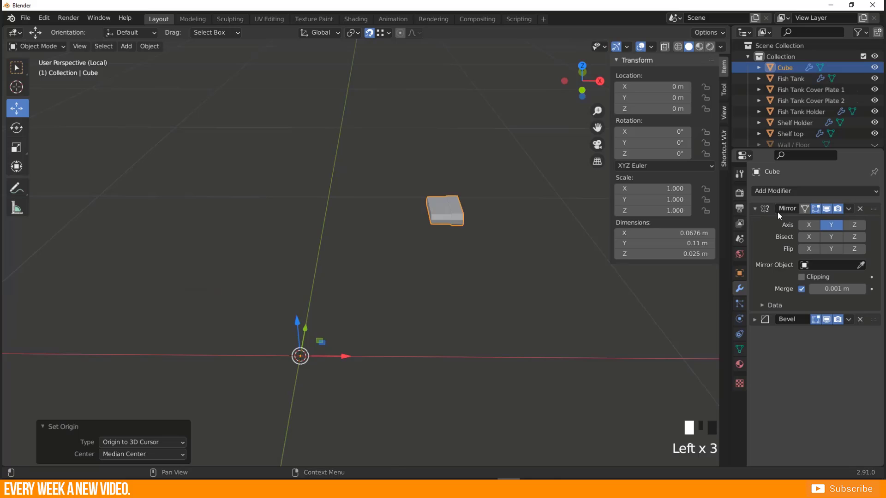
left_click(809, 225)
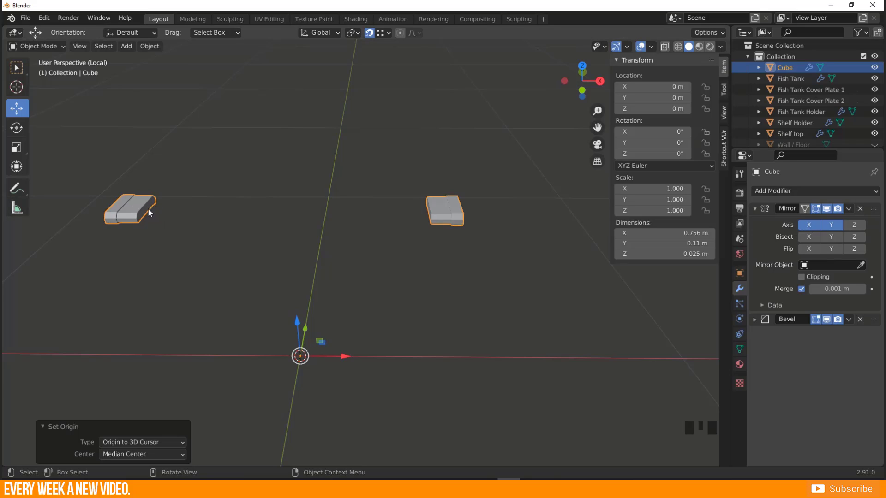
Step: Compare the end piece with X mirroring off and on, leave X enabled, and enter Edit Mode
left_click(813, 226)
left_click(815, 225)
left_click(816, 224)
left_click(816, 224)
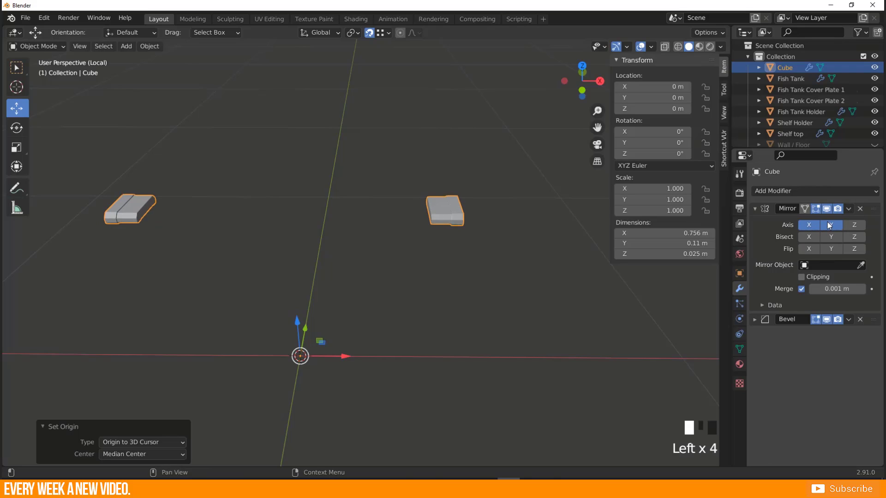
left_click(810, 225)
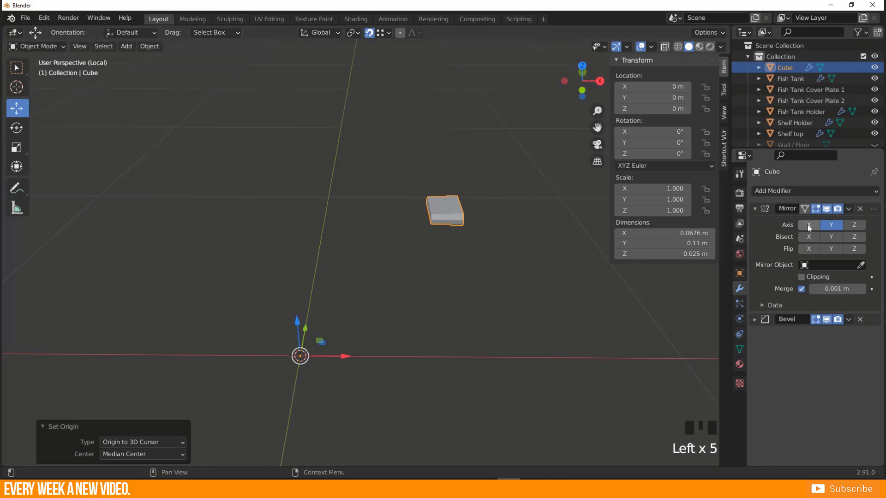
left_click(807, 225)
middle_click_drag(392, 254, 328, 223)
key("Tab")
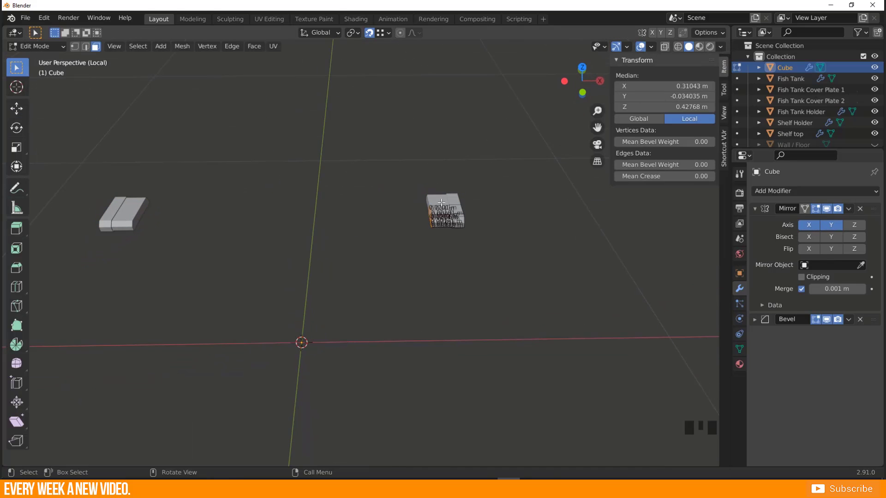
Step: Try moving the whole end piece mesh along the global X axis
key("a")
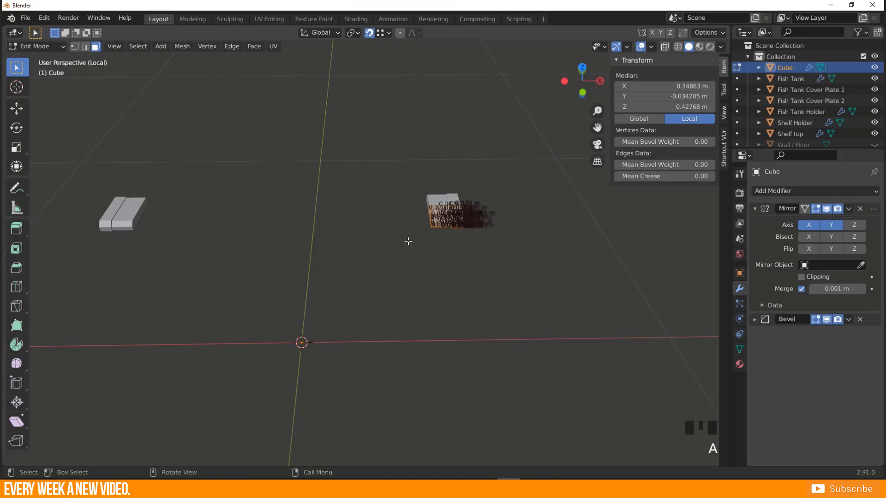
key("g")
key("x")
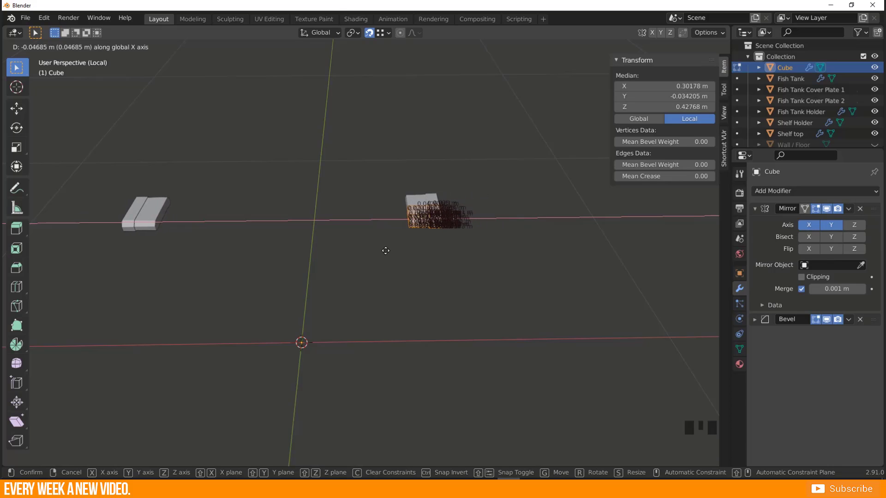
left_click(410, 251)
Step: Turn off the Edge Length measurement overlay in the viewport
middle_click_drag(411, 247, 445, 244)
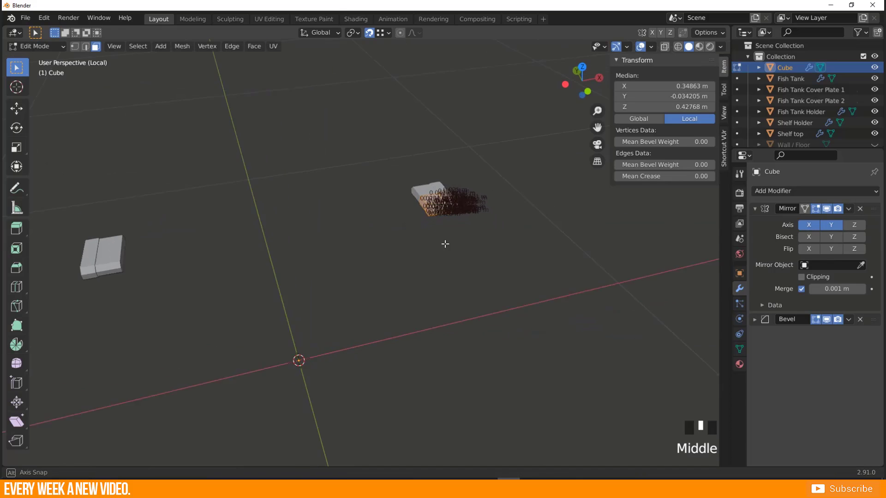
scroll(415, 211, "up", 4)
middle_click_drag(468, 192, 664, 9, "shift")
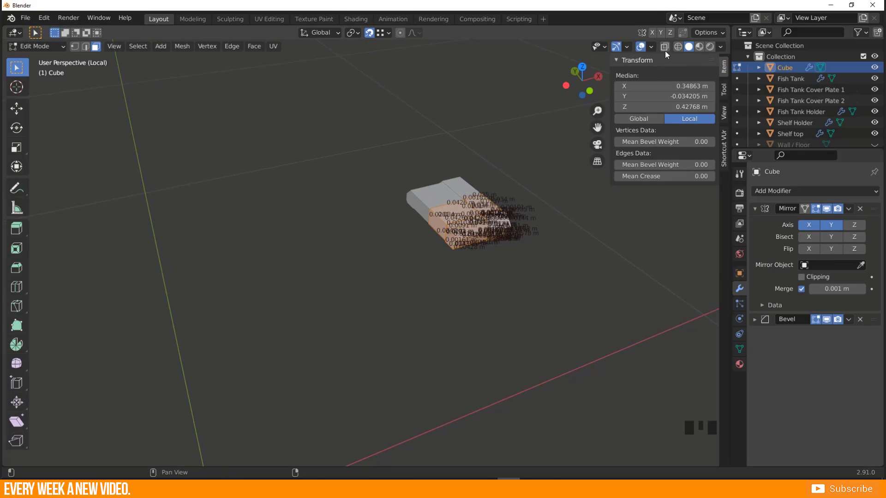
left_click(651, 46)
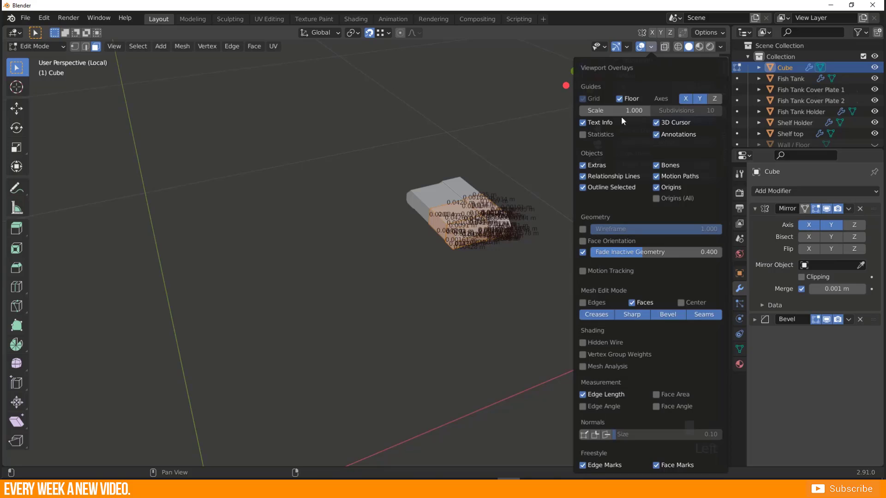
left_click(582, 395)
Step: Try circle-selecting and deselecting the end piece's inner side faces
middle_click_drag(475, 381, 383, 242)
scroll(482, 239, "up", 4)
scroll(482, 239, "up", 1)
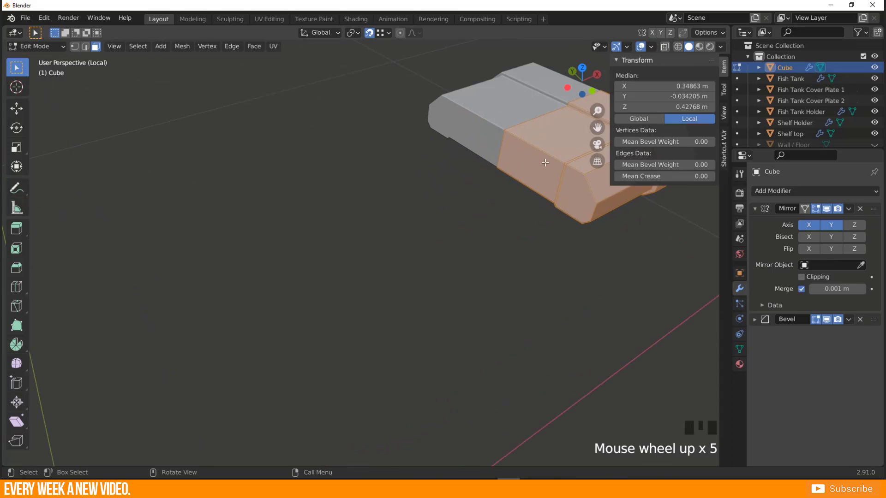
middle_click_drag(482, 238, 418, 262, "shift")
left_click(470, 216)
key("c")
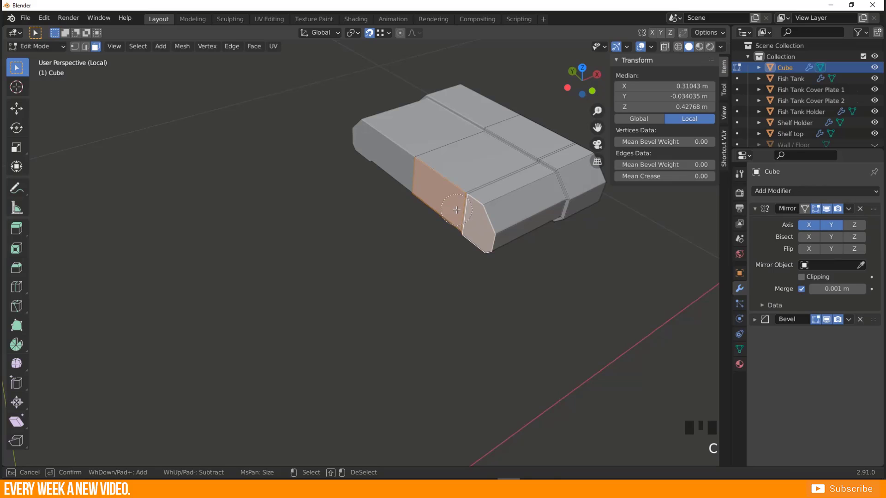
left_click(460, 224, "shift")
left_click(460, 225, "shift")
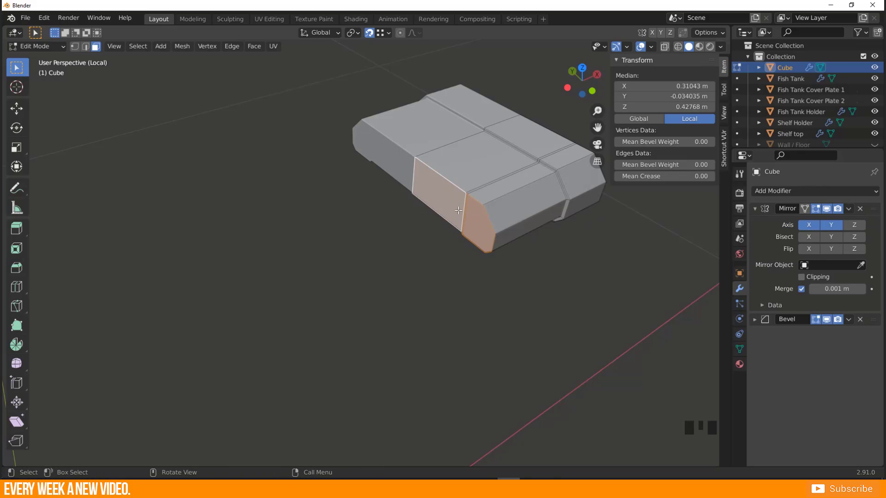
left_click(445, 198, "shift")
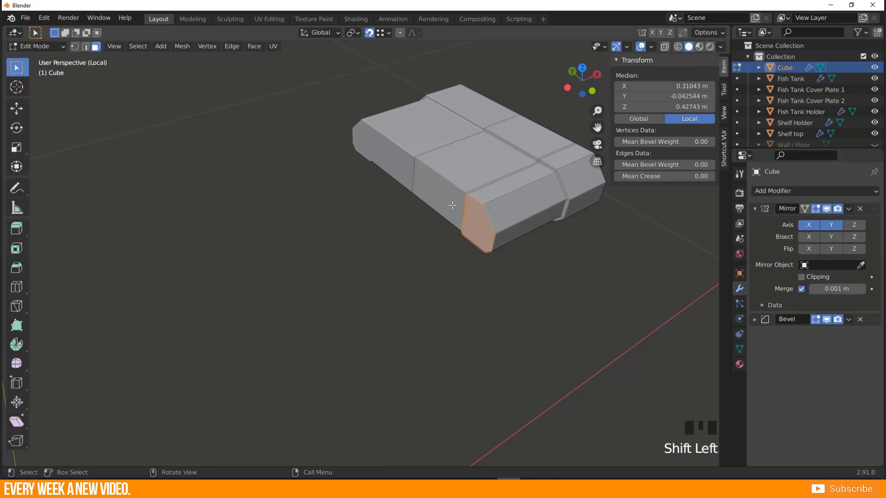
key("c")
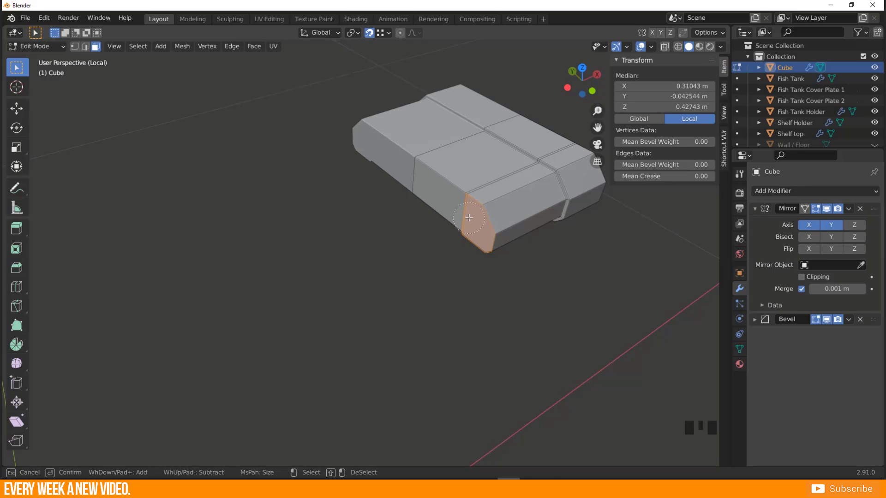
left_click(467, 221, "shift")
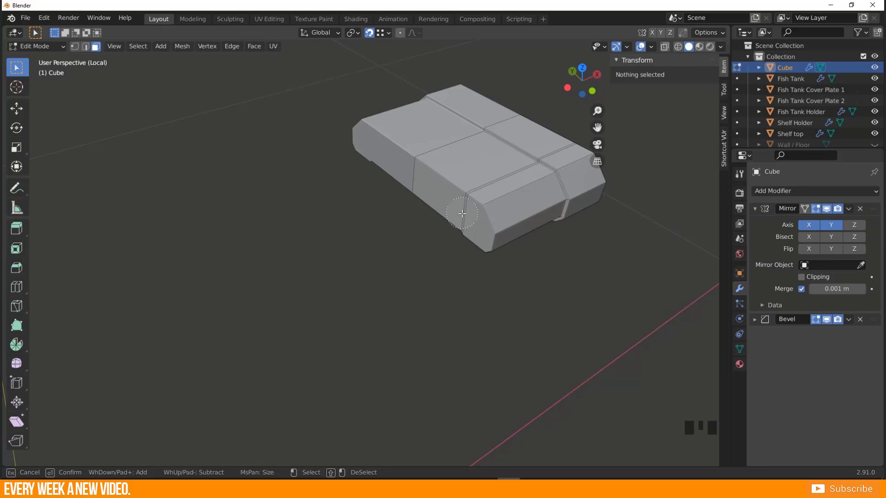
key("Escape")
Step: Toggle between selecting the whole end piece mesh and deselecting everything
key("a")
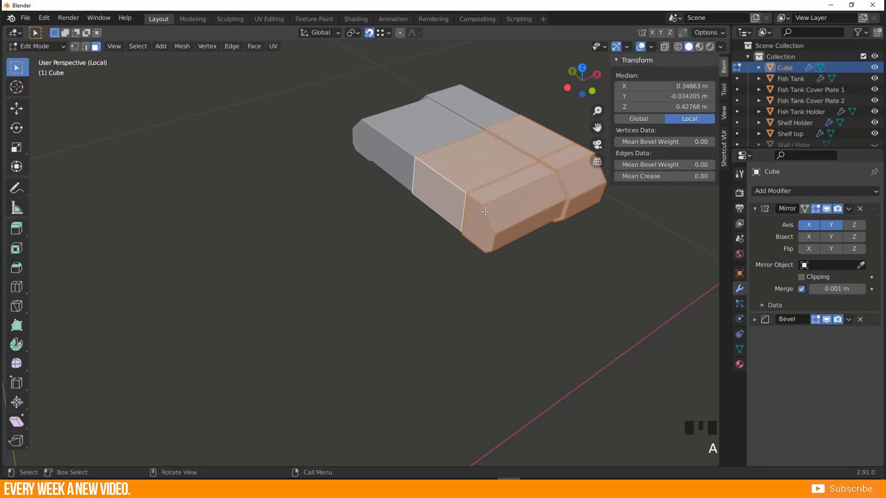
middle_click_drag(485, 212, 430, 212, "shift")
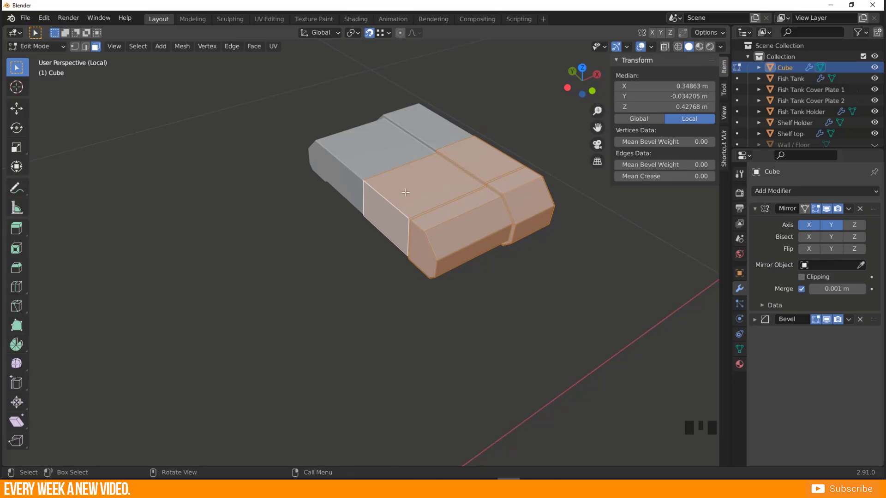
key("a")
key("a")
key("a")
key("a")
key("a")
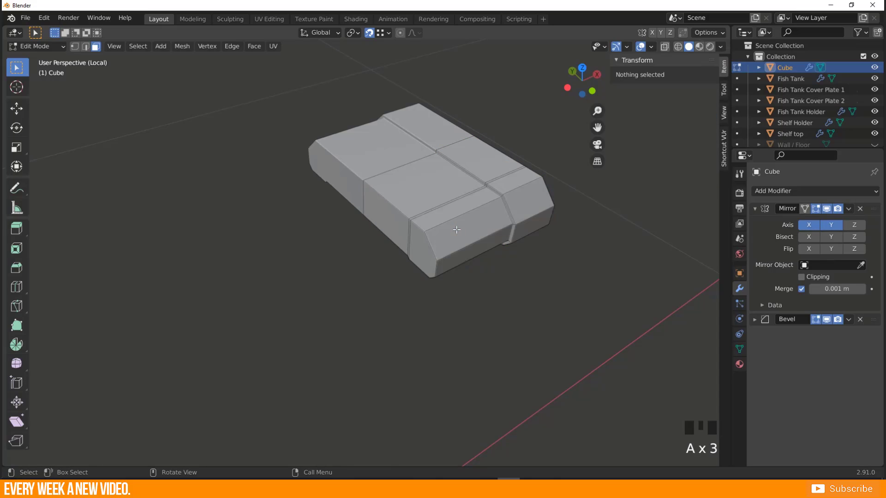
key("a")
key("a")
key("a")
Step: Circle-select the end piece's inner side faces, which face the opposite mirrored end, and delete them
key("c")
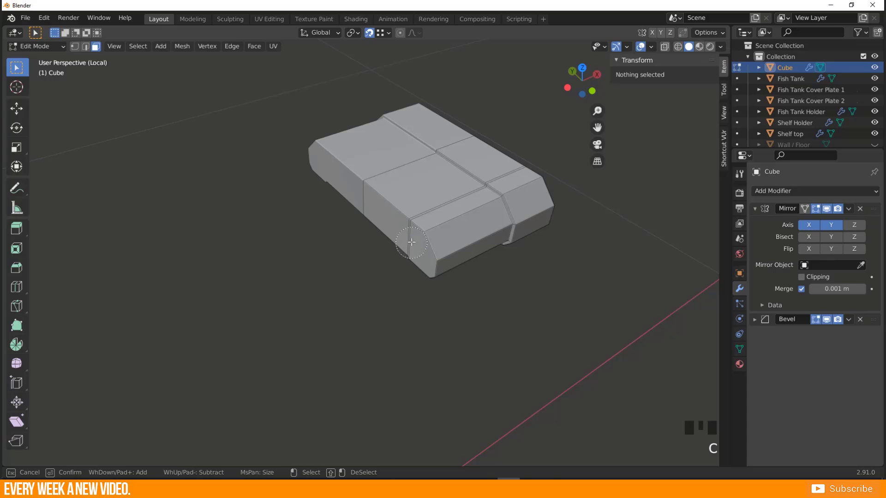
left_click(412, 243)
right_click(412, 243)
scroll(490, 311, "down", 3)
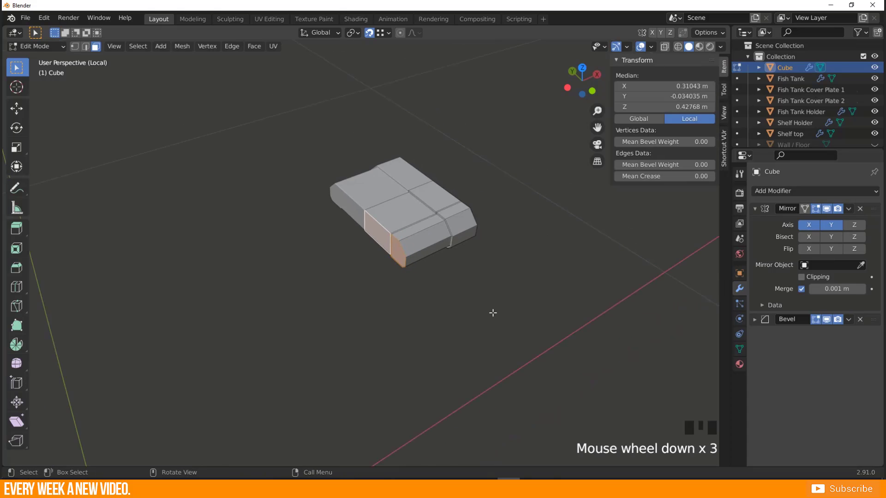
middle_click_drag(490, 310, 439, 307)
scroll(428, 305, "down", 4)
middle_click_drag(369, 257, 376, 252)
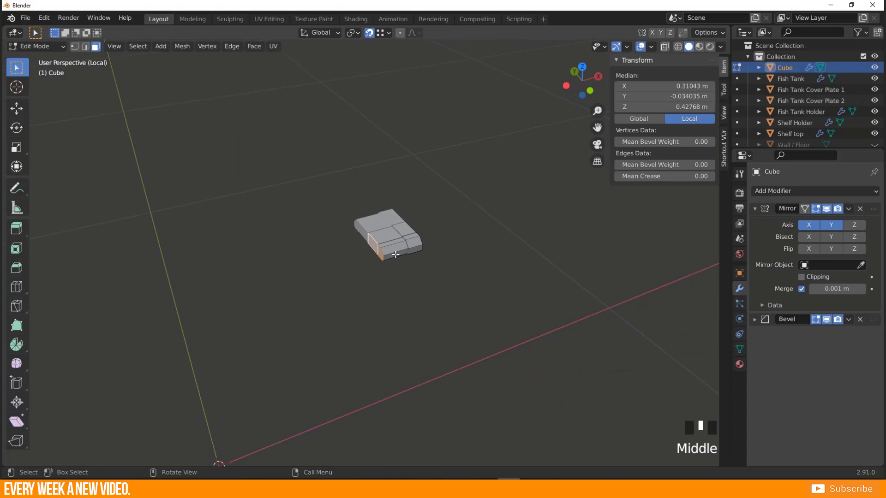
scroll(377, 251, "up", 6)
key("x")
left_click(389, 248)
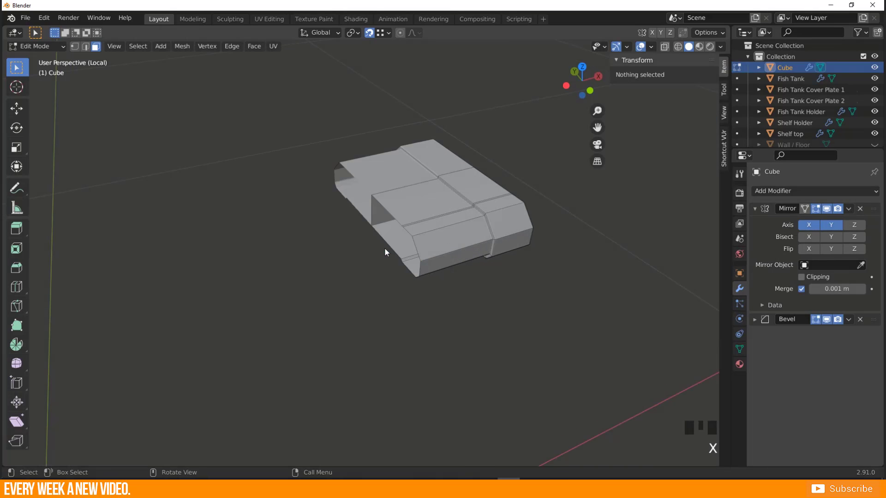
Step: Examine the opened inner side of the end piece and its X-mirrored counterpart
middle_click_drag(355, 224, 365, 233)
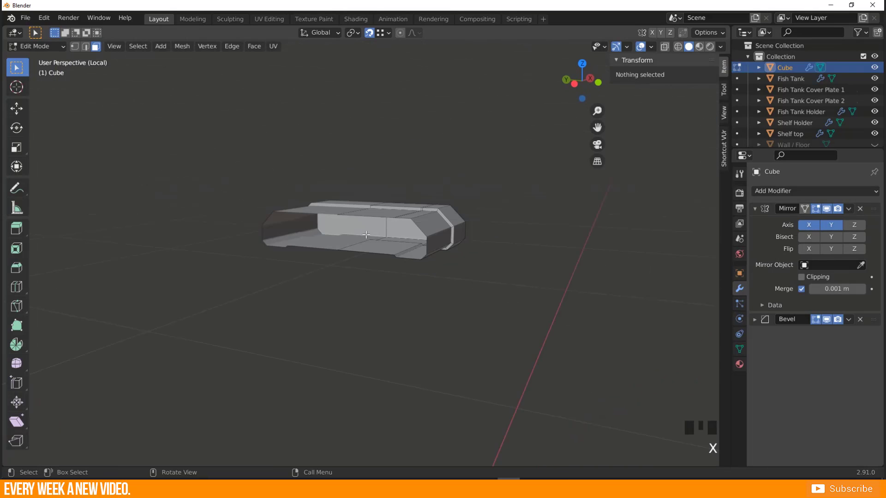
middle_click_drag(417, 239, 358, 263)
scroll(358, 263, "down", 10)
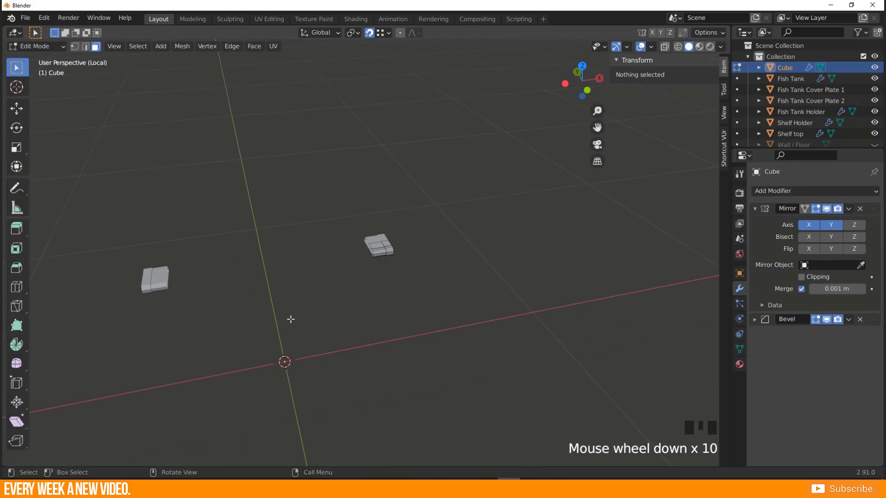
scroll(328, 255, "up", 9)
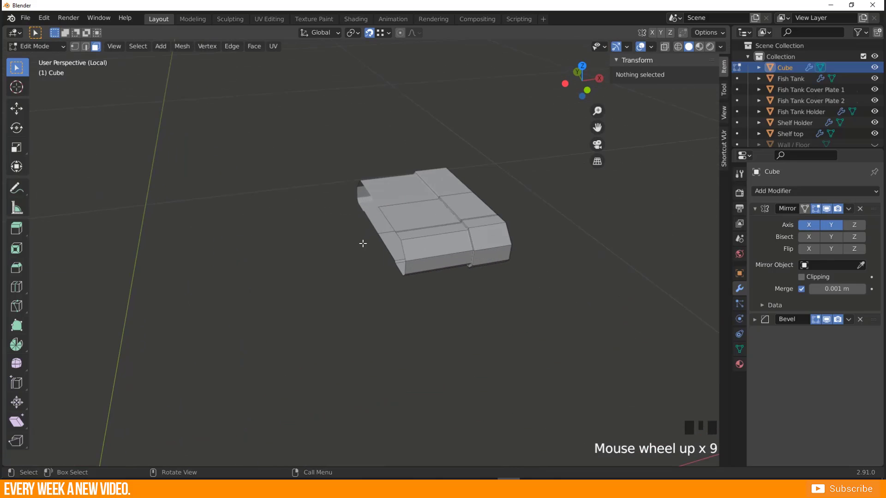
middle_click_drag(362, 245, 438, 229)
scroll(341, 247, "up", 3)
scroll(340, 247, "up", 1)
middle_click_drag(328, 228, 275, 241)
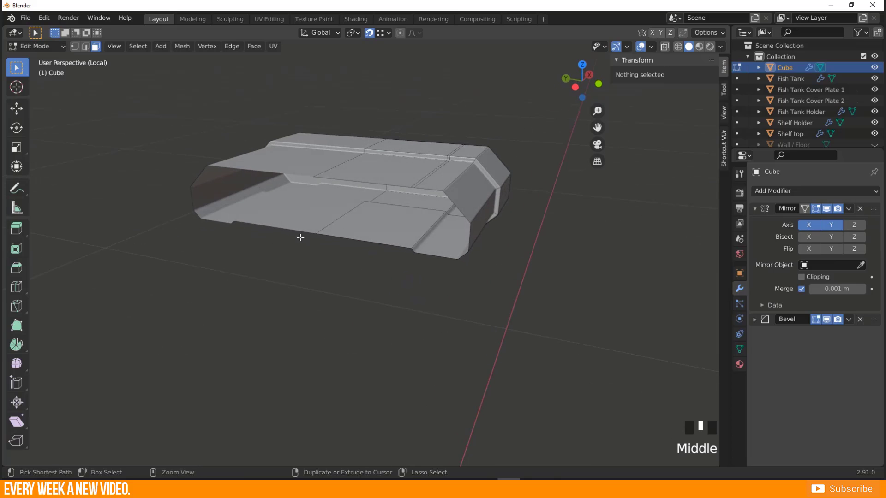
Step: Undo the deletion of the inner side faces
key("ctrl+z")
key("ctrl+z")
key("ctrl+z")
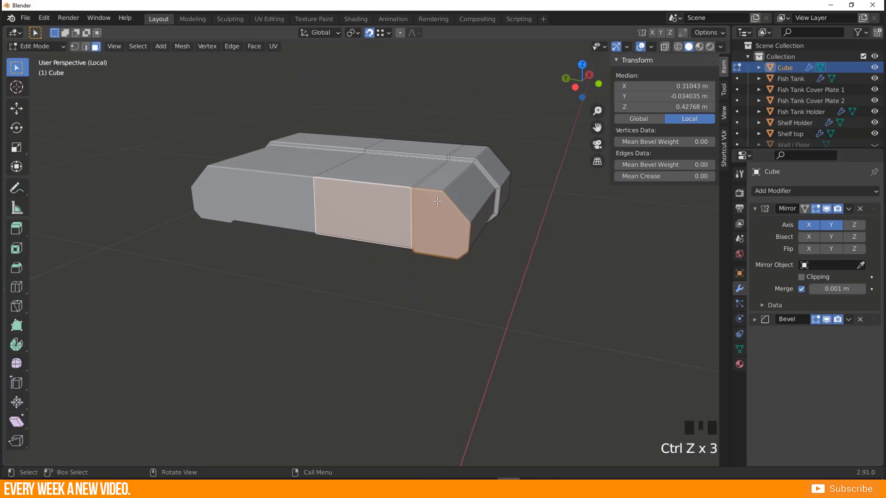
Step: Delete the end piece's inner side faces one after another so that the side facing the mirrored end is open
left_click(400, 207)
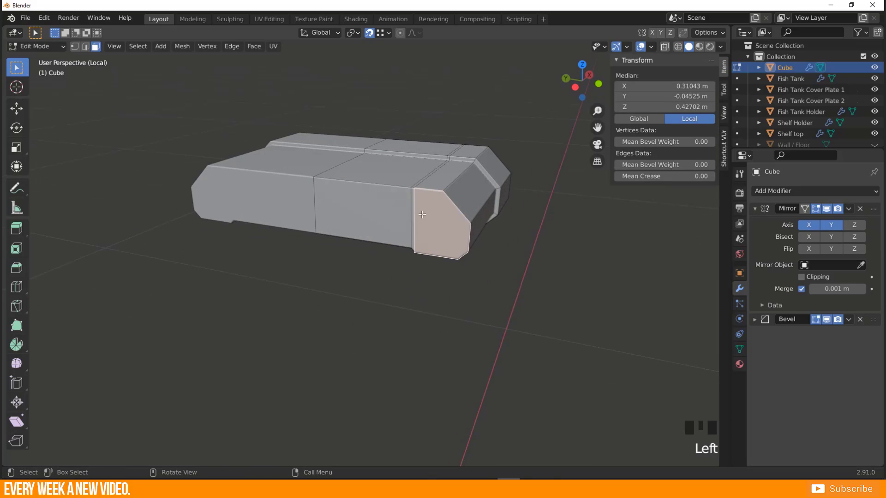
key("x")
left_click(342, 217)
middle_click_drag(319, 204, 355, 213)
left_click(318, 217)
left_click(317, 219)
key("x")
left_click(360, 233)
Step: Select the boundary edges around the end piece's open inner side and set their median X to 0 m
key("2")
left_click(357, 173)
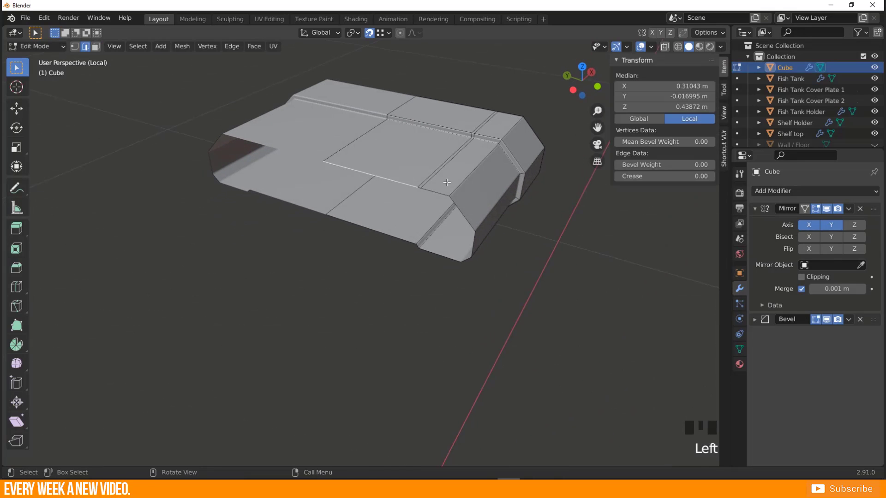
left_click(468, 226, "ctrl")
left_click(463, 257, "ctrl")
left_click(437, 256, "ctrl")
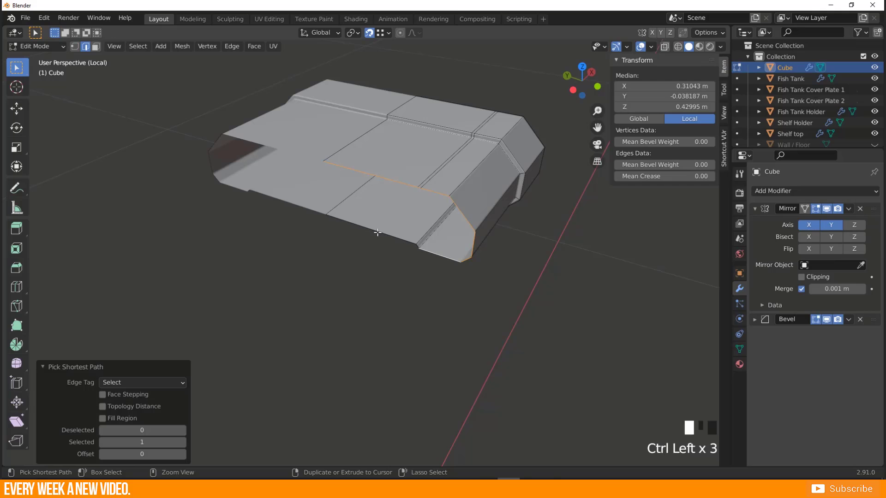
scroll(377, 232, "down", 3)
middle_click_drag(377, 233, 415, 322)
scroll(413, 311, "down", 4)
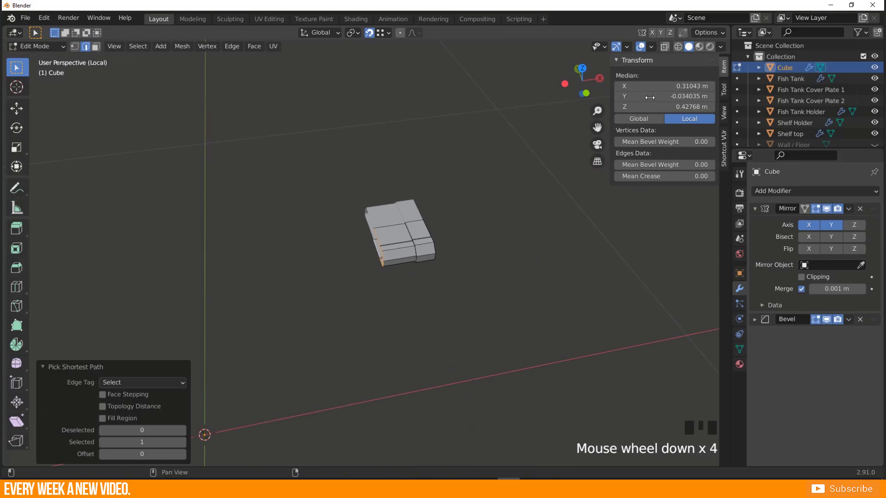
scroll(335, 332, "down", 4)
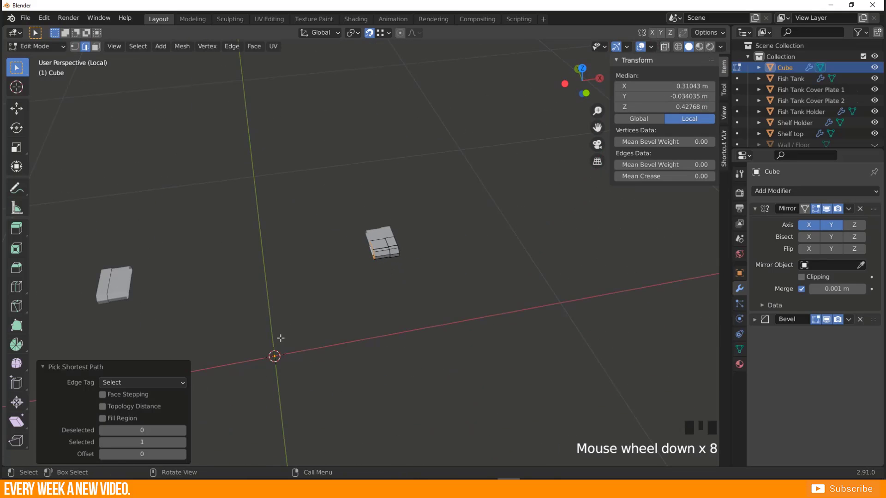
left_click(668, 87)
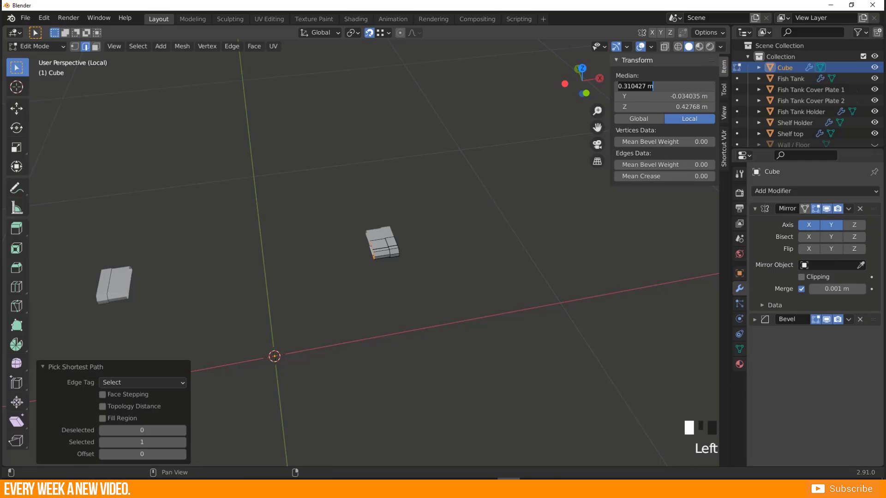
type("0")
key("Return")
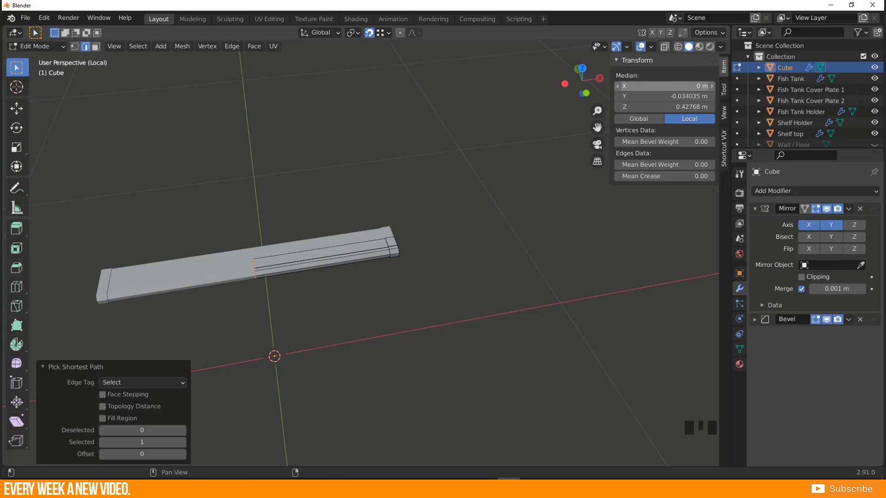
Step: Return to Object Mode with the lamp selected and inspect its full-length body from below and above
middle_click_drag(271, 304, 459, 267)
scroll(276, 258, "up", 4)
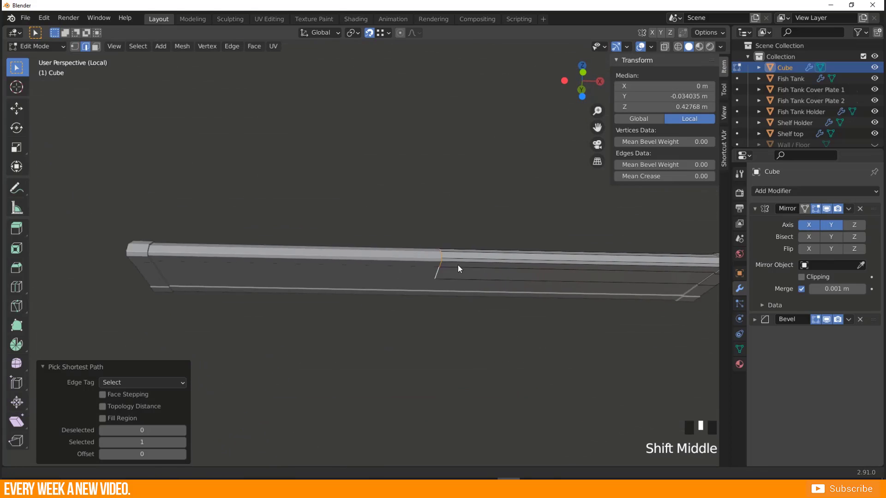
key("Tab")
left_click(374, 369)
middle_click_drag(373, 369, 266, 279)
left_click(295, 265)
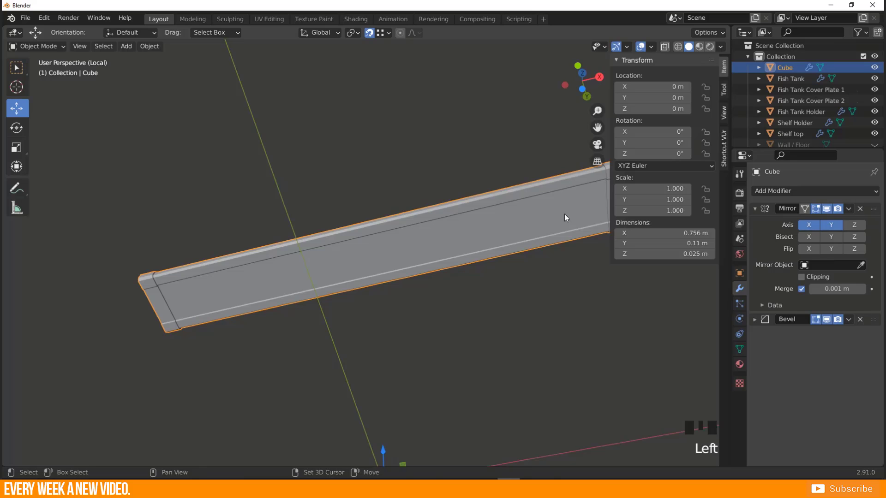
middle_click_drag(564, 214, 496, 233, "shift")
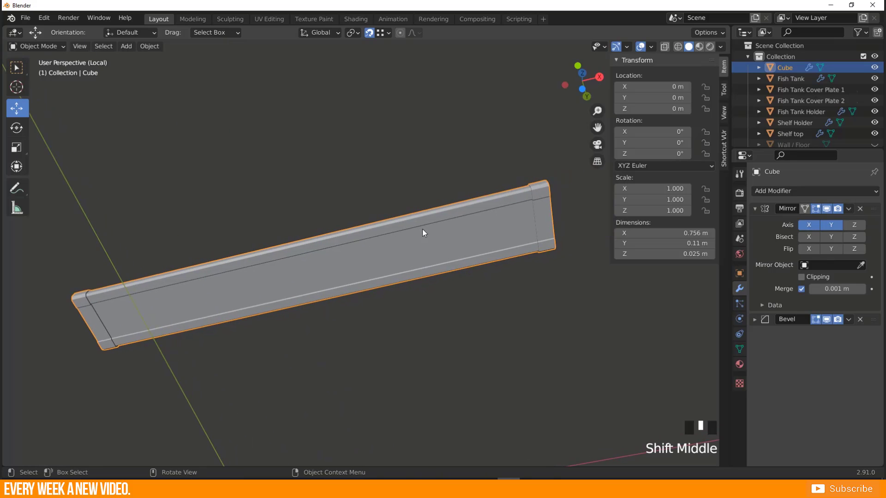
middle_click_drag(422, 229, 421, 333)
scroll(368, 245, "down", 4)
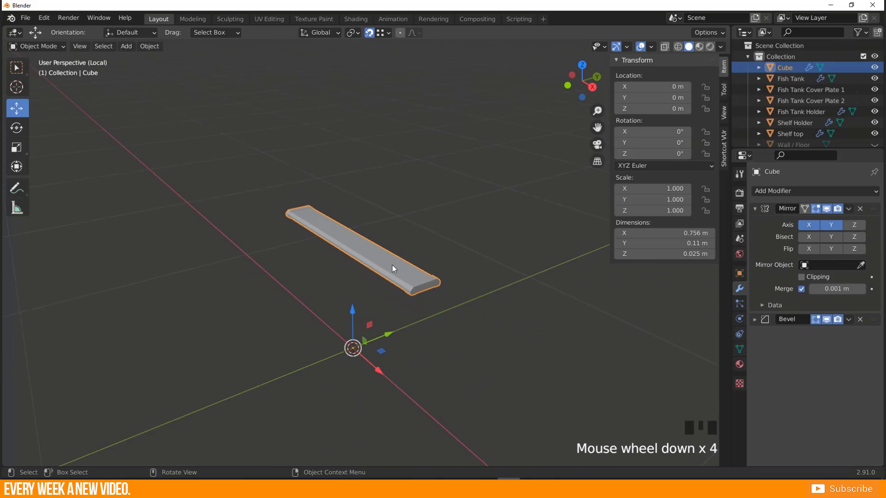
key("Tab")
key("Tab")
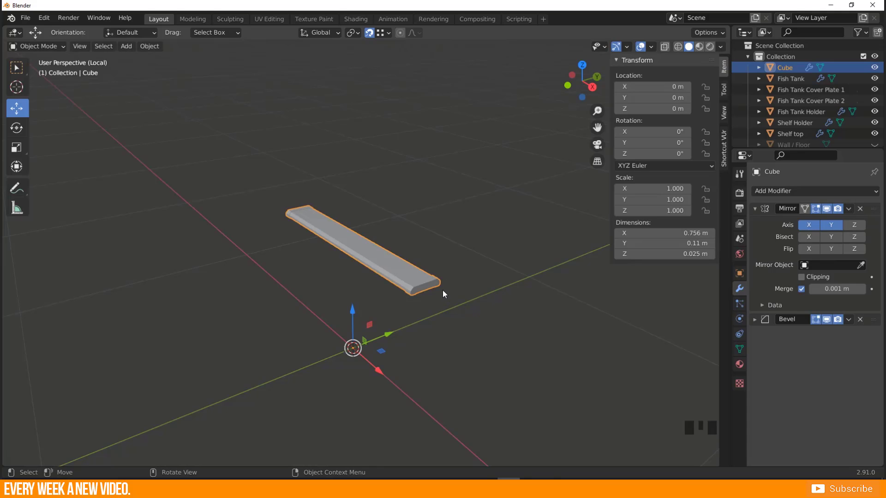
Step: Exit local view to show the lamp with the fish tank and cabinet, and deselect the lamp
key("KP_Divide")
middle_click_drag(366, 264, 422, 245, "shift")
middle_click_drag(353, 251, 438, 249)
left_click(517, 143)
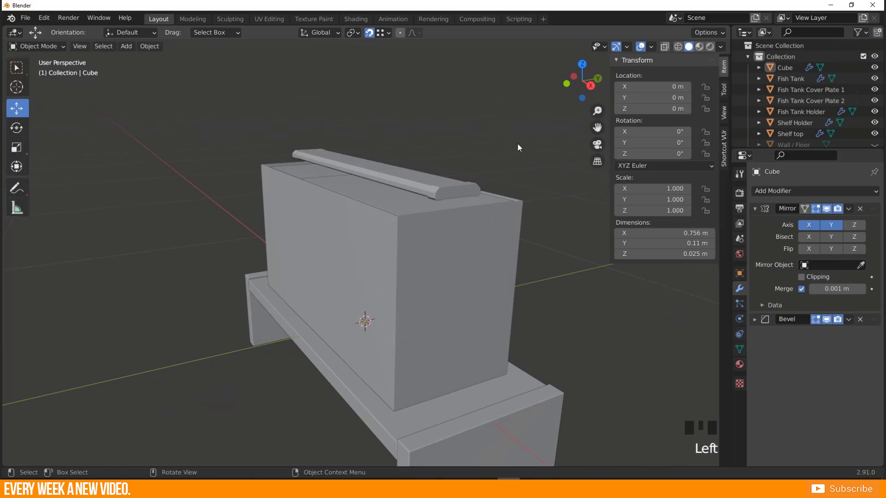
Step: Examine the lamp's position and proportions above the fish tank from several angles
scroll(390, 308, "down", 3)
middle_click_drag(391, 308, 385, 331)
scroll(398, 285, "up", 3)
middle_click_drag(384, 286, 354, 271, "shift")
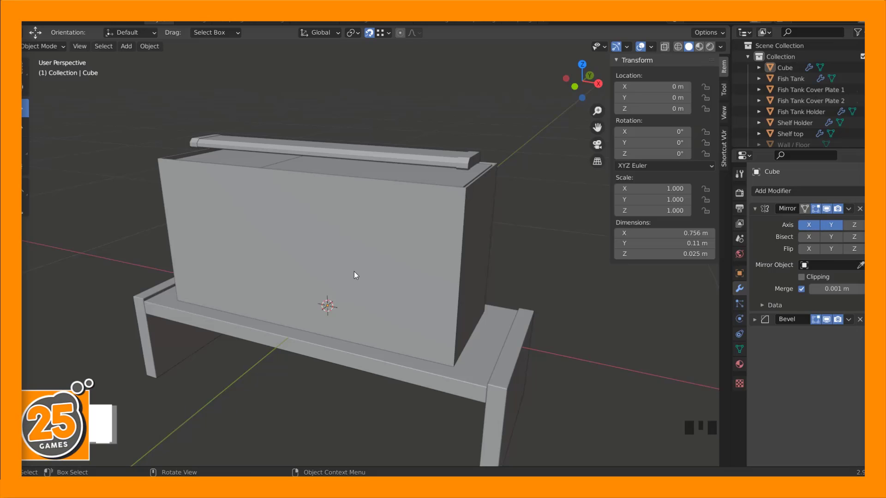
middle_click_drag(464, 151, 438, 173)
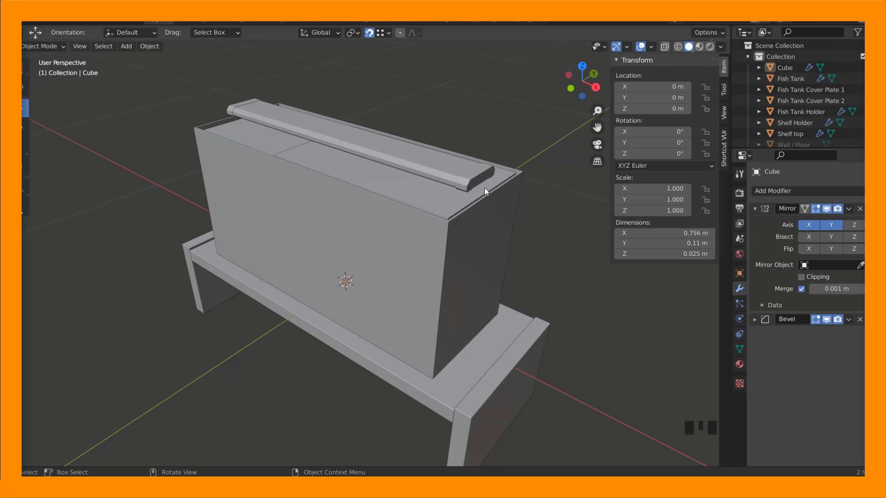
scroll(483, 176, "up", 2)
middle_click_drag(478, 171, 460, 203, "shift")
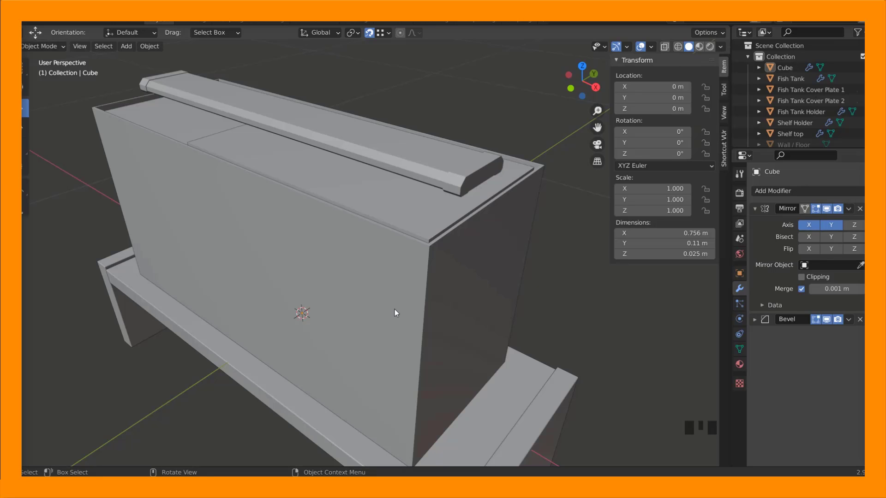
scroll(355, 257, "down", 3)
middle_click_drag(340, 239, 300, 226)
middle_click_drag(279, 266, 293, 277)
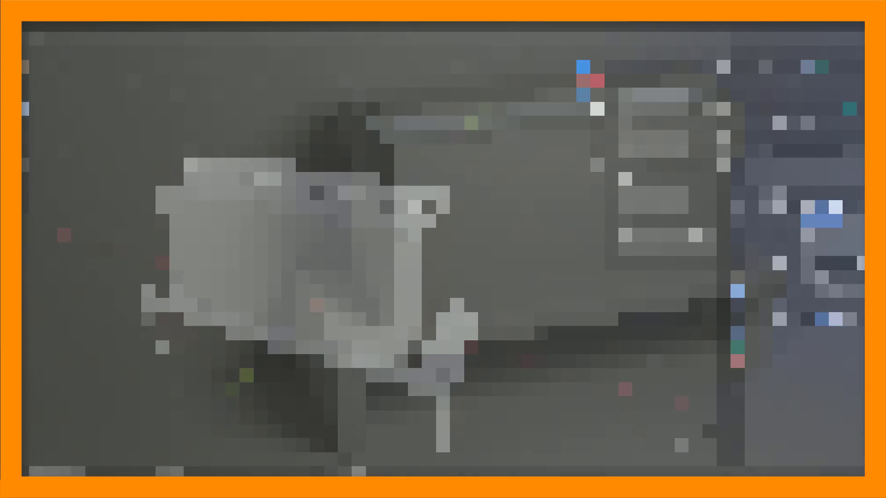